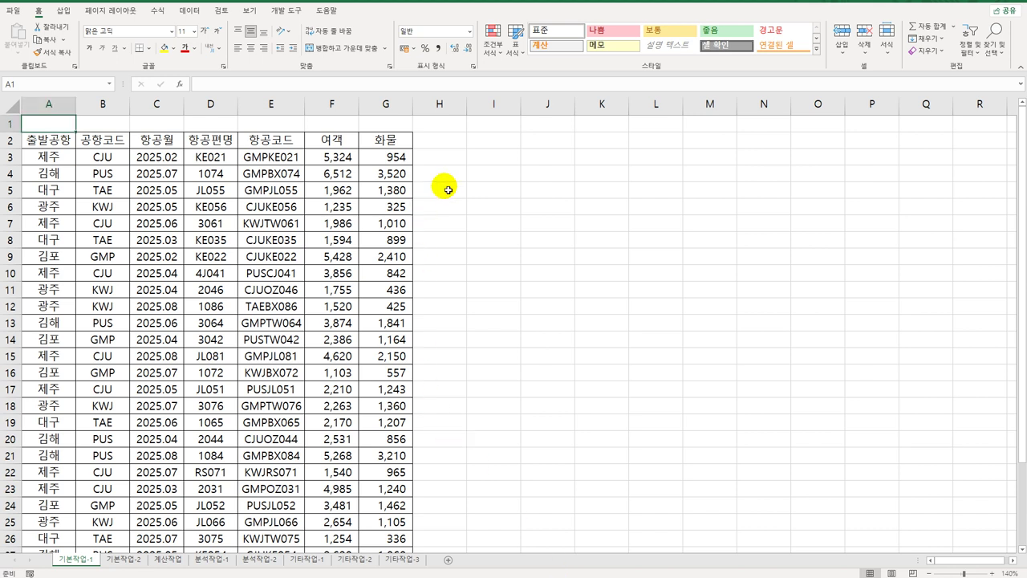
Step: Enter the criteria heading 조건 in cell I2 of the flight table
{"action": "left_click", "coordinate": [503, 142]}
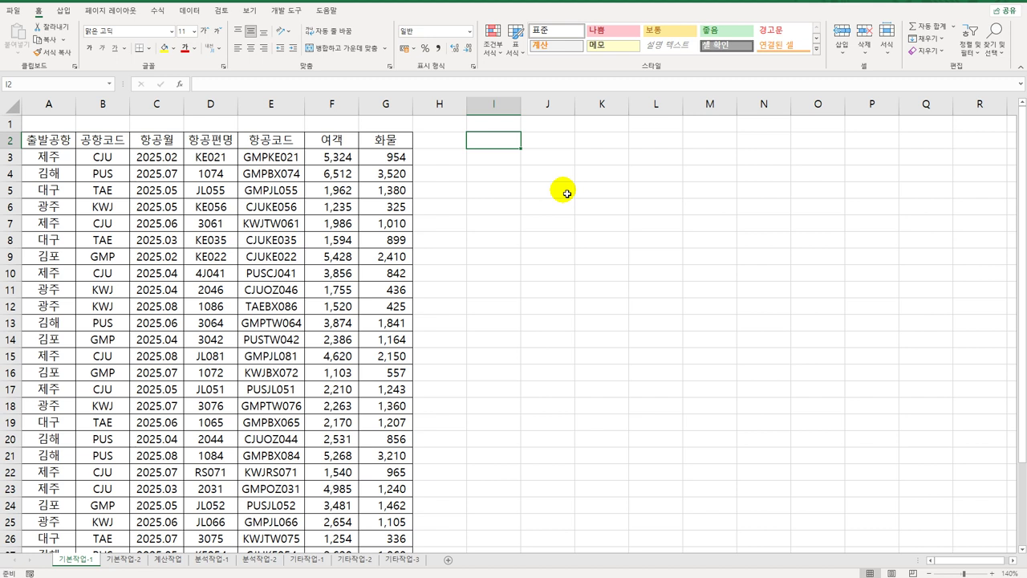
{"action": "type", "text": "wfj"}
{"action": "key", "text": "BackSpace"}
{"action": "key", "text": "BackSpace"}
{"action": "key", "text": "BackSpace"}
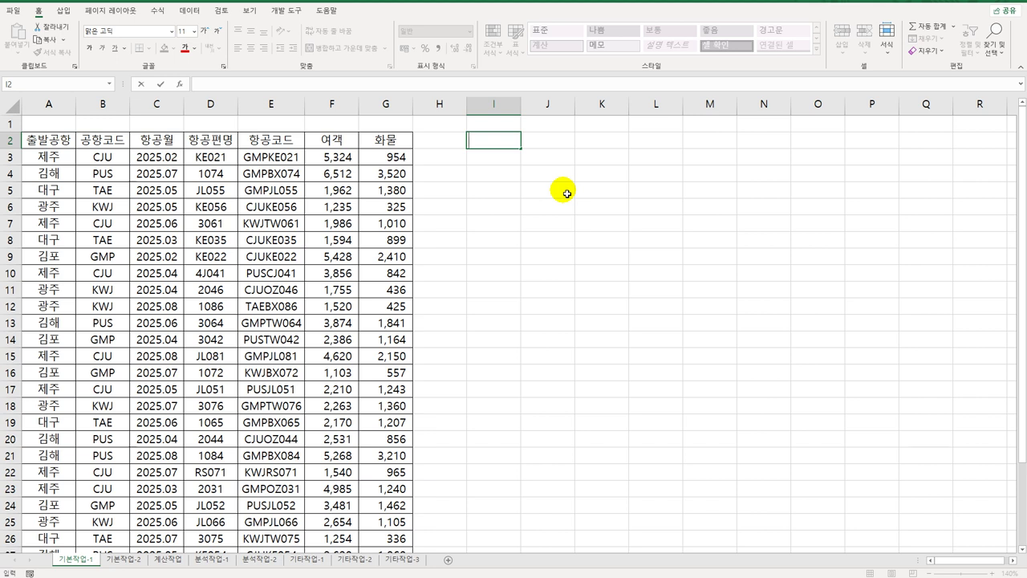
{"action": "type", "text": "조건"}
{"action": "key", "text": "Return"}
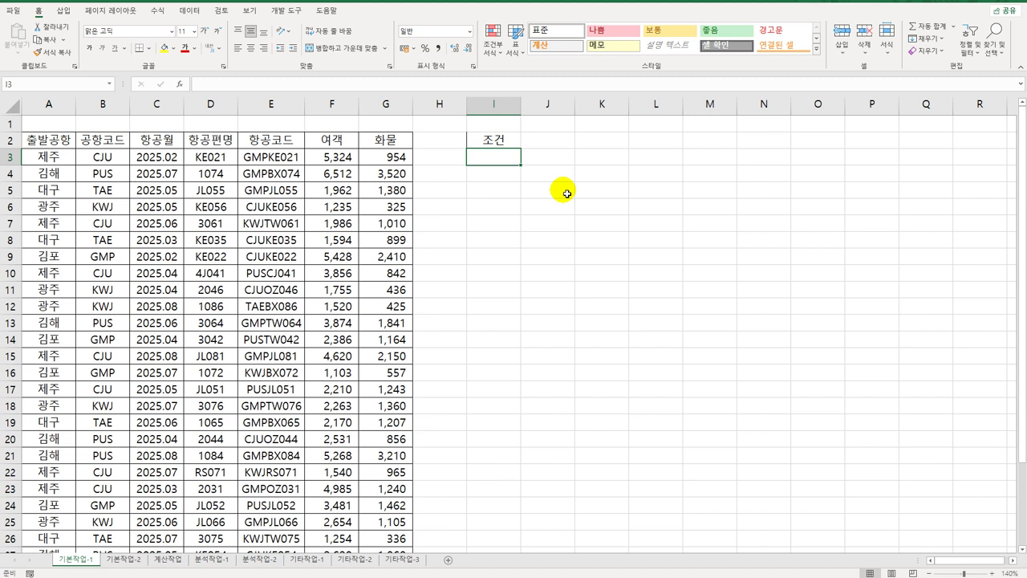
{"action": "left_click", "coordinate": [235, 158]}
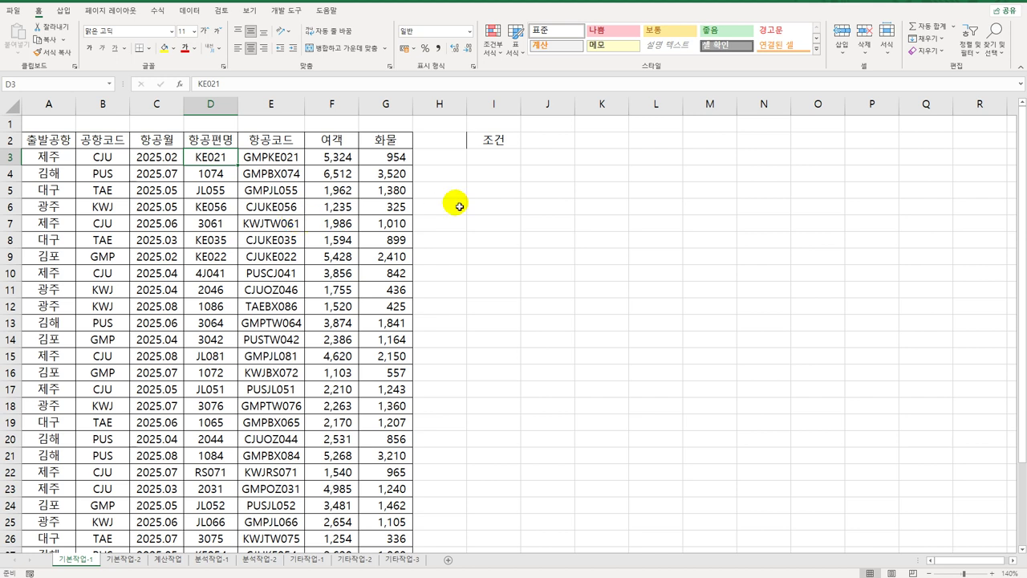
Step: Enter =ISNUMBER(D3) in cell I3
{"action": "left_click", "coordinate": [501, 163]}
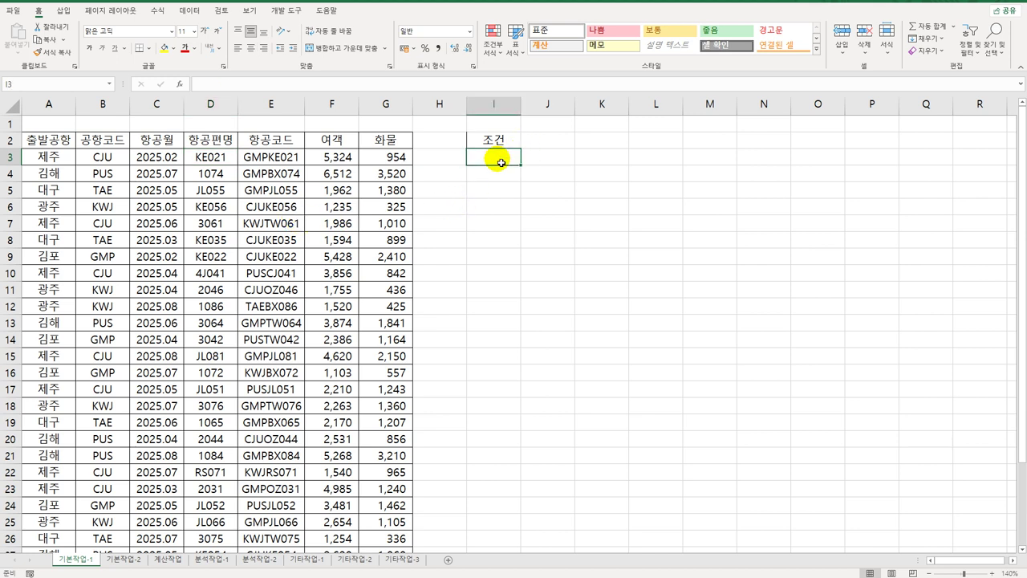
{"action": "type", "text": "="}
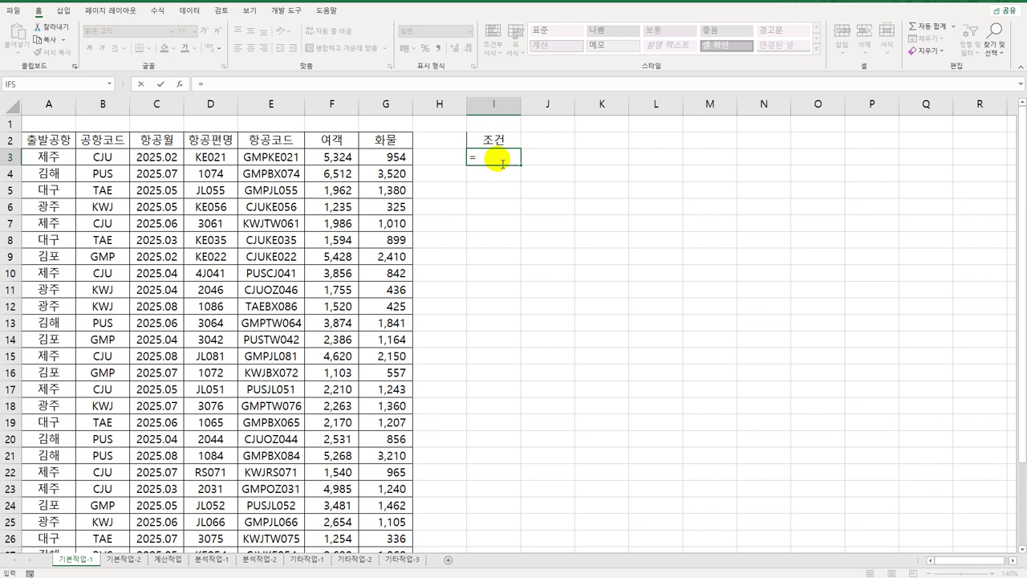
{"action": "type", "text": "is"}
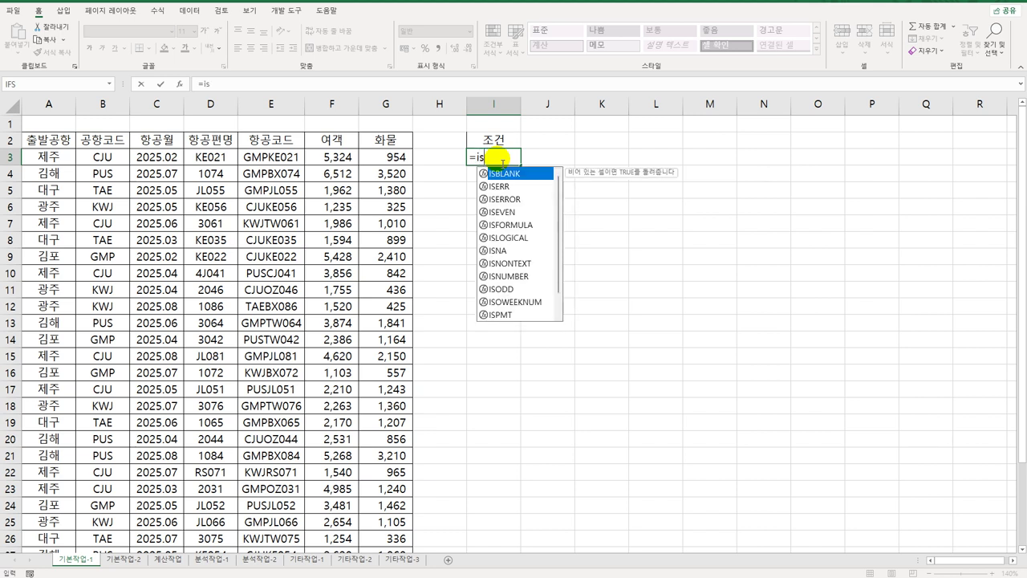
{"action": "type", "text": "nu"}
{"action": "key", "text": "Tab"}
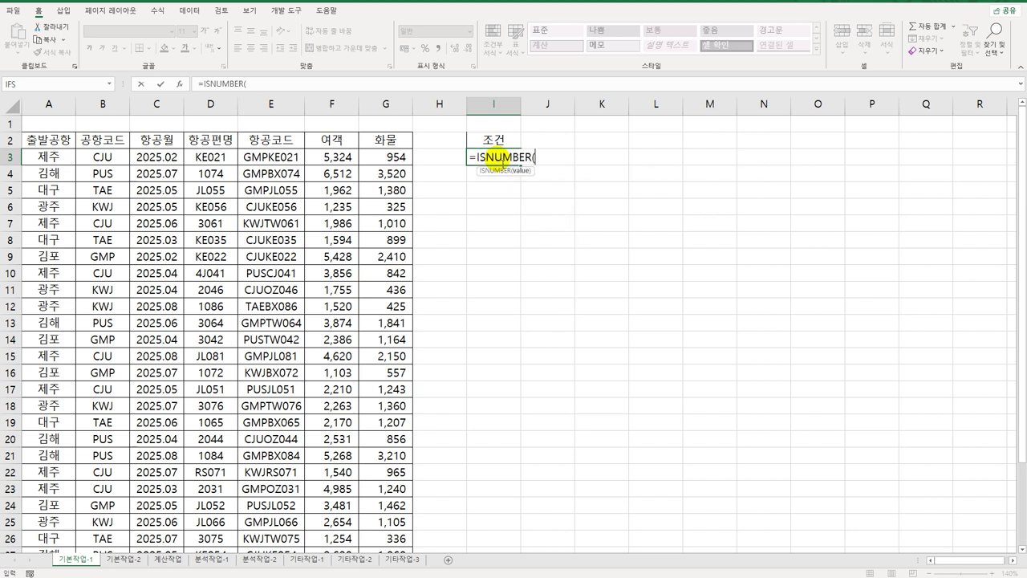
{"action": "left_click", "coordinate": [202, 158]}
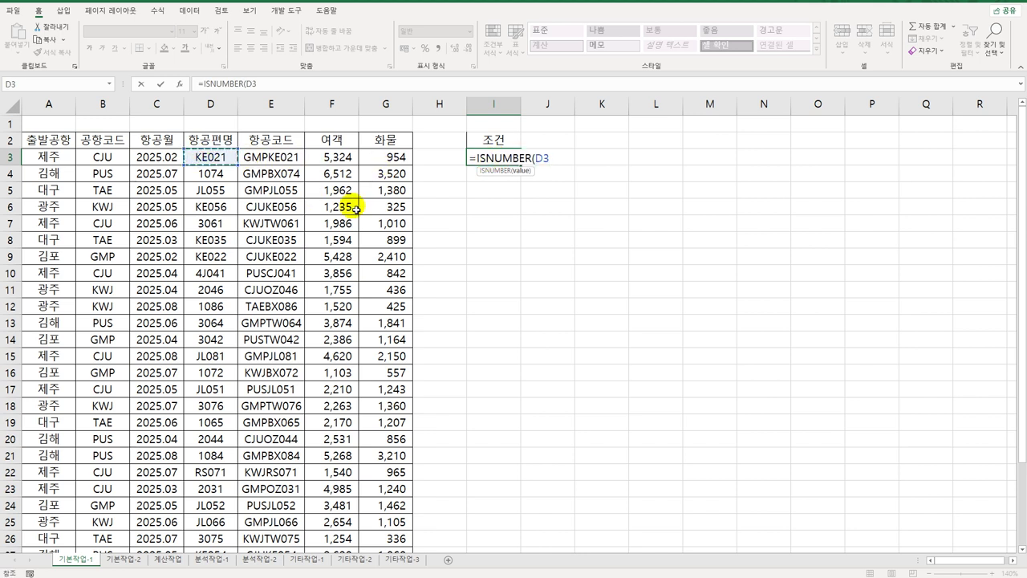
{"action": "type", "text": ")"}
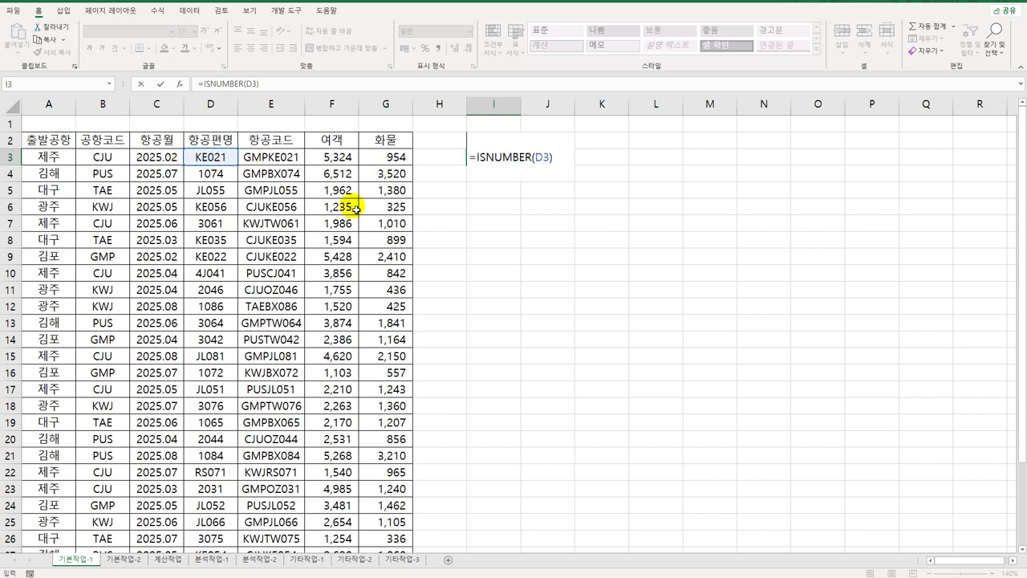
{"action": "key", "text": "Return"}
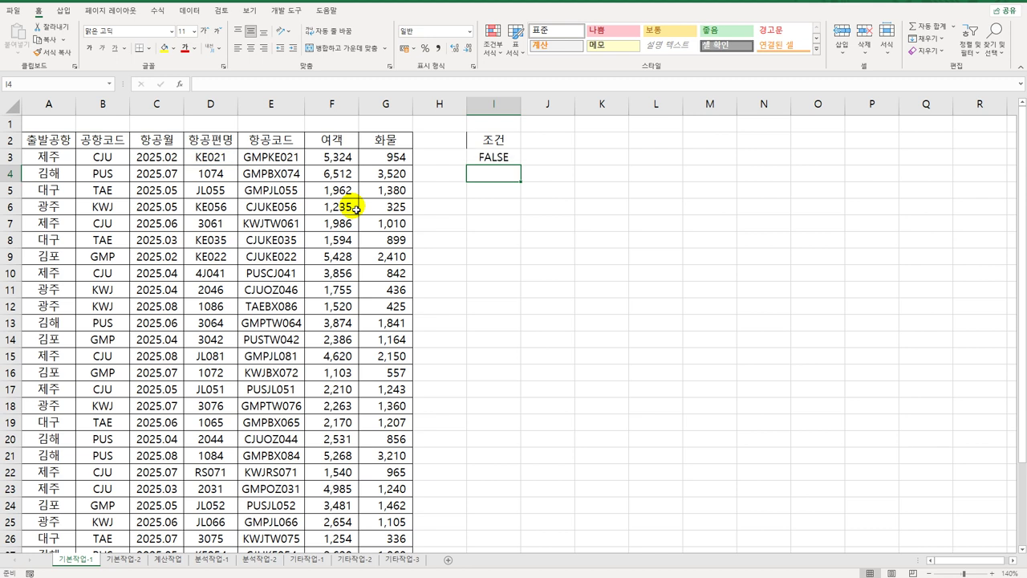
{"action": "key", "text": "Up"}
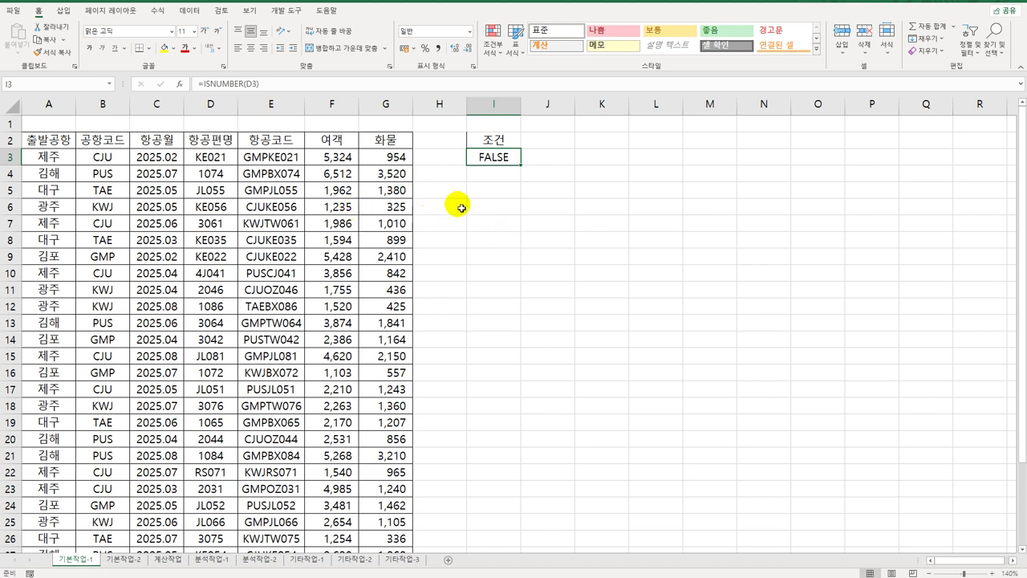
Step: Wrap the I3 formula in NOT so it reads =NOT(ISNUMBER(D3))
{"action": "double_click", "coordinate": [485, 157]}
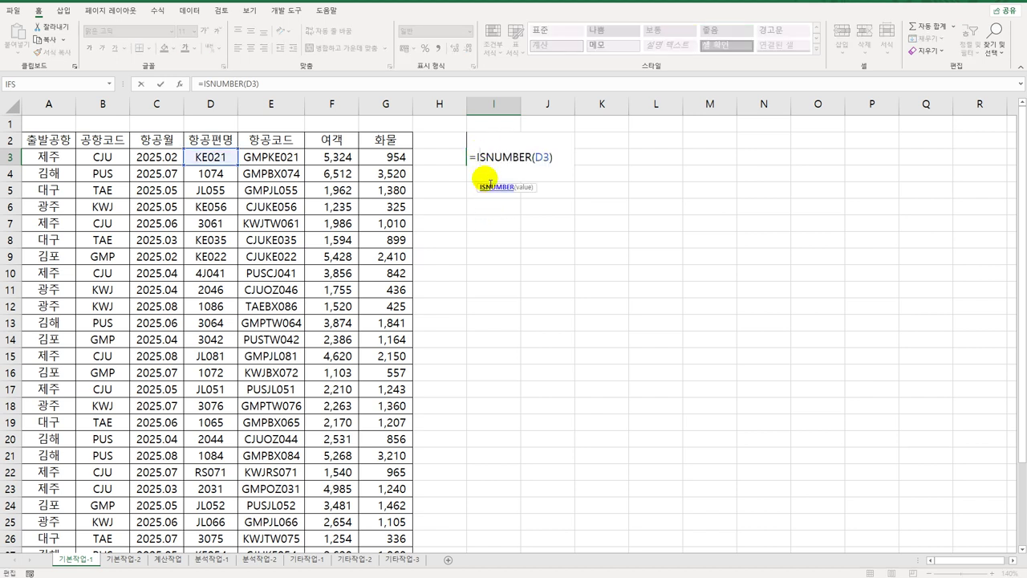
{"action": "left_click", "coordinate": [479, 158]}
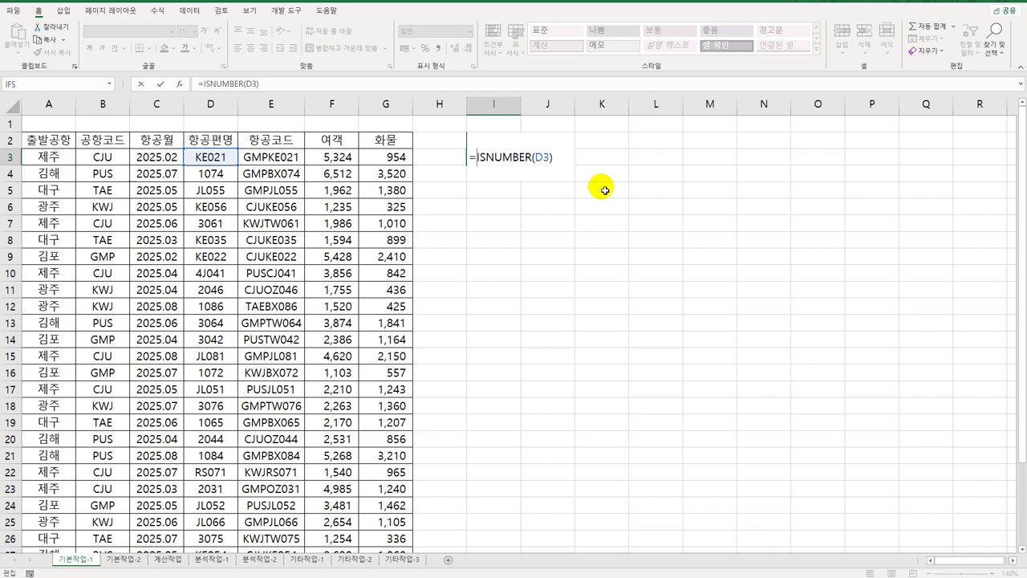
{"action": "type", "text": "not("}
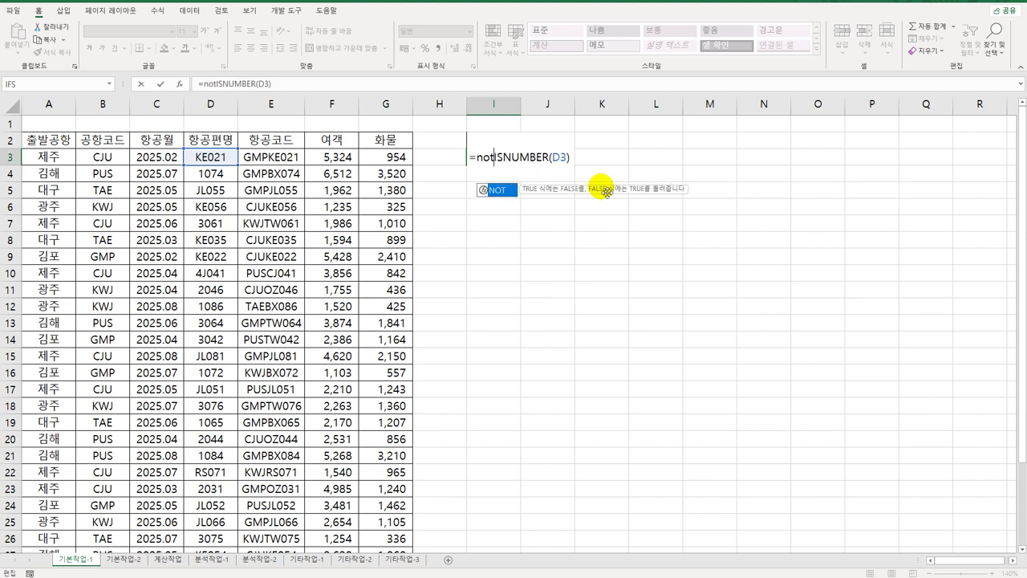
{"action": "key", "text": "End"}
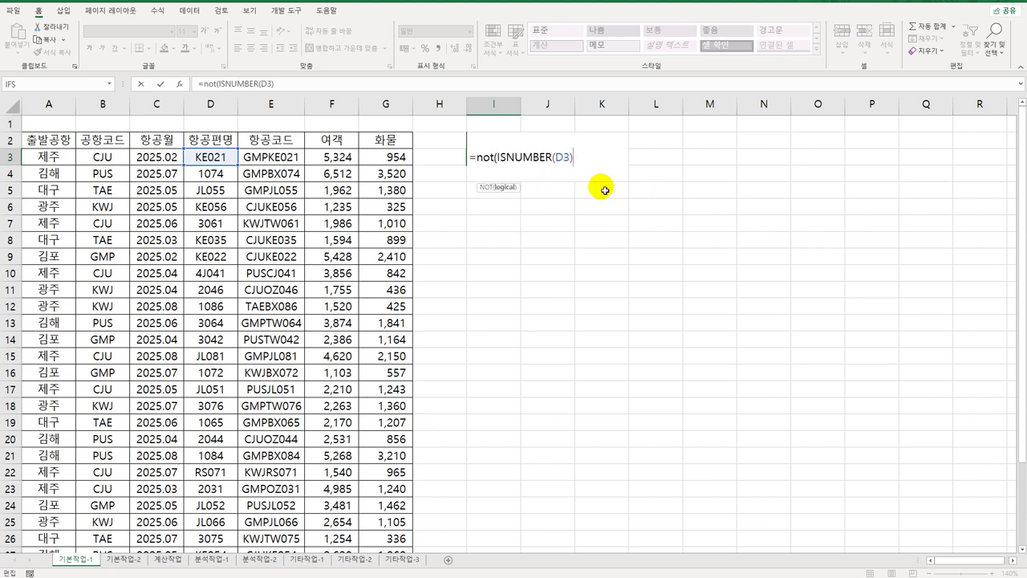
{"action": "type", "text": ")"}
{"action": "key", "text": "Return"}
{"action": "key", "text": "Up"}
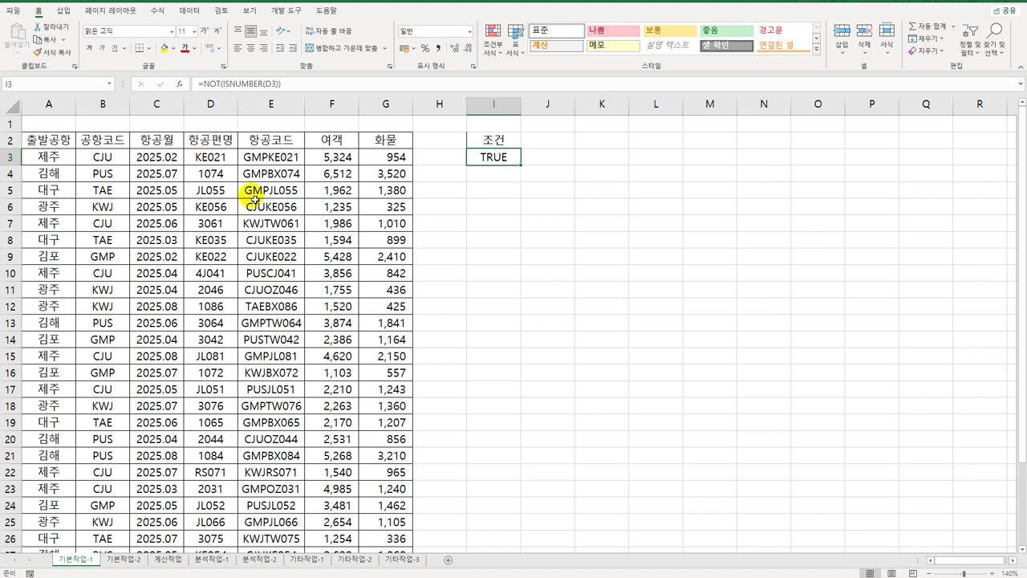
{"action": "left_click", "coordinate": [212, 157]}
Step: Copy headings 항공월, 항공편명 (C2:D2) and 여객, 화물 (F2:G2) into I6:L6
{"action": "left_click", "coordinate": [506, 160]}
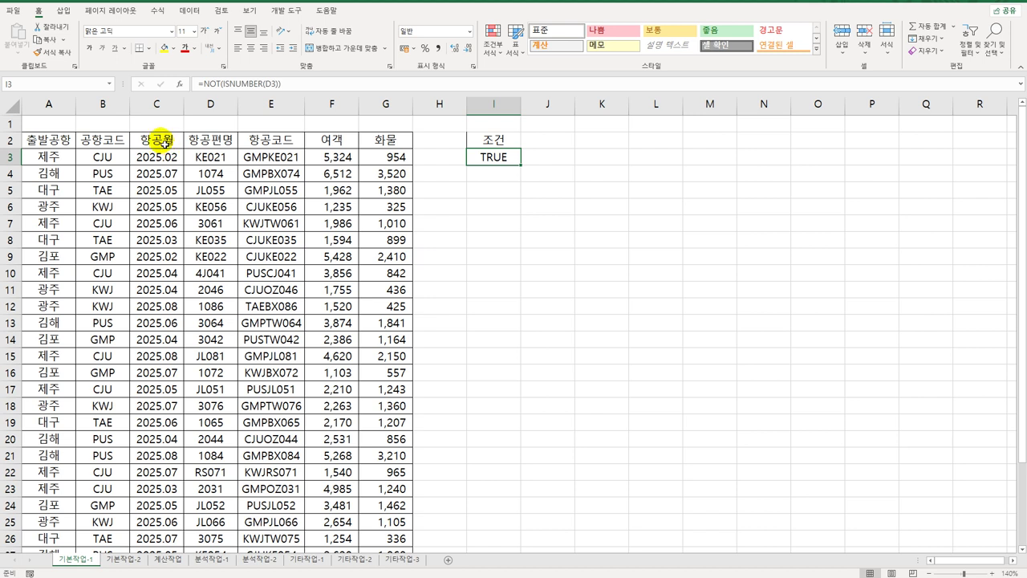
{"action": "left_click_drag", "start_coordinate": [166, 145], "coordinate": [216, 145]}
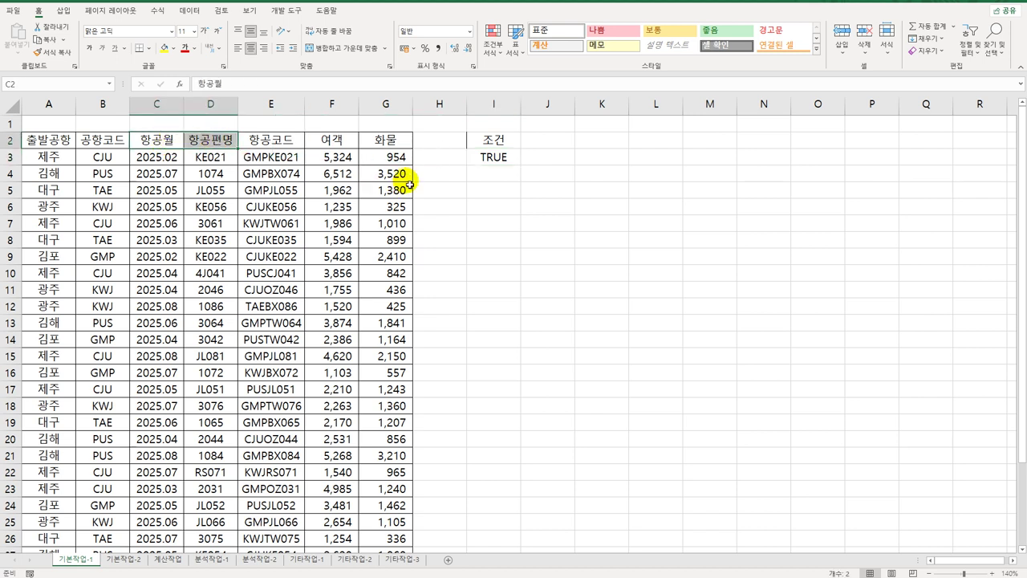
{"action": "left_click", "coordinate": [348, 142], "text": "ctrl"}
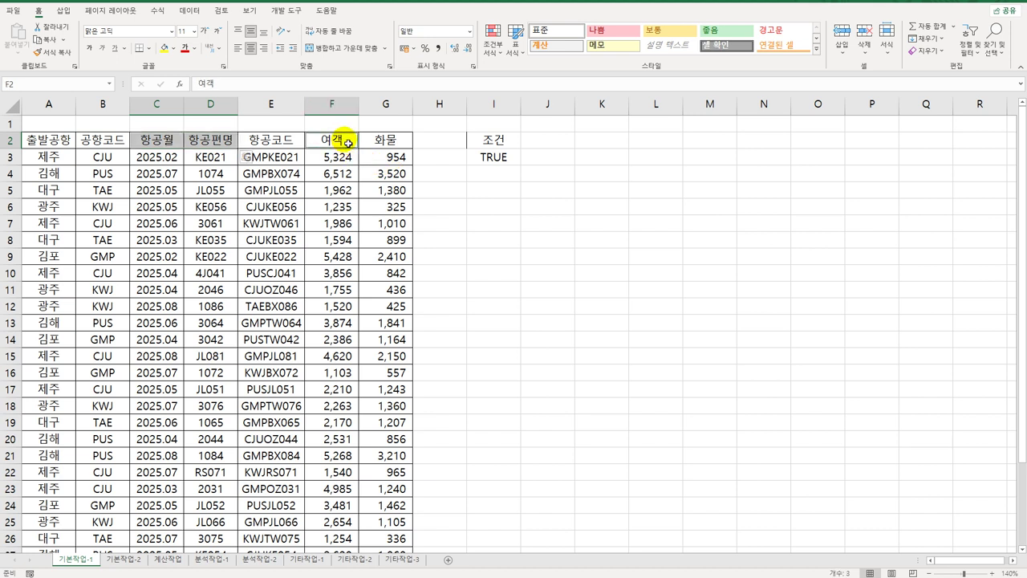
{"action": "left_click_drag", "start_coordinate": [347, 142], "coordinate": [381, 144]}
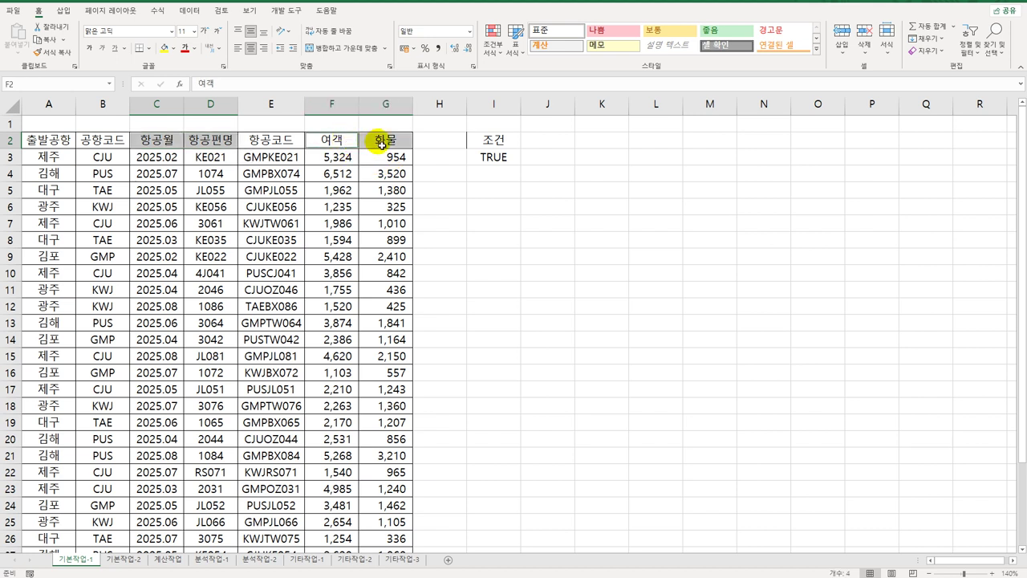
{"action": "key", "text": "ctrl+c"}
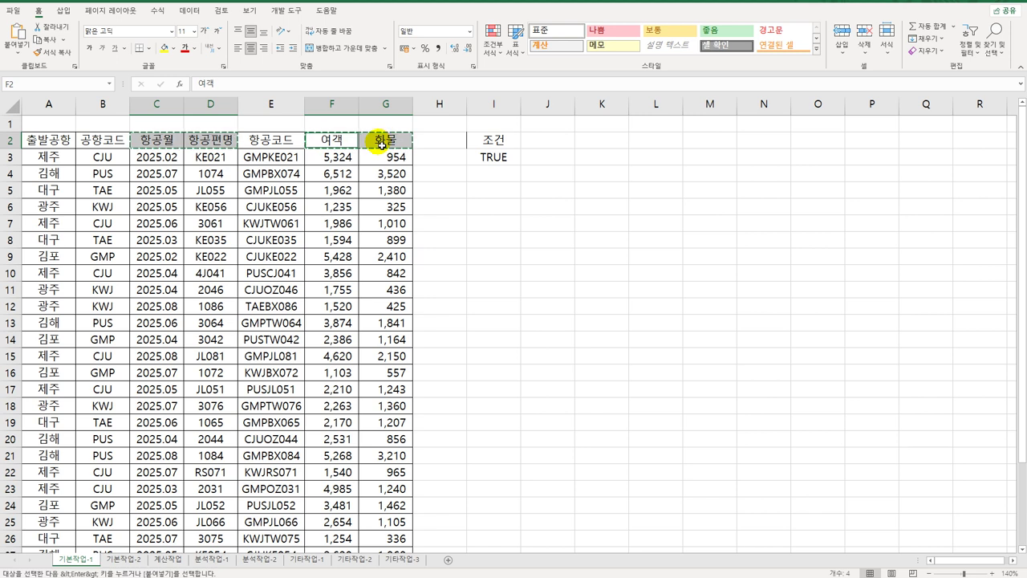
{"action": "left_click", "coordinate": [497, 203]}
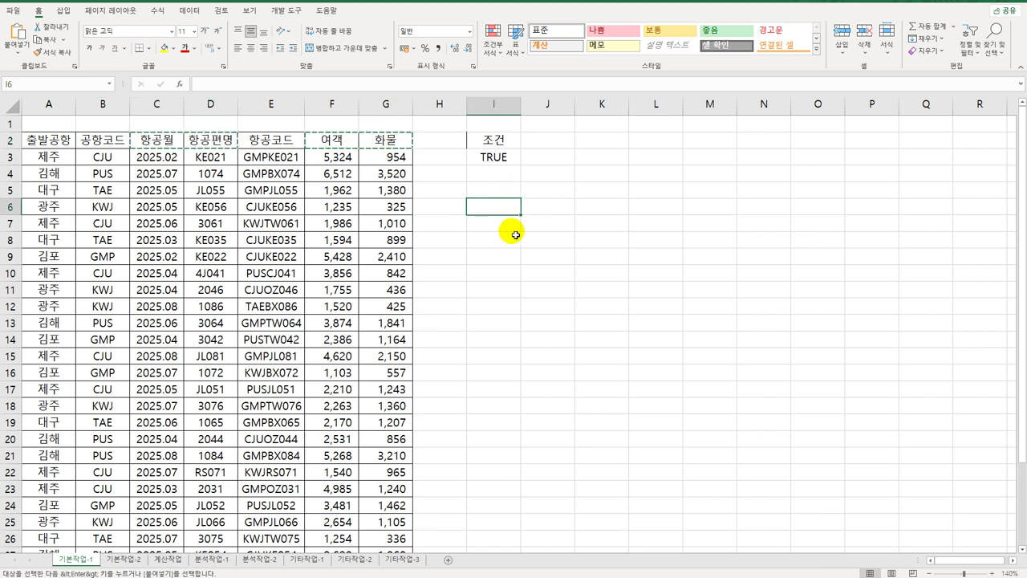
{"action": "key", "text": "ctrl+v"}
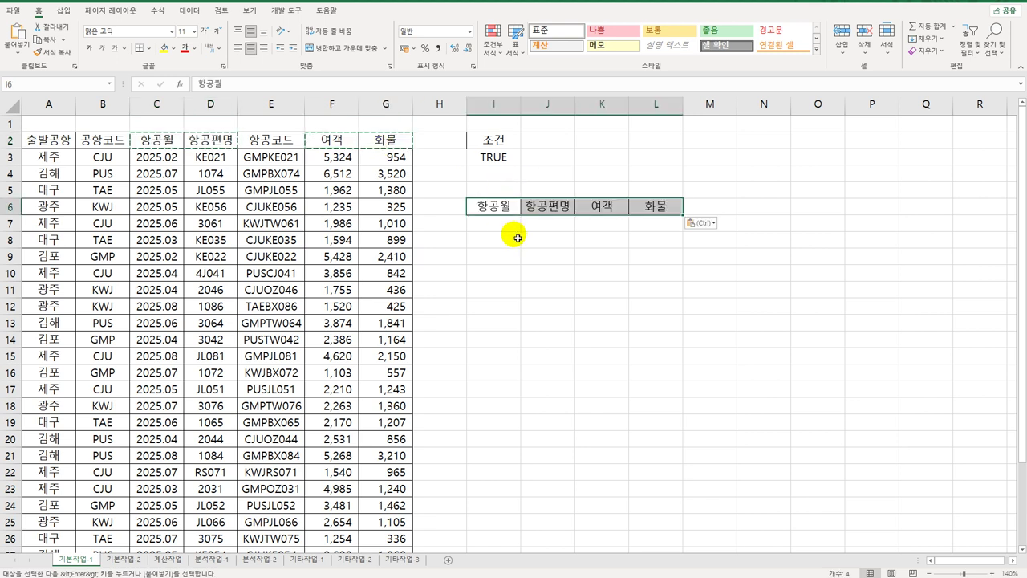
{"action": "left_click", "coordinate": [298, 224]}
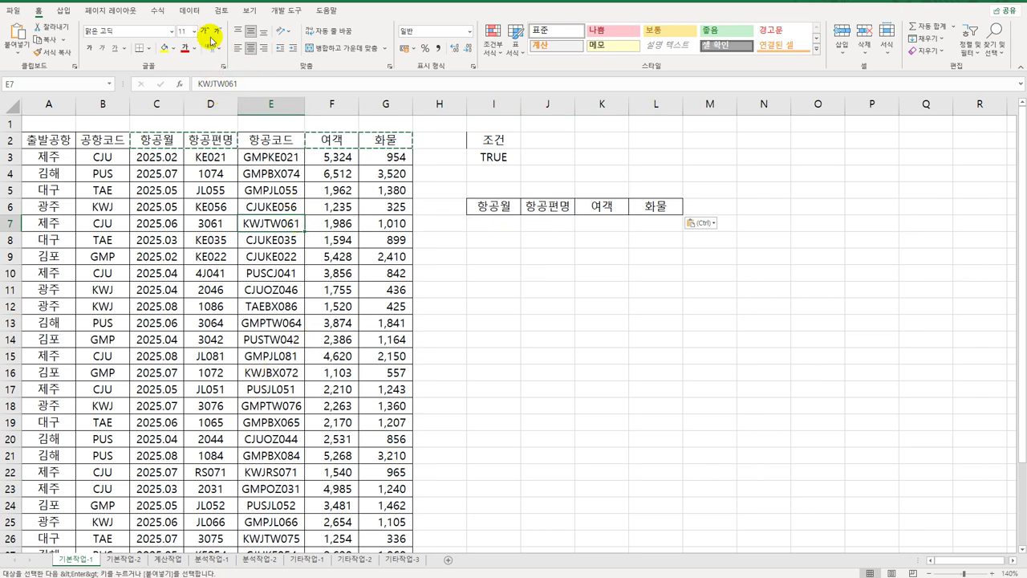
{"action": "left_click", "coordinate": [189, 10]}
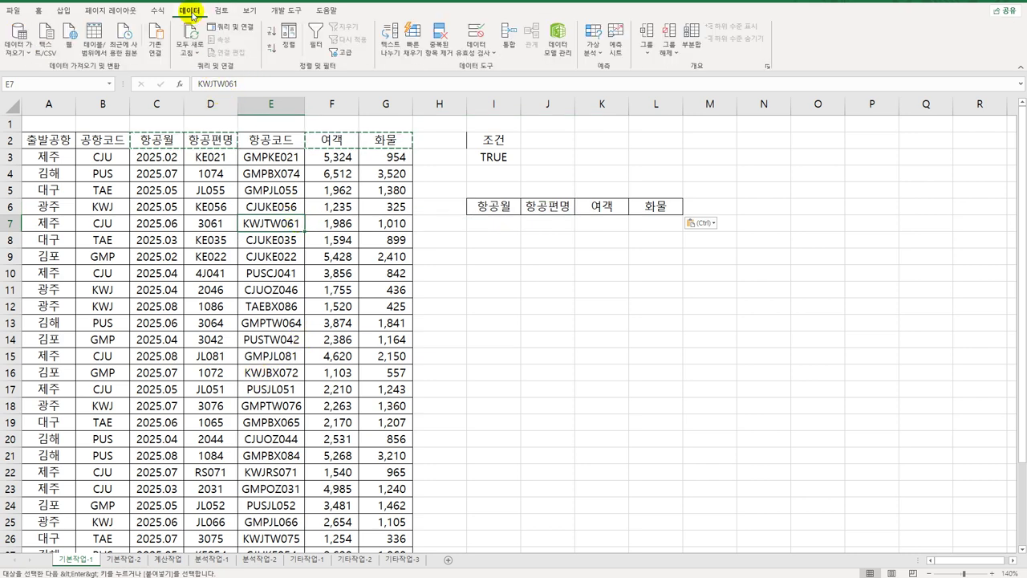
Step: Advanced Filter with criteria I2:I3, copying matching records to I6:L6
{"action": "left_click", "coordinate": [340, 53]}
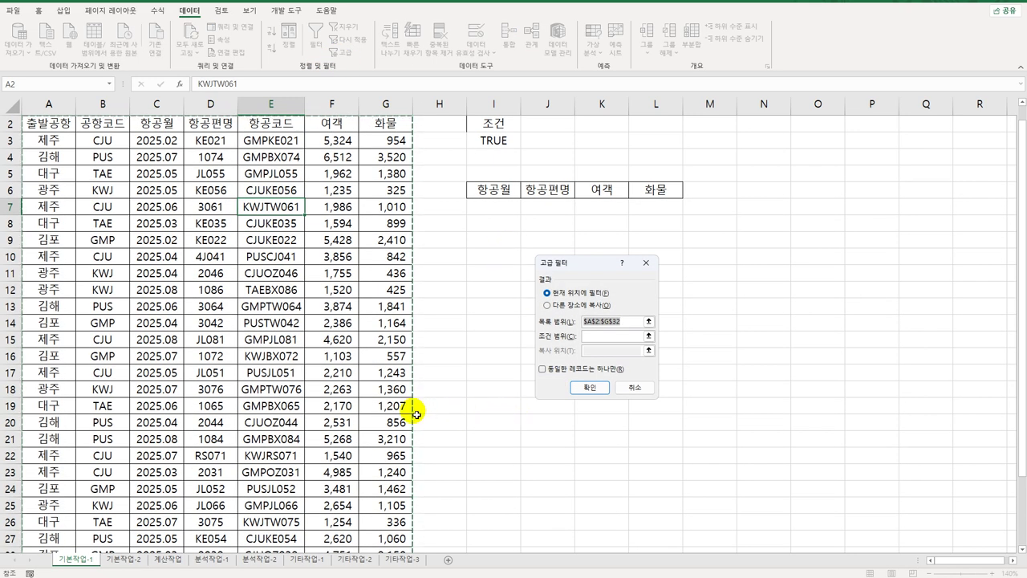
{"action": "scroll", "coordinate": [402, 414], "scroll_direction": "down", "scroll_amount": 6}
{"action": "scroll", "coordinate": [402, 414], "scroll_direction": "up", "scroll_amount": 6}
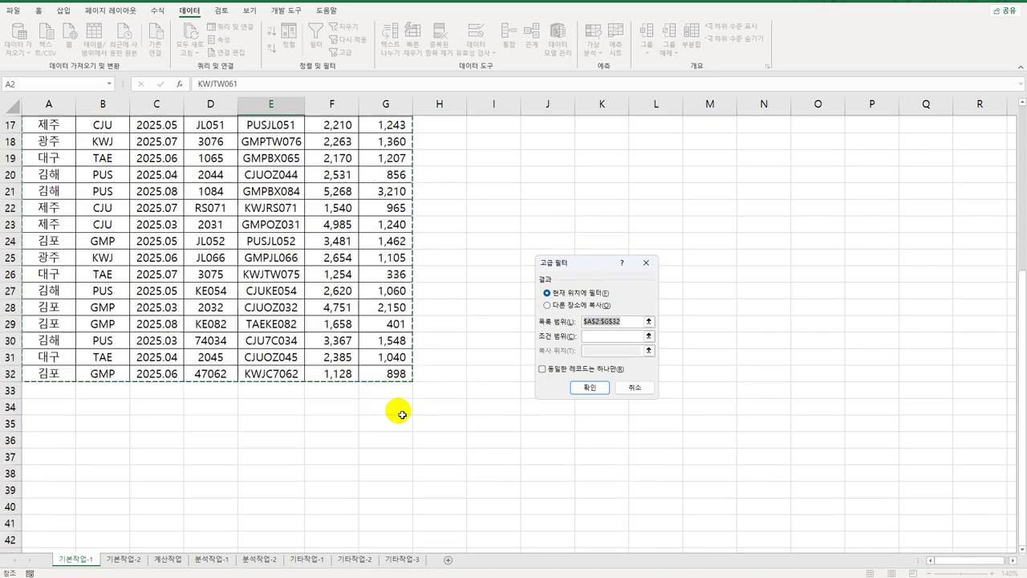
{"action": "left_click", "coordinate": [614, 344]}
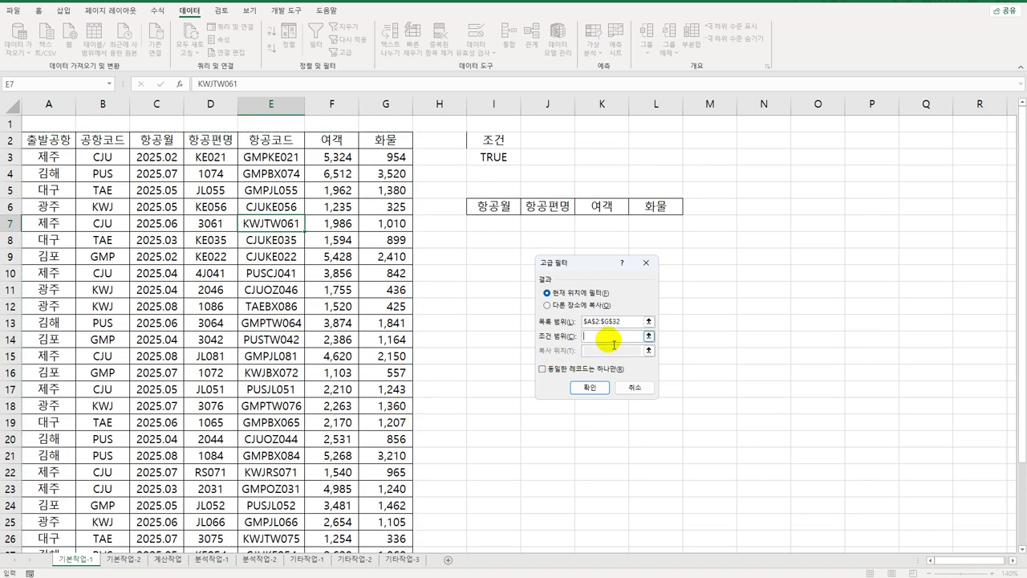
{"action": "left_click_drag", "start_coordinate": [504, 138], "coordinate": [507, 158]}
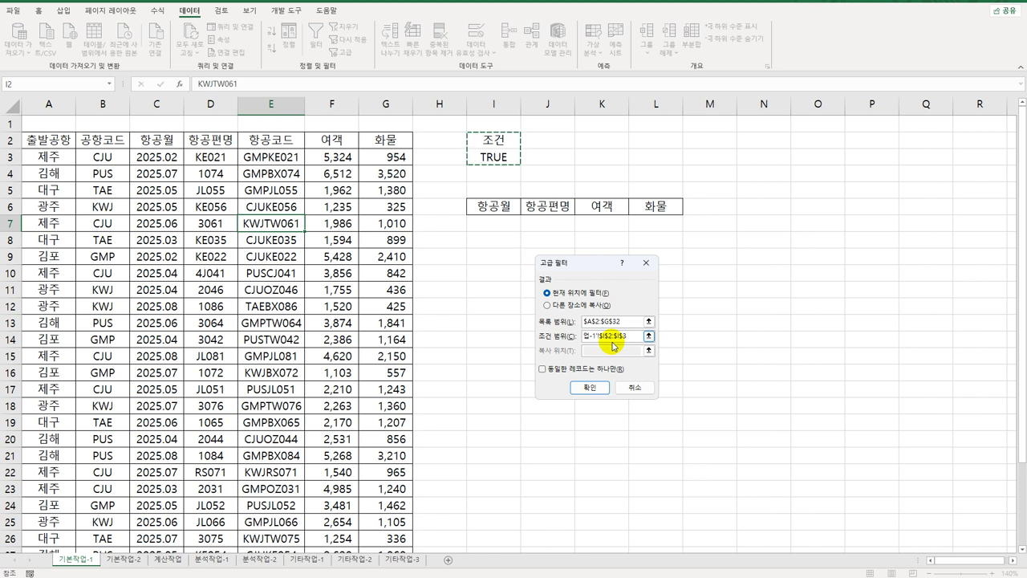
{"action": "left_click", "coordinate": [572, 305]}
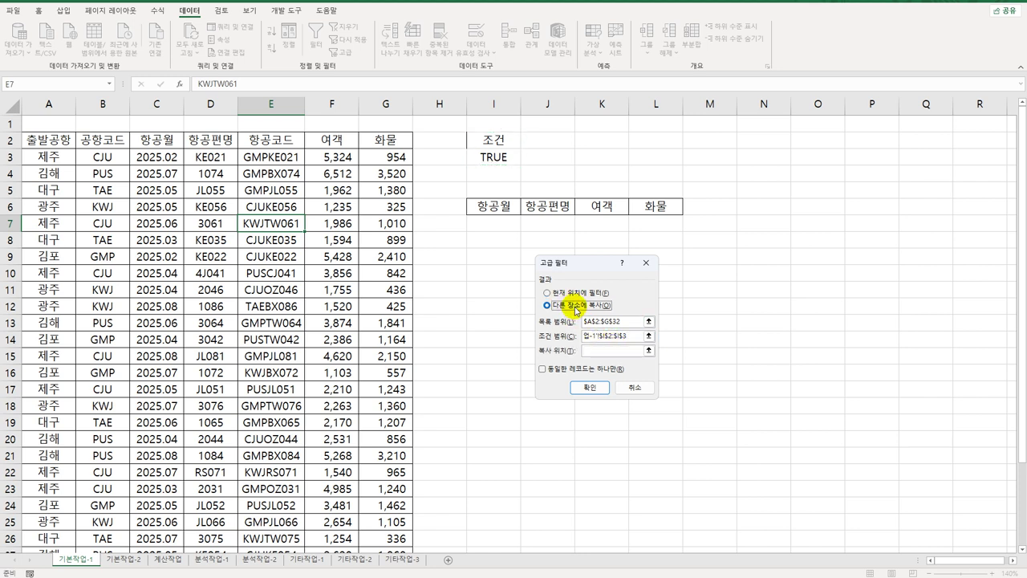
{"action": "left_click", "coordinate": [606, 351]}
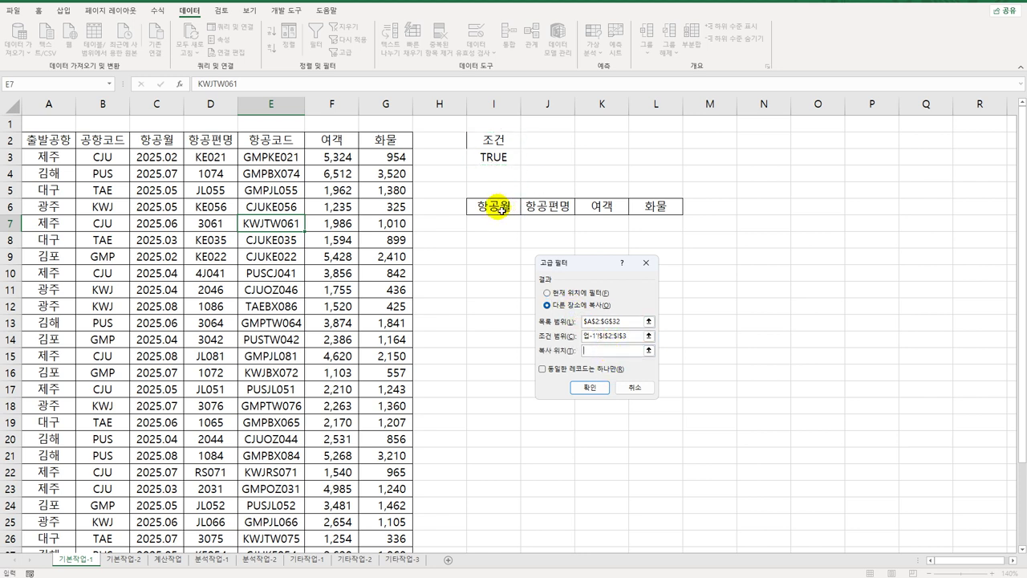
{"action": "left_click_drag", "start_coordinate": [491, 207], "coordinate": [651, 206]}
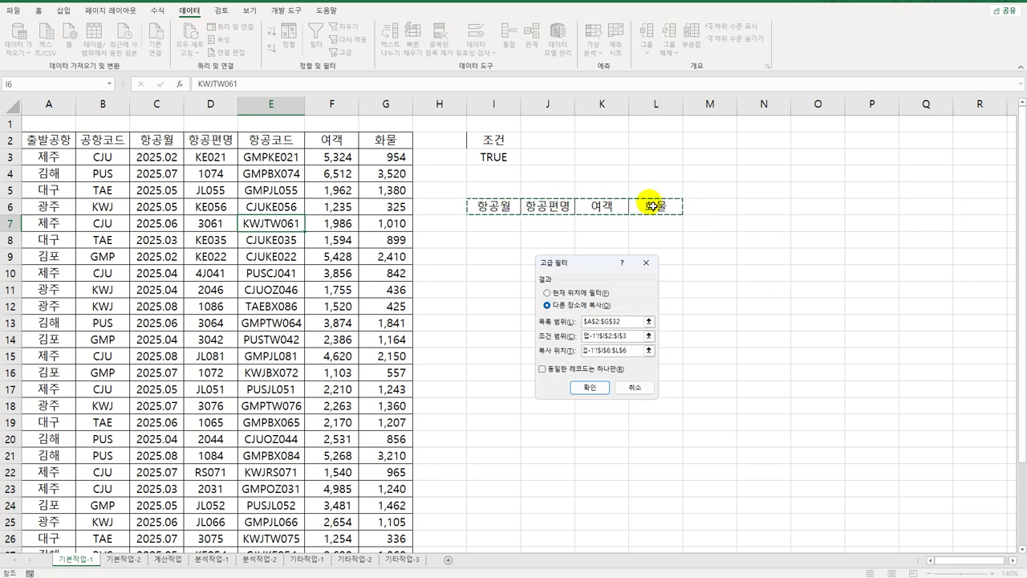
{"action": "left_click", "coordinate": [589, 386]}
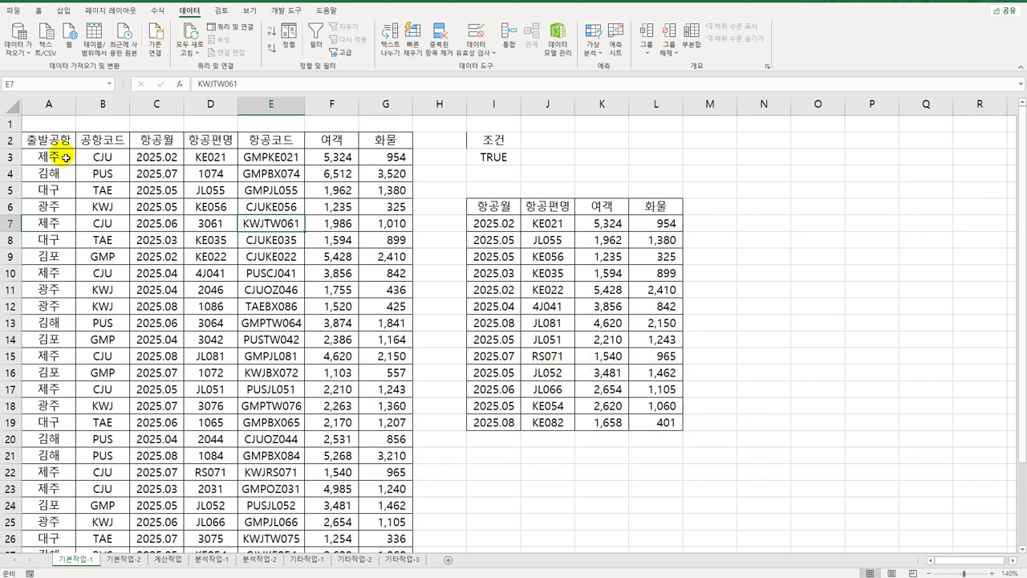
{"action": "left_click_drag", "start_coordinate": [65, 158], "coordinate": [394, 533]}
Step: Start a formula-based conditional formatting rule =ISODD(RIGHT($C3,2))
{"action": "scroll", "coordinate": [345, 481], "scroll_direction": "up", "scroll_amount": 3}
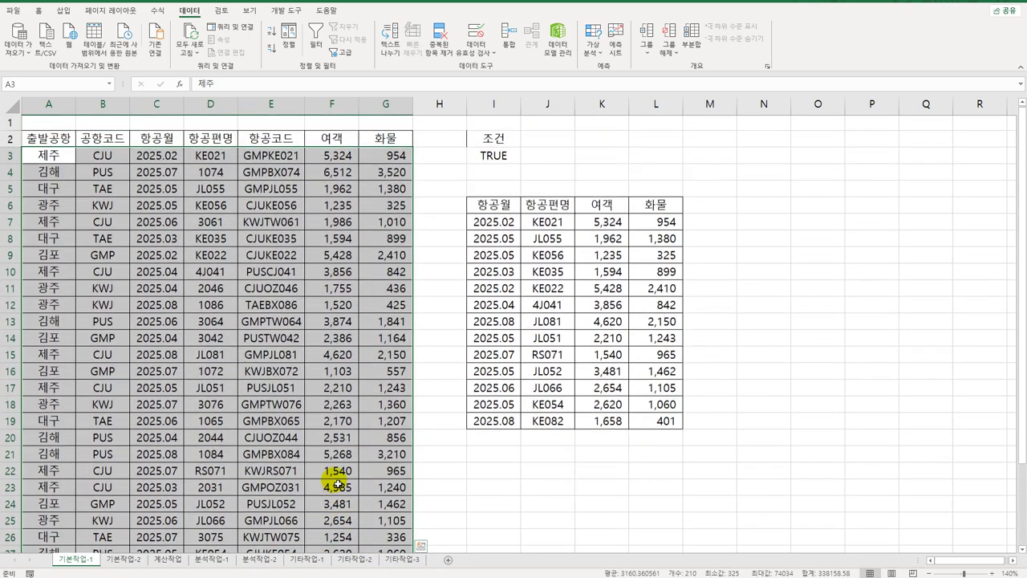
{"action": "left_click", "coordinate": [37, 11]}
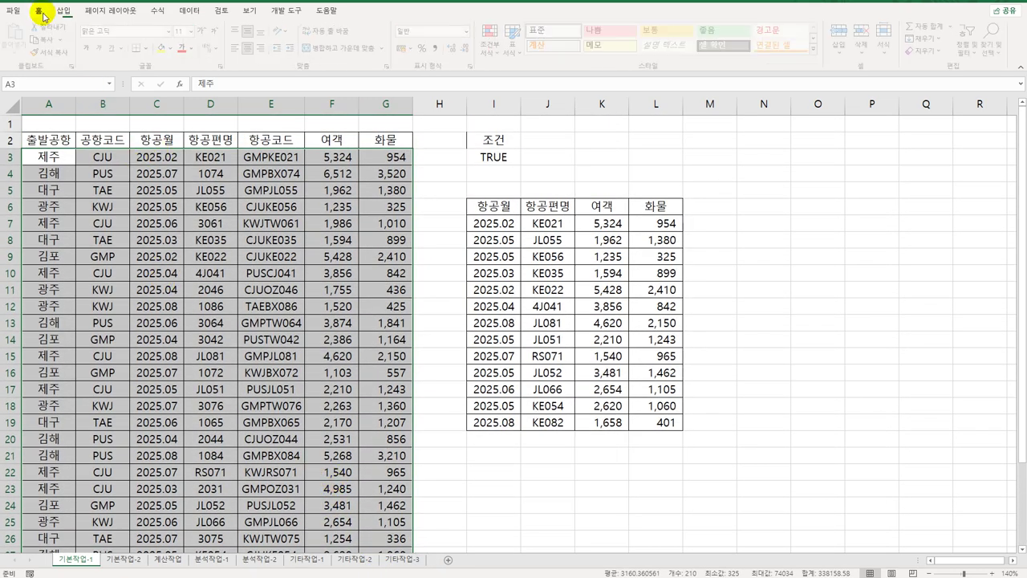
{"action": "left_click", "coordinate": [490, 52]}
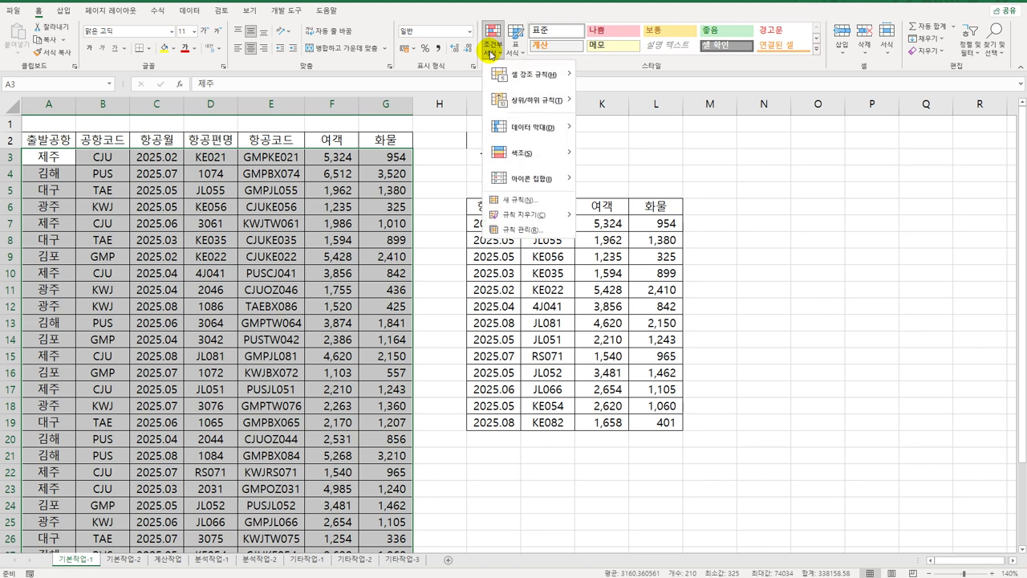
{"action": "left_click", "coordinate": [518, 199]}
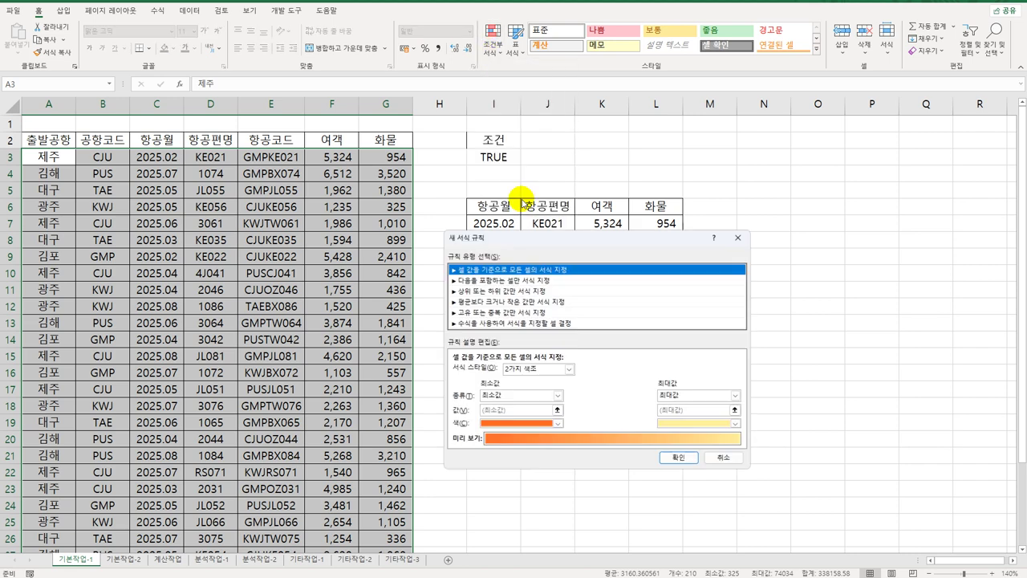
{"action": "left_click", "coordinate": [521, 324]}
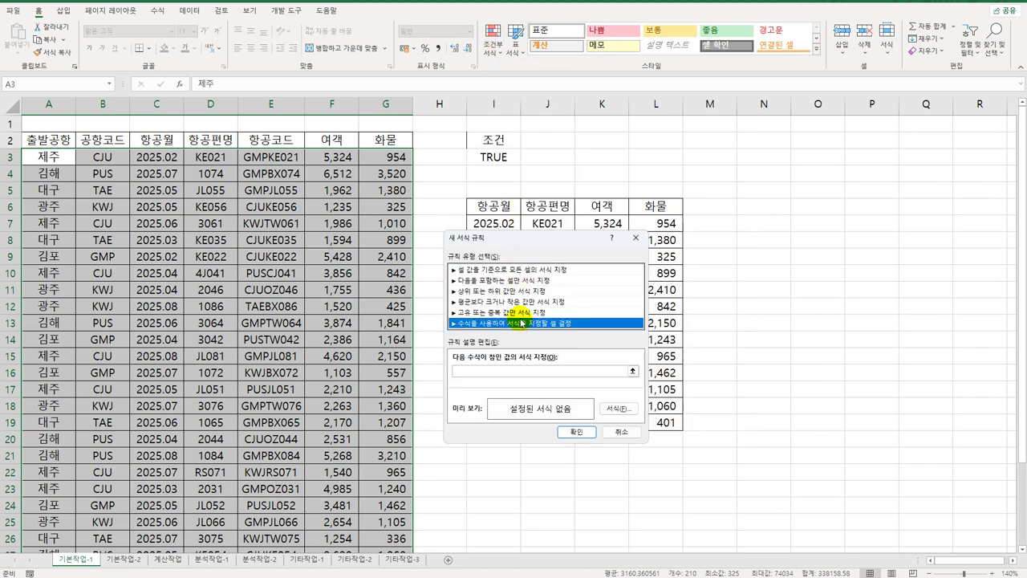
{"action": "left_click_drag", "start_coordinate": [512, 239], "coordinate": [498, 128]}
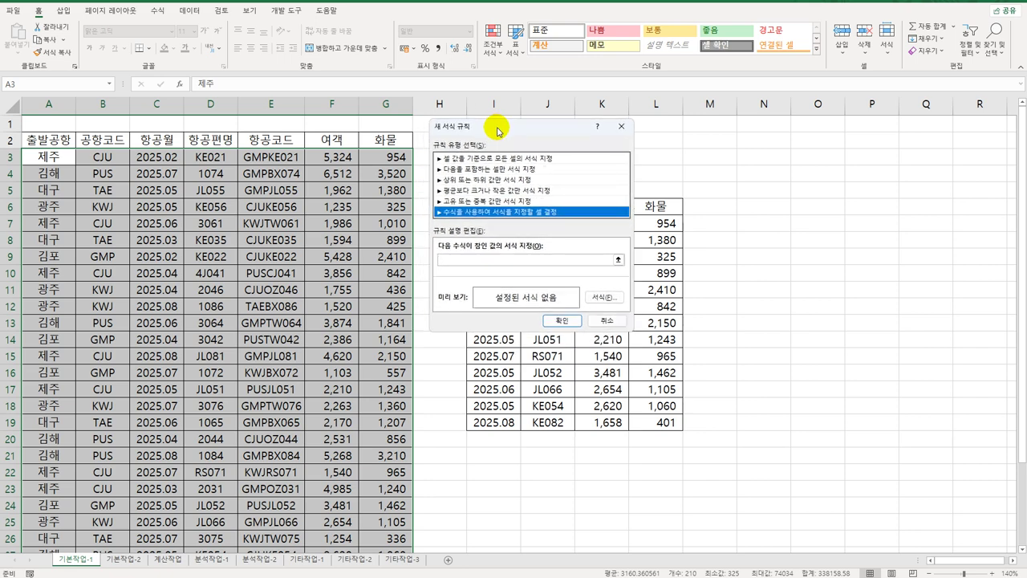
{"action": "left_click", "coordinate": [495, 260]}
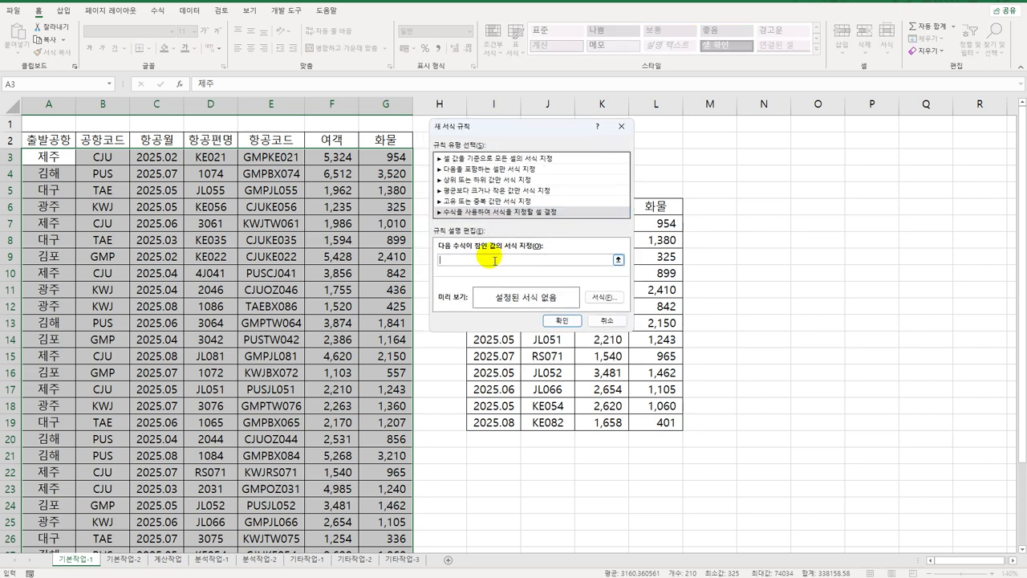
{"action": "type", "text": "="}
{"action": "type", "text": "ㅂsodd("}
{"action": "type", "text": "right("}
{"action": "left_click", "coordinate": [158, 158]}
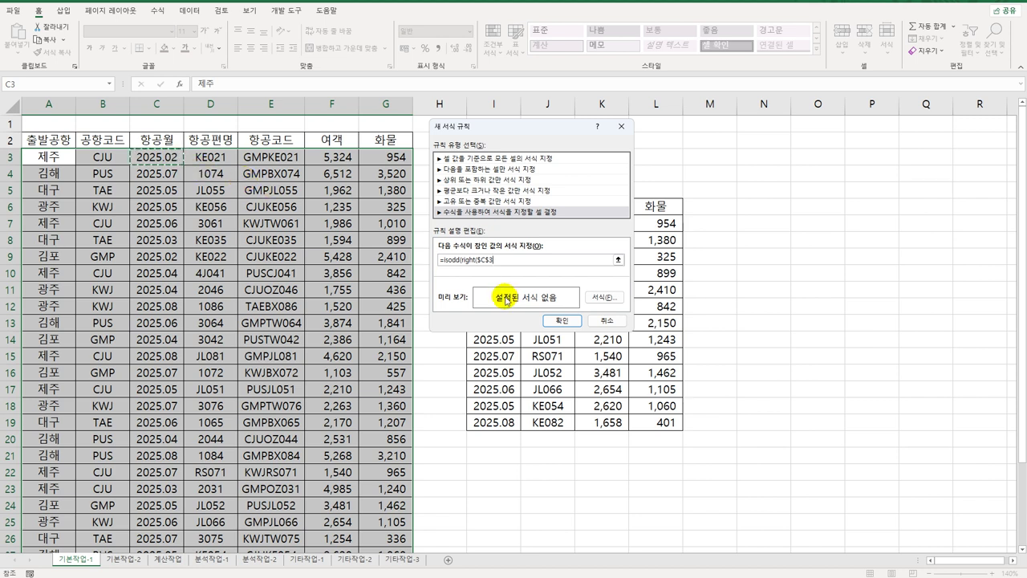
{"action": "key", "text": "F4"}
{"action": "key", "text": "F4"}
{"action": "type", "text": ","}
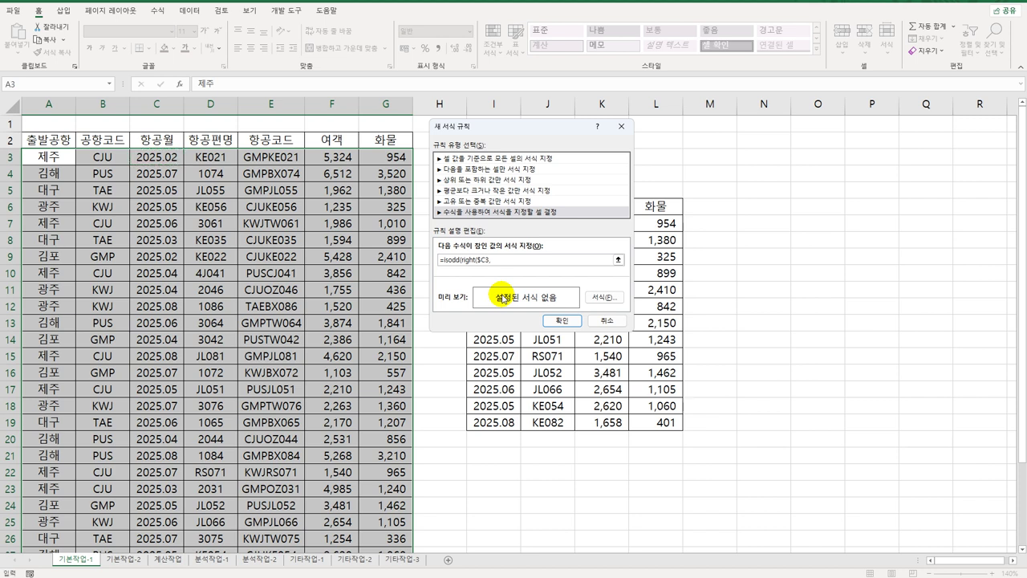
{"action": "type", "text": "2))"}
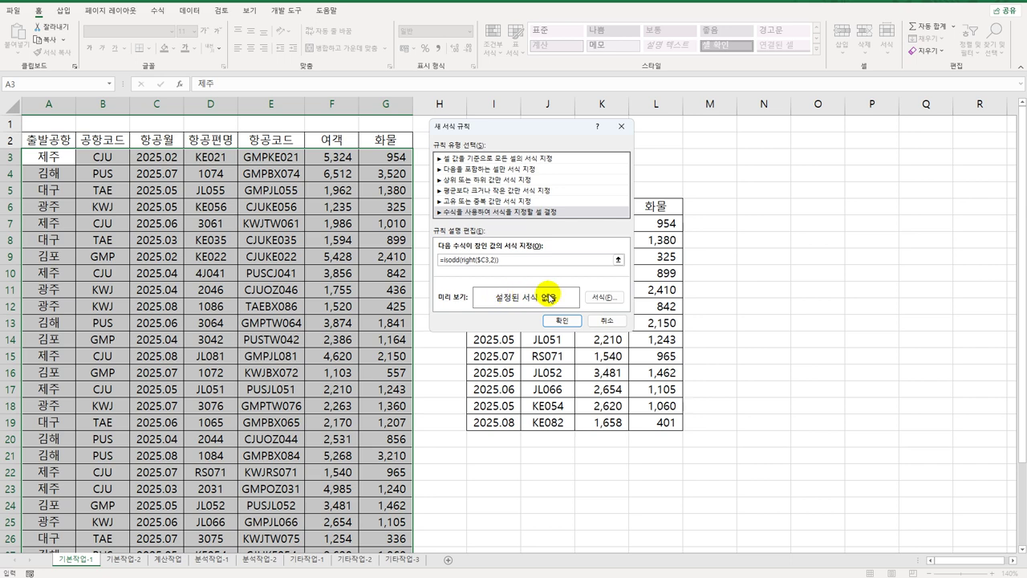
Step: Format matching rows as bold italic blue text and apply the rule
{"action": "left_click", "coordinate": [604, 297]}
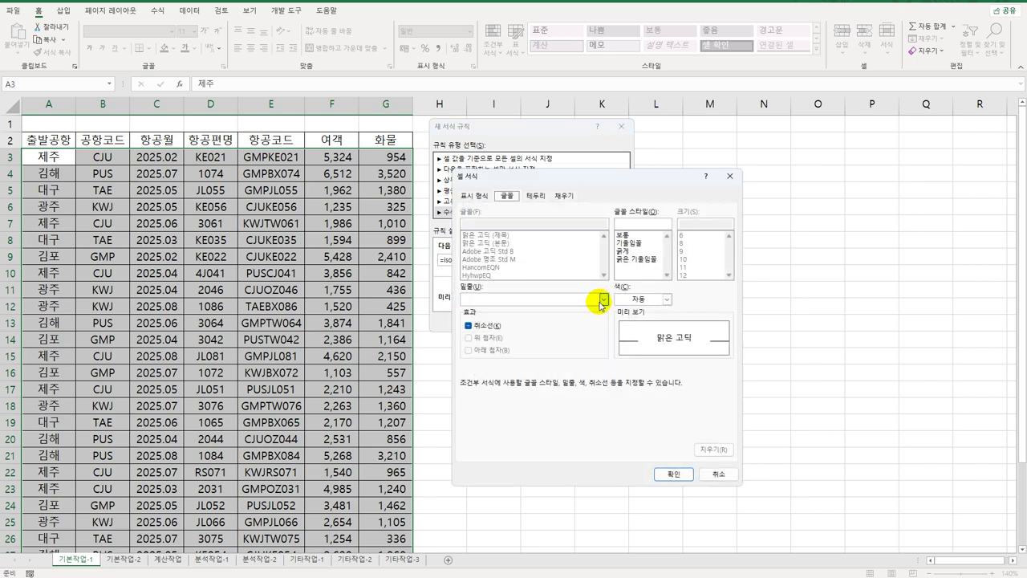
{"action": "left_click", "coordinate": [642, 260]}
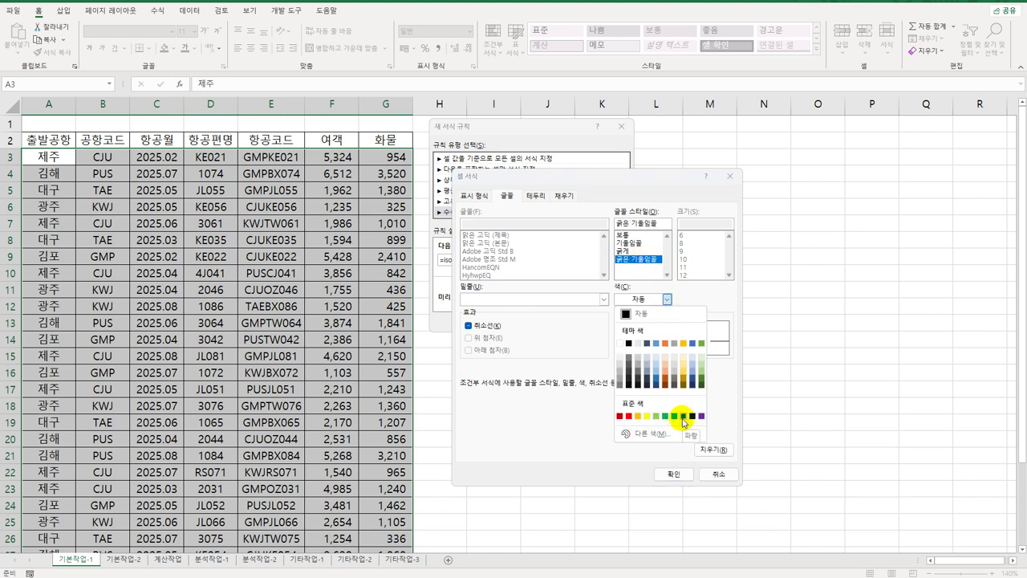
{"action": "left_click", "coordinate": [683, 417]}
{"action": "left_click", "coordinate": [673, 473]}
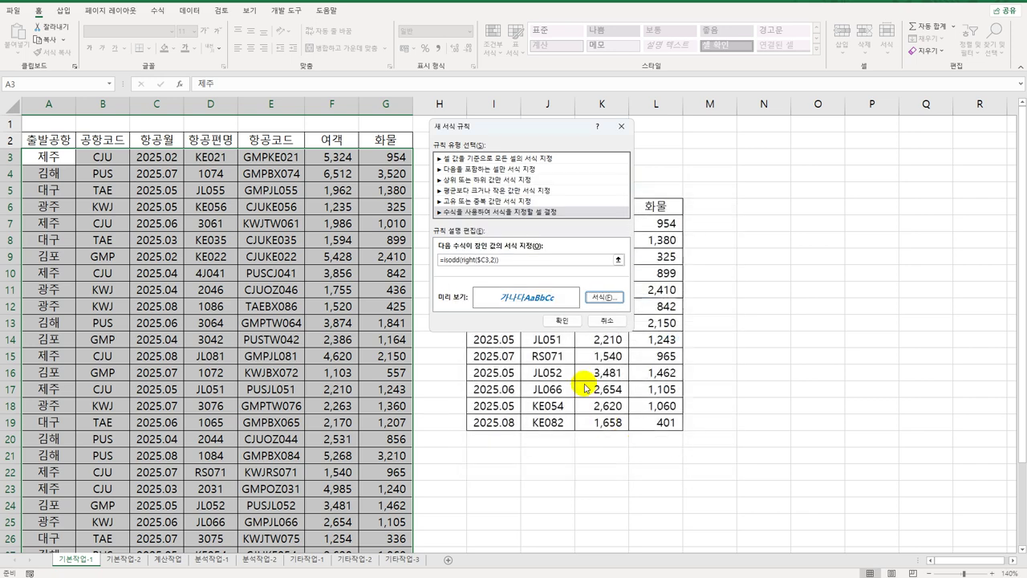
{"action": "left_click", "coordinate": [562, 320]}
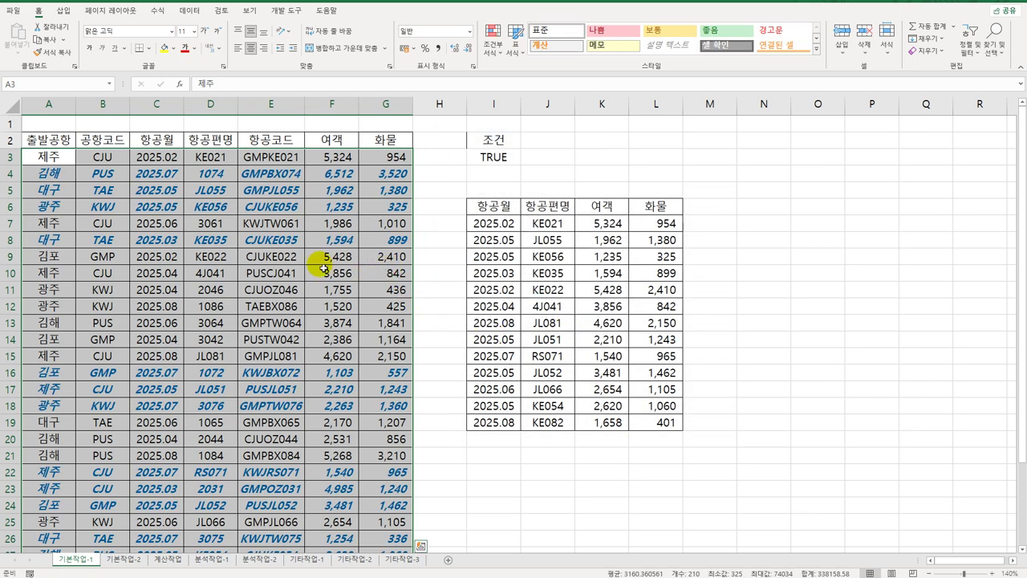
{"action": "left_click", "coordinate": [170, 172]}
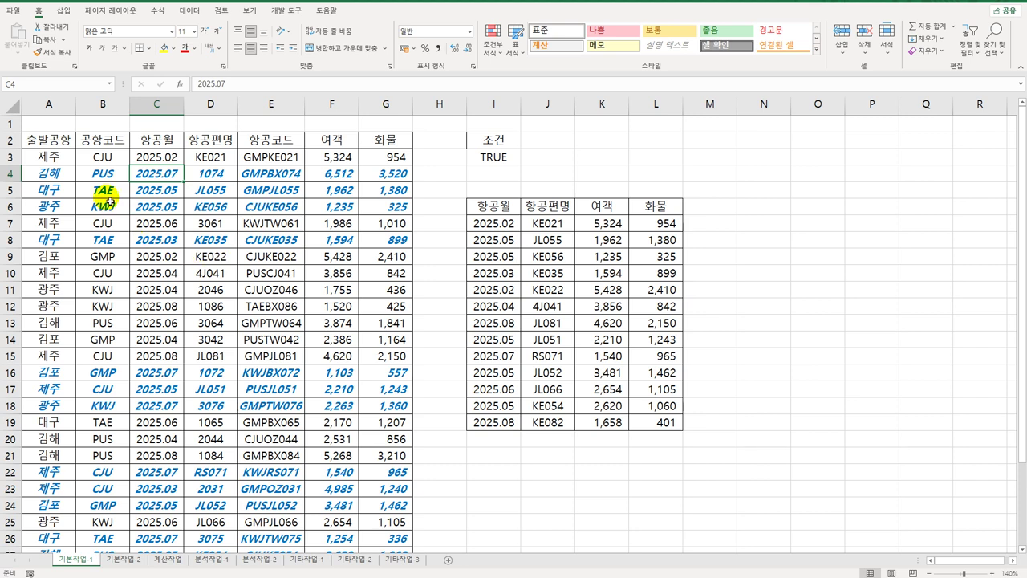
{"action": "left_click", "coordinate": [68, 142]}
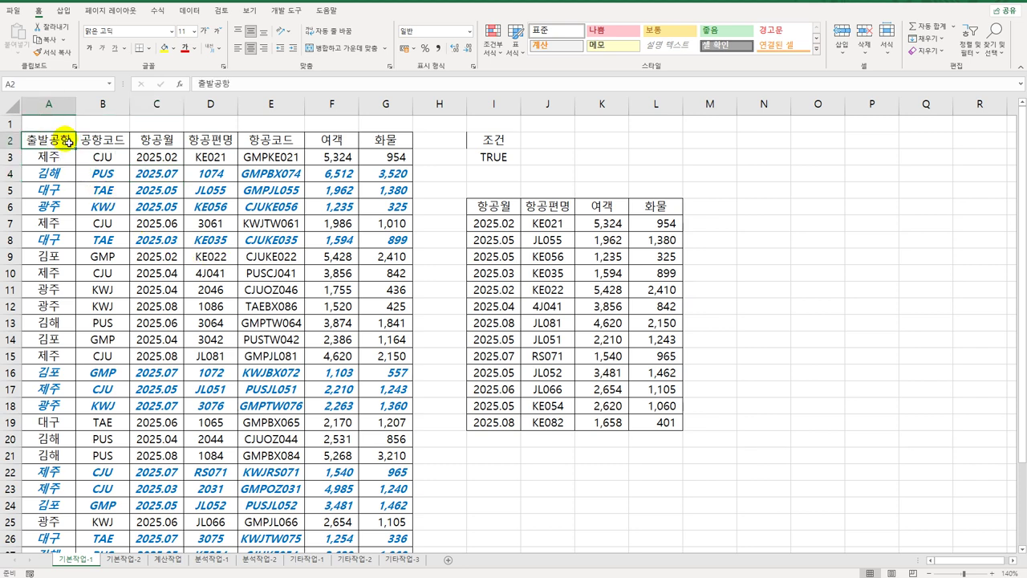
Step: On the 기본작업-2 sheet, set A2:G32 as the print area
{"action": "left_click", "coordinate": [125, 561]}
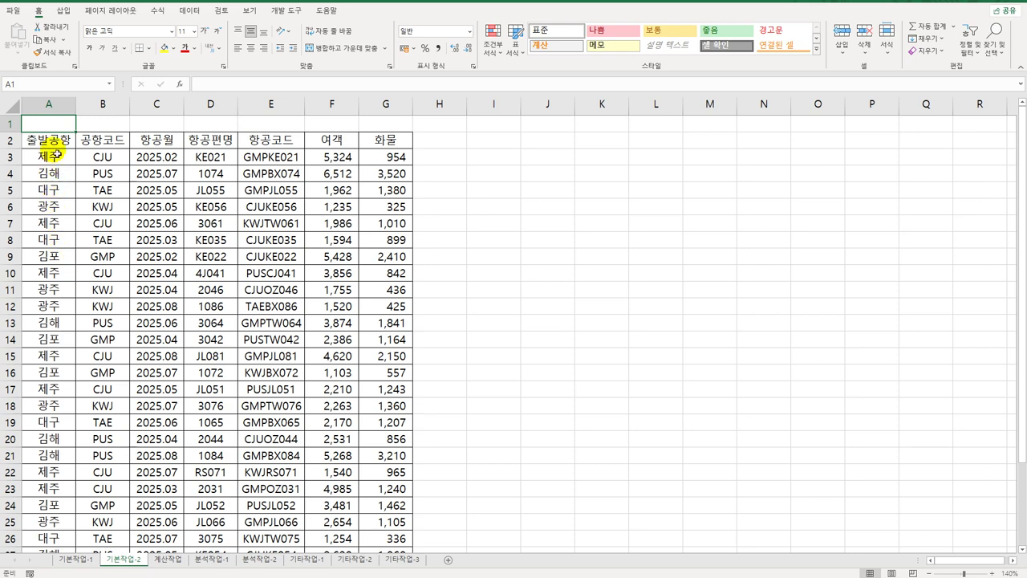
{"action": "left_click_drag", "start_coordinate": [46, 142], "coordinate": [376, 531]}
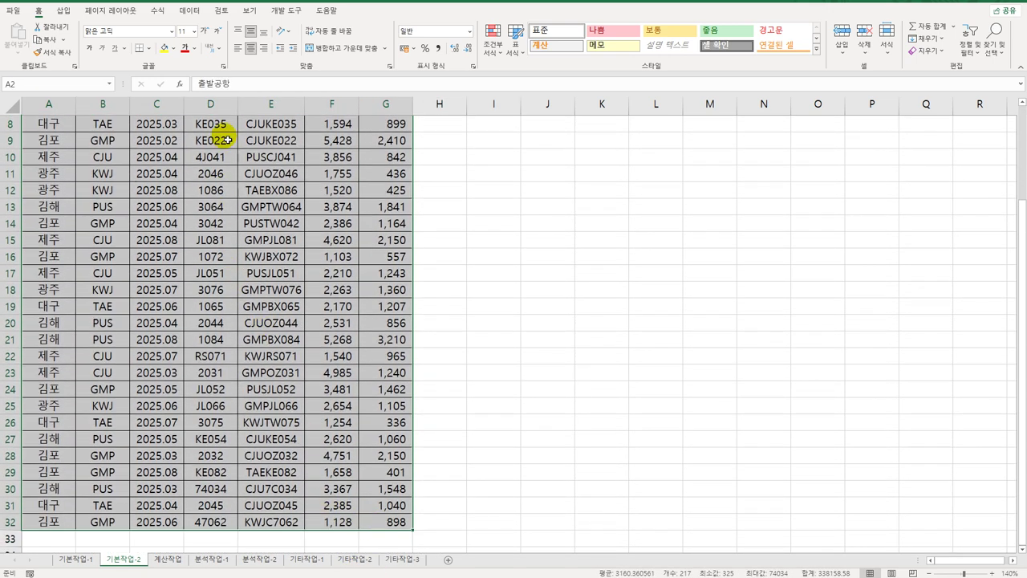
{"action": "left_click", "coordinate": [119, 10]}
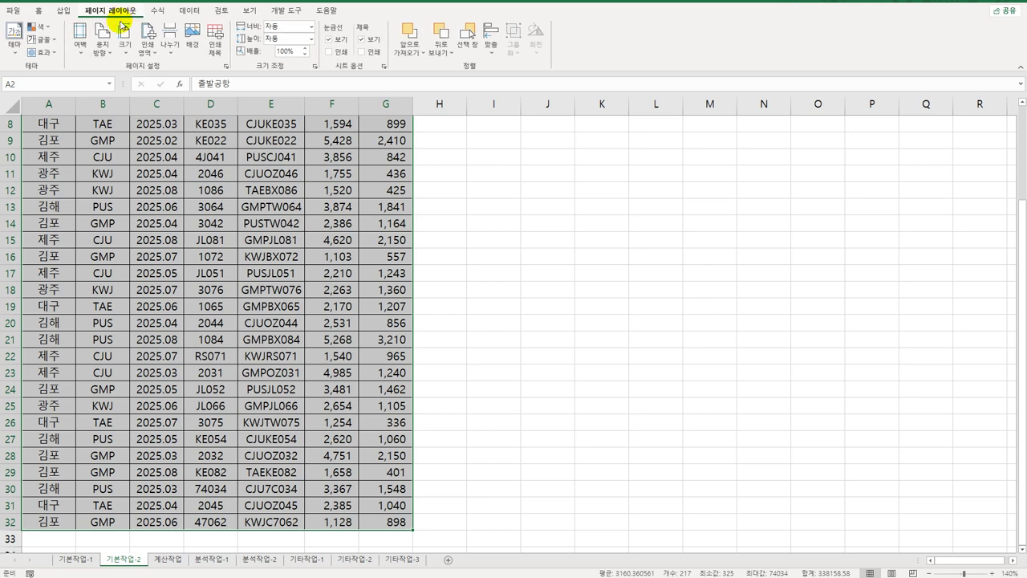
{"action": "left_click", "coordinate": [147, 44]}
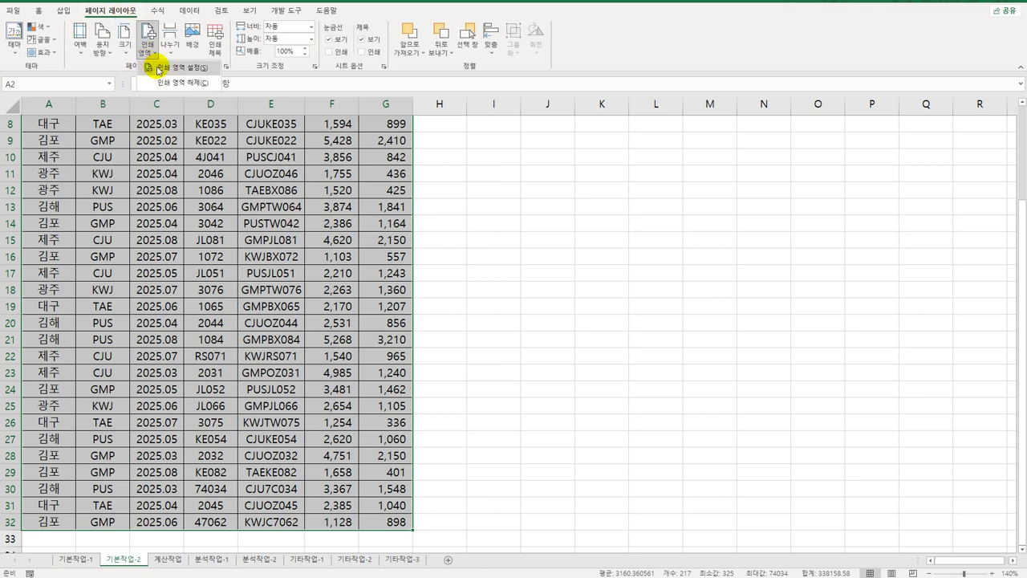
{"action": "left_click", "coordinate": [158, 68]}
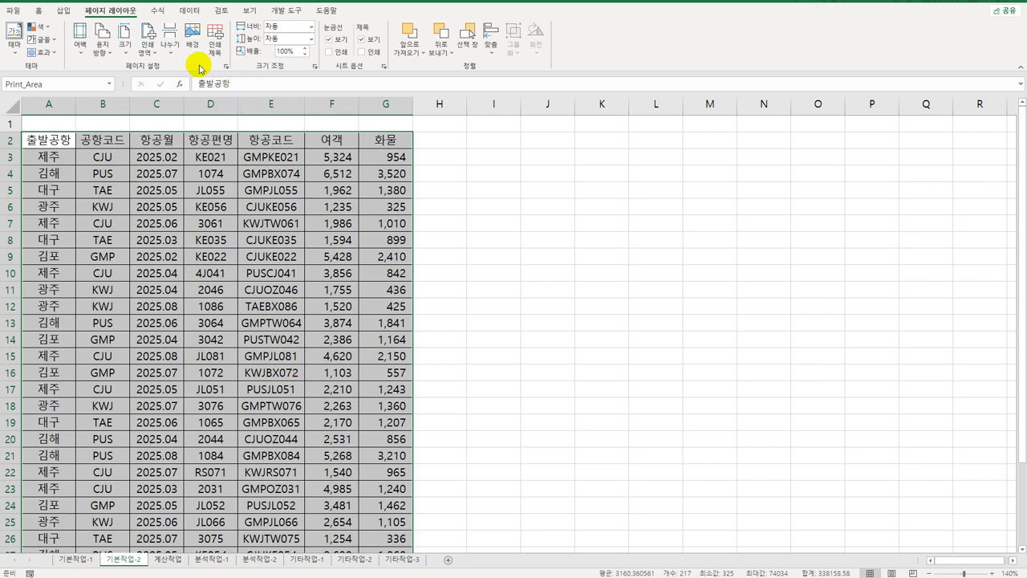
Step: Repeat row $2:$2 on every page and centre the printout horizontally and vertically
{"action": "left_click", "coordinate": [213, 38]}
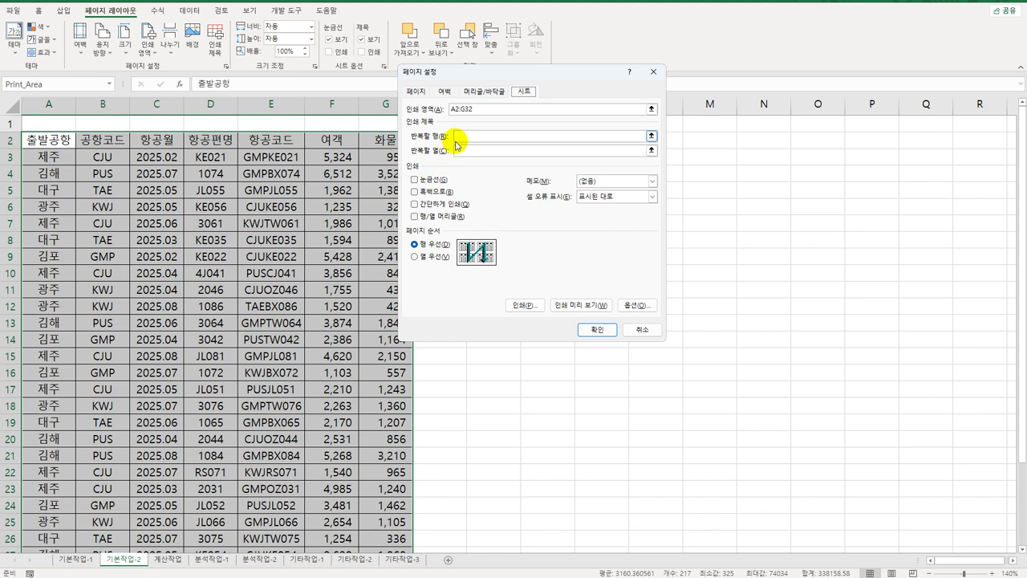
{"action": "left_click", "coordinate": [457, 136]}
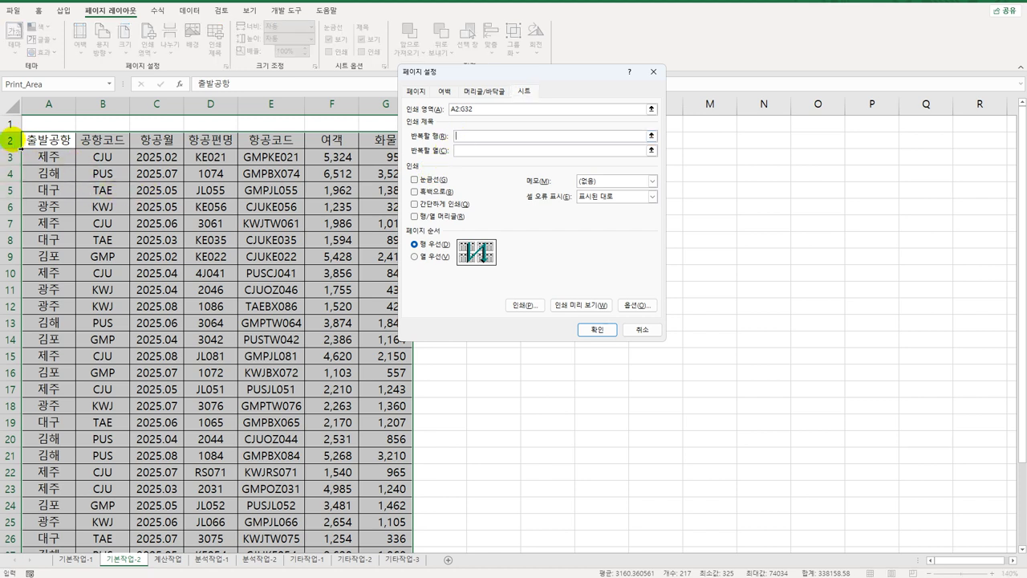
{"action": "left_click", "coordinate": [13, 141]}
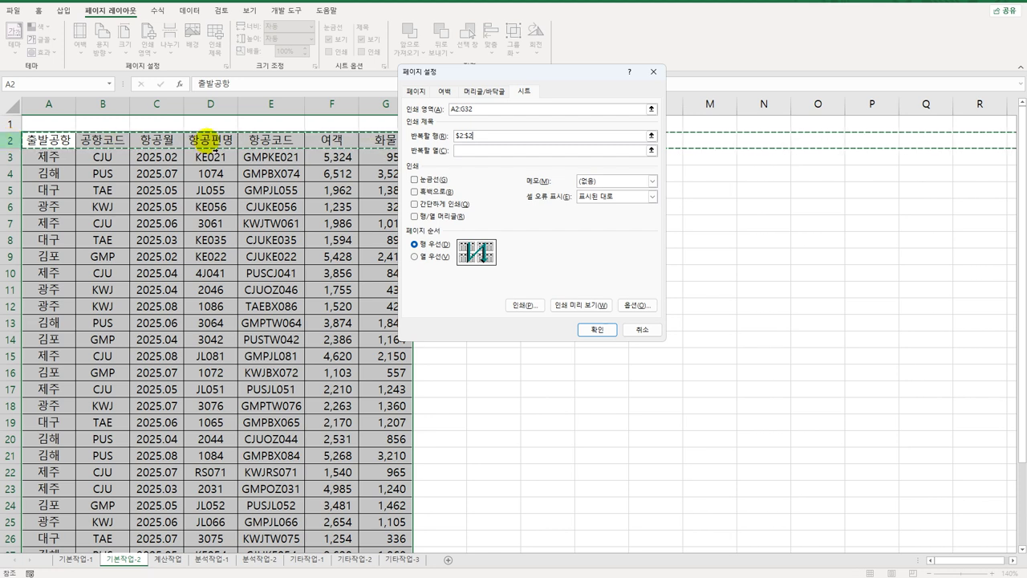
{"action": "left_click", "coordinate": [444, 92]}
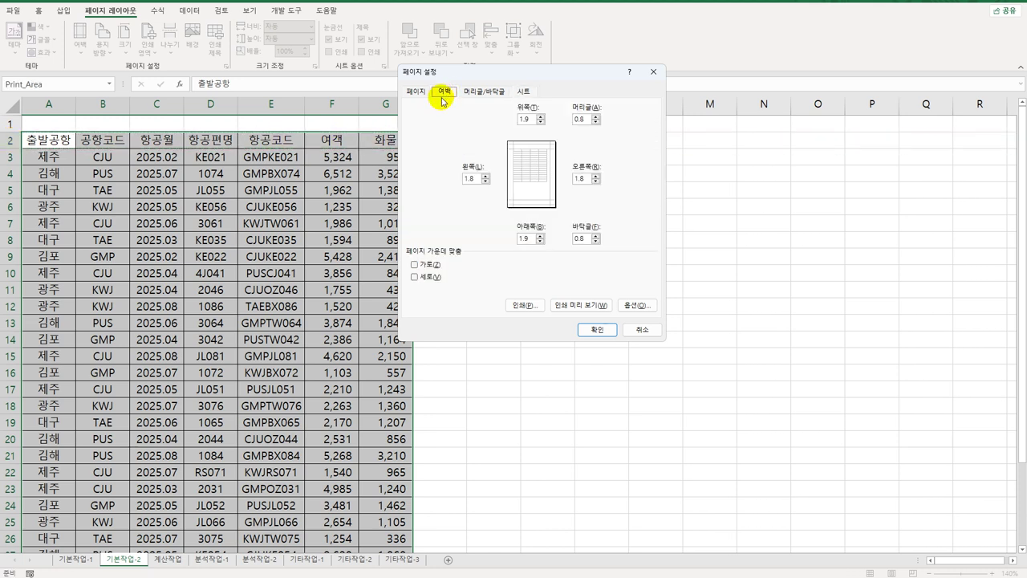
{"action": "left_click", "coordinate": [416, 264]}
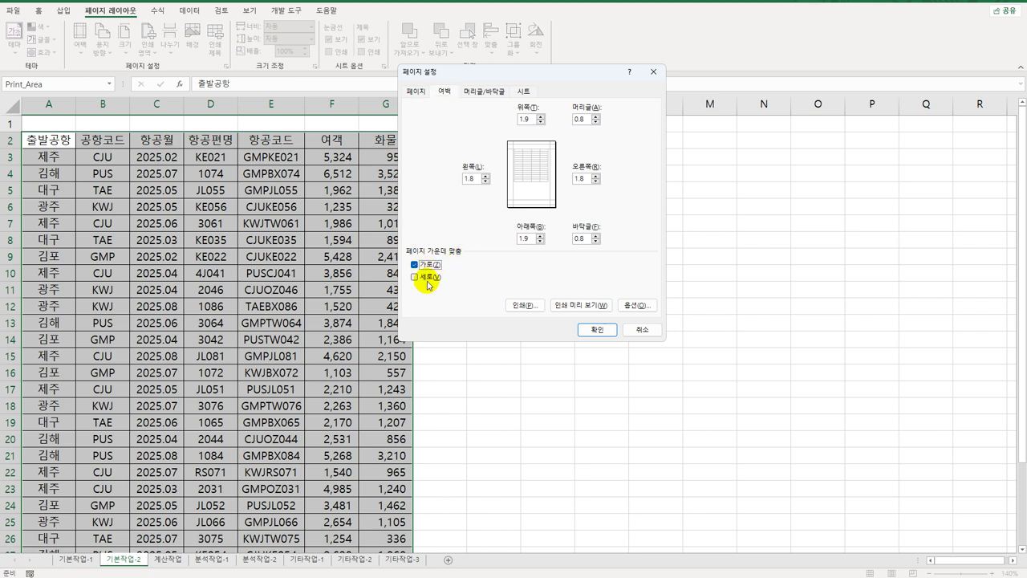
{"action": "left_click", "coordinate": [415, 277]}
{"action": "left_click_drag", "start_coordinate": [494, 76], "coordinate": [525, 105]}
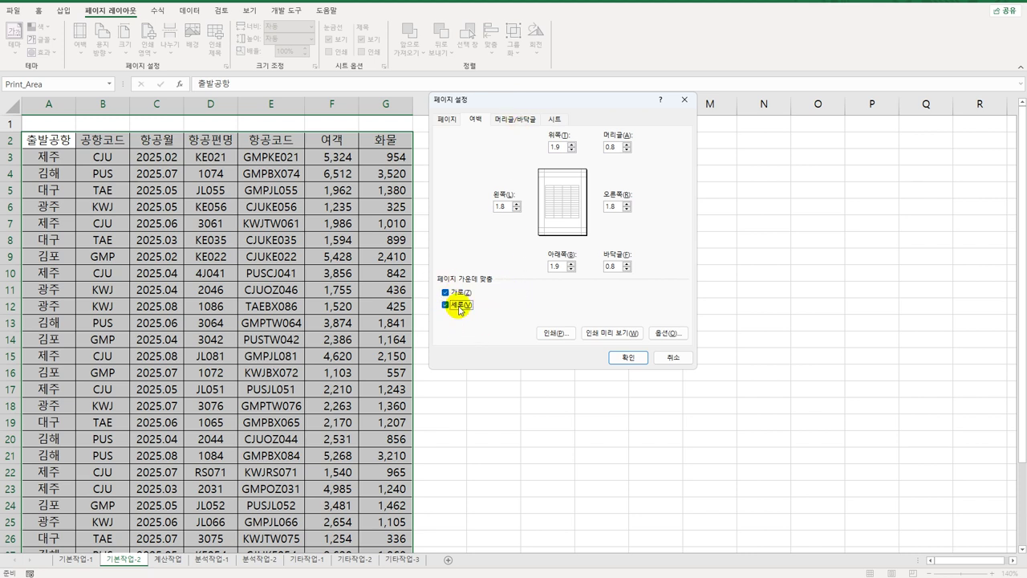
Step: Put a page number in the footer's centre section and confirm Page Setup
{"action": "left_click", "coordinate": [499, 120]}
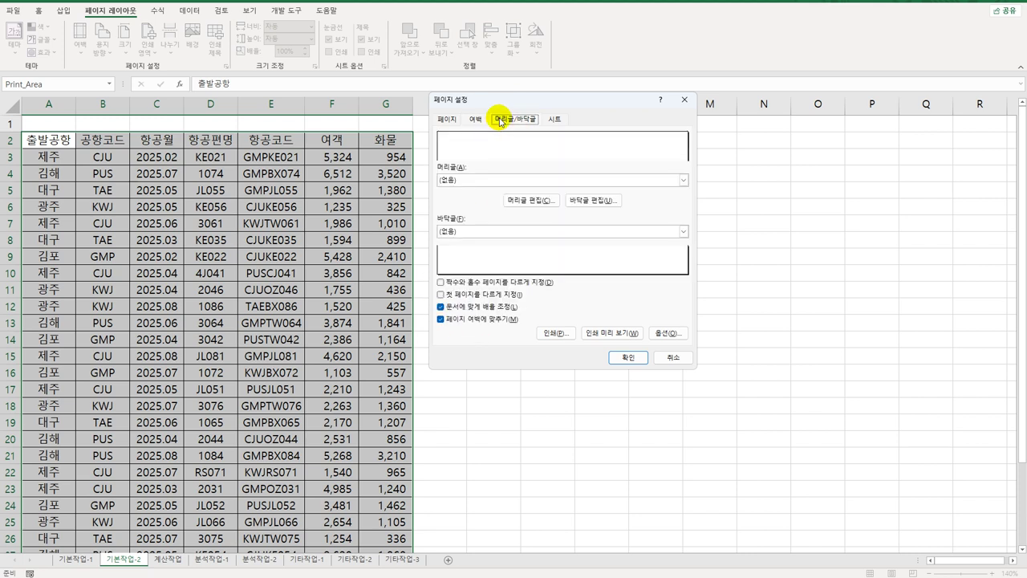
{"action": "left_click", "coordinate": [581, 207]}
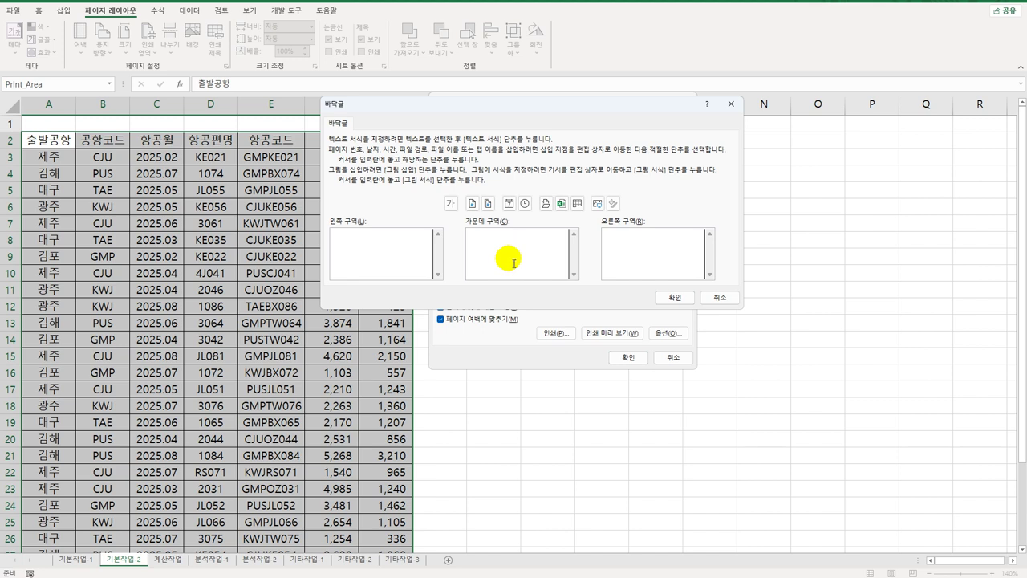
{"action": "left_click", "coordinate": [472, 204]}
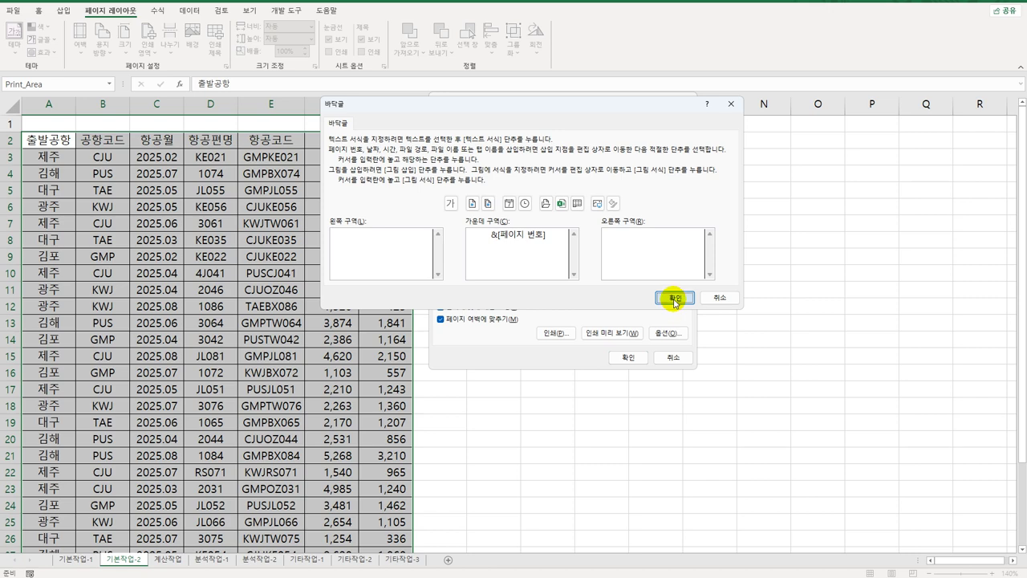
{"action": "left_click", "coordinate": [674, 298]}
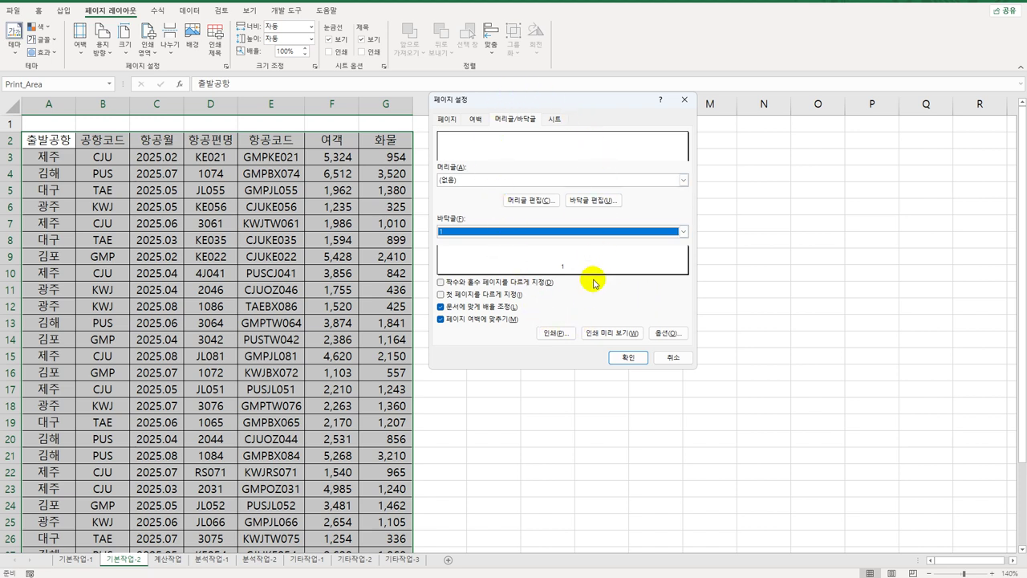
{"action": "left_click", "coordinate": [620, 361]}
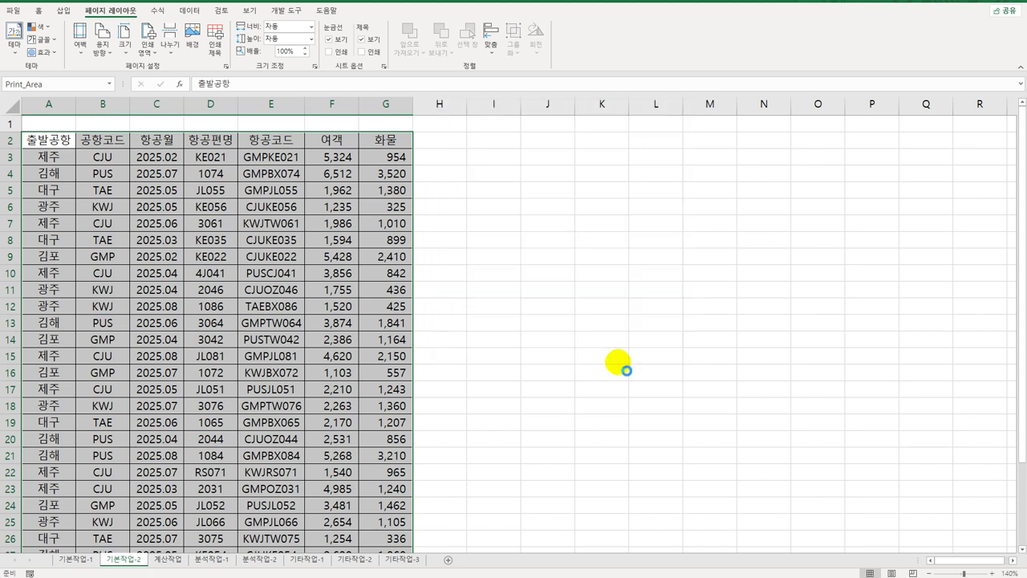
Step: Insert a page break at A16 so row 16 starts a new printed page
{"action": "left_click", "coordinate": [62, 373]}
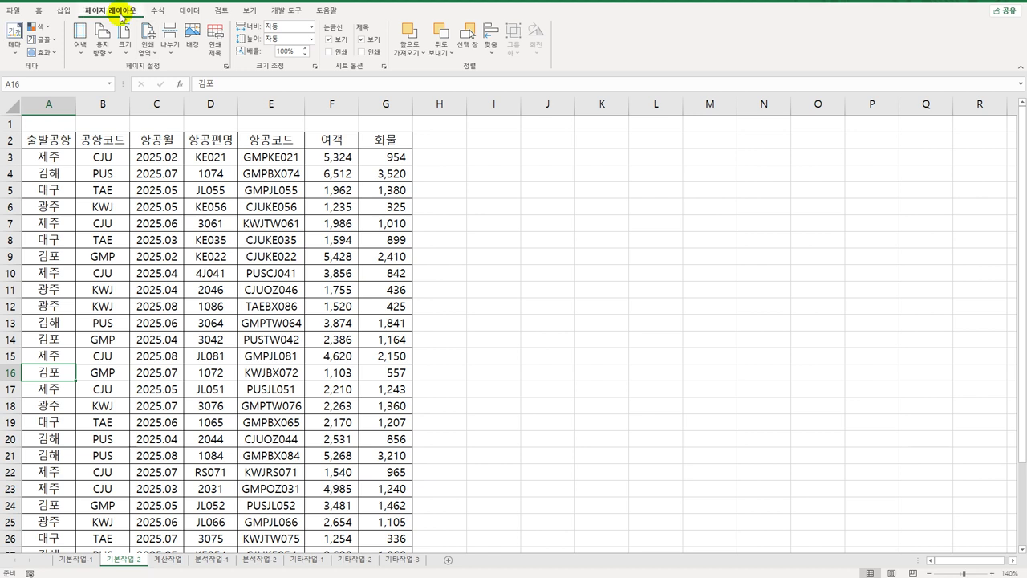
{"action": "left_click", "coordinate": [173, 48]}
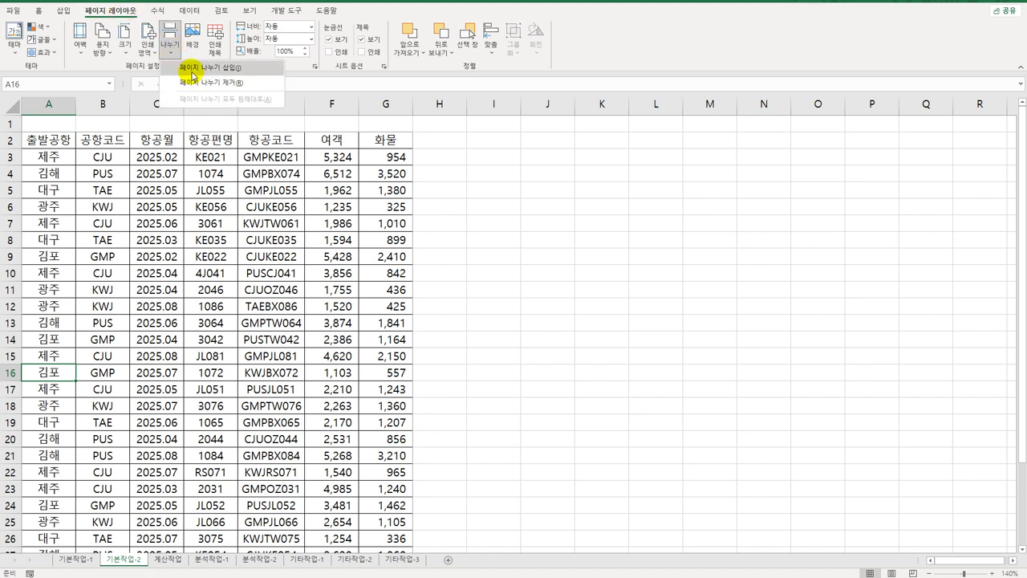
{"action": "left_click", "coordinate": [193, 71]}
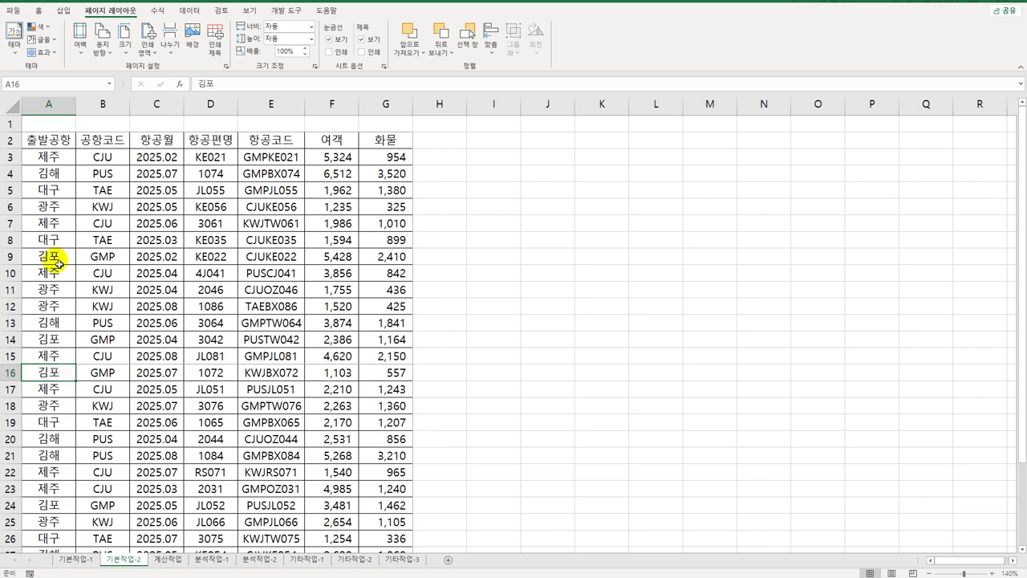
{"action": "left_click", "coordinate": [20, 13]}
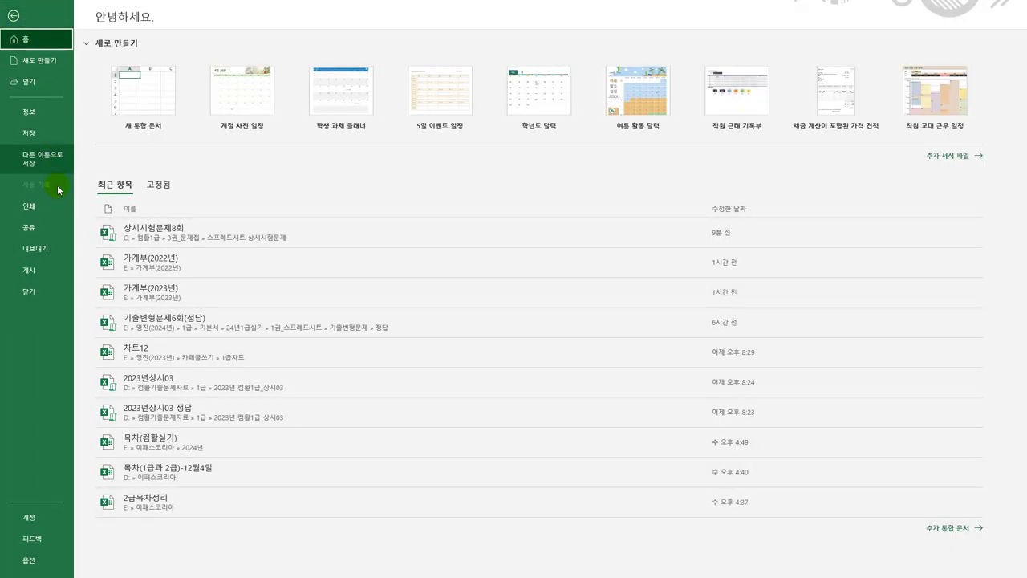
Step: Preview the printout through page 2 of 2, then go back to the worksheet
{"action": "left_click", "coordinate": [47, 207]}
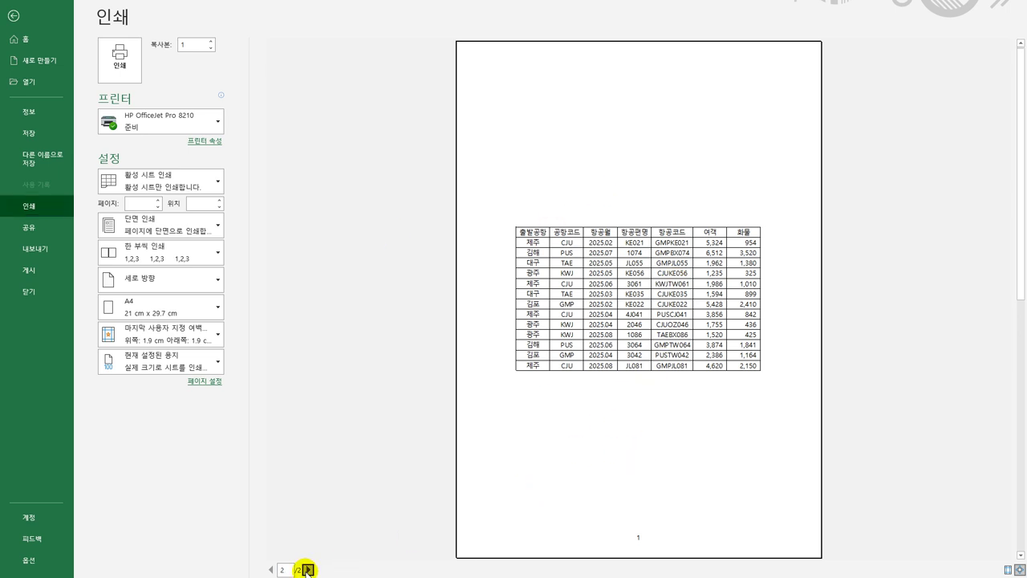
{"action": "left_click", "coordinate": [307, 569]}
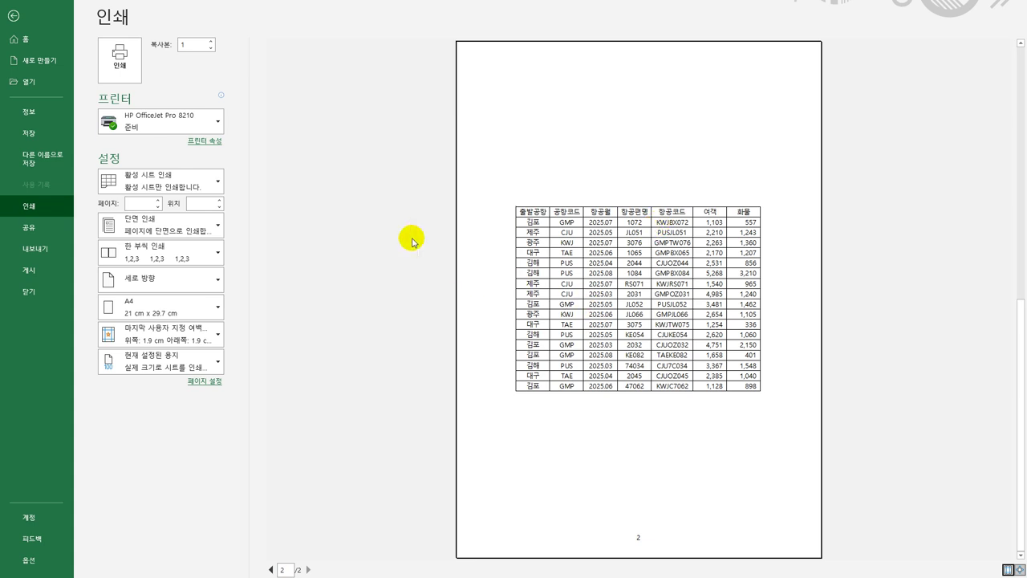
{"action": "left_click", "coordinate": [16, 16]}
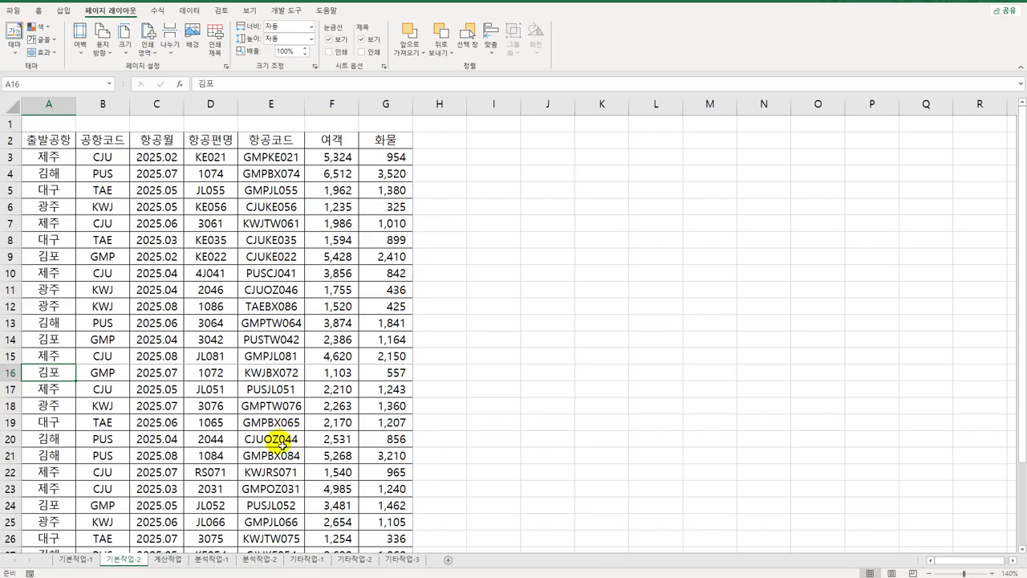
Step: Open the 계산작업 sheet and check the date in D3 and period in E3 before returning to F3
{"action": "left_click", "coordinate": [178, 557]}
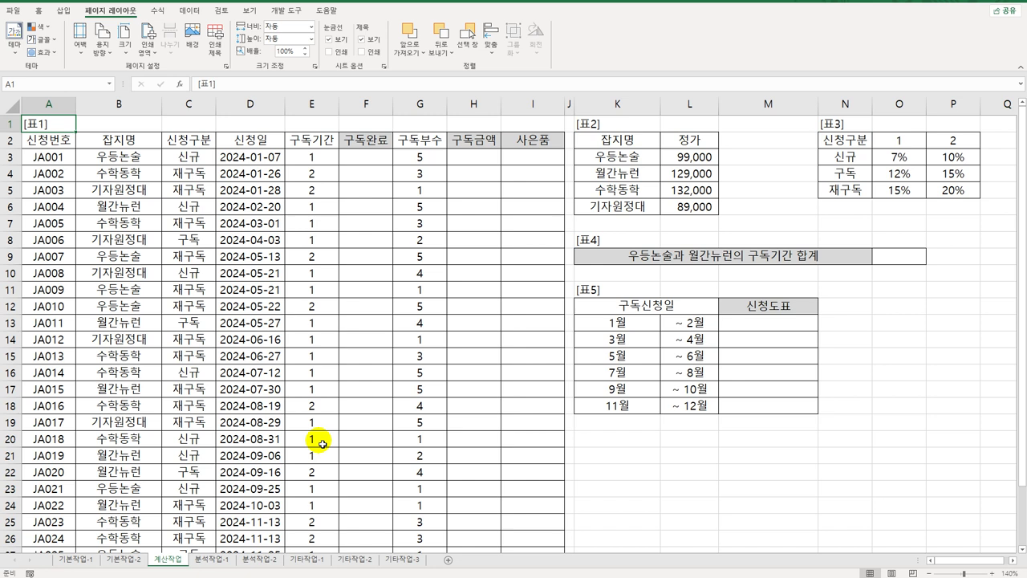
{"action": "left_click", "coordinate": [382, 164]}
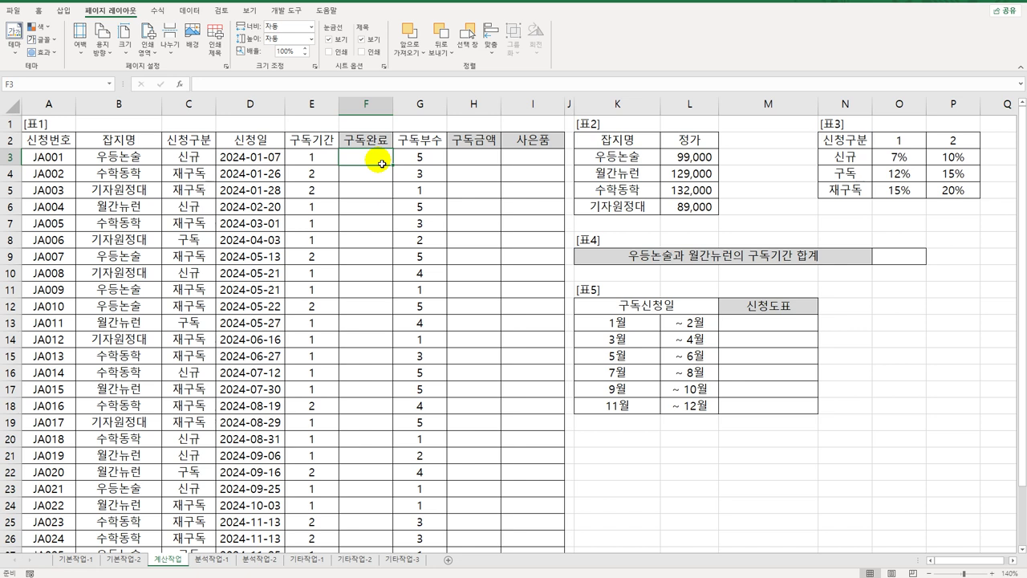
{"action": "left_click", "coordinate": [232, 160]}
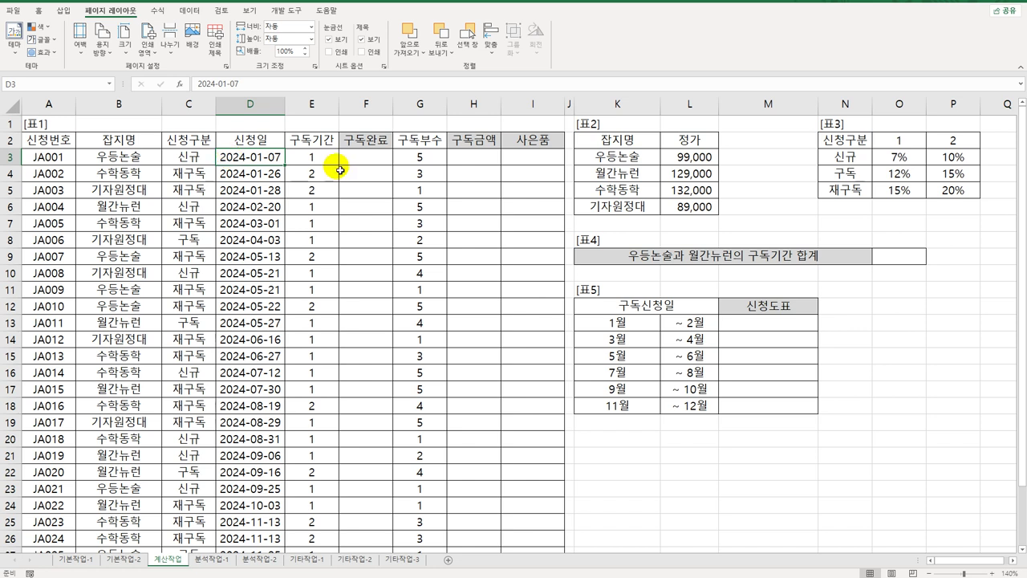
{"action": "left_click", "coordinate": [320, 156]}
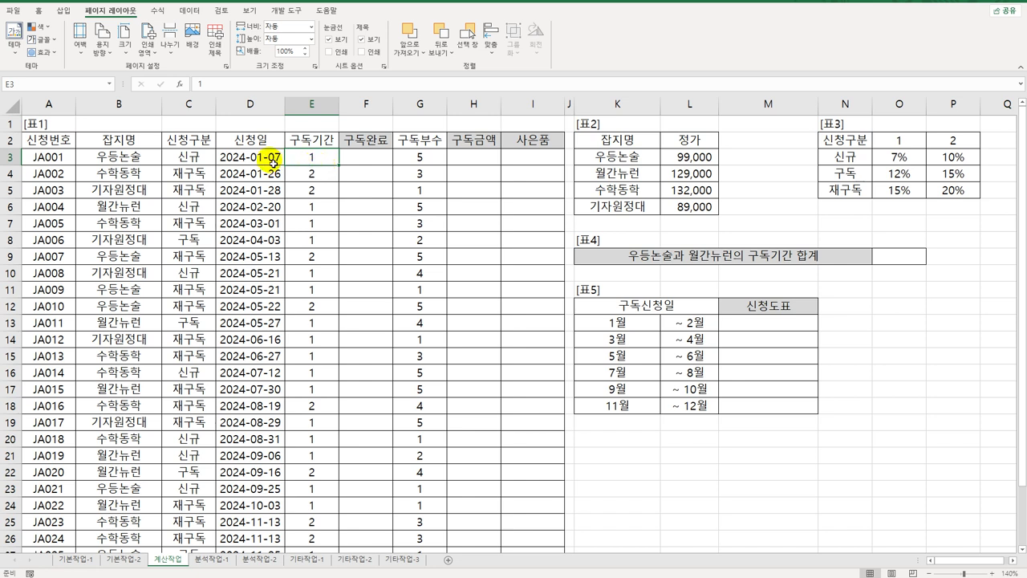
{"action": "left_click", "coordinate": [368, 155]}
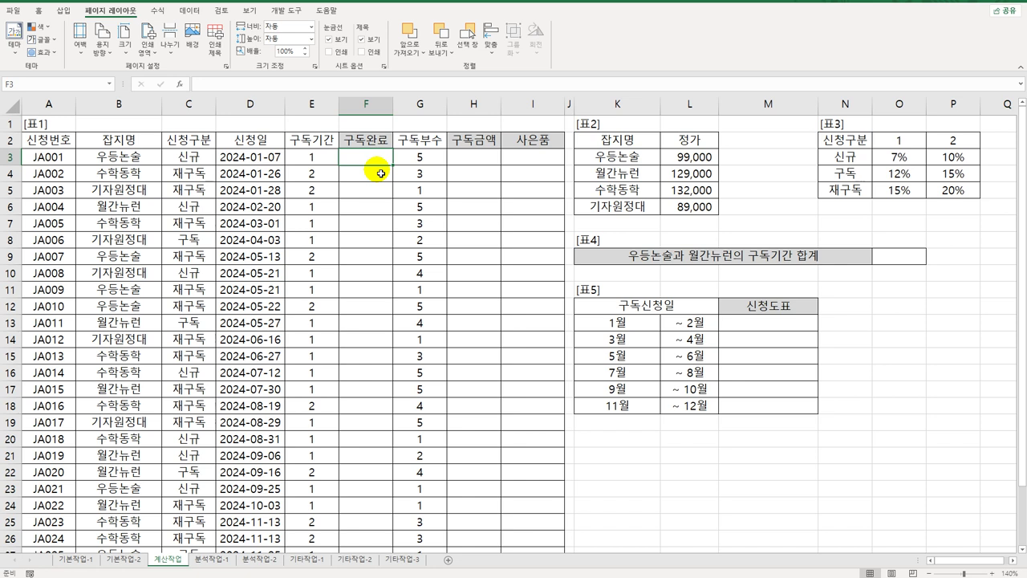
Step: Enter =TEXT(EDATE(D3,(E3*12)-1),"yy년 mm월호") in F3 so it shows 24년 12월호
{"action": "type", "text": "="}
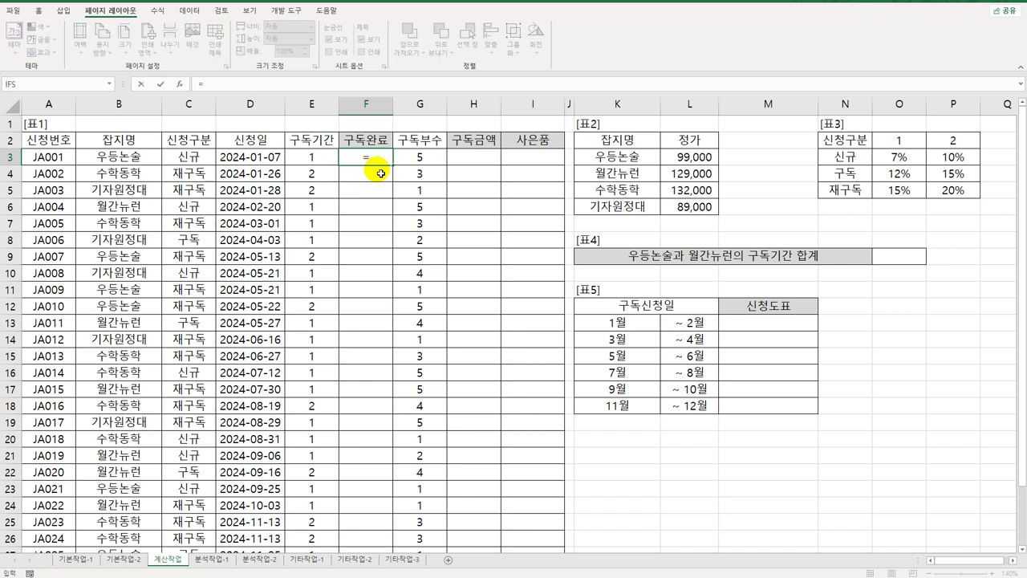
{"action": "type", "text": "text("}
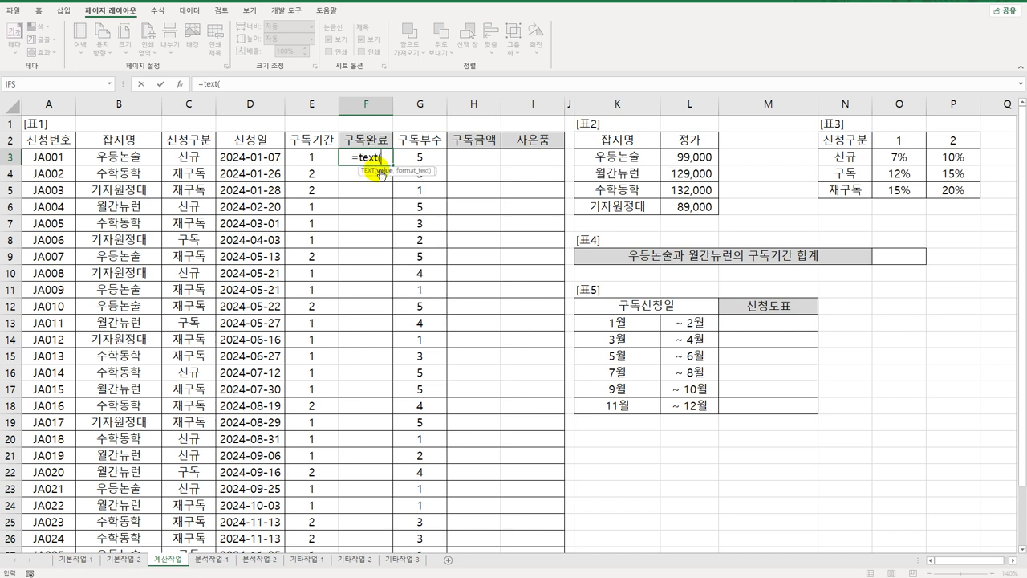
{"action": "type", "text": ",\""}
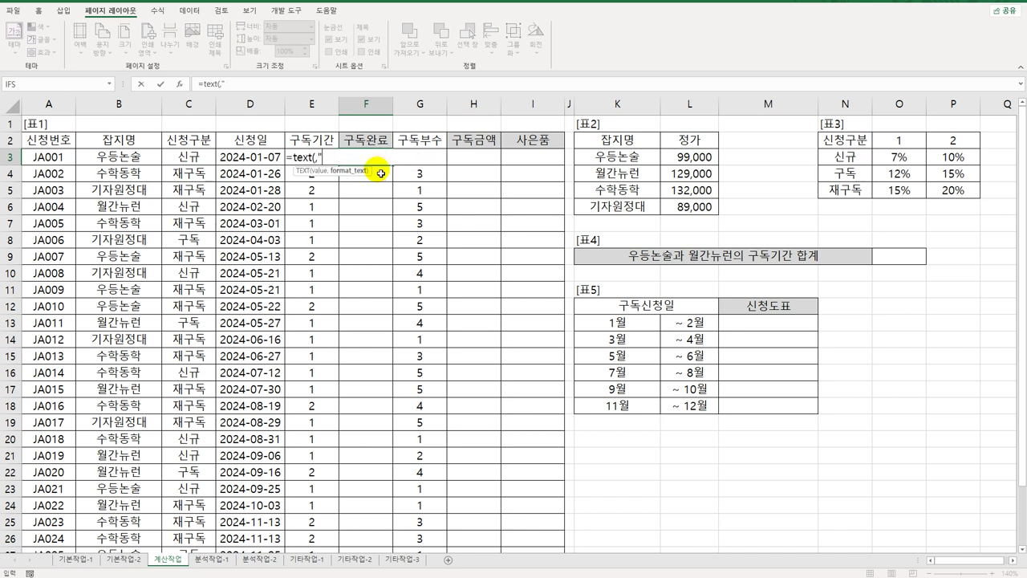
{"action": "type", "text": "yy년 mm월"}
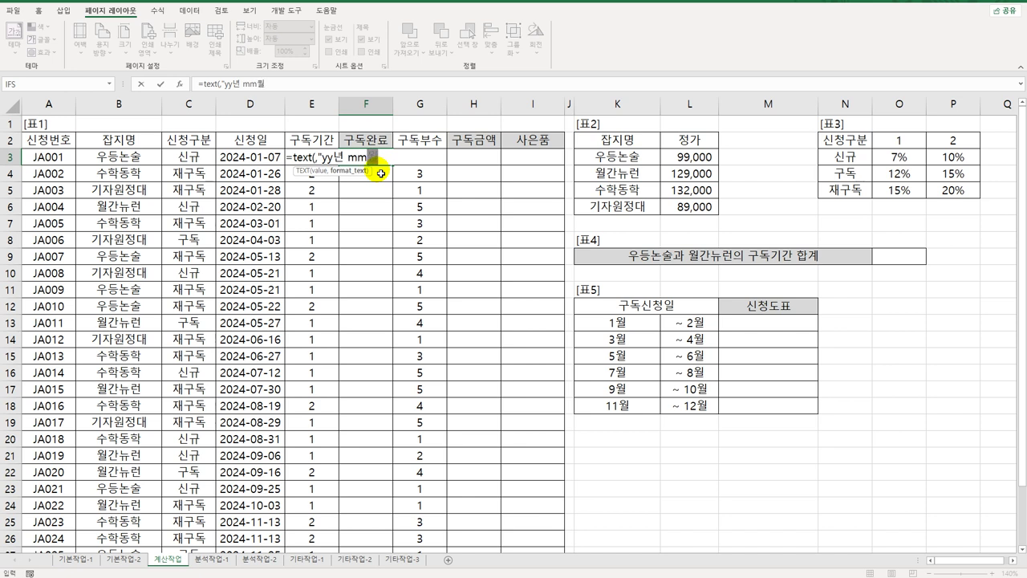
{"action": "type", "text": "호\")"}
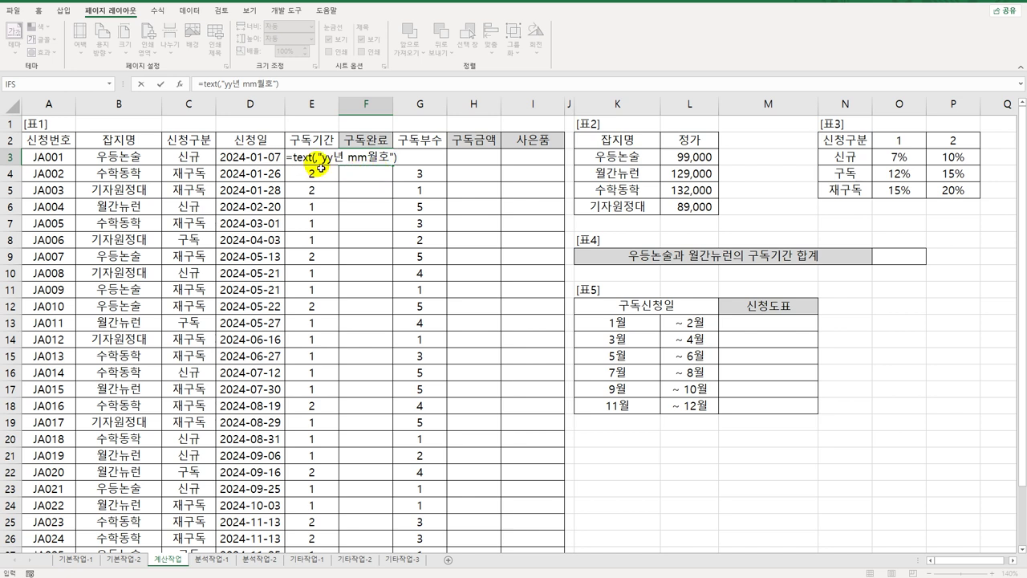
{"action": "left_click", "coordinate": [320, 160]}
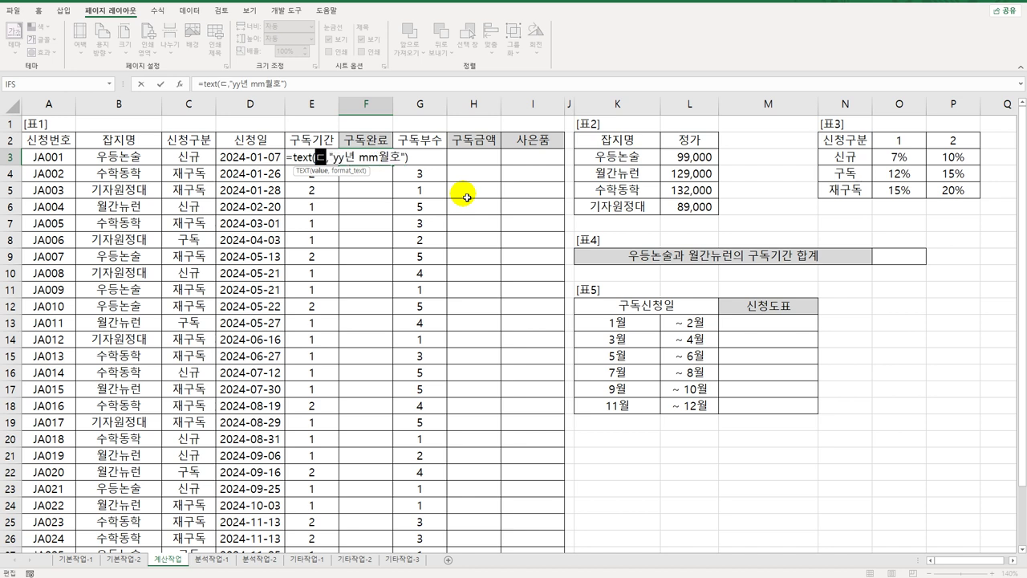
{"action": "type", "text": "ed"}
{"action": "key", "text": "Tab"}
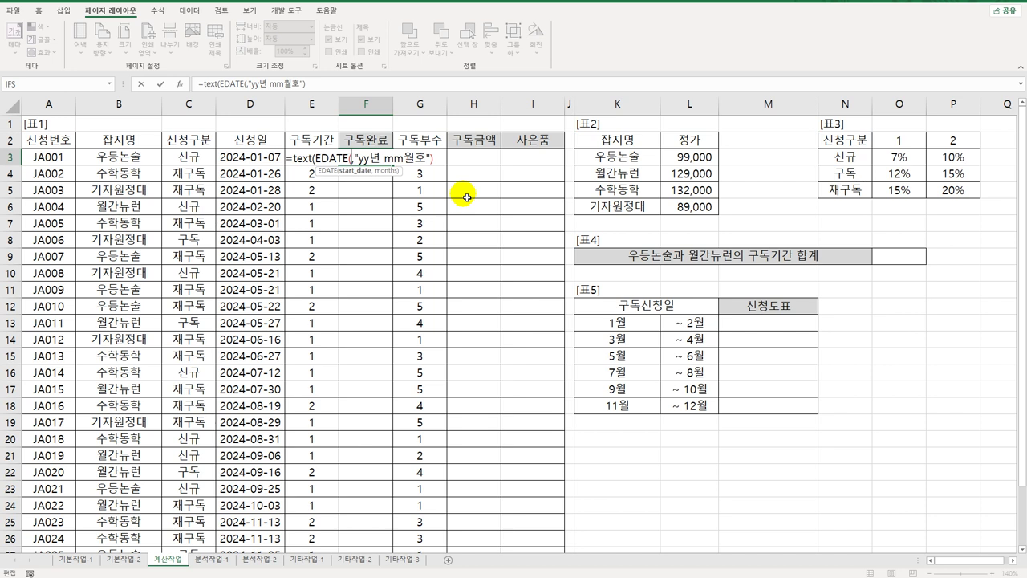
{"action": "left_click", "coordinate": [269, 159]}
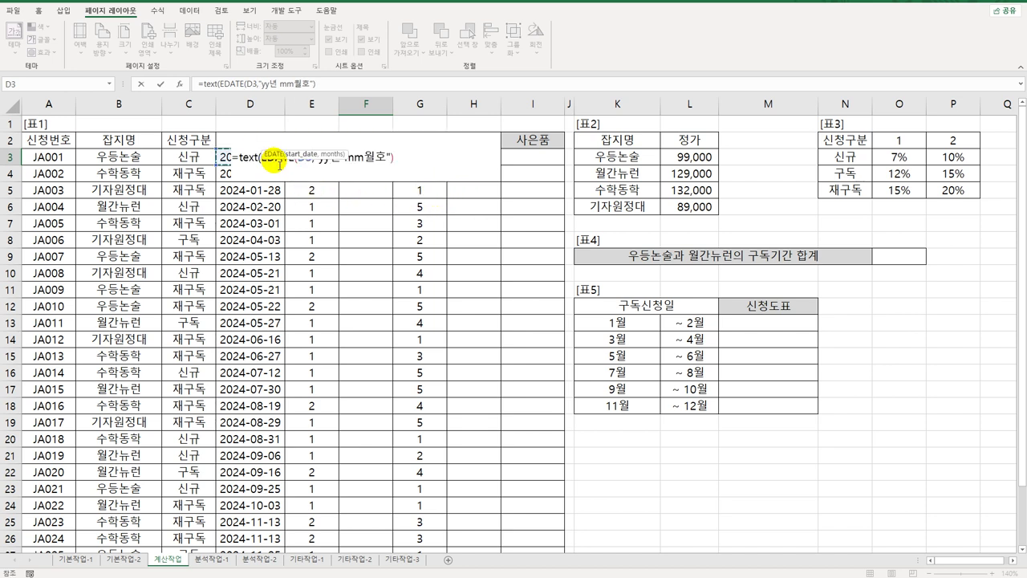
{"action": "type", "text": ","}
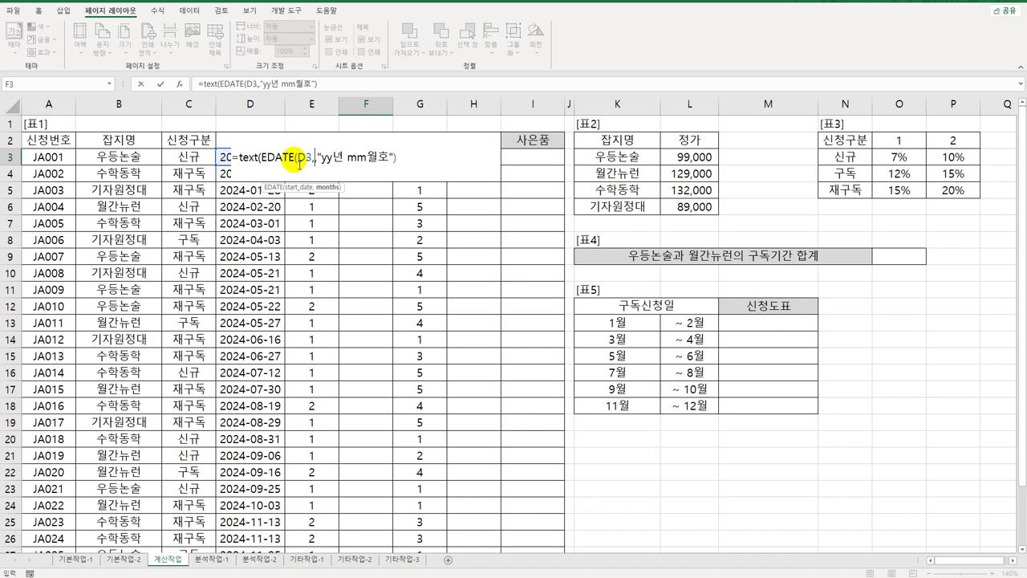
{"action": "type", "text": "("}
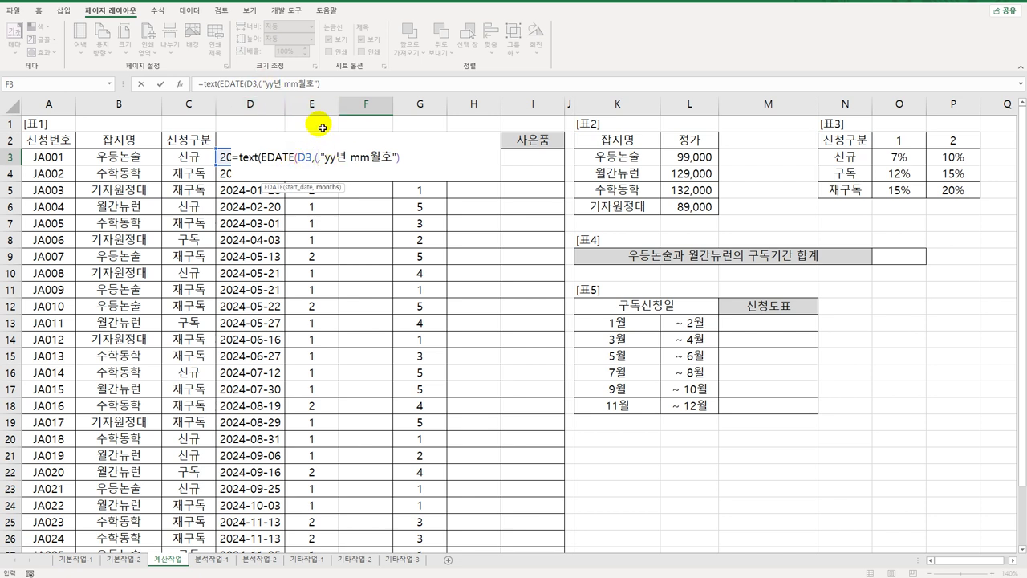
{"action": "left_click", "coordinate": [322, 126]}
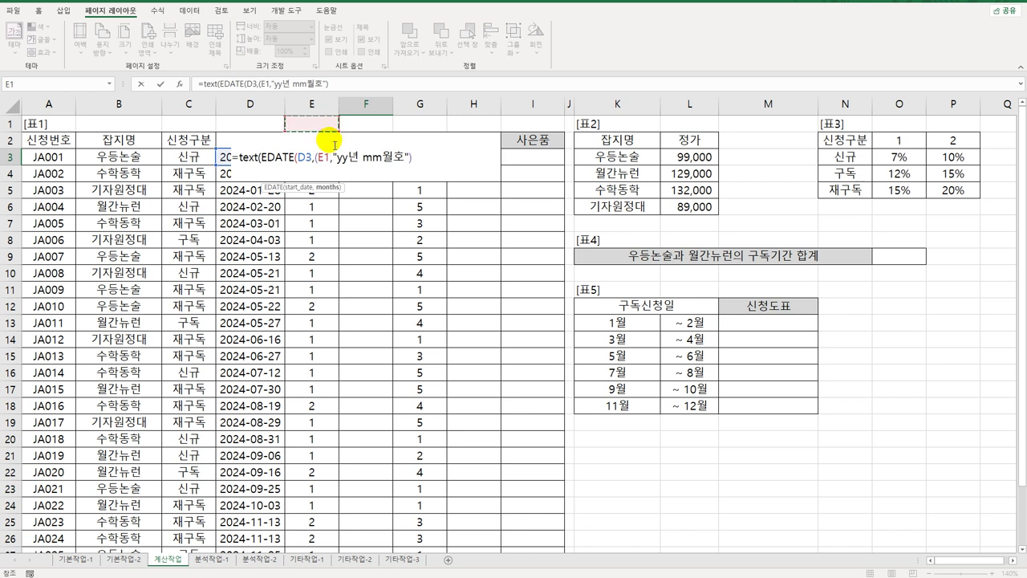
{"action": "key", "text": "Down"}
{"action": "key", "text": "Down"}
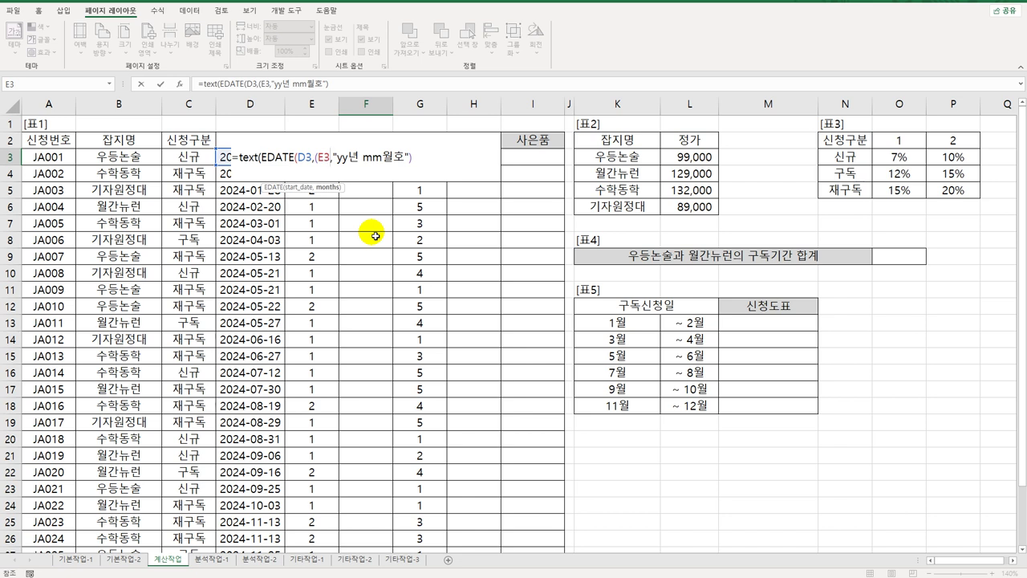
{"action": "type", "text": "*12"}
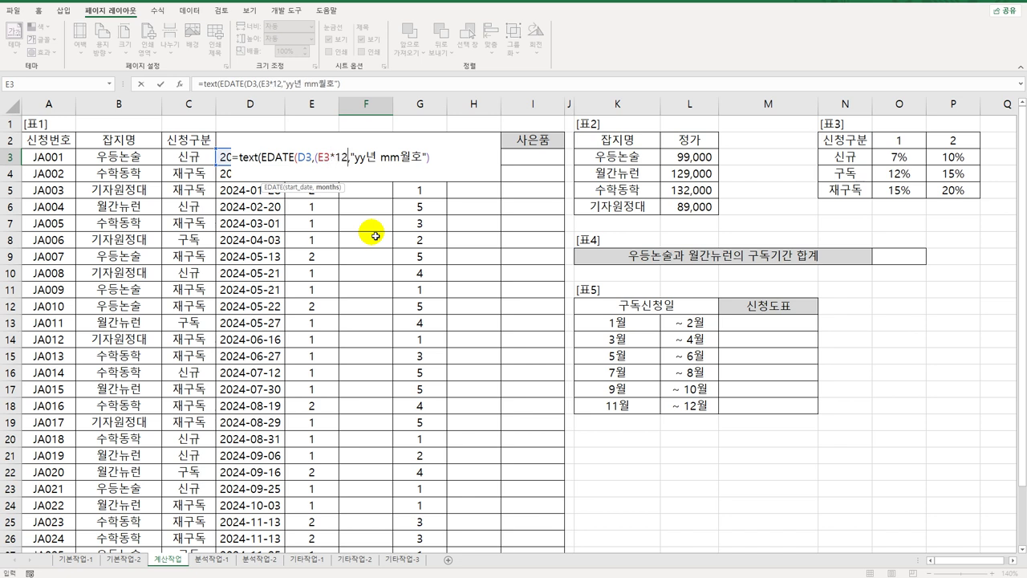
{"action": "type", "text": ")"}
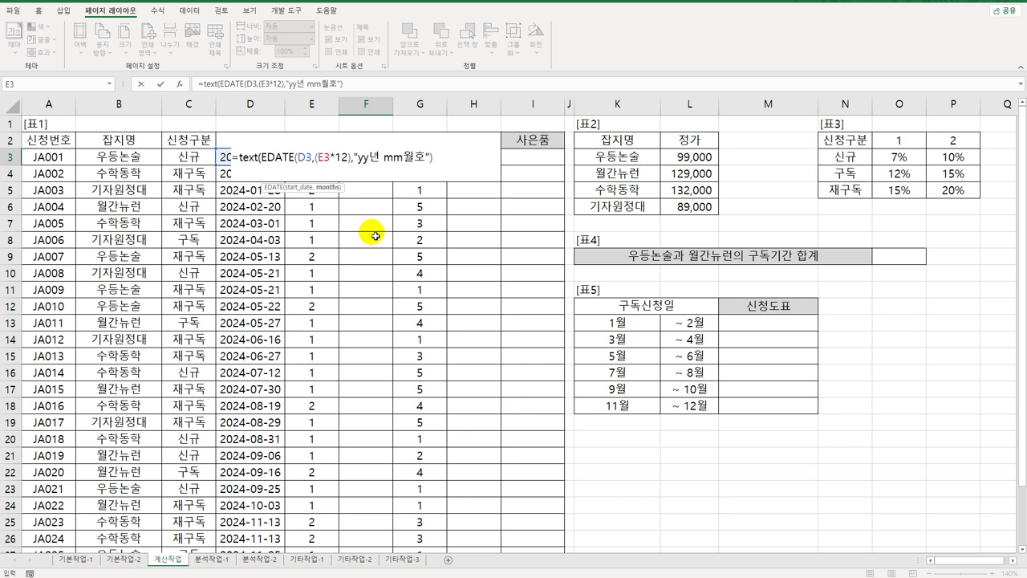
{"action": "type", "text": "-1"}
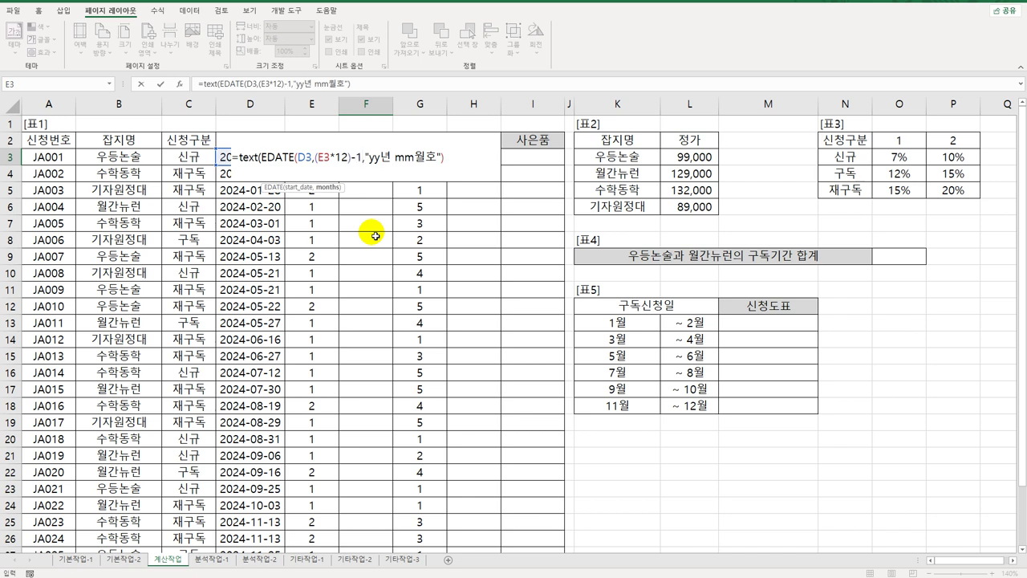
{"action": "type", "text": ")"}
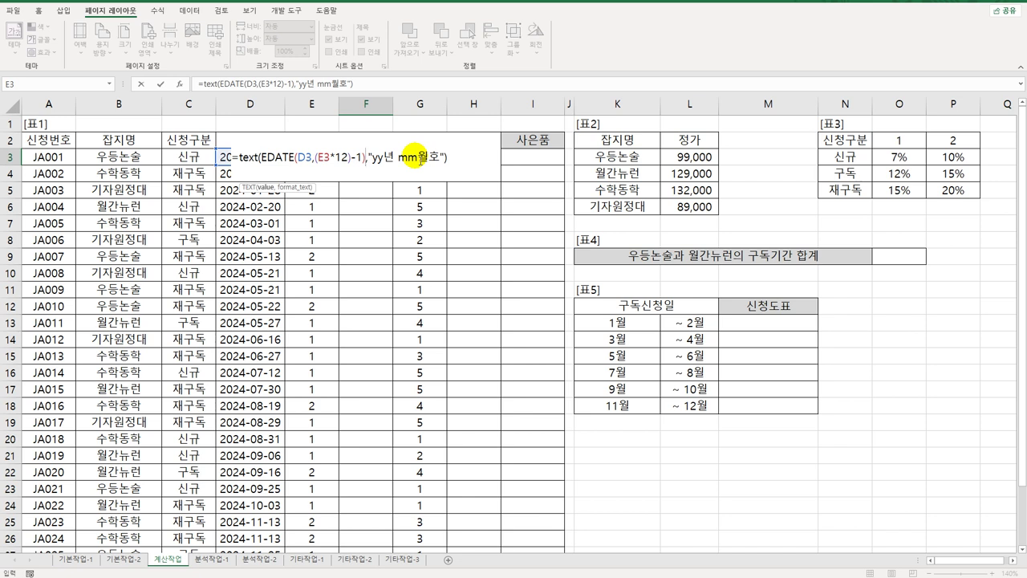
{"action": "key", "text": "ctrl+Return"}
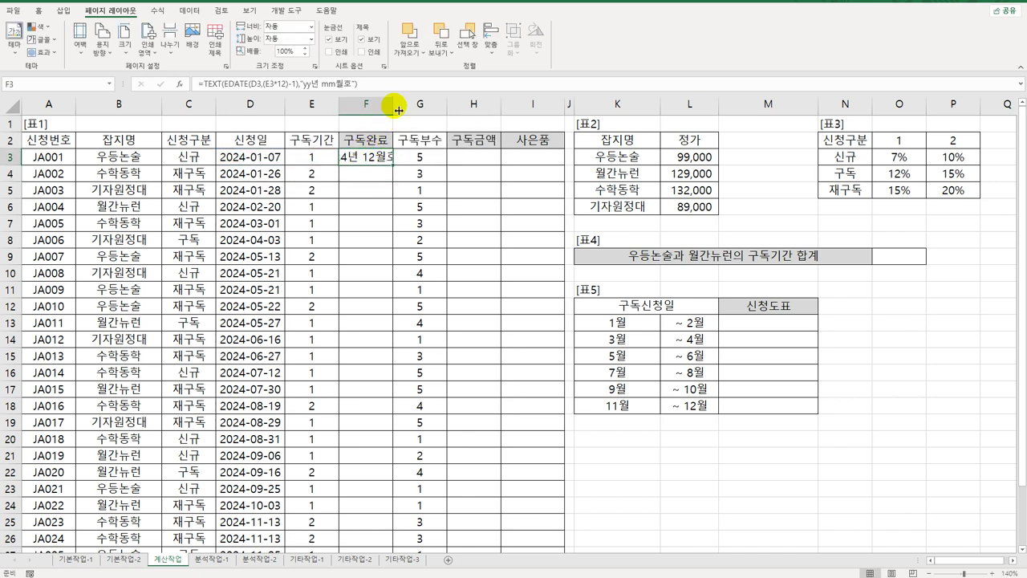
Step: Autofit column F and fill the F3 end-issue formula down to F30
{"action": "double_click", "coordinate": [399, 110]}
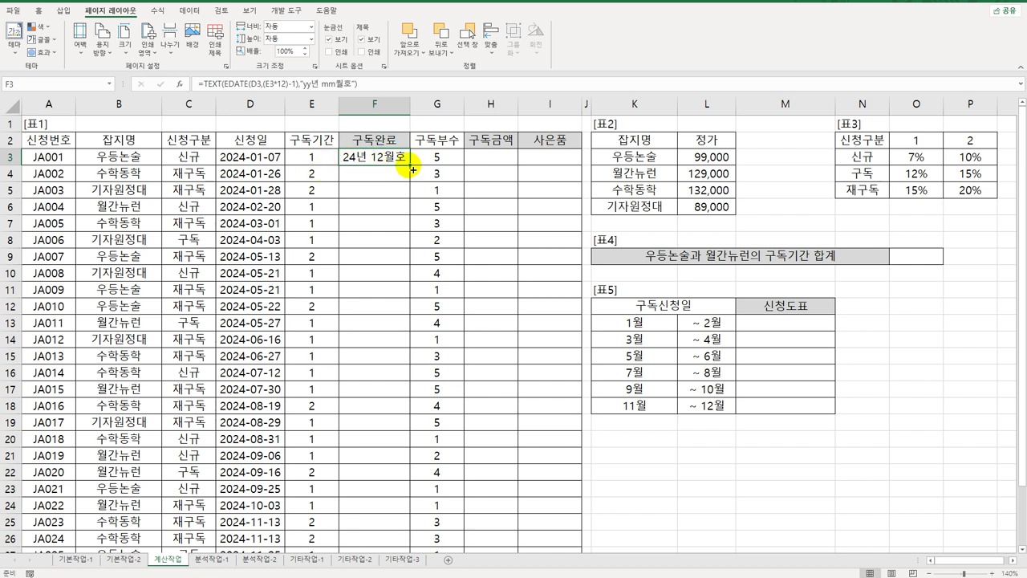
{"action": "left_click_drag", "start_coordinate": [412, 167], "coordinate": [413, 169]}
{"action": "double_click", "coordinate": [412, 167]}
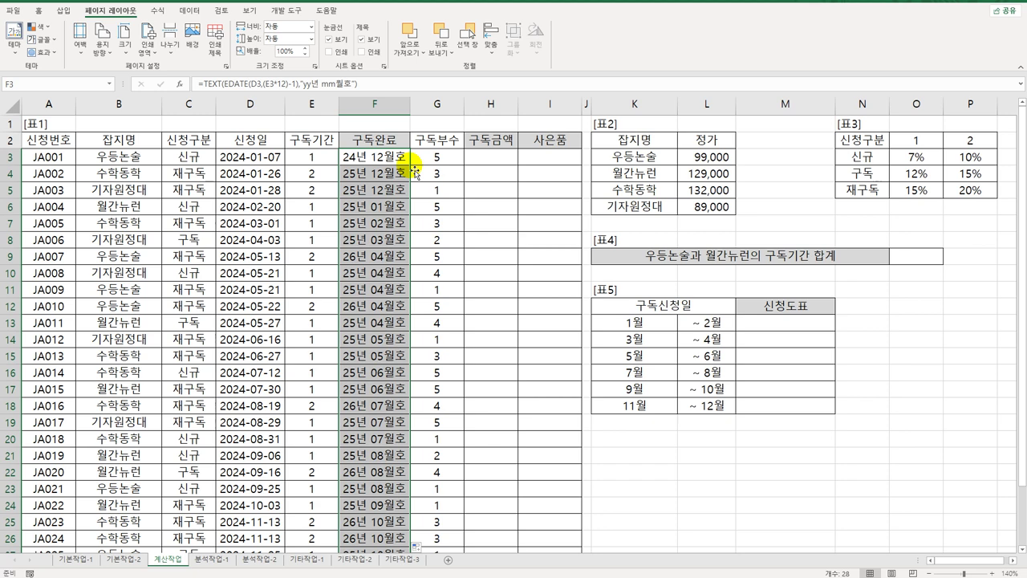
{"action": "left_click", "coordinate": [138, 139]}
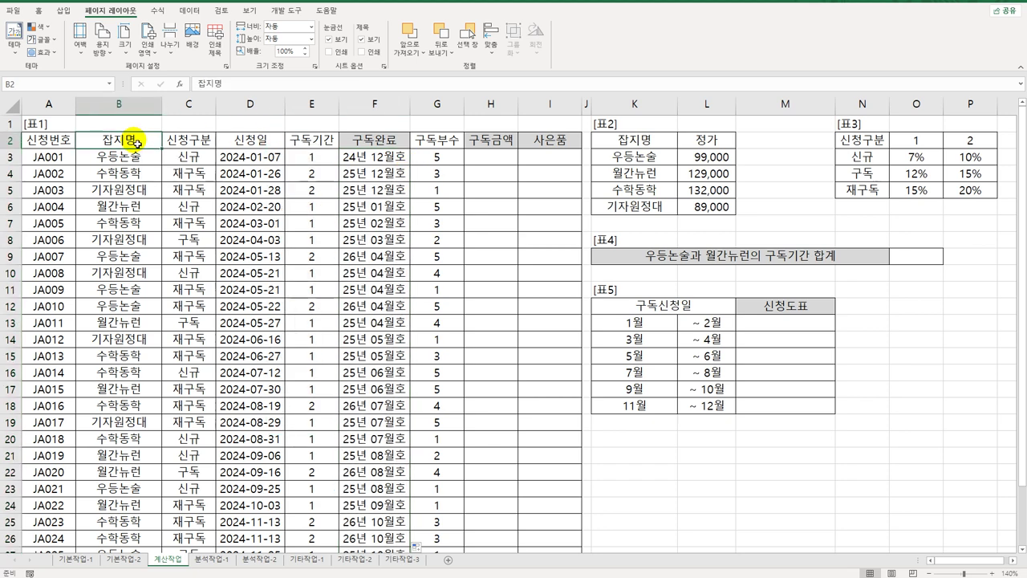
{"action": "left_click", "coordinate": [198, 144]}
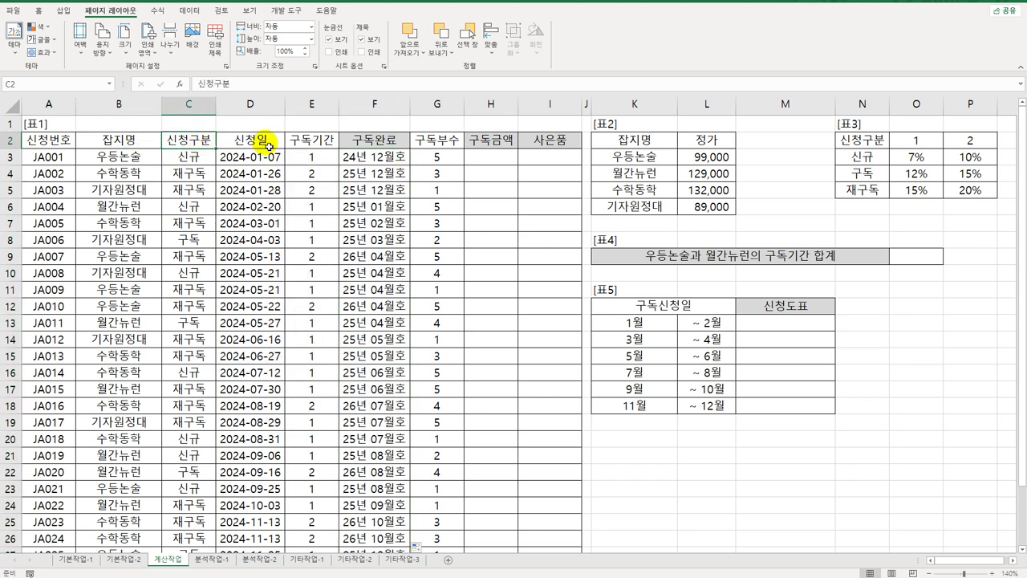
{"action": "left_click", "coordinate": [330, 148]}
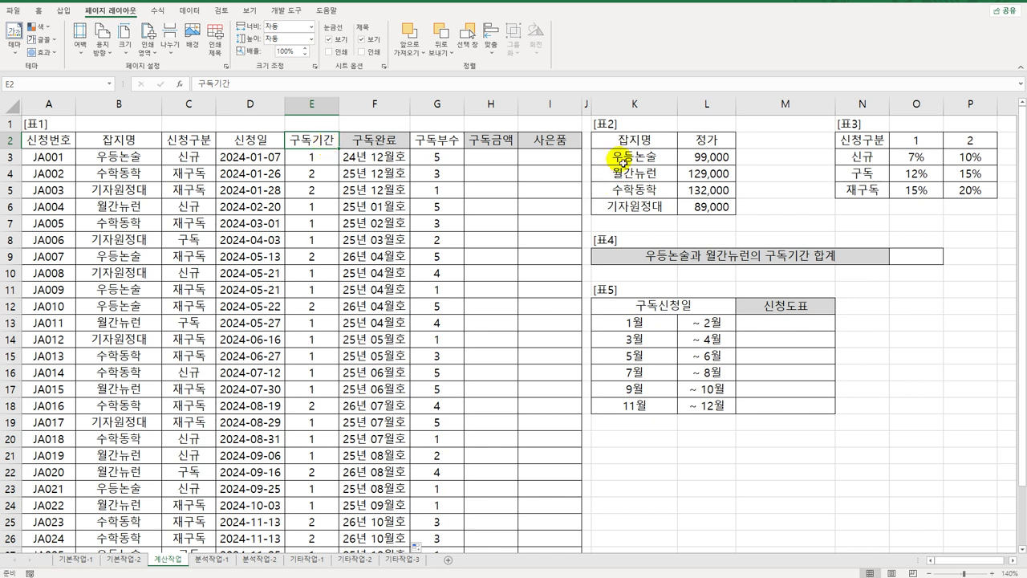
{"action": "left_click", "coordinate": [644, 139]}
{"action": "left_click", "coordinate": [878, 139]}
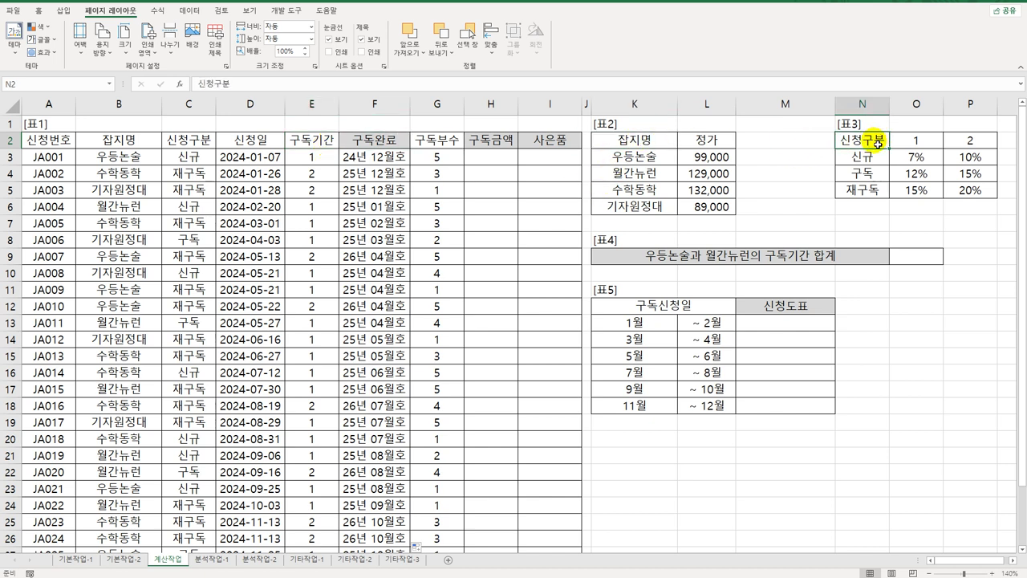
{"action": "left_click", "coordinate": [487, 162]}
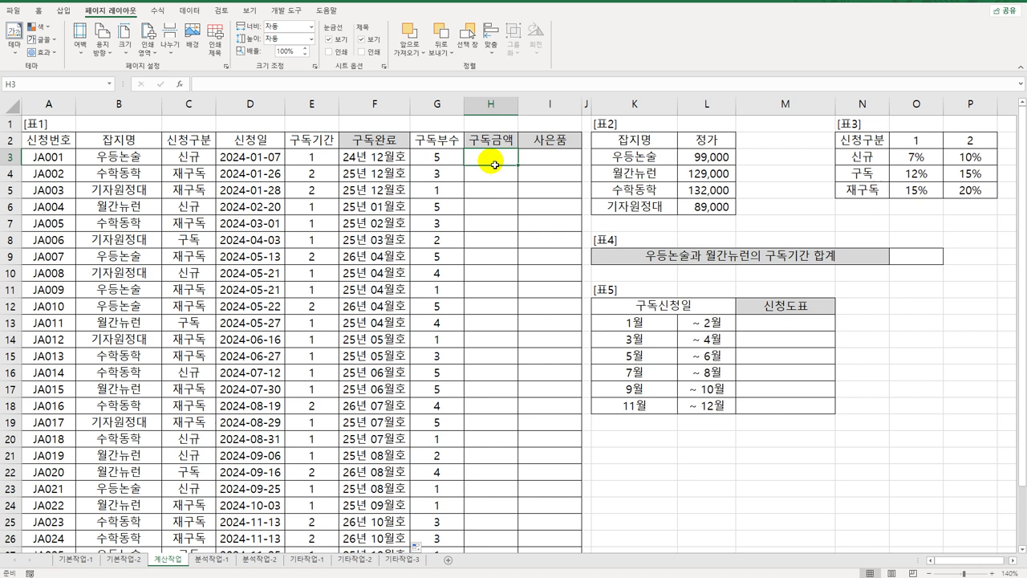
{"action": "left_click", "coordinate": [648, 164]}
{"action": "left_click_drag", "start_coordinate": [648, 163], "coordinate": [640, 207]}
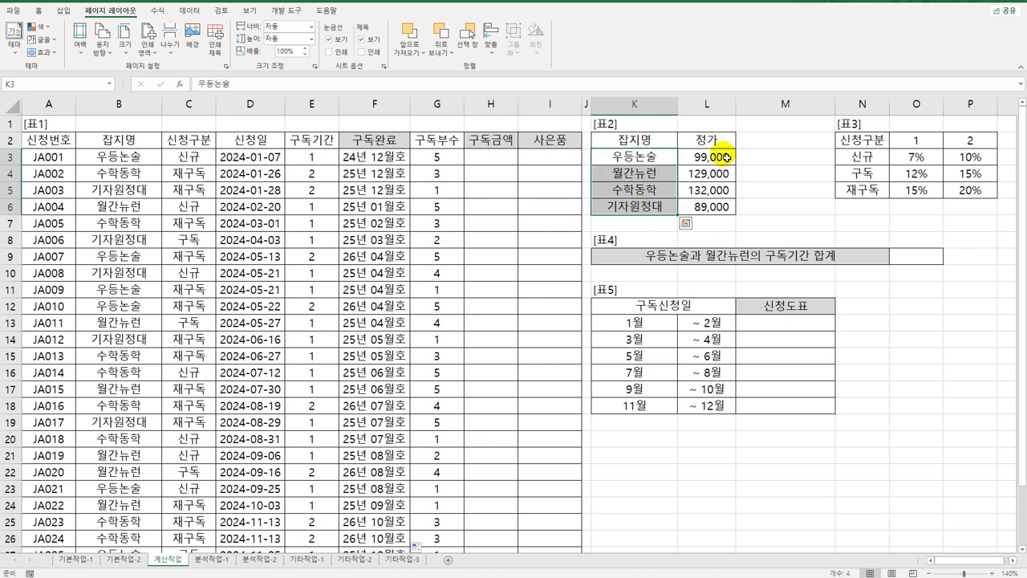
{"action": "left_click_drag", "start_coordinate": [725, 158], "coordinate": [725, 207]}
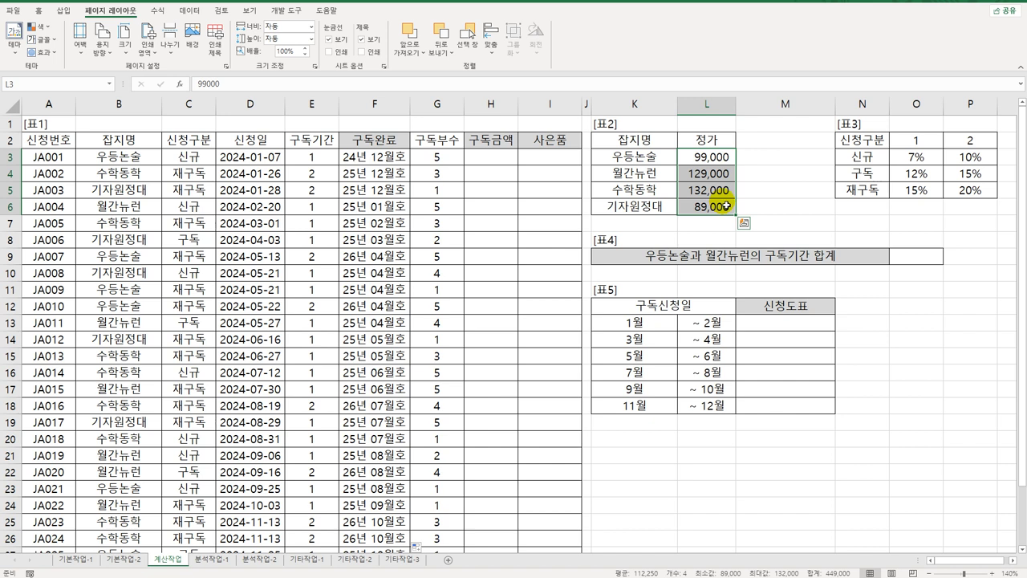
{"action": "left_click", "coordinate": [325, 166]}
{"action": "left_click", "coordinate": [446, 165]}
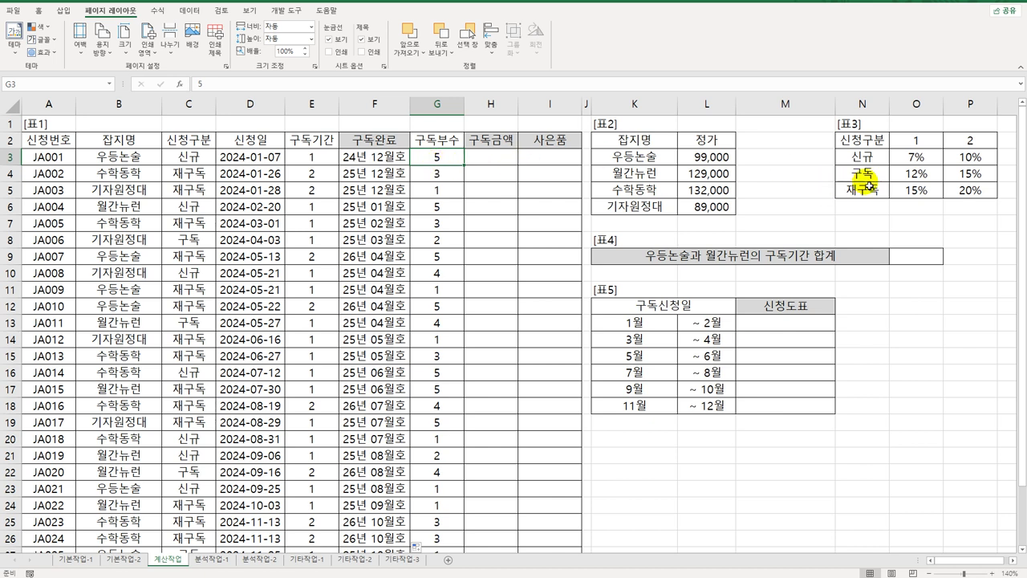
{"action": "left_click_drag", "start_coordinate": [922, 156], "coordinate": [959, 189]}
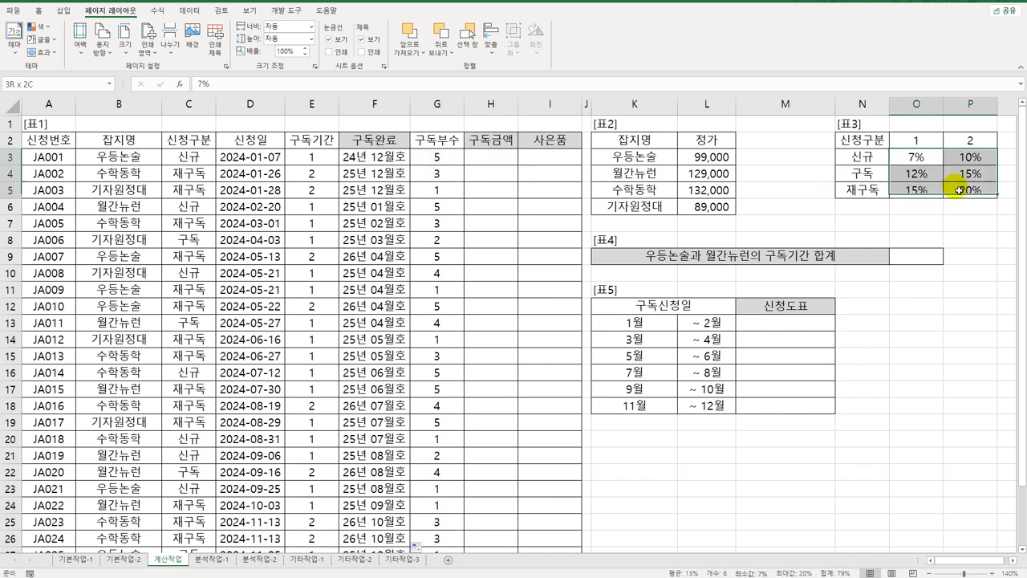
{"action": "left_click", "coordinate": [716, 165]}
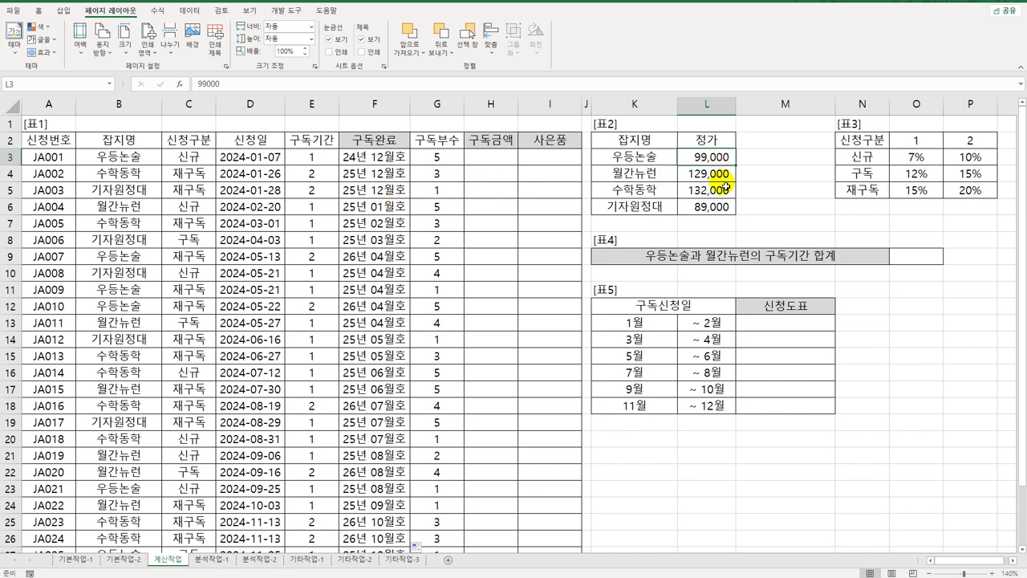
{"action": "left_click", "coordinate": [309, 157]}
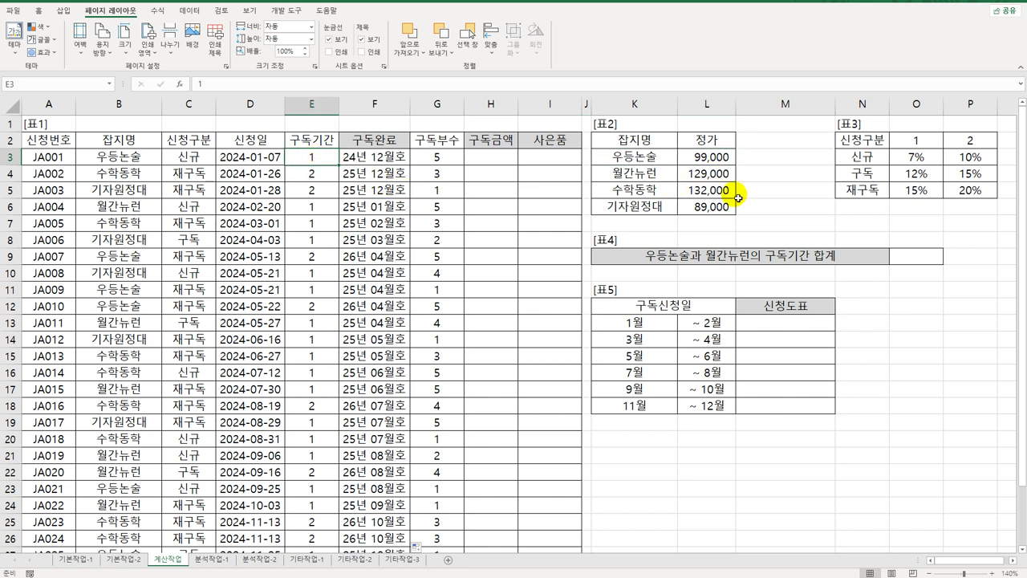
{"action": "left_click", "coordinate": [492, 157]}
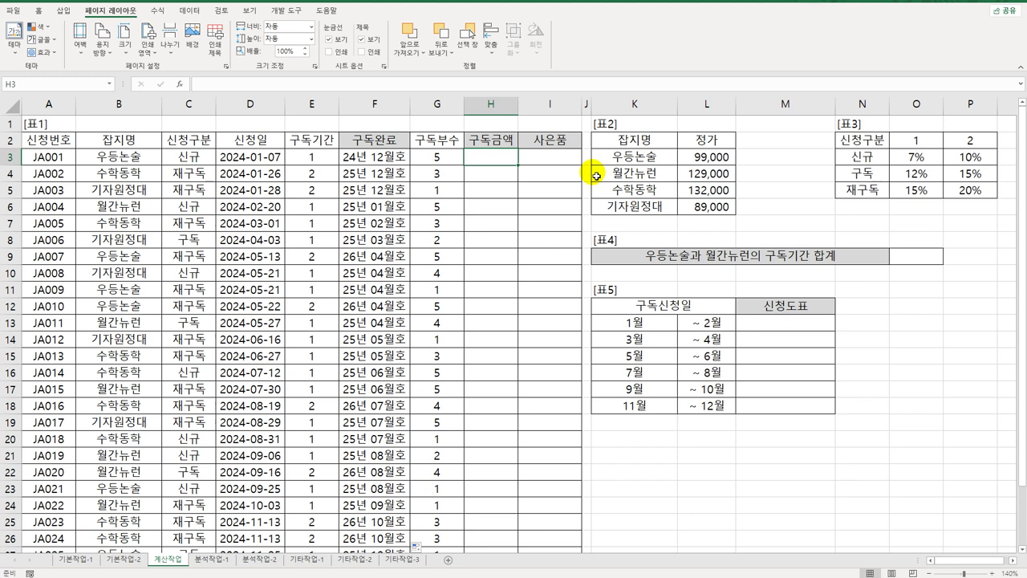
Step: Enter =XLOOKUP(B3,$K$3:$K$6,$L$3:$L$6) in H3 to return the magazine's price
{"action": "type", "text": "="}
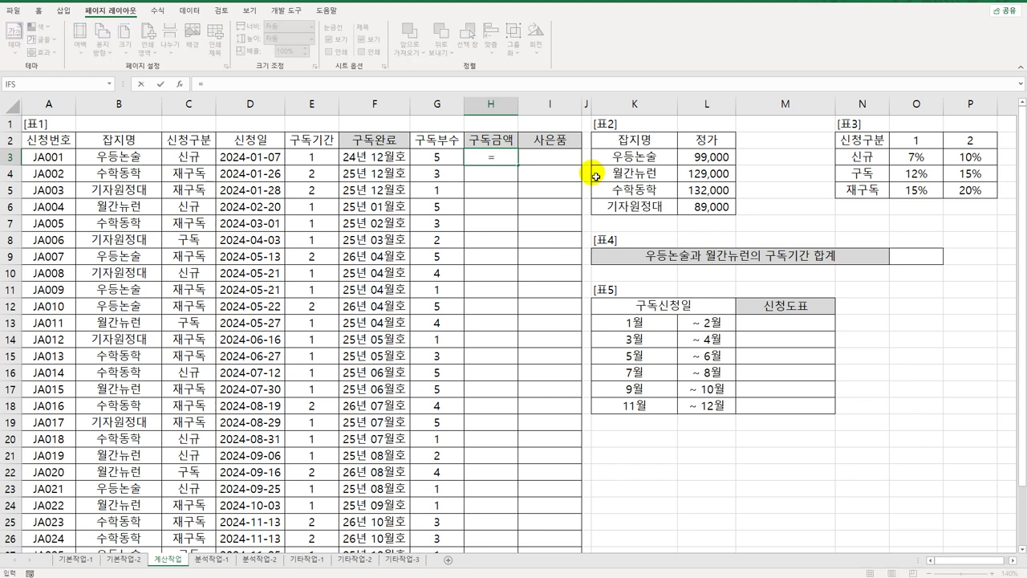
{"action": "type", "text": "x"}
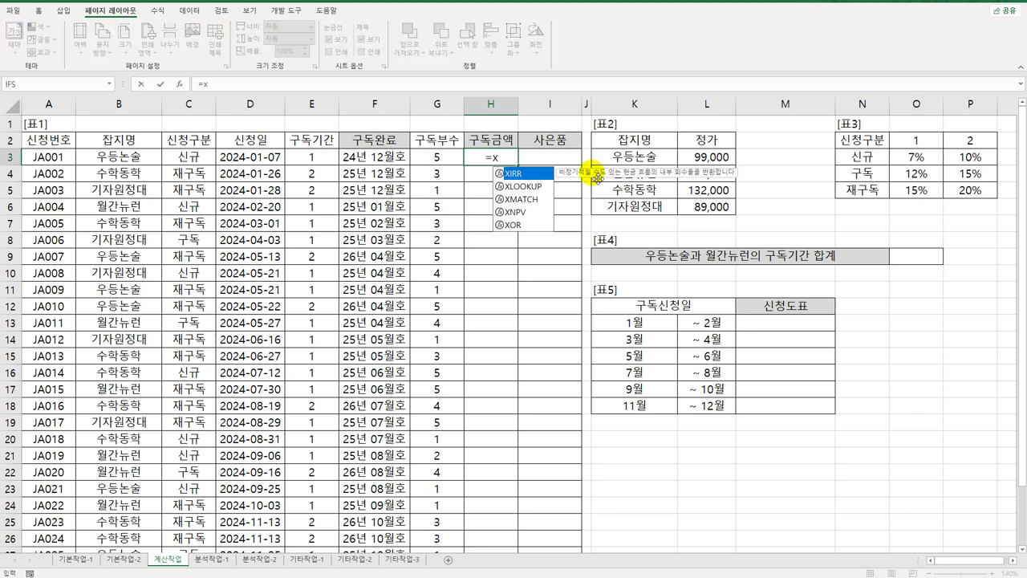
{"action": "type", "text": "l"}
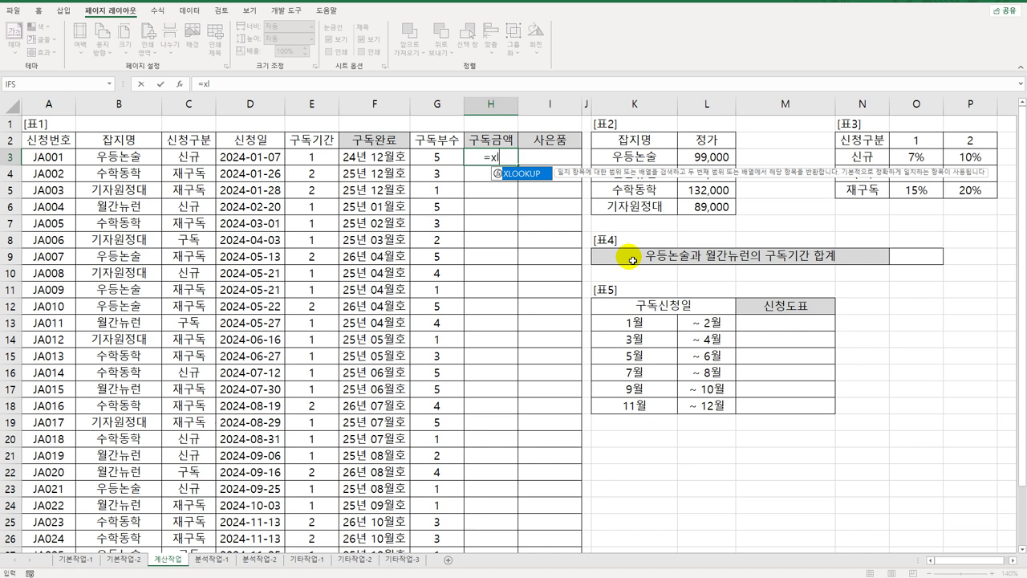
{"action": "double_click", "coordinate": [523, 178]}
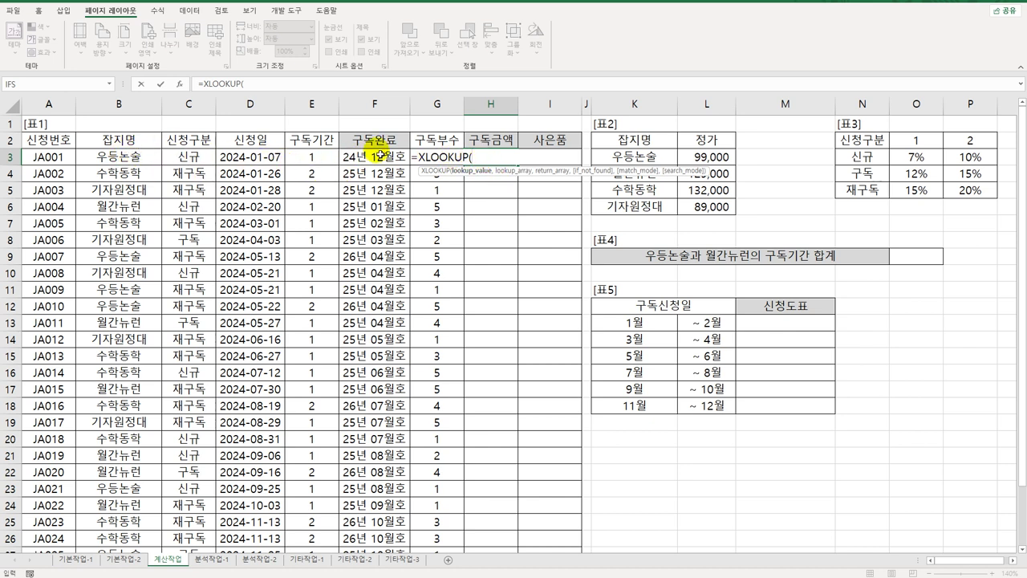
{"action": "left_click", "coordinate": [137, 157]}
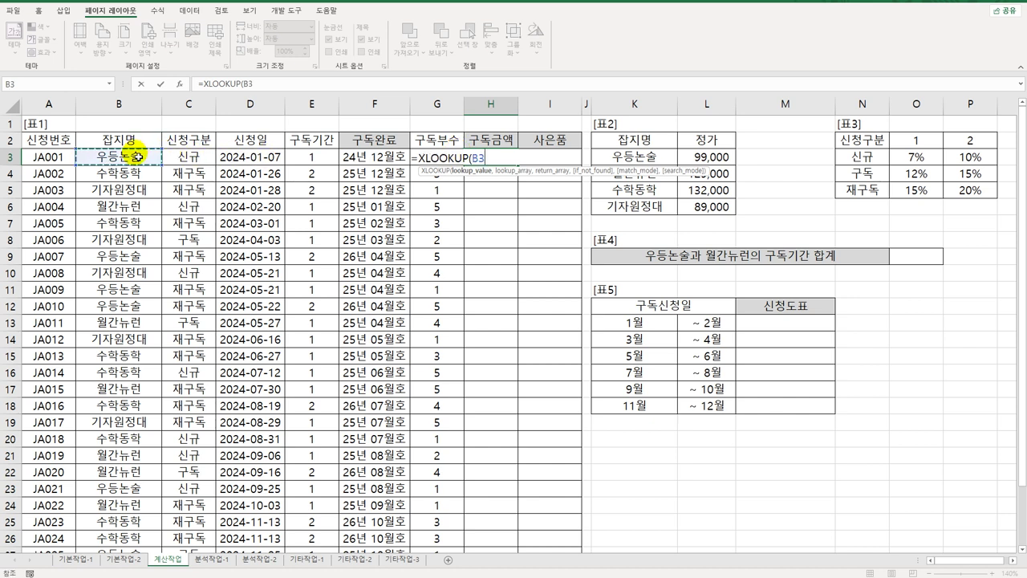
{"action": "type", "text": ","}
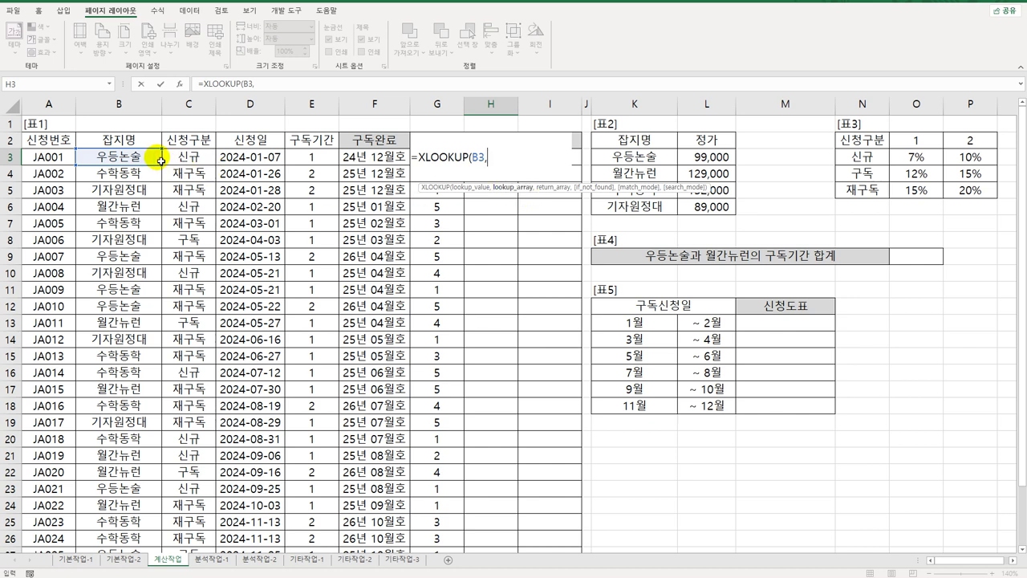
{"action": "left_click_drag", "start_coordinate": [619, 155], "coordinate": [628, 208]}
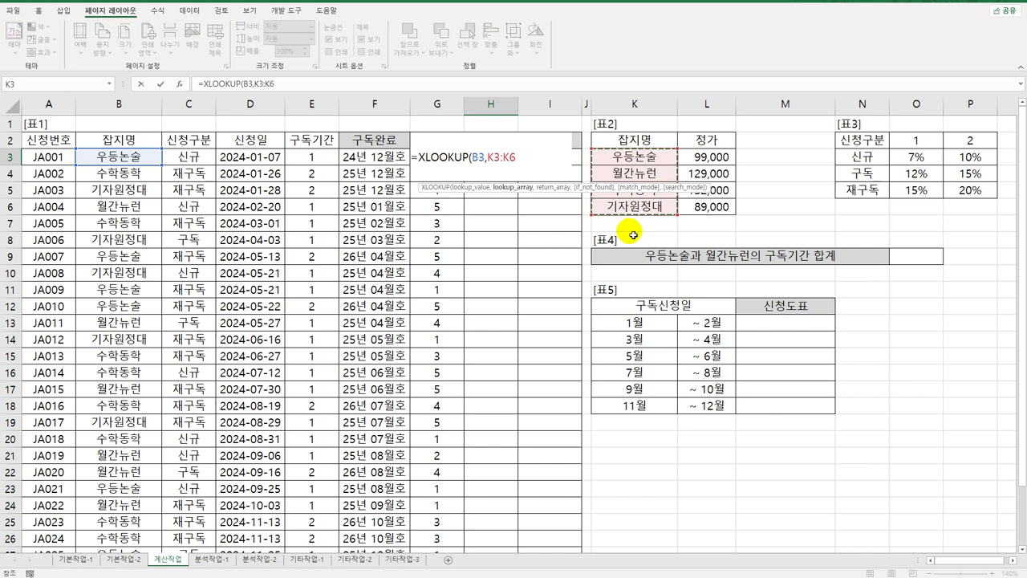
{"action": "key", "text": "F4"}
{"action": "type", "text": ","}
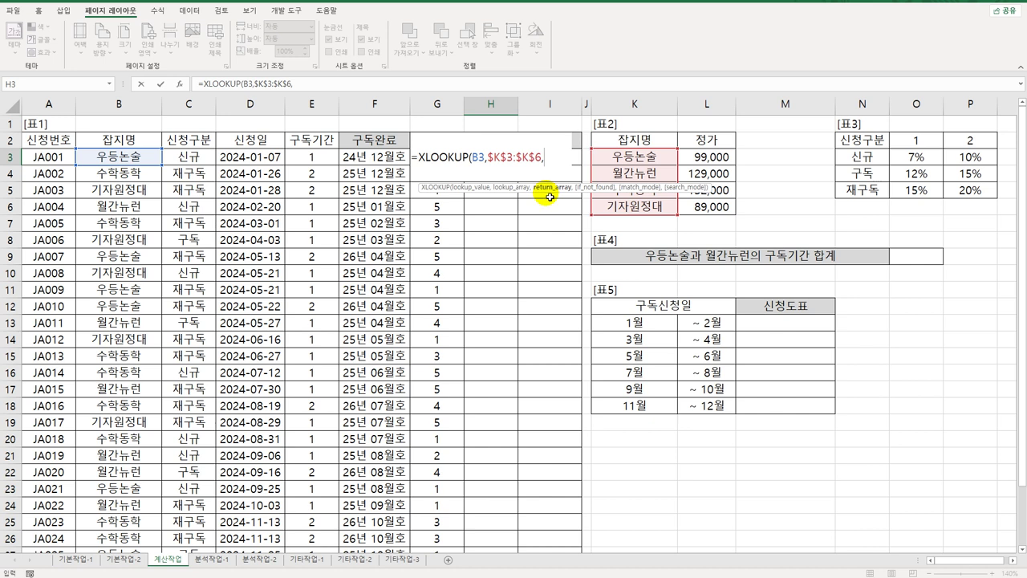
{"action": "left_click_drag", "start_coordinate": [698, 157], "coordinate": [712, 209]}
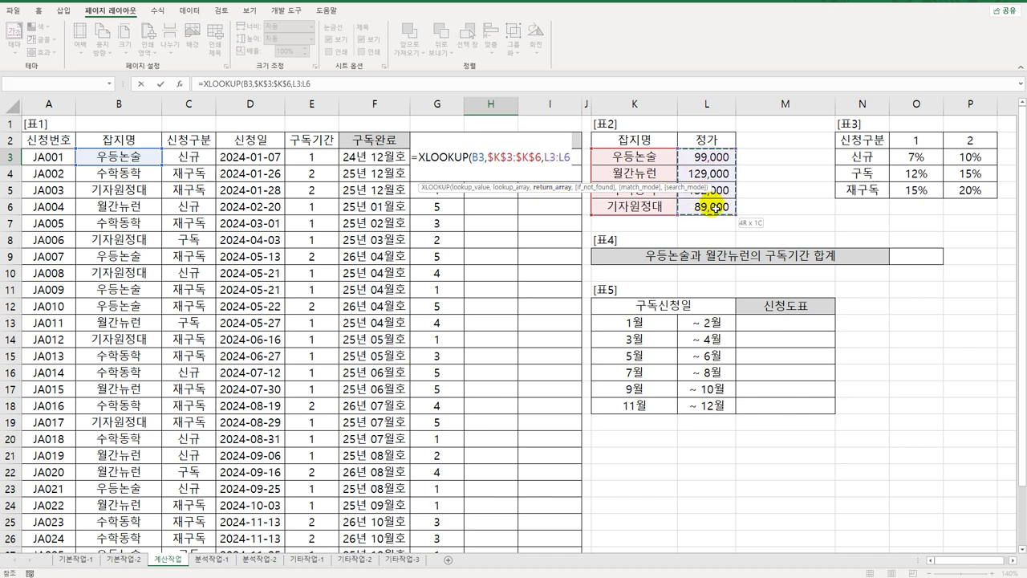
{"action": "key", "text": "F4"}
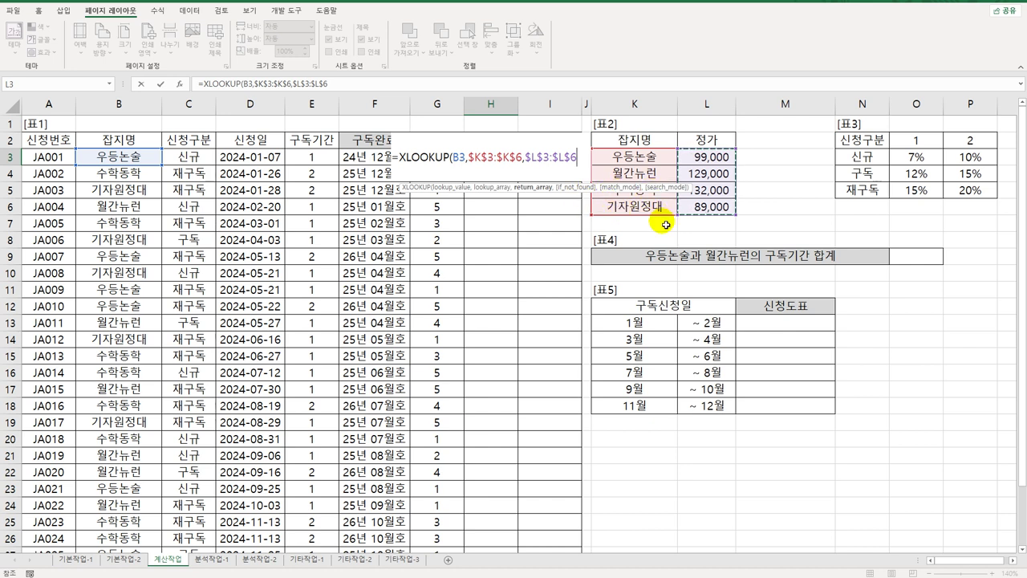
{"action": "type", "text": ")"}
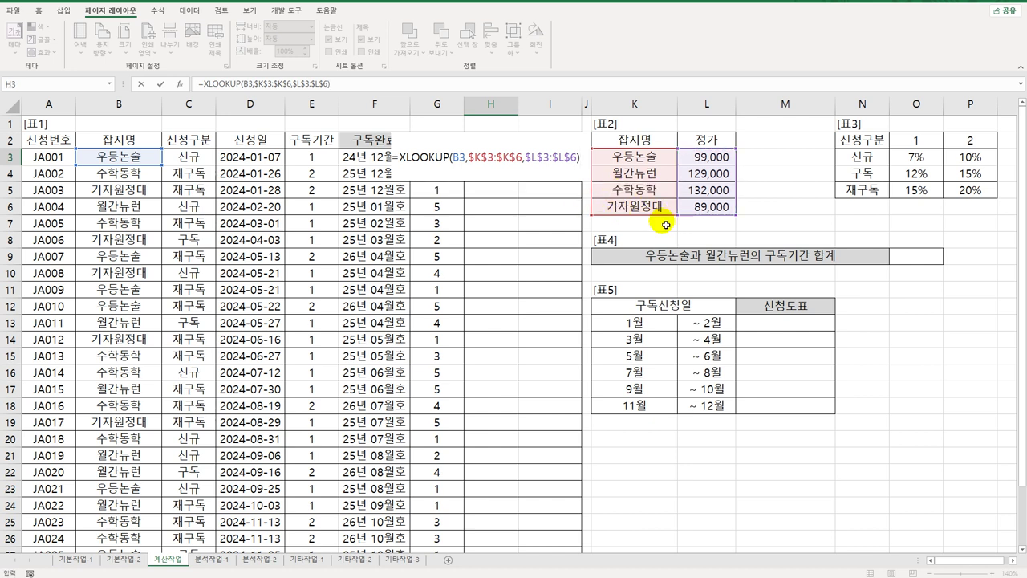
{"action": "key", "text": "Return"}
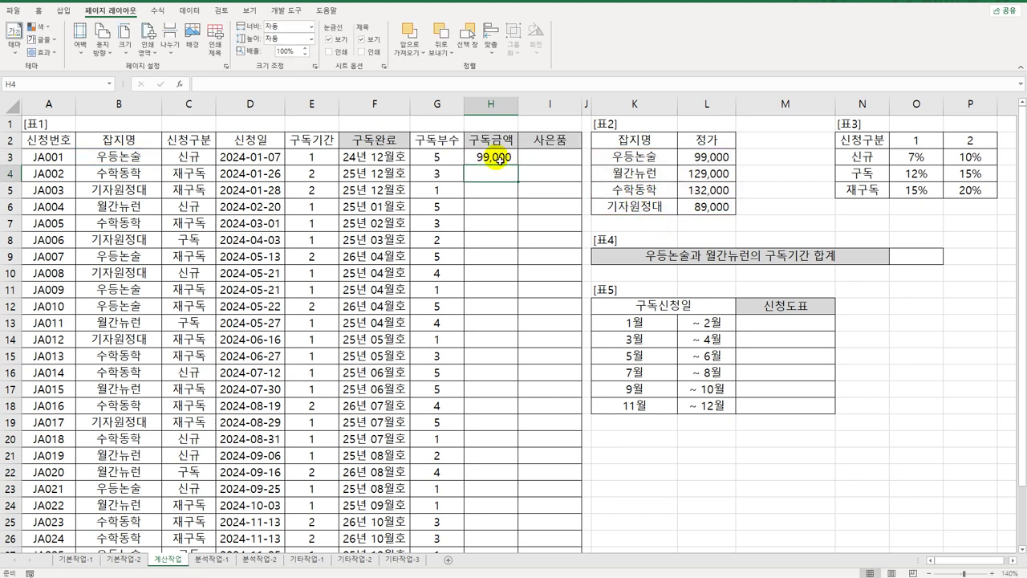
Step: Fill H3's price lookup down column H and autofit the column
{"action": "left_click", "coordinate": [490, 157]}
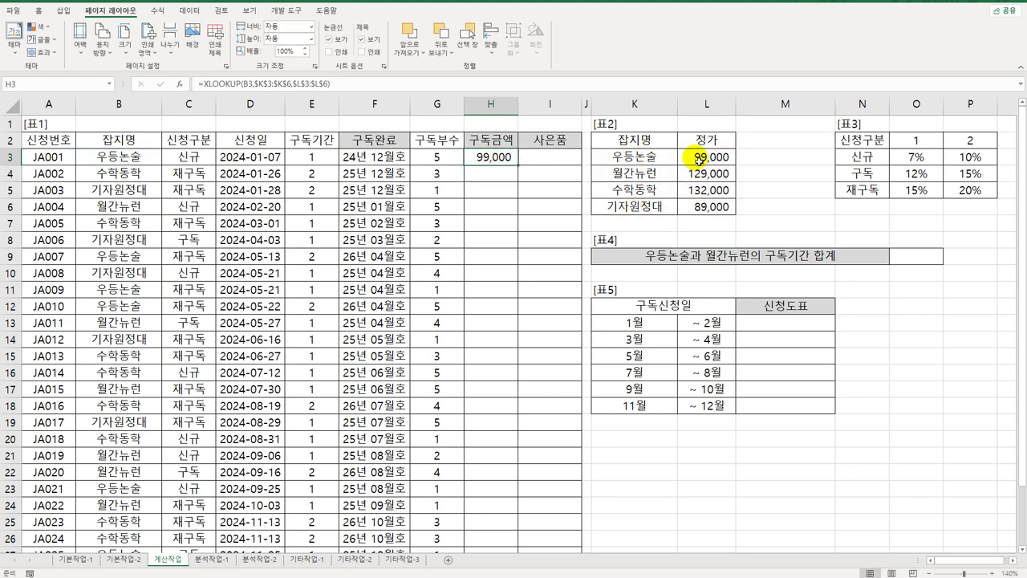
{"action": "double_click", "coordinate": [519, 165]}
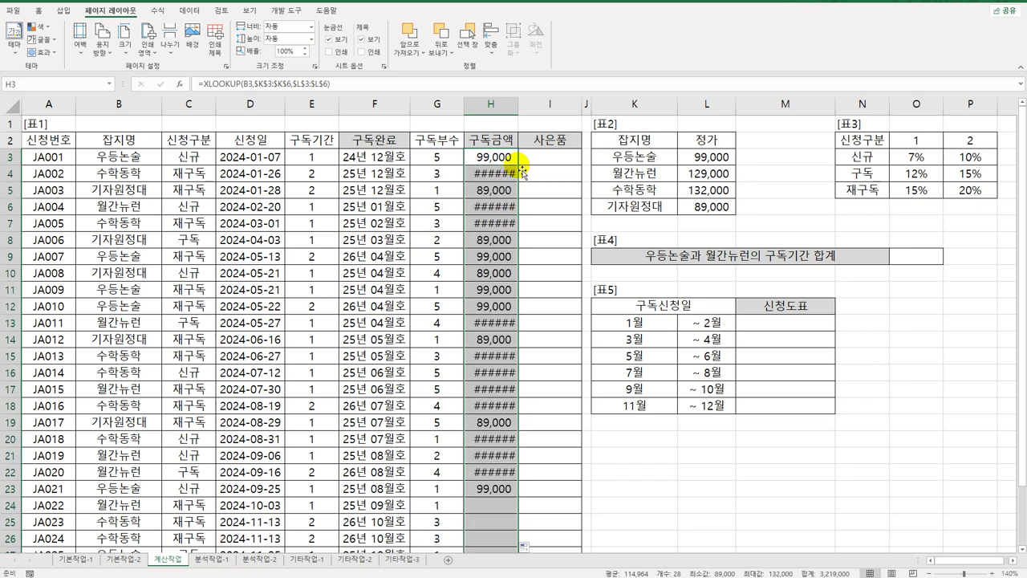
{"action": "double_click", "coordinate": [519, 104]}
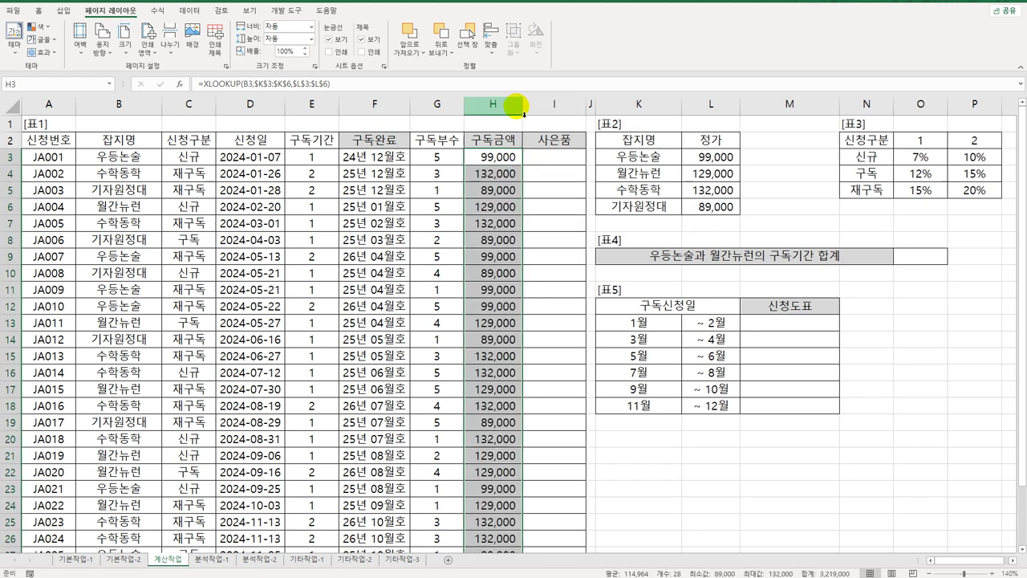
Step: Check the copied formulas in H4 and H5 against table 2's names K3:K6 and prices L3:L6
{"action": "left_click", "coordinate": [517, 174]}
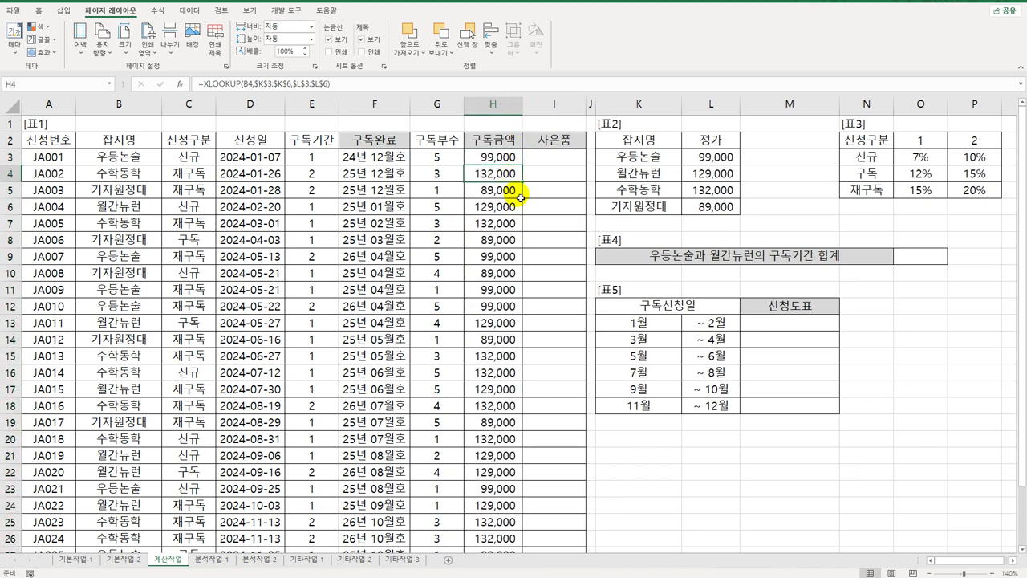
{"action": "left_click", "coordinate": [521, 196]}
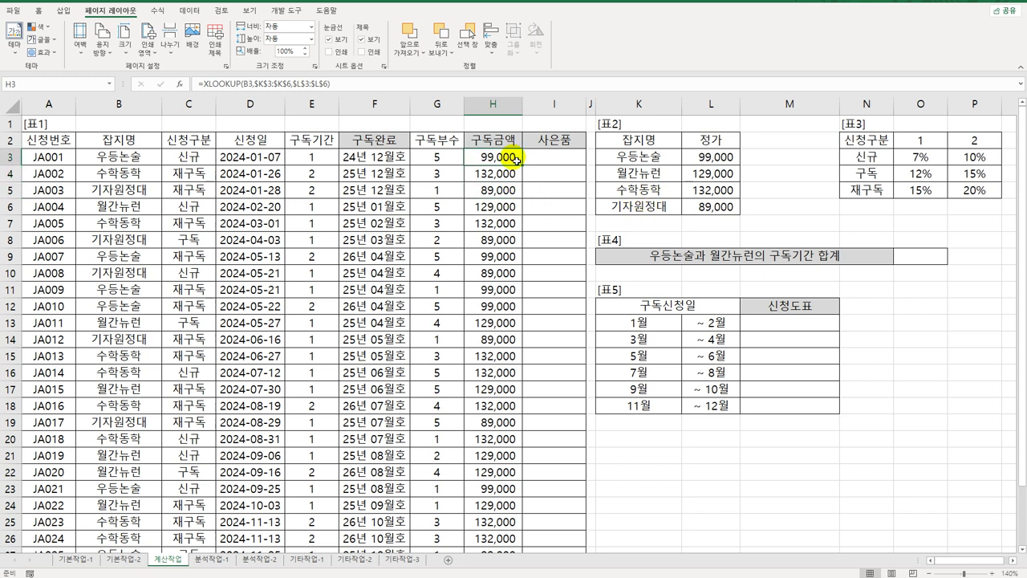
{"action": "left_click_drag", "start_coordinate": [632, 157], "coordinate": [635, 205]}
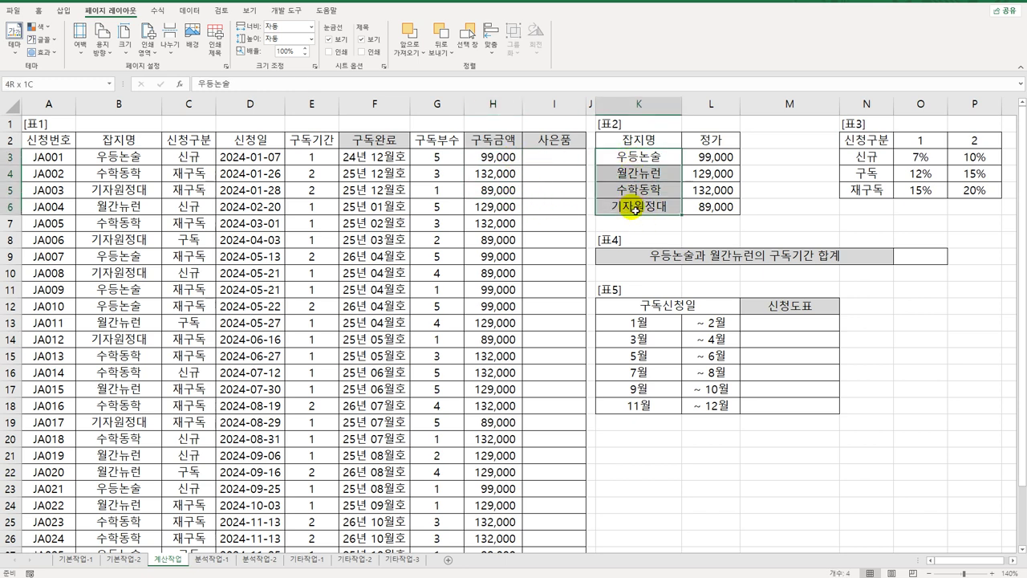
{"action": "left_click_drag", "start_coordinate": [706, 154], "coordinate": [716, 207]}
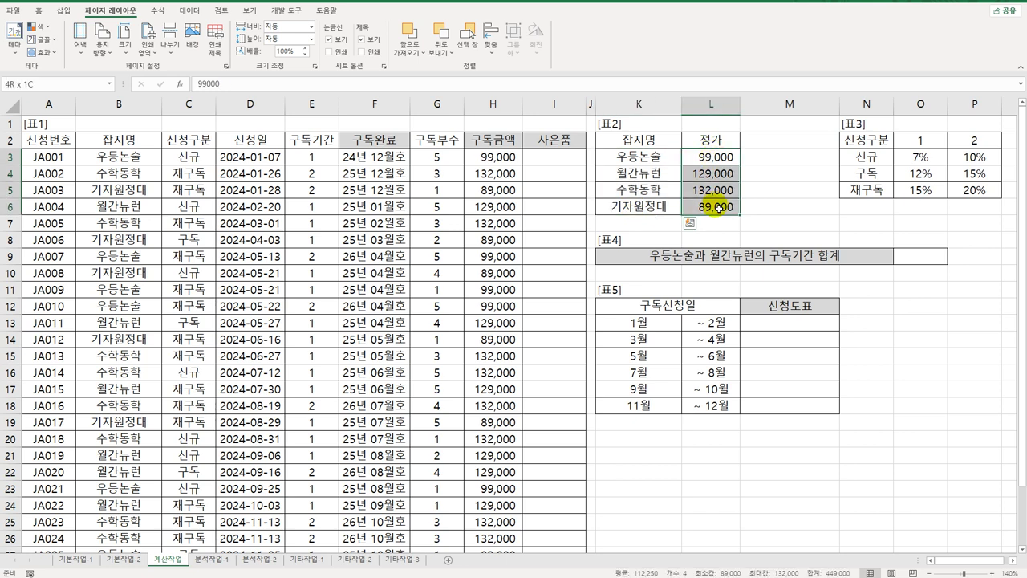
{"action": "left_click", "coordinate": [520, 160]}
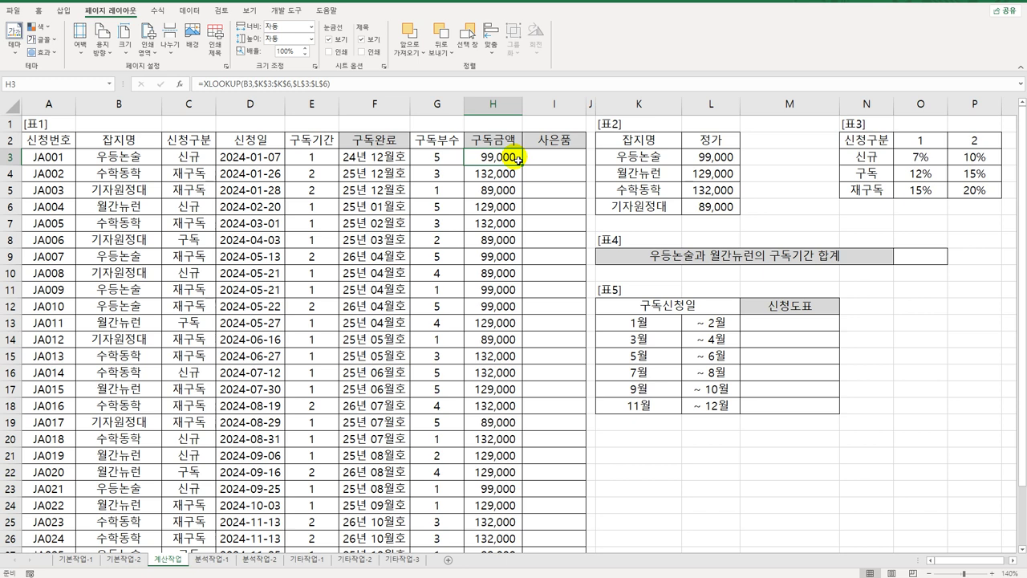
Step: Extend H3's formula to multiply the price by E3 and G3, then begin a *(1- discount term
{"action": "double_click", "coordinate": [519, 161]}
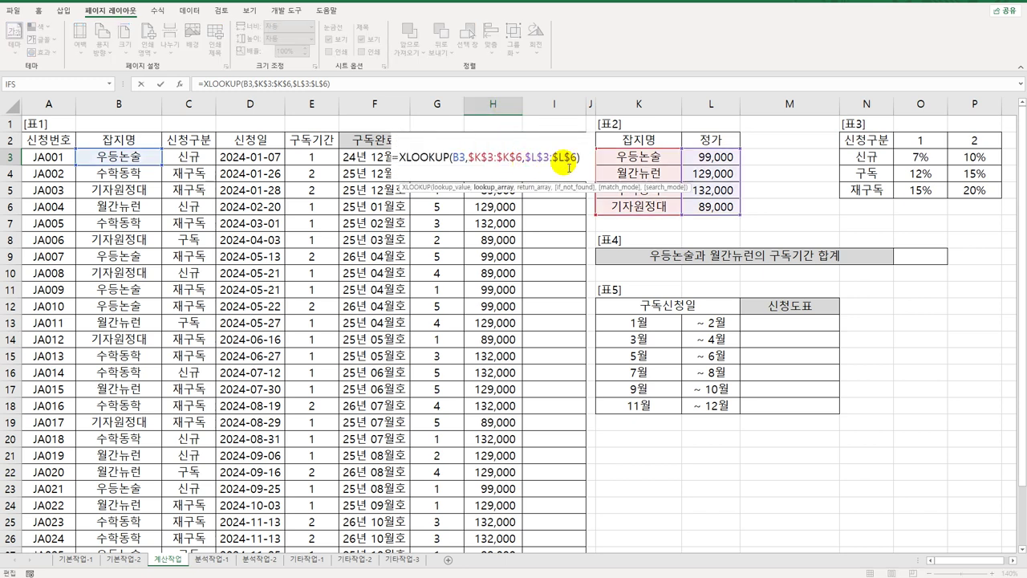
{"action": "left_click", "coordinate": [579, 158]}
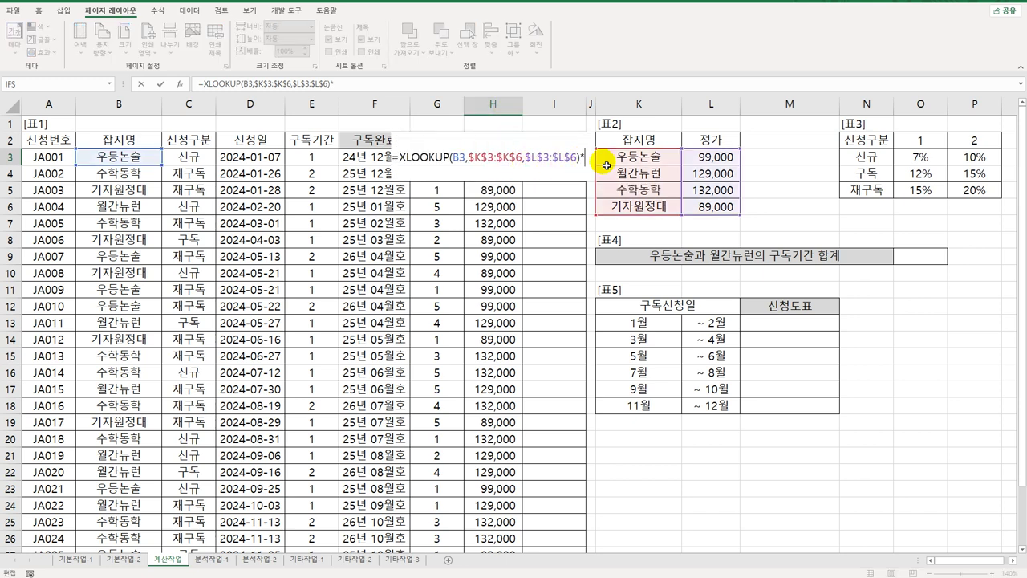
{"action": "type", "text": "*"}
{"action": "left_click", "coordinate": [313, 157]}
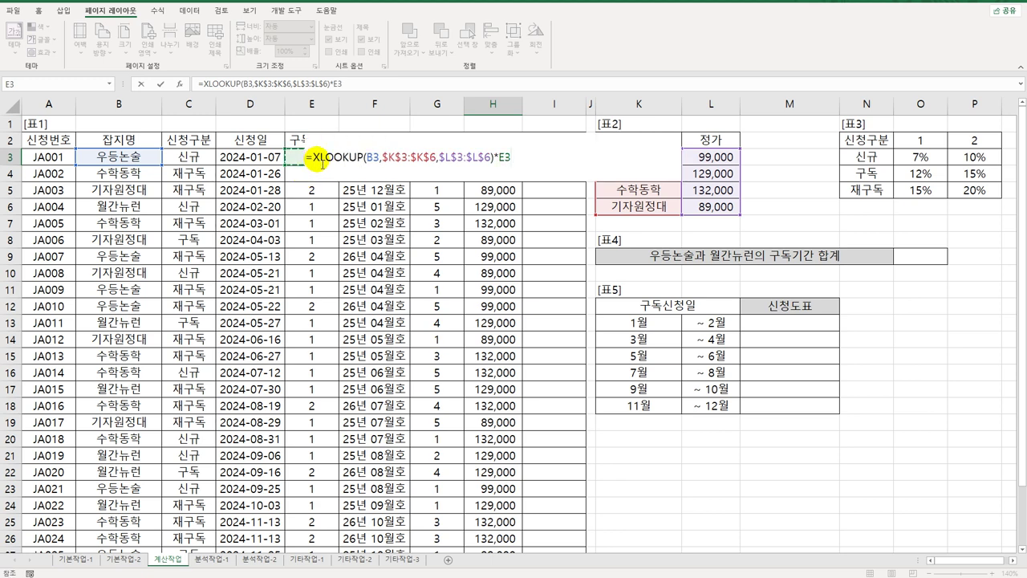
{"action": "type", "text": "*"}
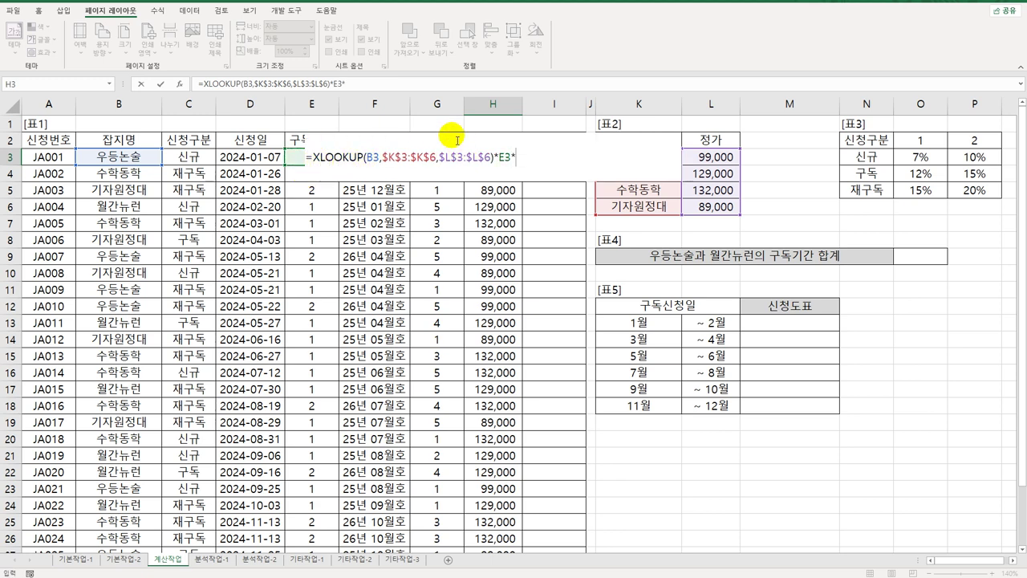
{"action": "left_click", "coordinate": [445, 126]}
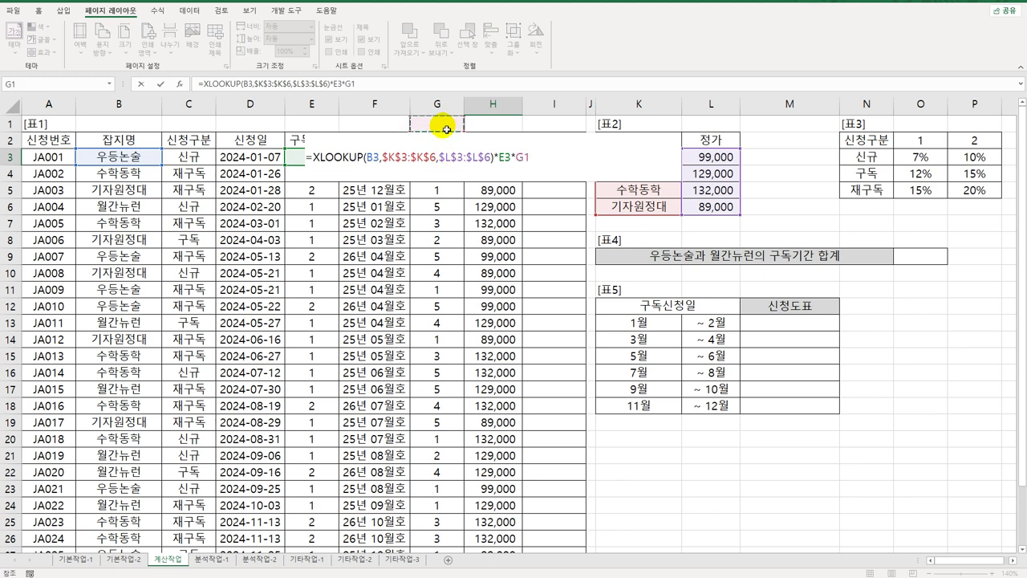
{"action": "key", "text": "Down"}
{"action": "key", "text": "Down"}
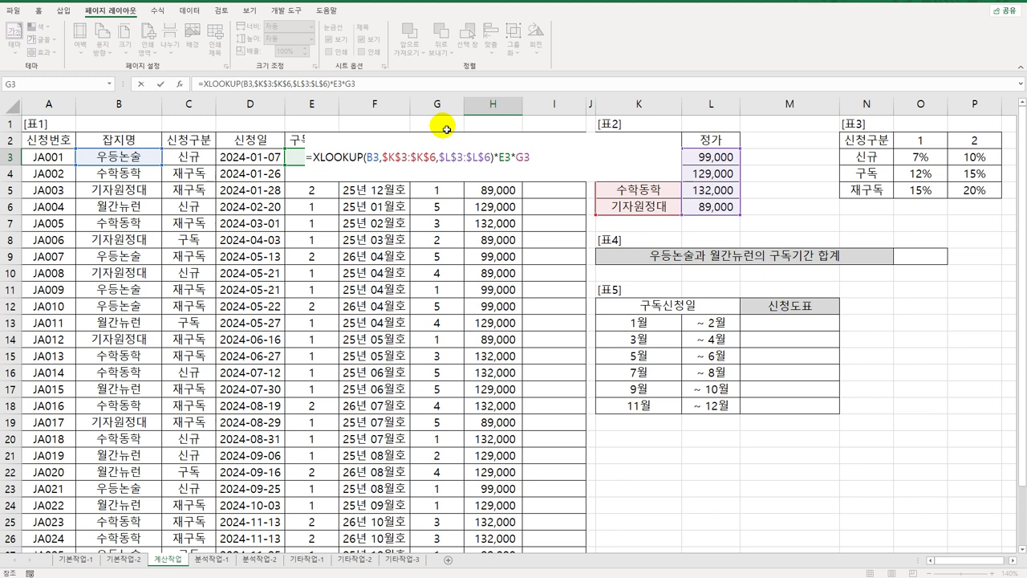
{"action": "type", "text": "*(1-"}
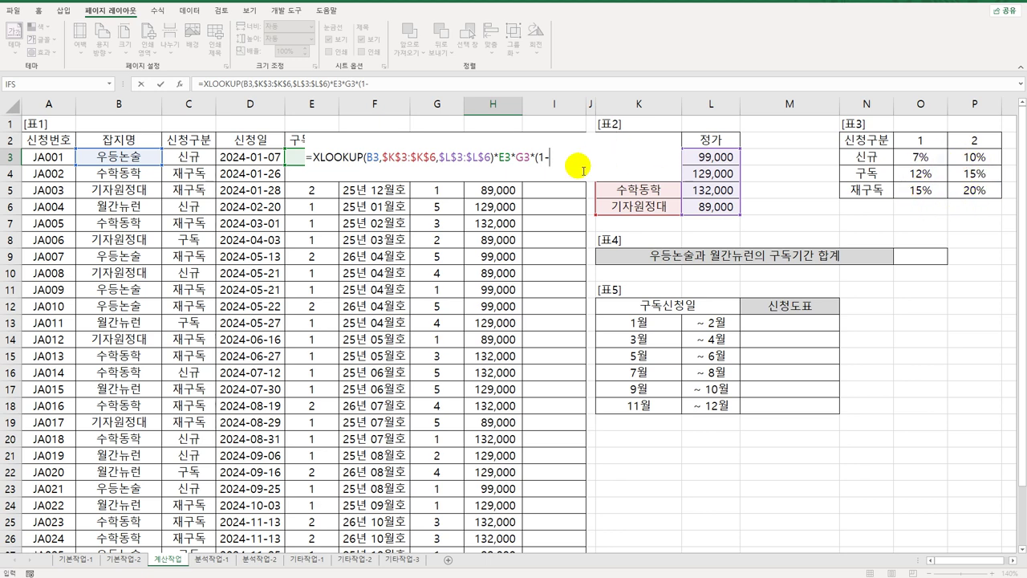
Step: Add INDEX over the locked discount-rate range $O$3:$P$5 to the discount term
{"action": "type", "text": "INDEX("}
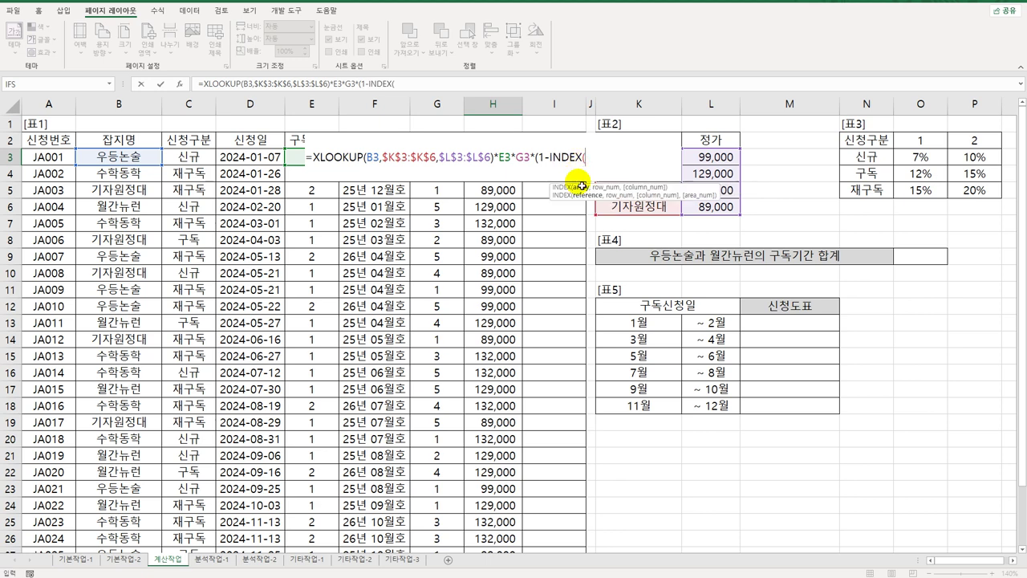
{"action": "left_click_drag", "start_coordinate": [923, 159], "coordinate": [963, 191]}
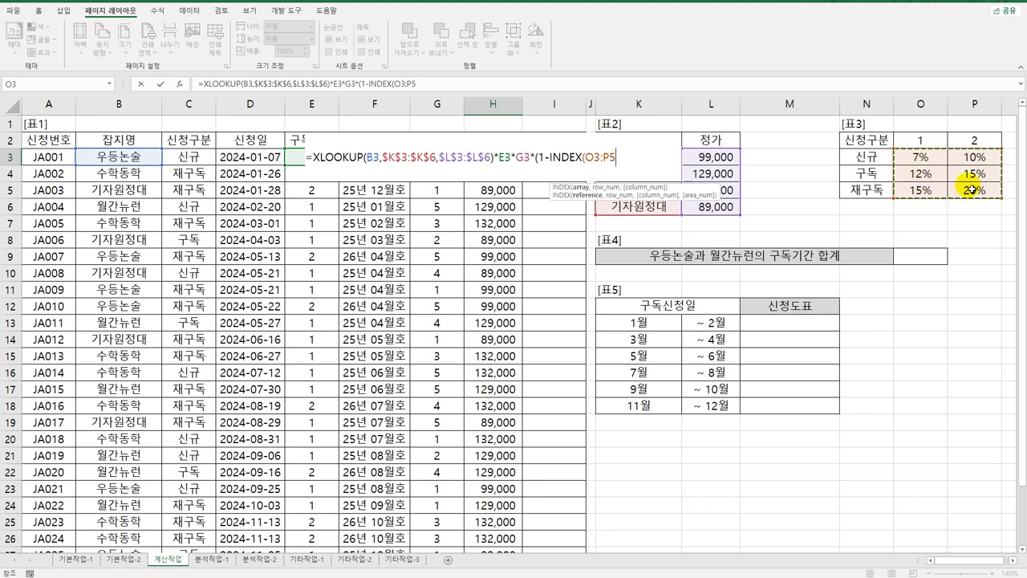
{"action": "key", "text": "F4"}
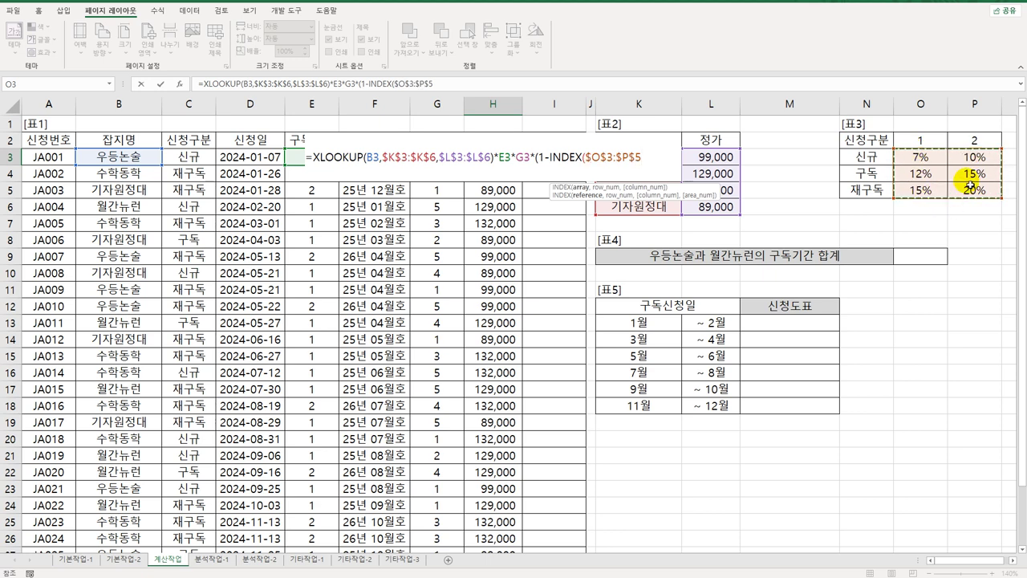
{"action": "type", "text": ","}
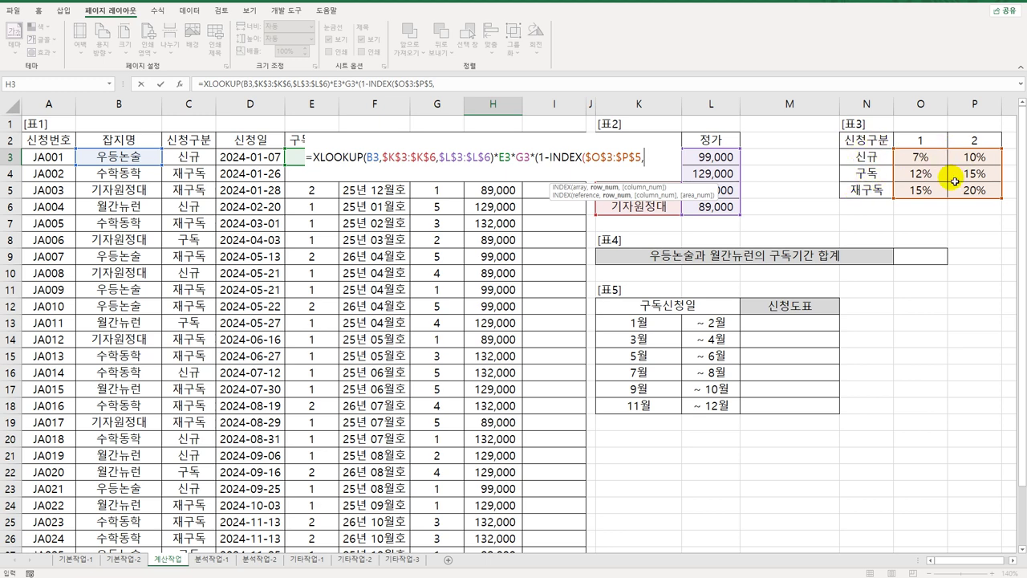
Step: Add XMATCH(C3,$N$3:$N$5,0) as the row argument, matching 신청구분 exactly
{"action": "type", "text": "xm"}
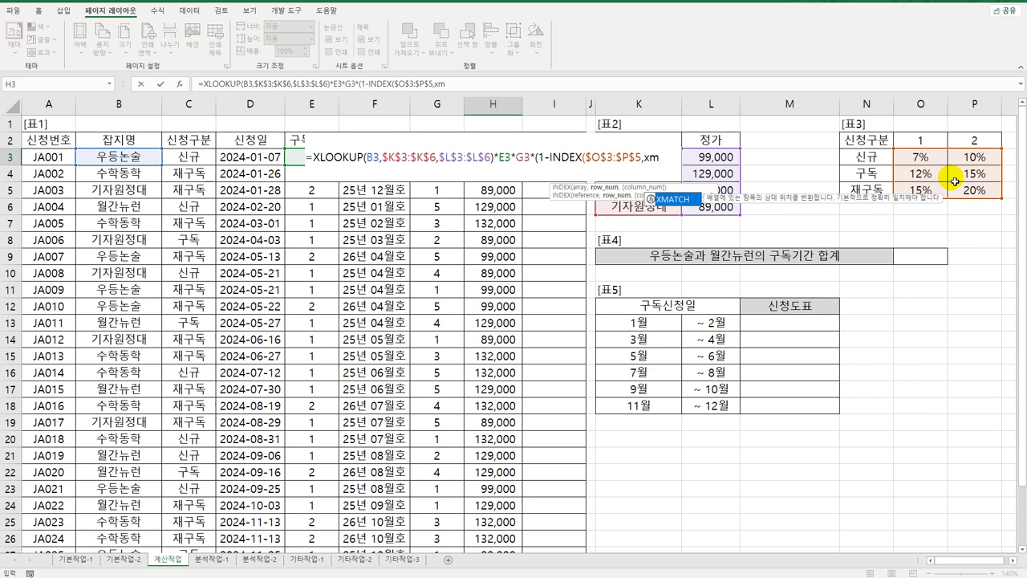
{"action": "key", "text": "Tab"}
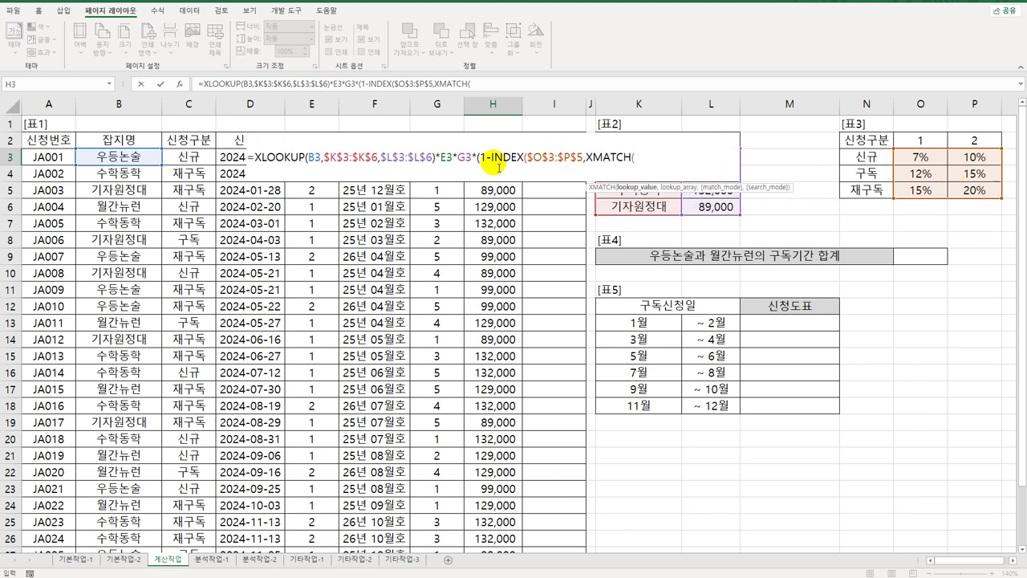
{"action": "left_click", "coordinate": [203, 160]}
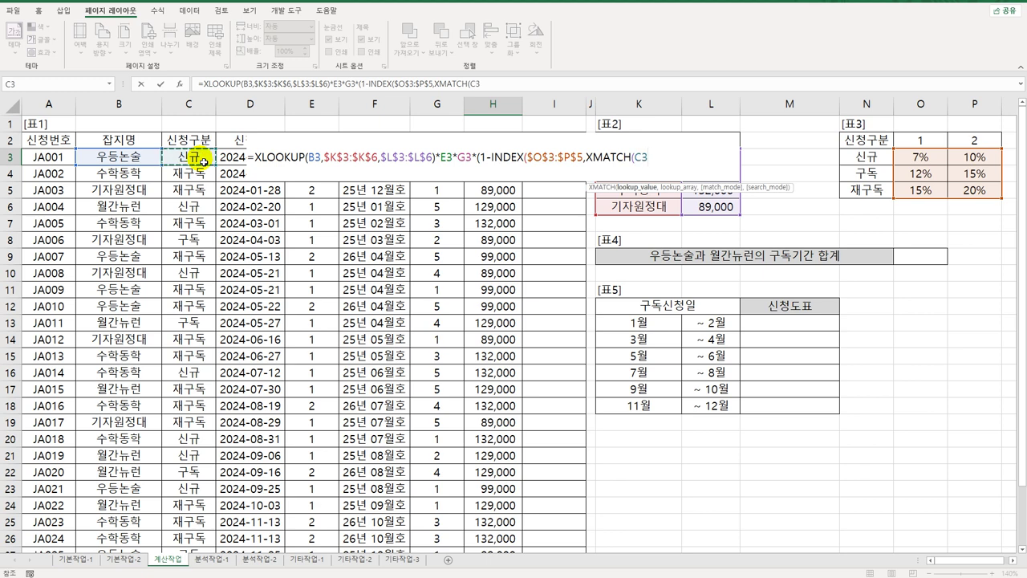
{"action": "type", "text": ","}
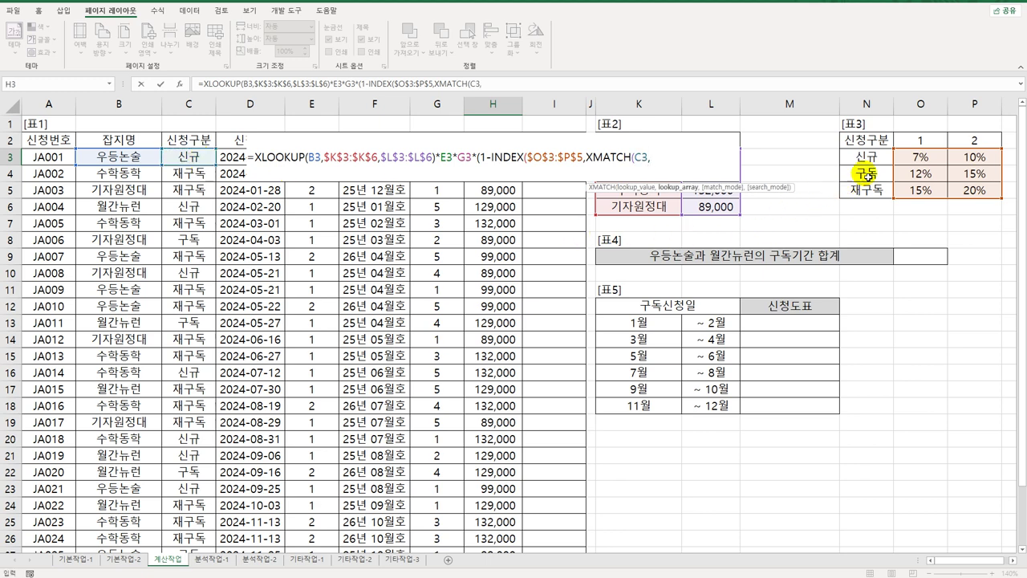
{"action": "left_click_drag", "start_coordinate": [855, 156], "coordinate": [870, 198]}
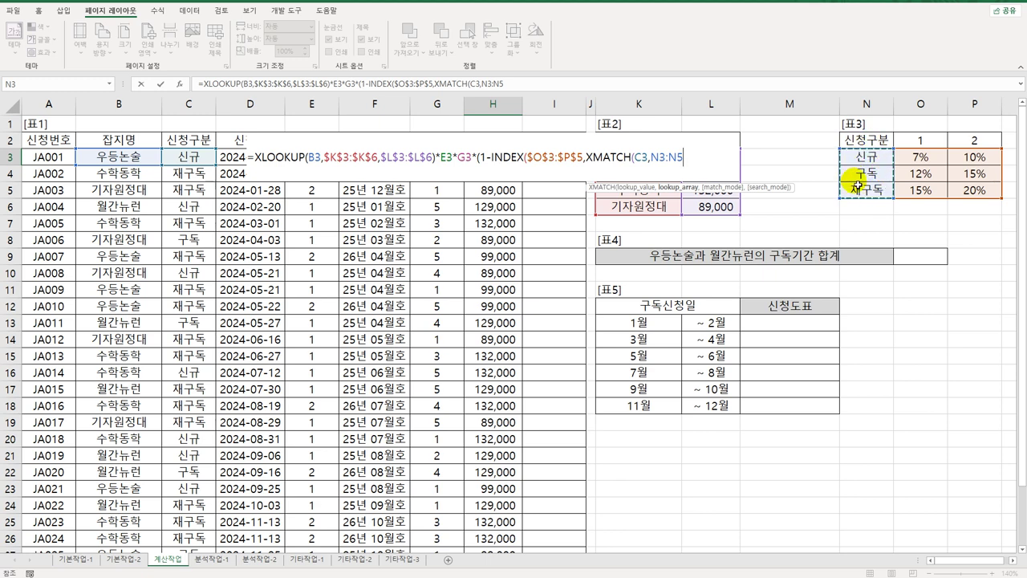
{"action": "key", "text": "F4"}
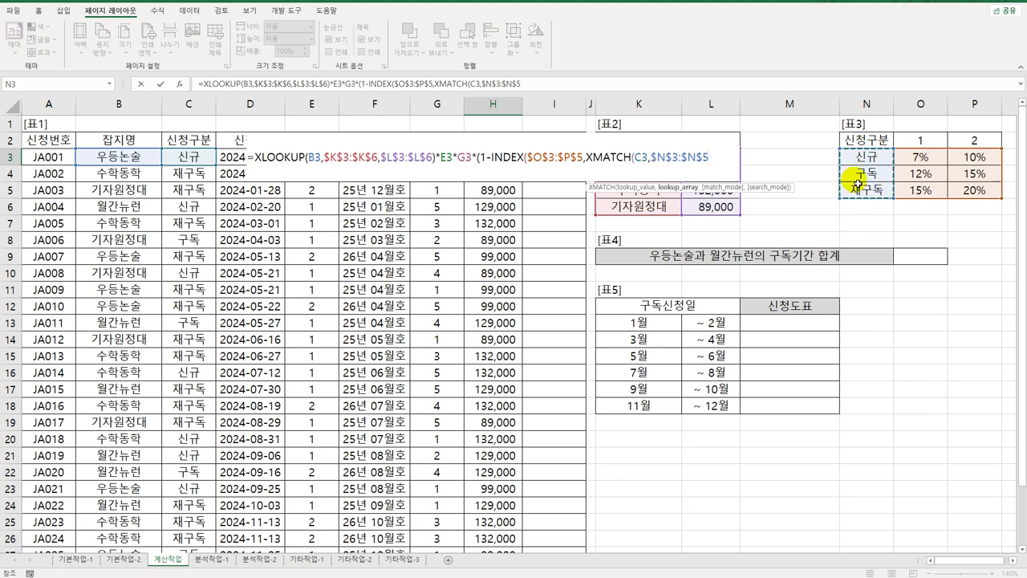
{"action": "type", "text": ","}
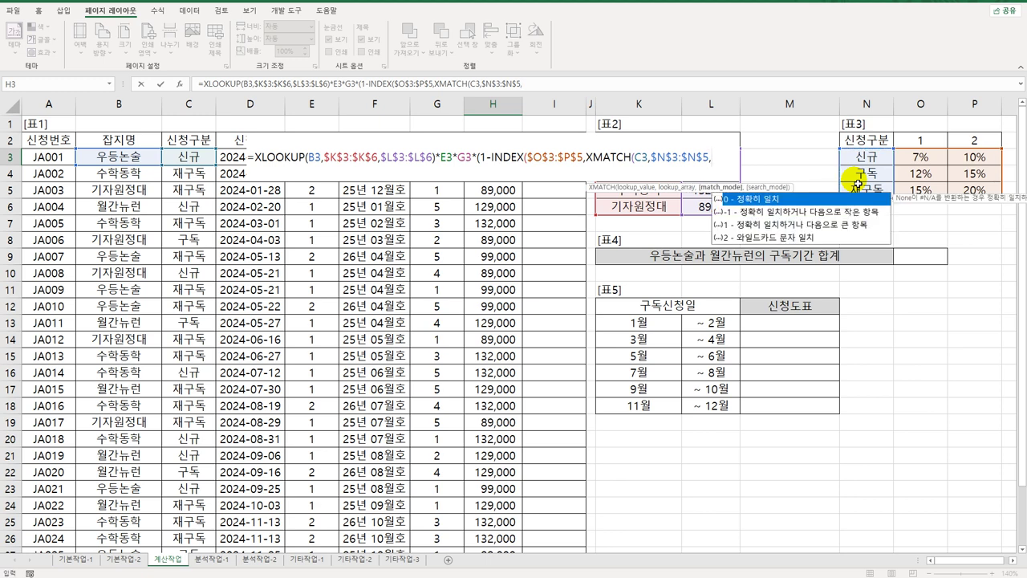
{"action": "left_click", "coordinate": [777, 202]}
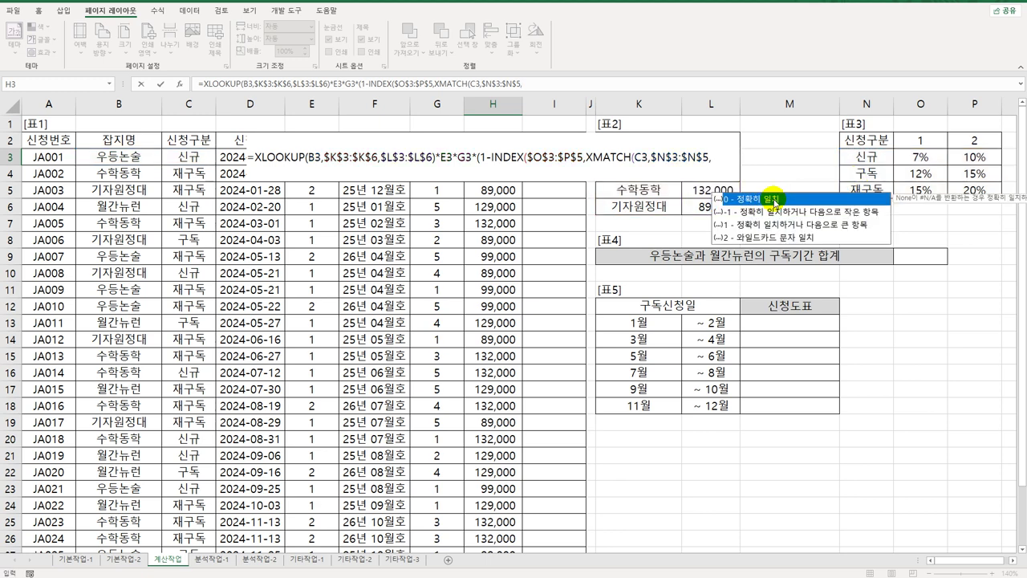
{"action": "double_click", "coordinate": [776, 201]}
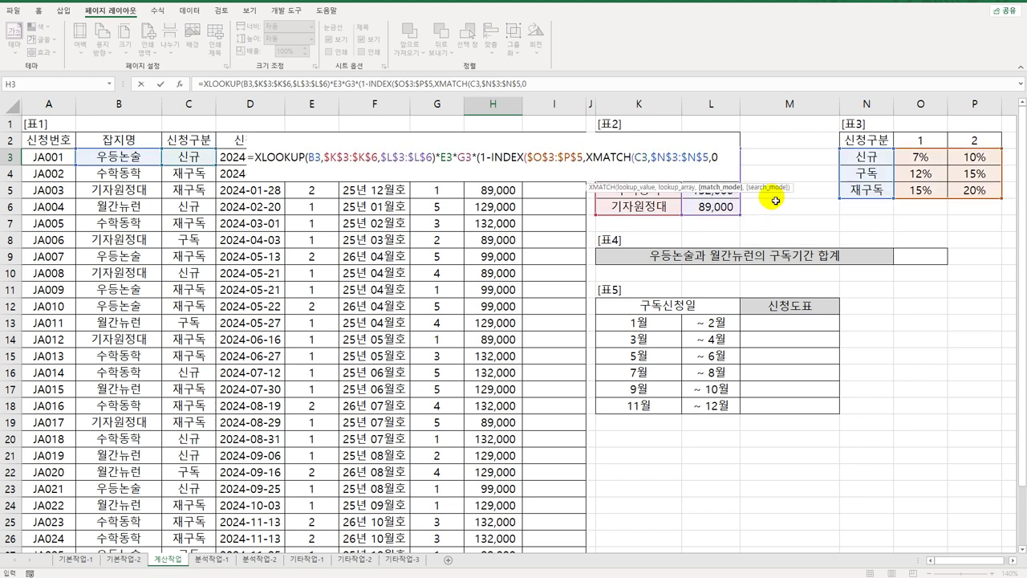
Step: Close XMATCH, add E3 as INDEX's column argument, and close the H3 formula
{"action": "type", "text": ")"}
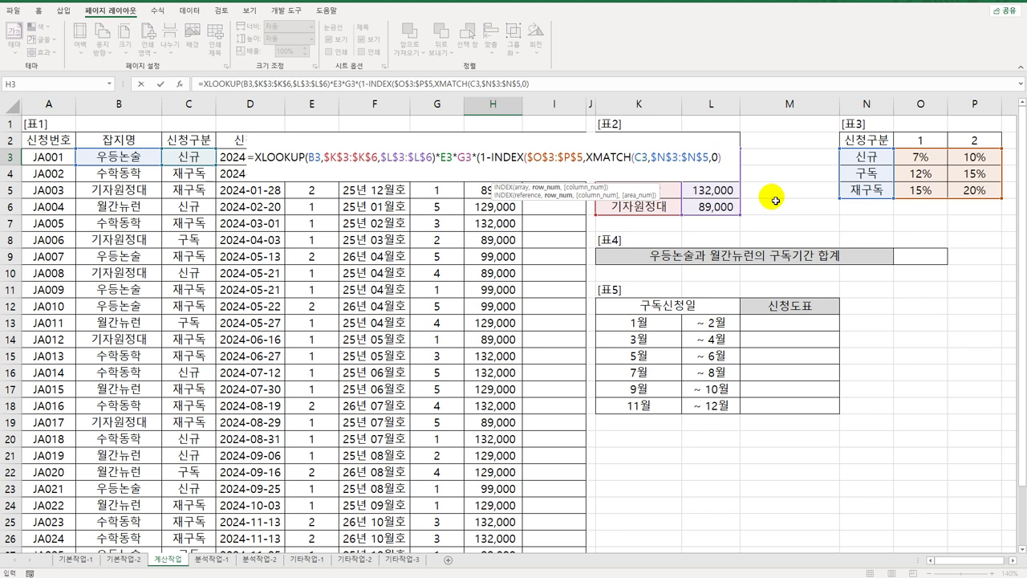
{"action": "type", "text": ","}
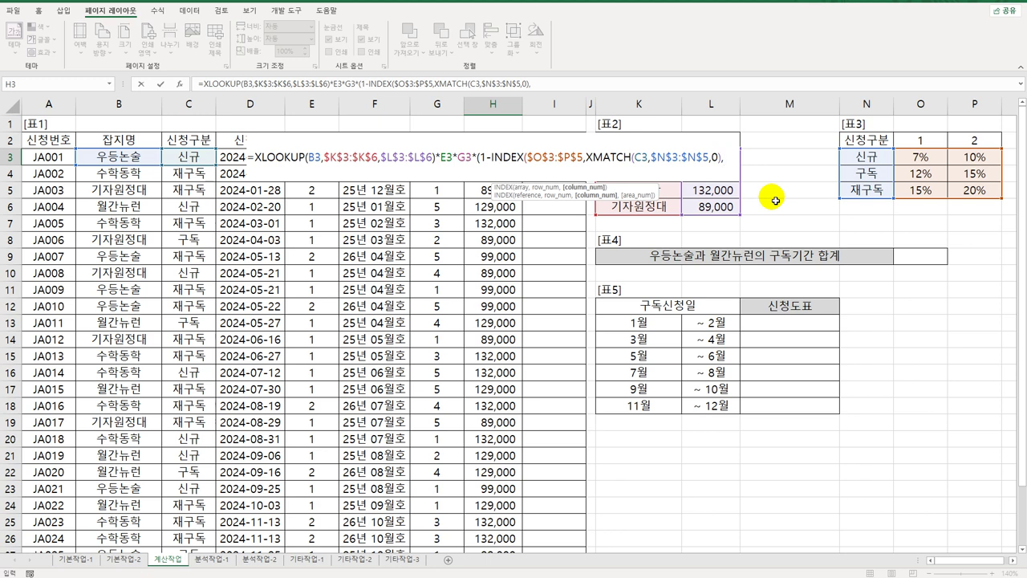
{"action": "left_click", "coordinate": [311, 125]}
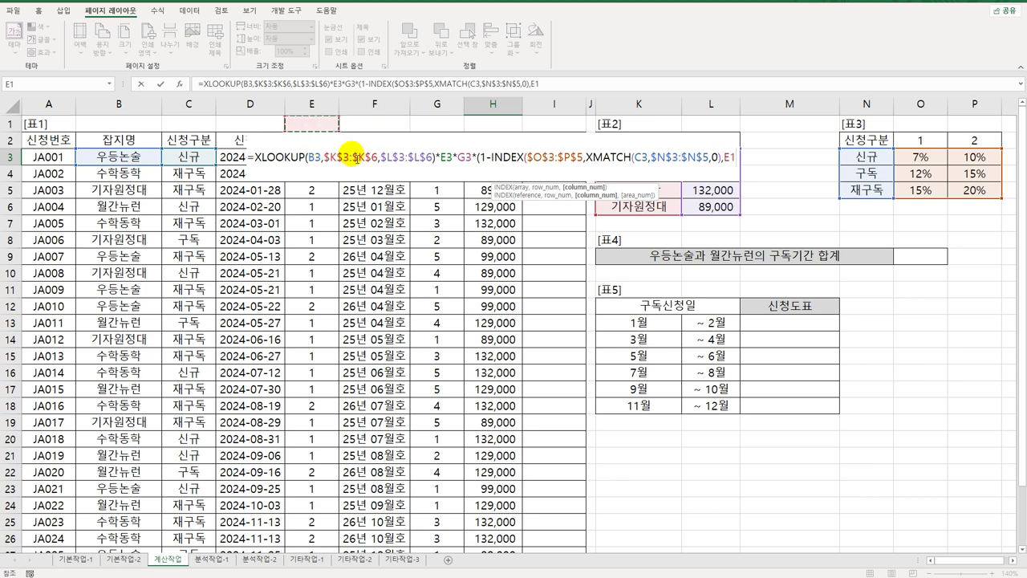
{"action": "key", "text": "Down"}
{"action": "key", "text": "Down"}
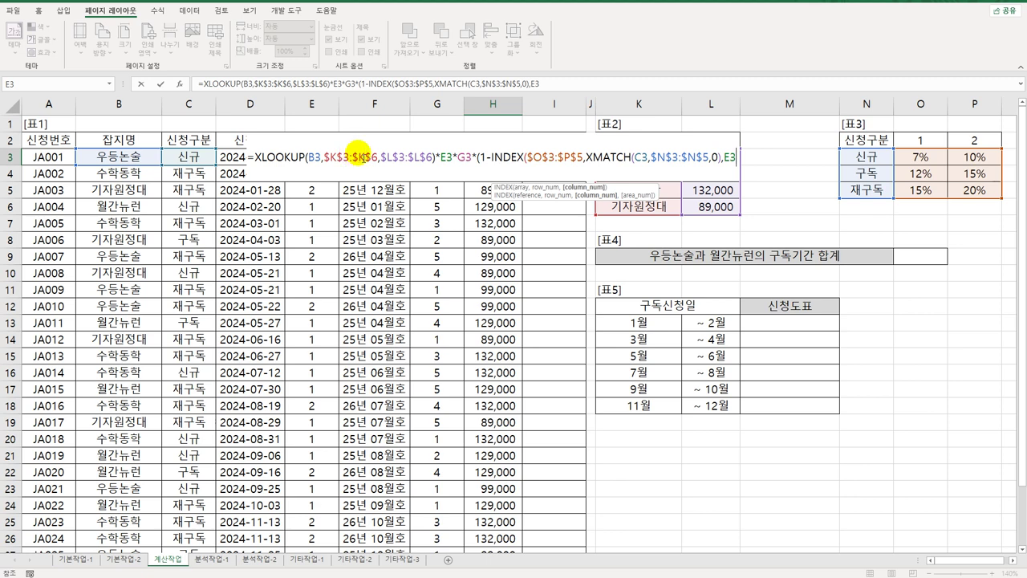
{"action": "type", "text": ")"}
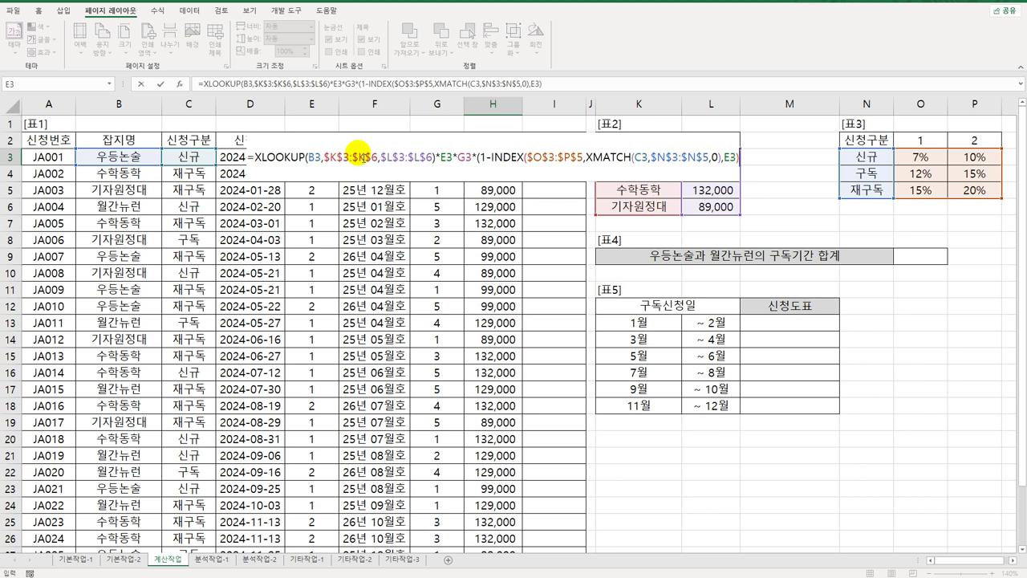
{"action": "type", "text": ")"}
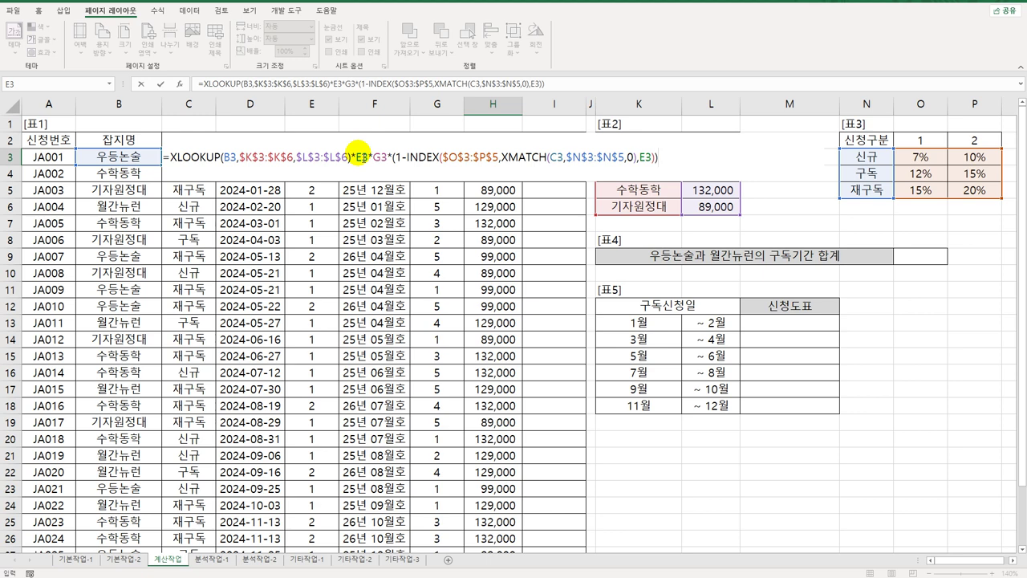
{"action": "key", "text": "Return"}
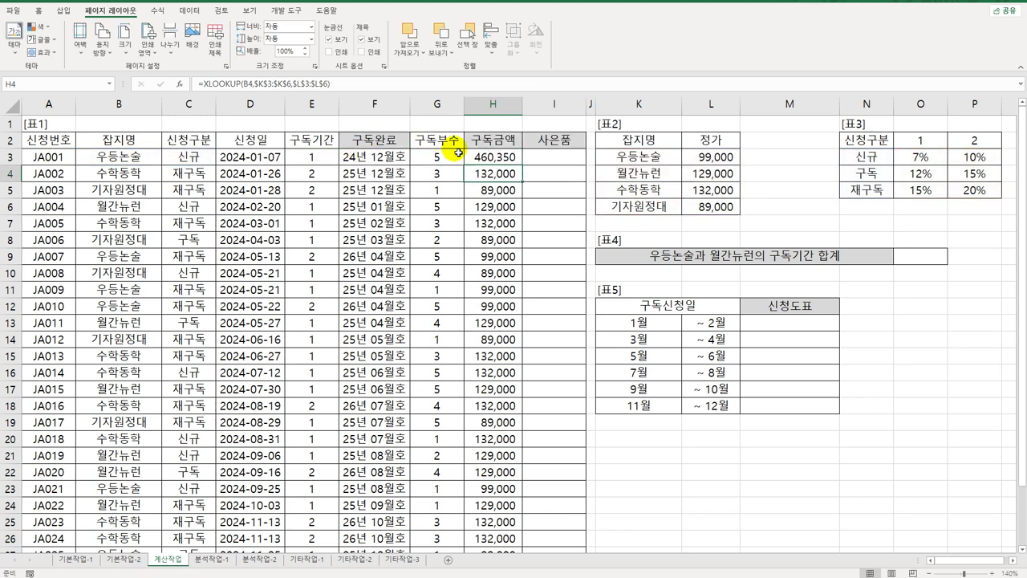
Step: Fill the H3 amount formula down column H, giving 460,350, 633,600 and so on
{"action": "left_click", "coordinate": [495, 159]}
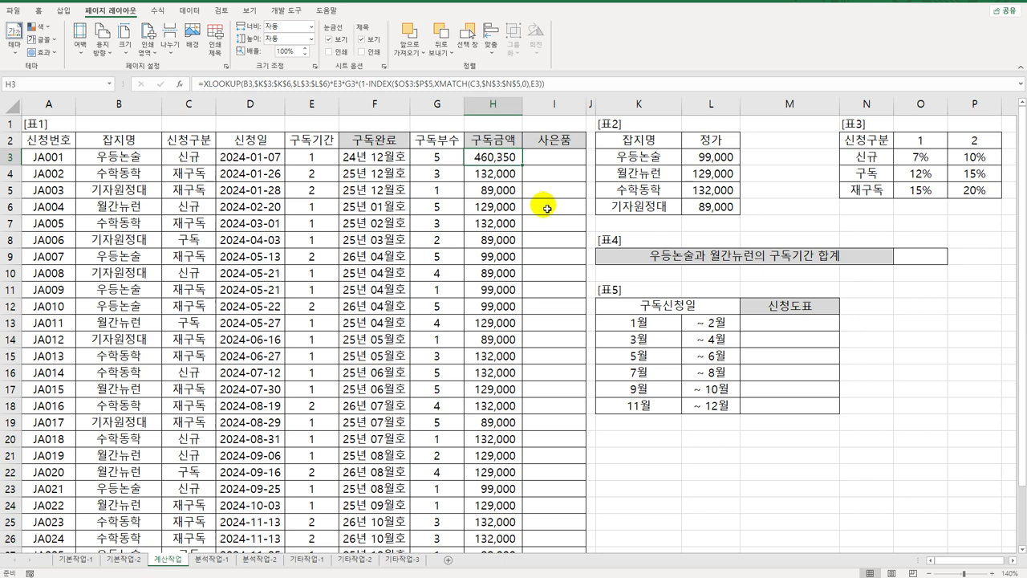
{"action": "double_click", "coordinate": [524, 168]}
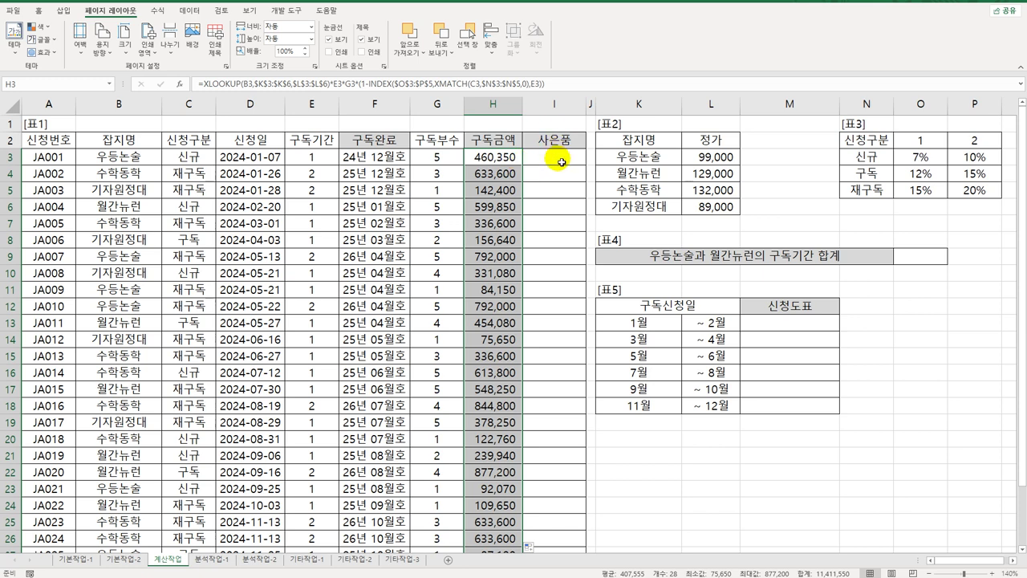
{"action": "left_click", "coordinate": [562, 162]}
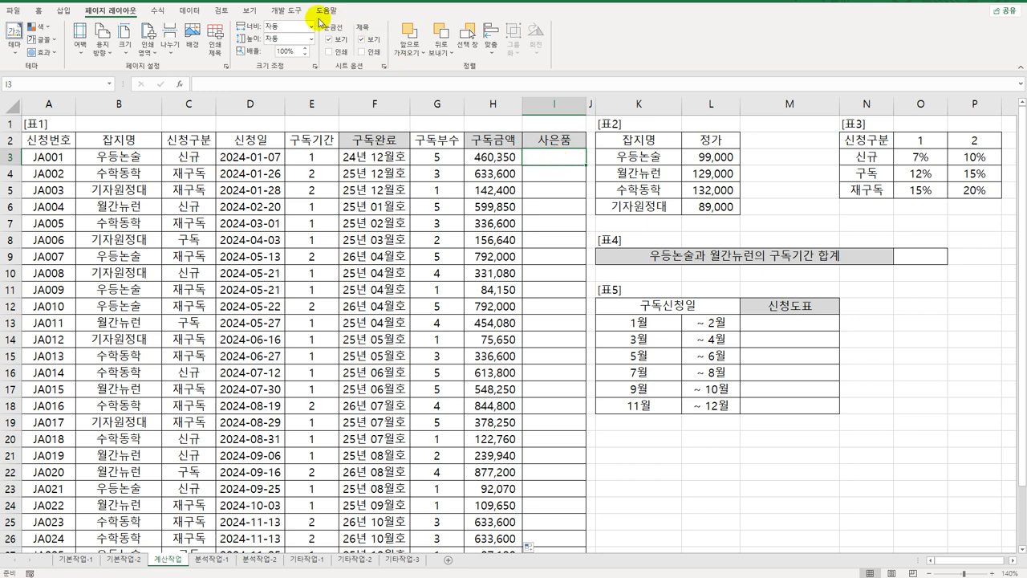
{"action": "left_click", "coordinate": [286, 11]}
Step: Open the Visual Basic editor and insert a new code module
{"action": "left_click", "coordinate": [13, 36]}
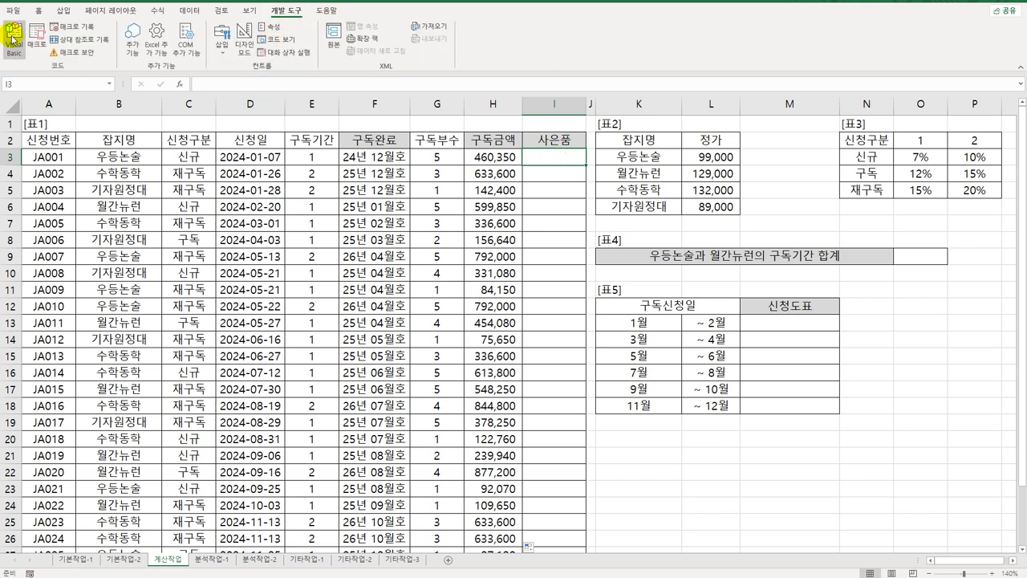
{"action": "left_click_drag", "start_coordinate": [508, 46], "coordinate": [353, 2]}
{"action": "left_click", "coordinate": [312, 16]}
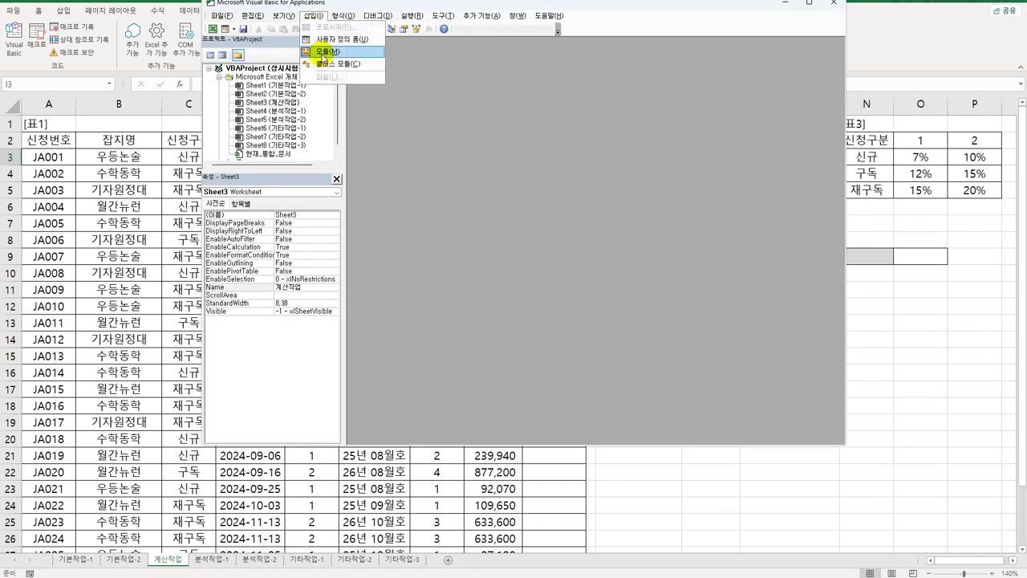
{"action": "left_click", "coordinate": [333, 61]}
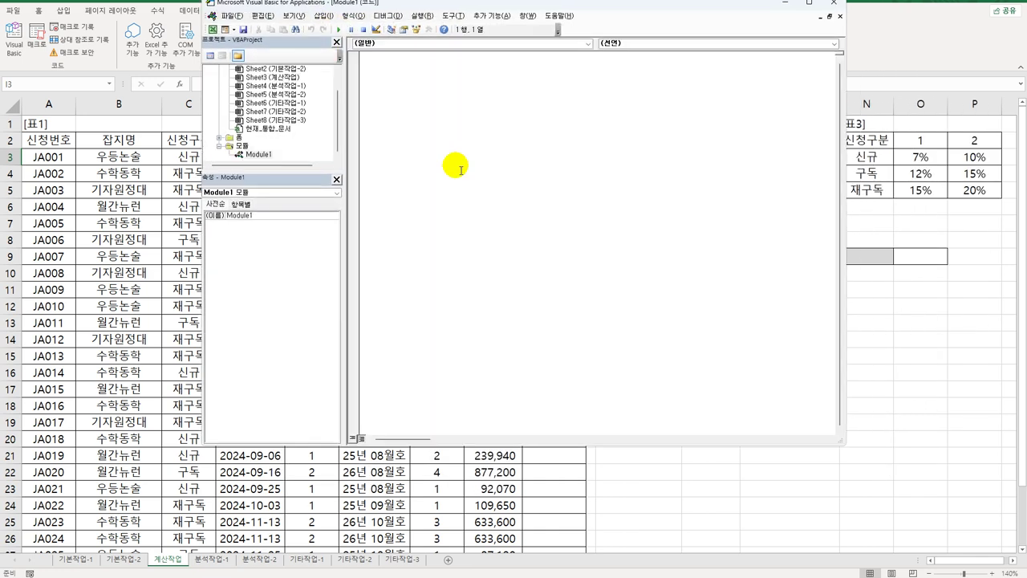
Step: Write Public Function fn사은품(구독기간, 신청구분) returning "" if 구독기간 = 1 and 신청구분 = "신규"
{"action": "type", "text": "public f"}
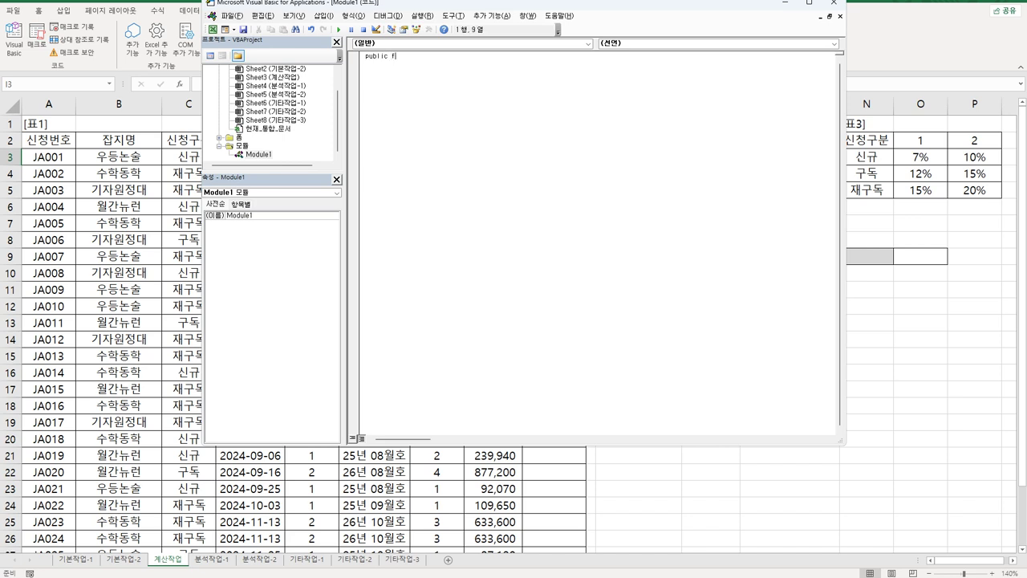
{"action": "type", "text": "unction fn사은품(구독기간, 신청구분)"}
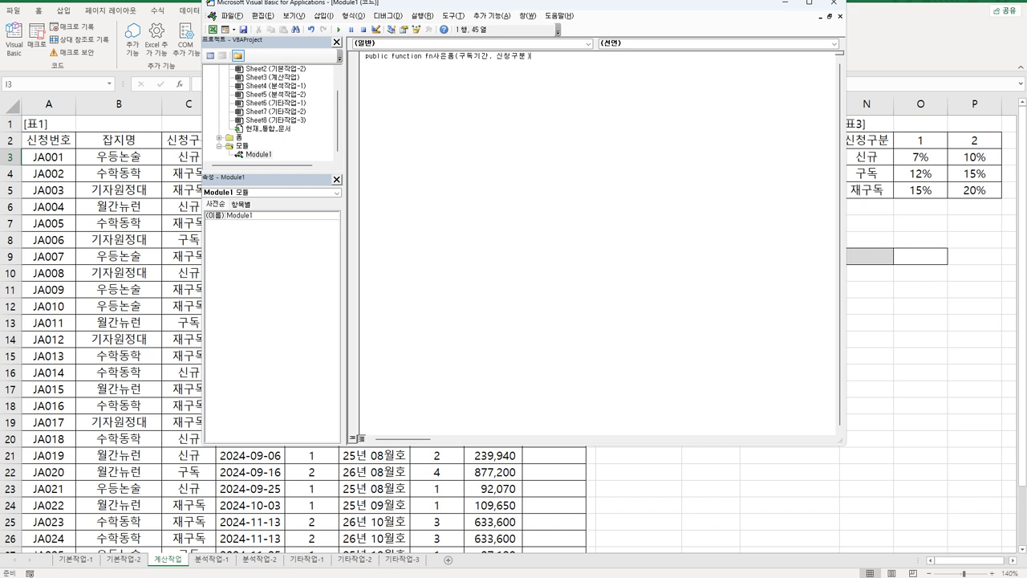
{"action": "key", "text": "Return"}
{"action": "type", "text": "if 구독기간 ="}
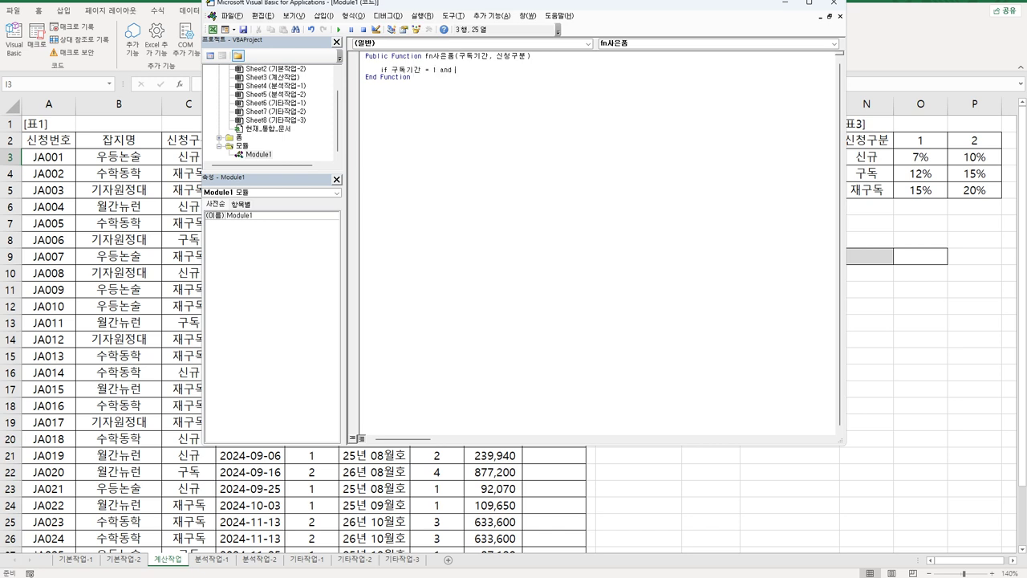
{"action": "type", "text": " 1 and 신청구분 = \""}
{"action": "type", "text": "신규\" then"}
{"action": "key", "text": "Return"}
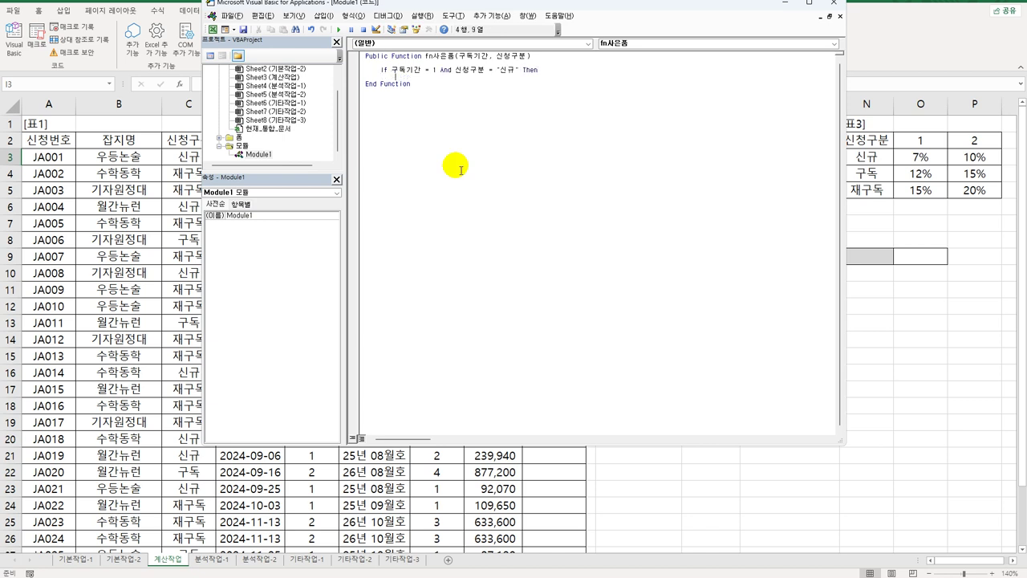
{"action": "type", "text": "fn"}
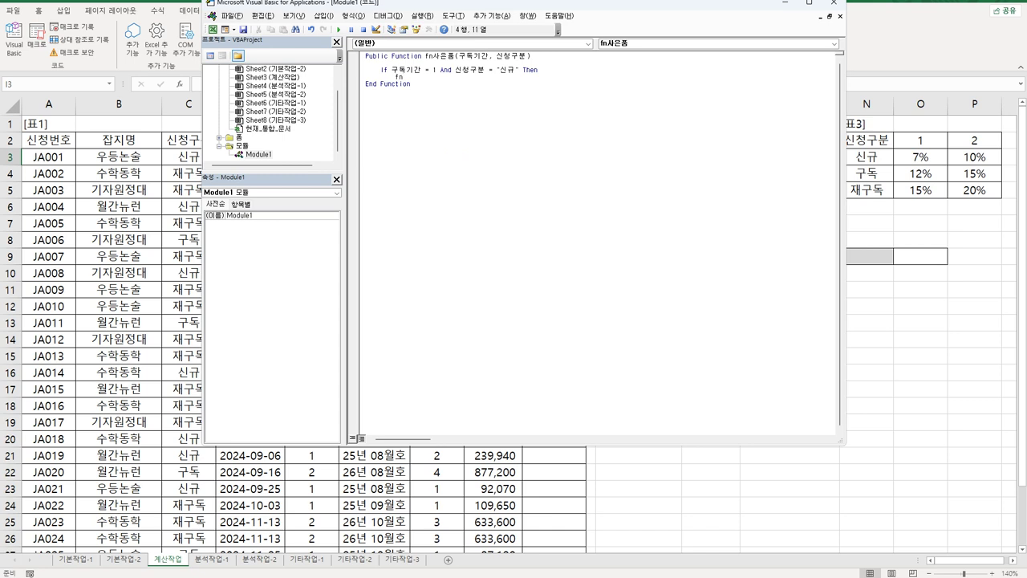
{"action": "type", "text": "사은품 ="}
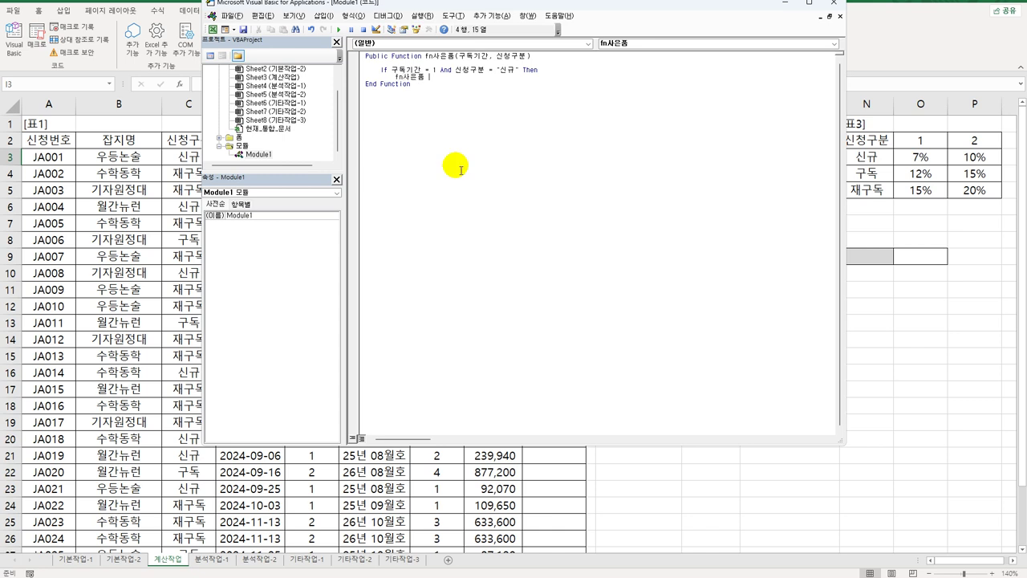
{"action": "type", "text": " \"\""}
{"action": "key", "text": "Return"}
Step: Add an Else branch returning "문화상품권", close with End If, and exit the editor
{"action": "key", "text": "BackSpace"}
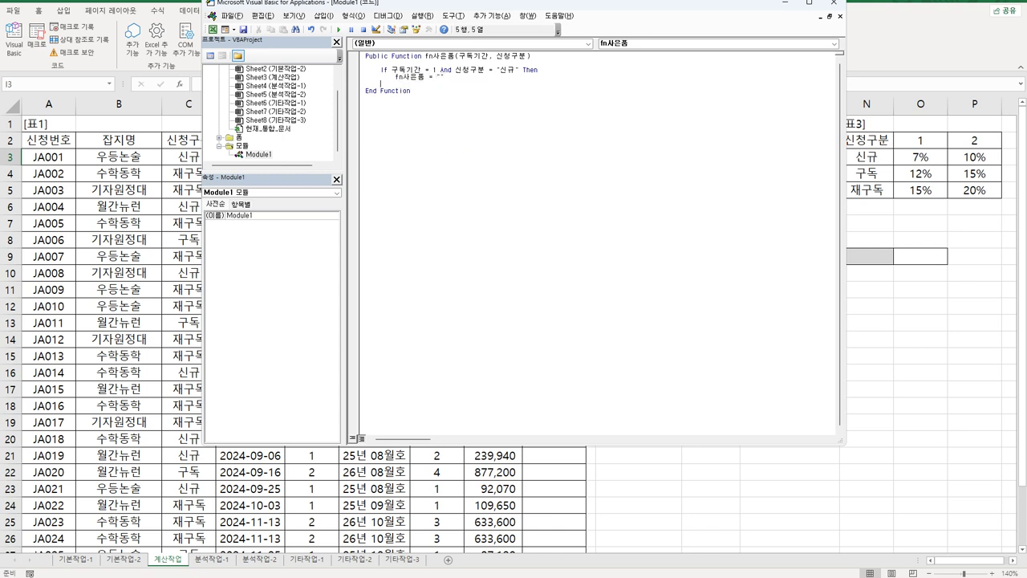
{"action": "type", "text": "else"}
{"action": "key", "text": "Return"}
{"action": "key", "text": "Tab"}
{"action": "key", "text": "Up"}
{"action": "key", "text": "shift+End"}
{"action": "key", "text": "ctrl+c"}
{"action": "key", "text": "Down"}
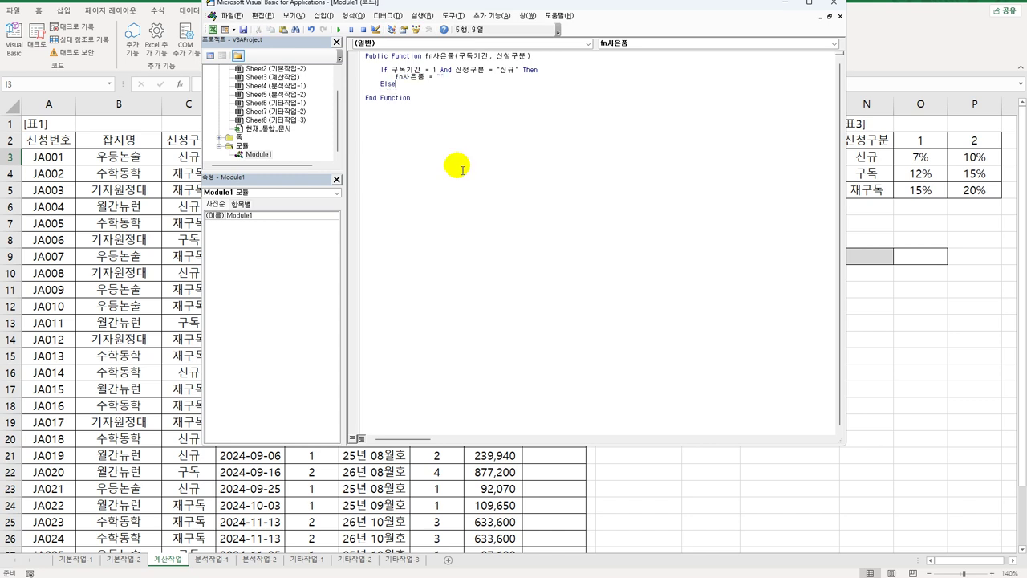
{"action": "key", "text": "ctrl+v"}
{"action": "key", "text": "Left"}
{"action": "type", "text": "문화"}
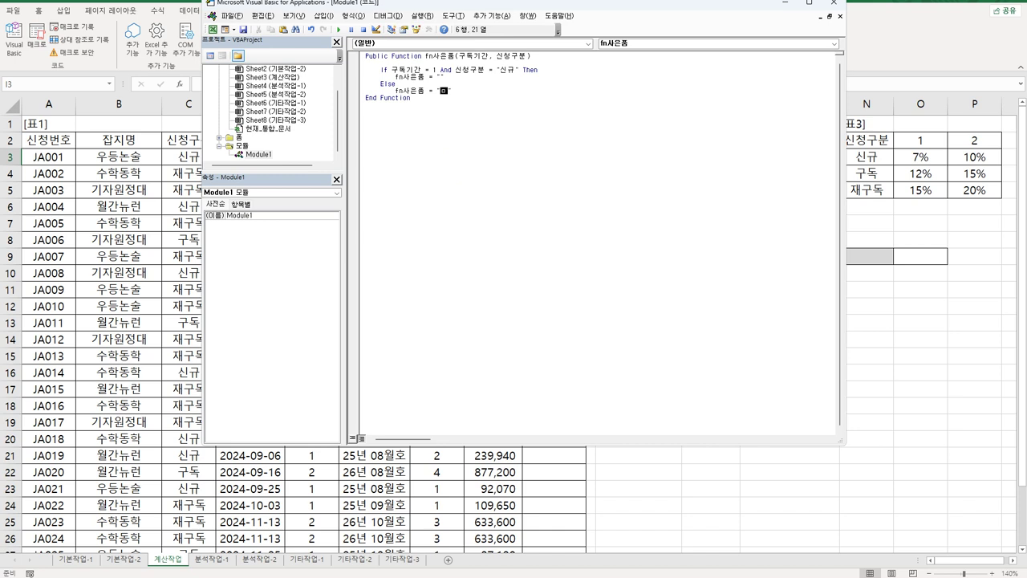
{"action": "type", "text": "상품권"}
{"action": "key", "text": "Return"}
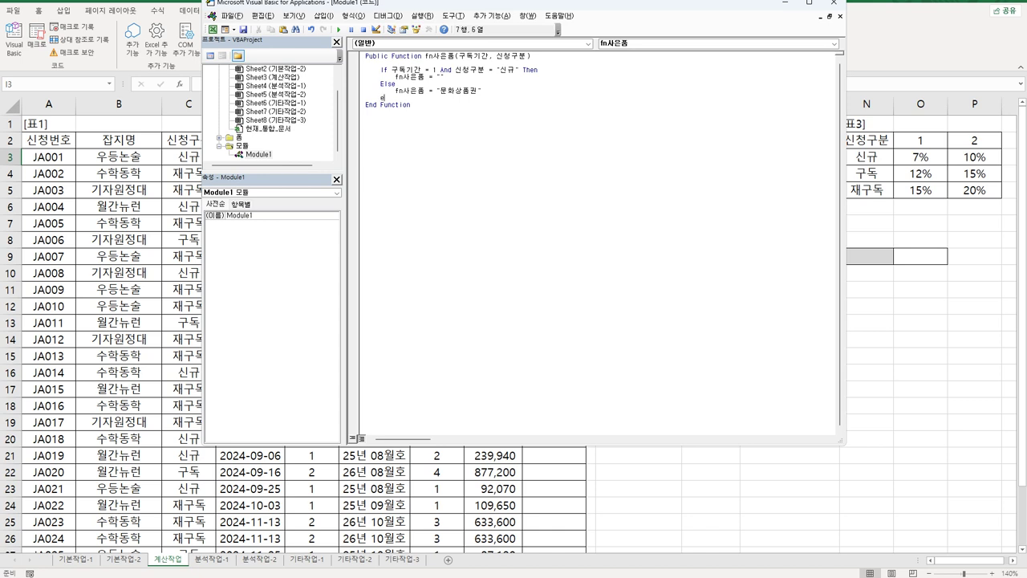
{"action": "type", "text": "end if"}
{"action": "key", "text": "Return"}
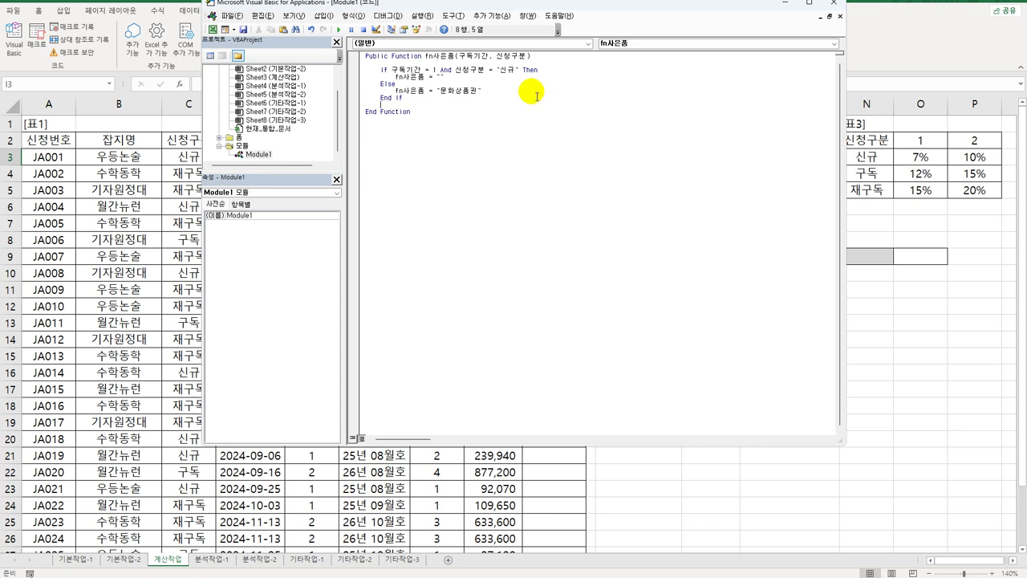
{"action": "left_click", "coordinate": [469, 83]}
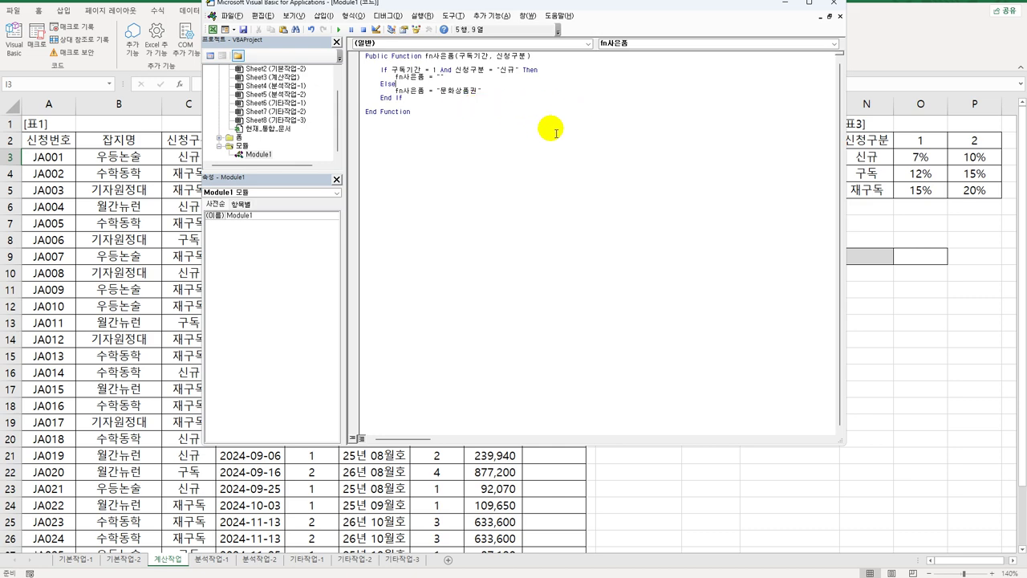
{"action": "left_click", "coordinate": [833, 3]}
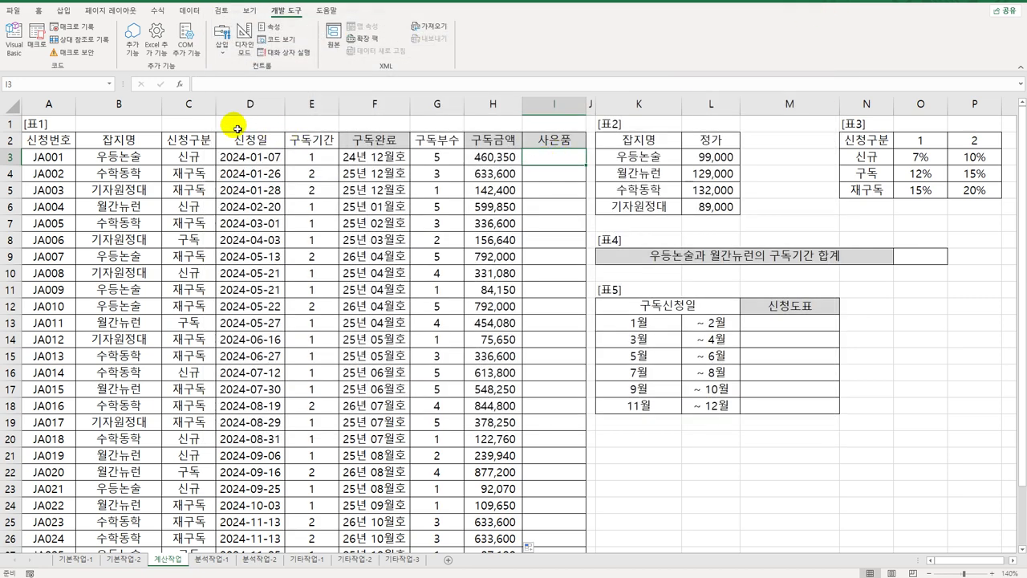
Step: Insert the user-defined =fn사은품(E3,C3) into I3 through the function wizard
{"action": "left_click", "coordinate": [180, 83]}
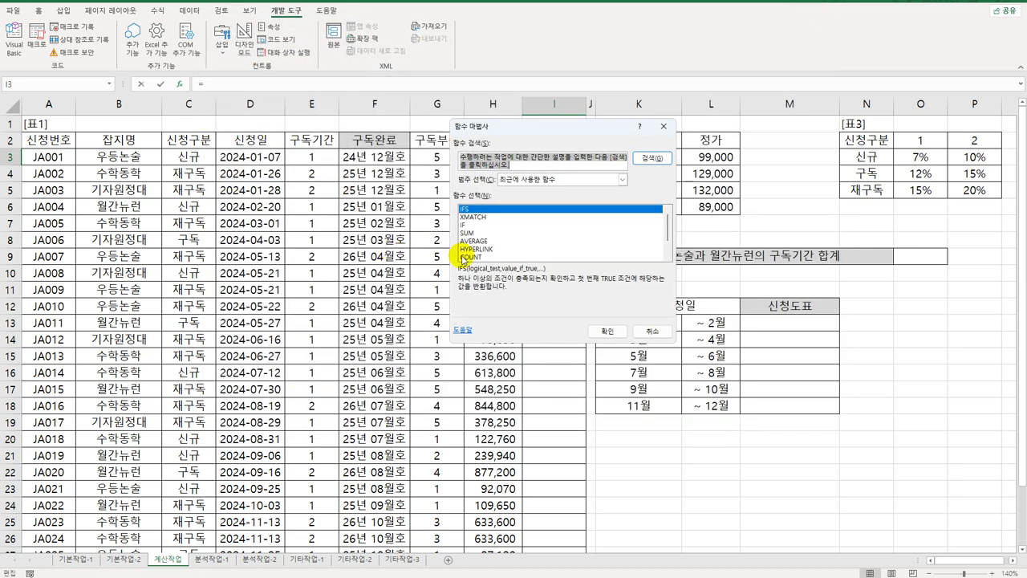
{"action": "left_click", "coordinate": [530, 179]}
{"action": "left_click", "coordinate": [529, 281]}
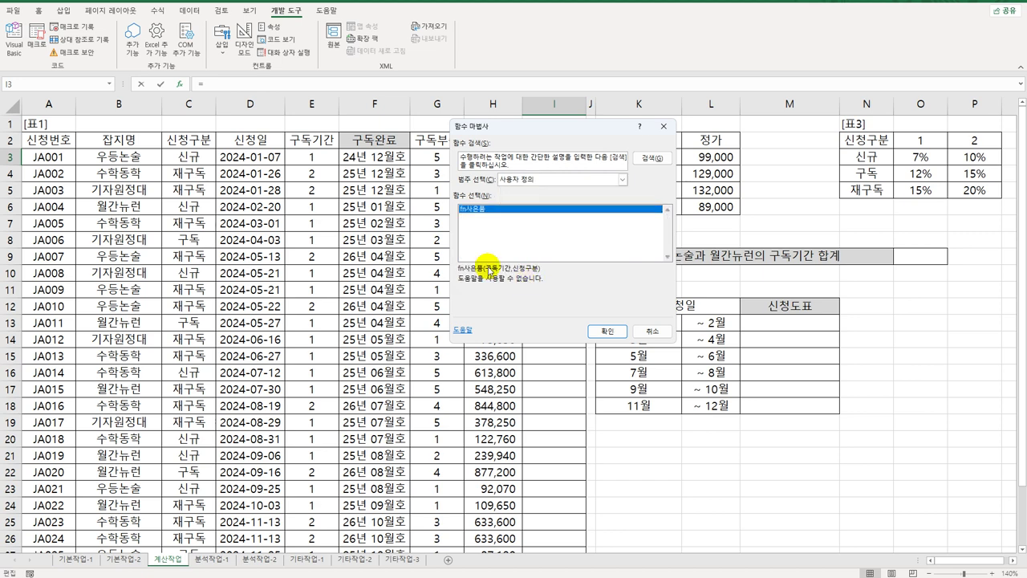
{"action": "left_click", "coordinate": [613, 324]}
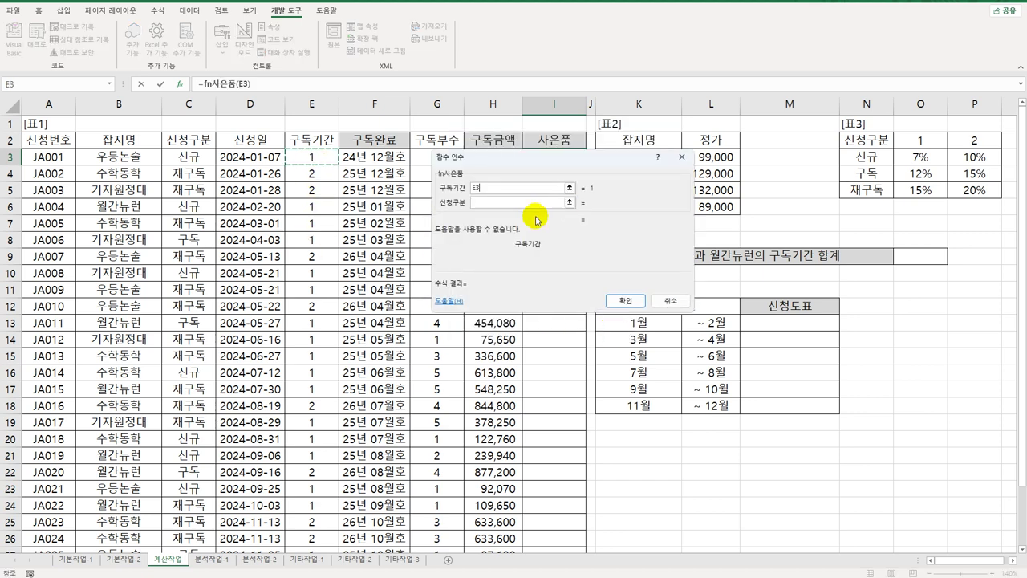
{"action": "left_click", "coordinate": [191, 157]}
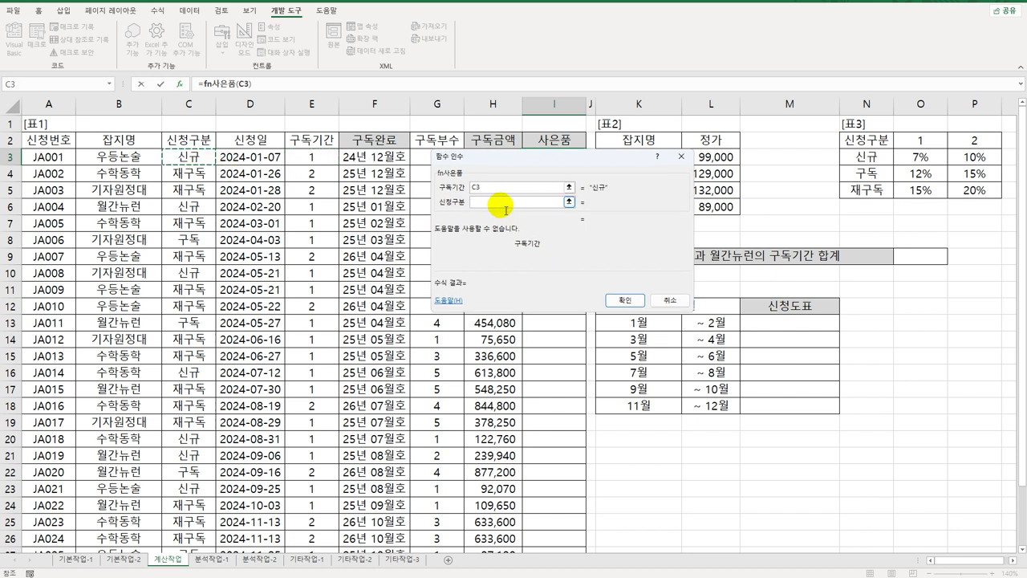
{"action": "double_click", "coordinate": [481, 188]}
{"action": "left_click", "coordinate": [312, 155]}
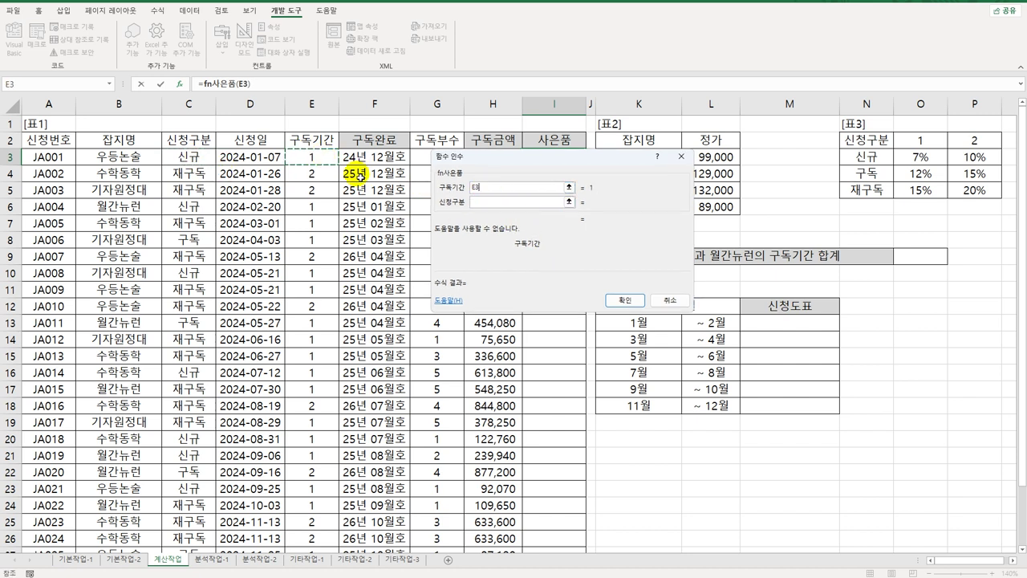
{"action": "left_click", "coordinate": [501, 201]}
{"action": "left_click", "coordinate": [201, 156]}
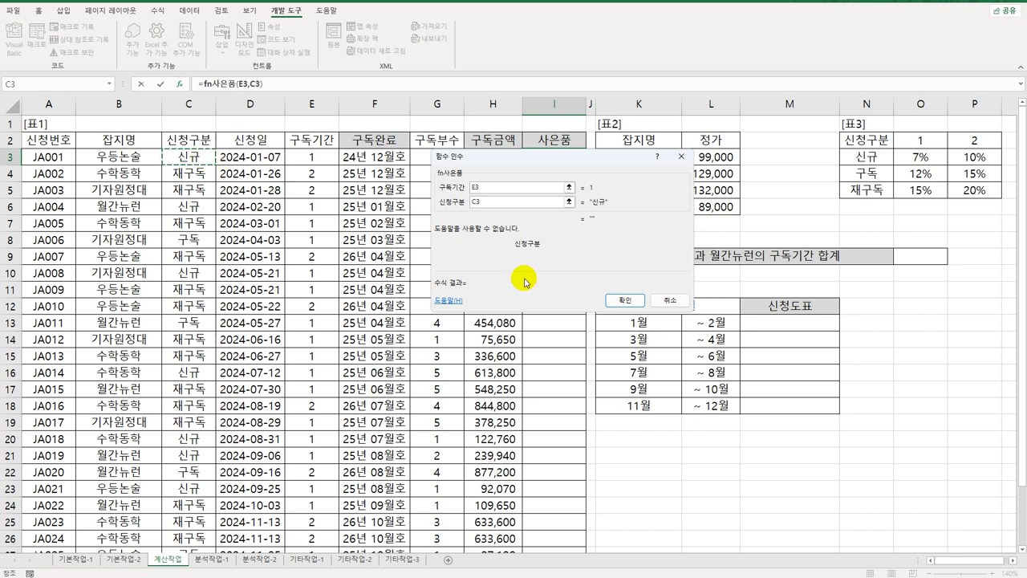
{"action": "left_click", "coordinate": [625, 300]}
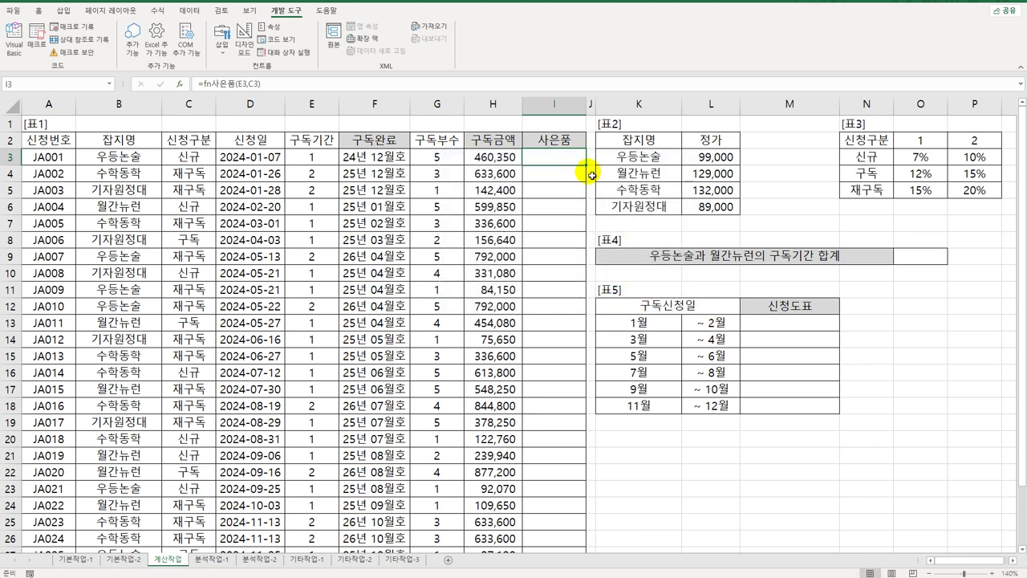
Step: Fill the fn사은품 formula down column I and check the copy in I4
{"action": "double_click", "coordinate": [586, 165]}
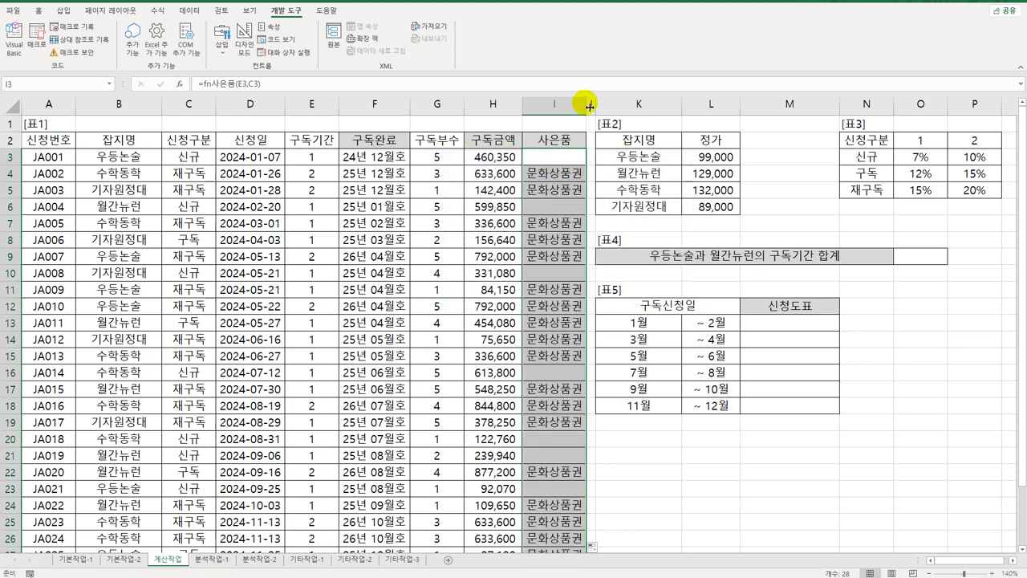
{"action": "left_click_drag", "start_coordinate": [594, 103], "coordinate": [598, 104]}
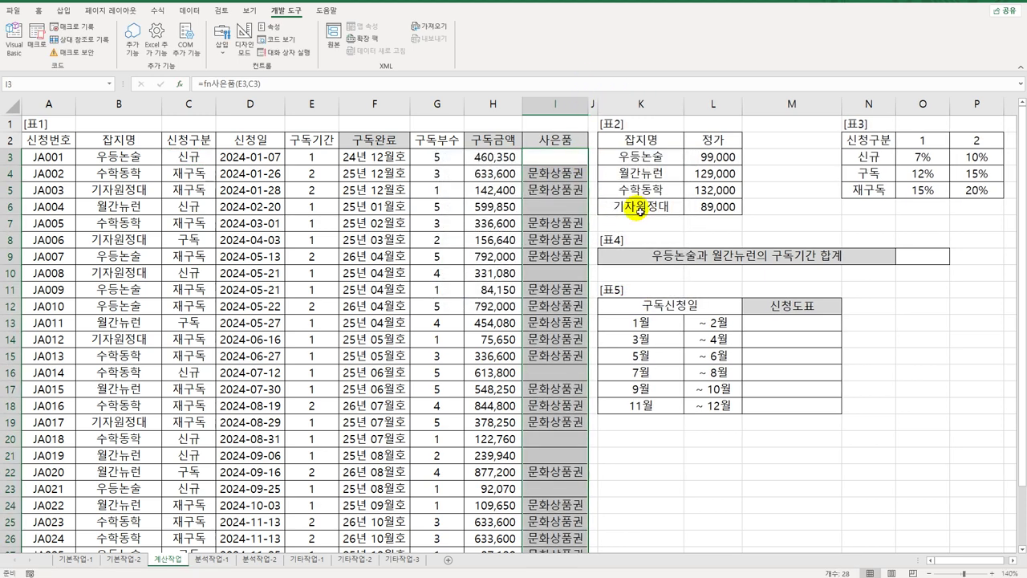
{"action": "left_click", "coordinate": [570, 175]}
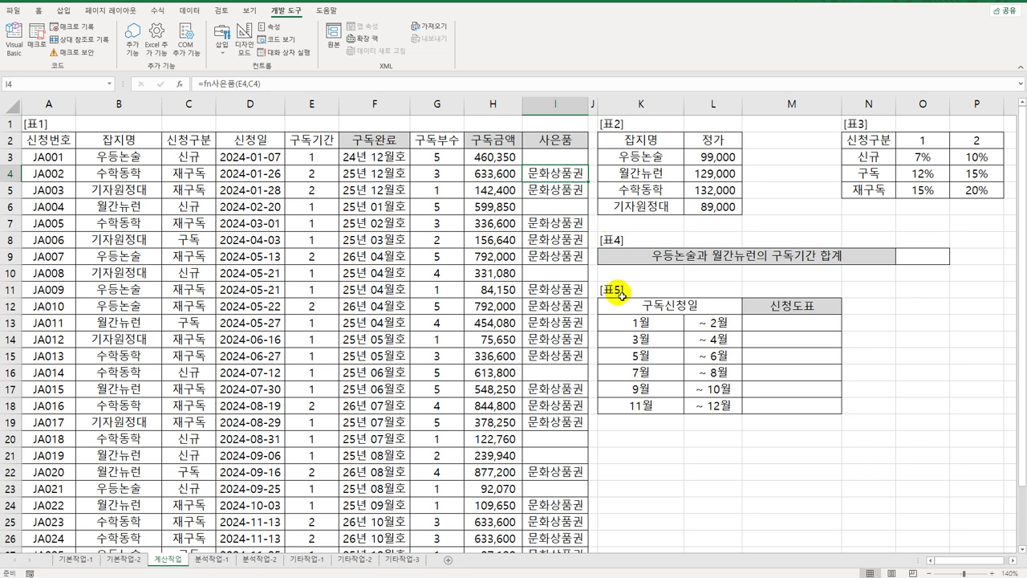
{"action": "left_click", "coordinate": [927, 265]}
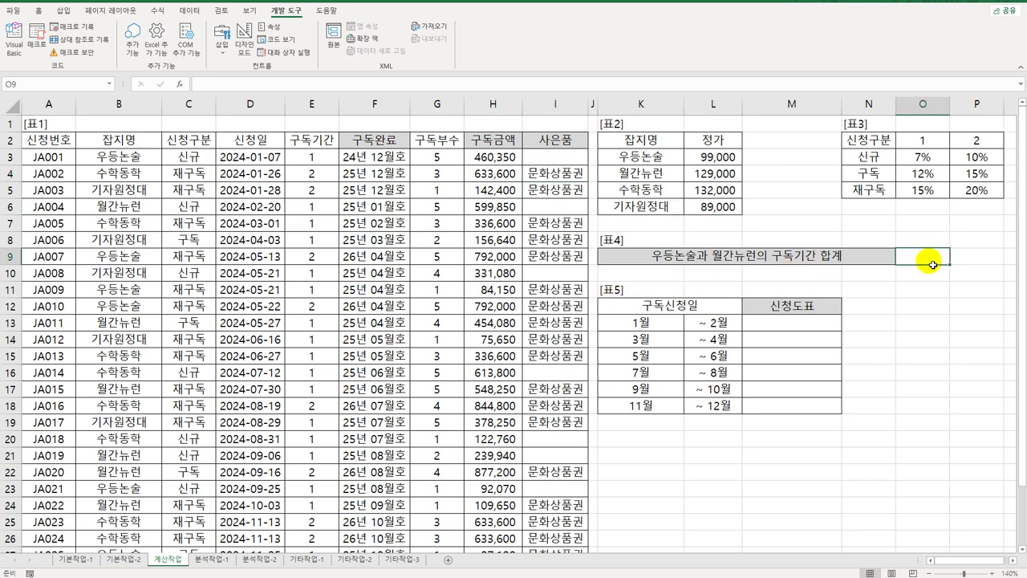
{"action": "left_click", "coordinate": [155, 164]}
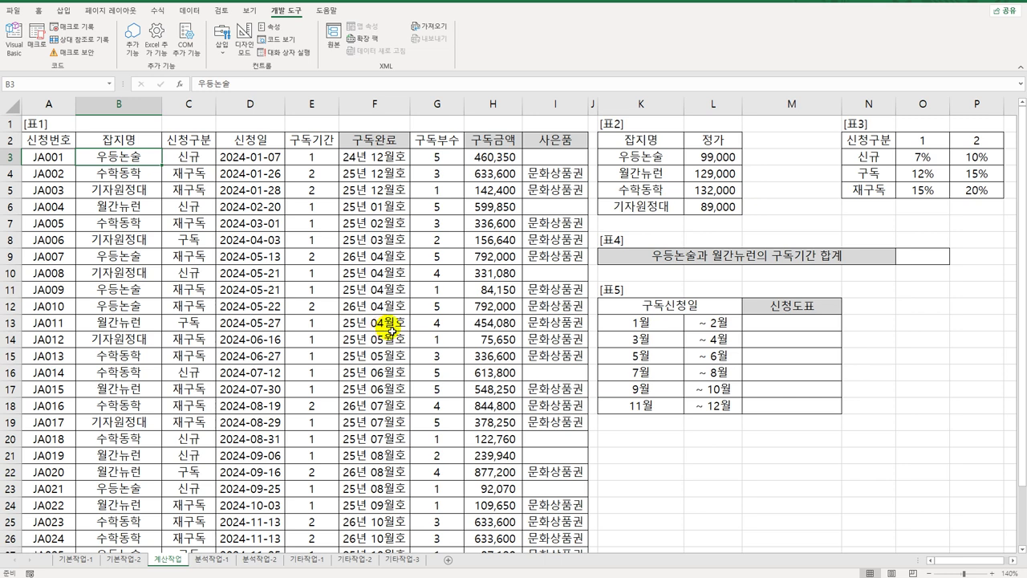
{"action": "left_click", "coordinate": [925, 257]}
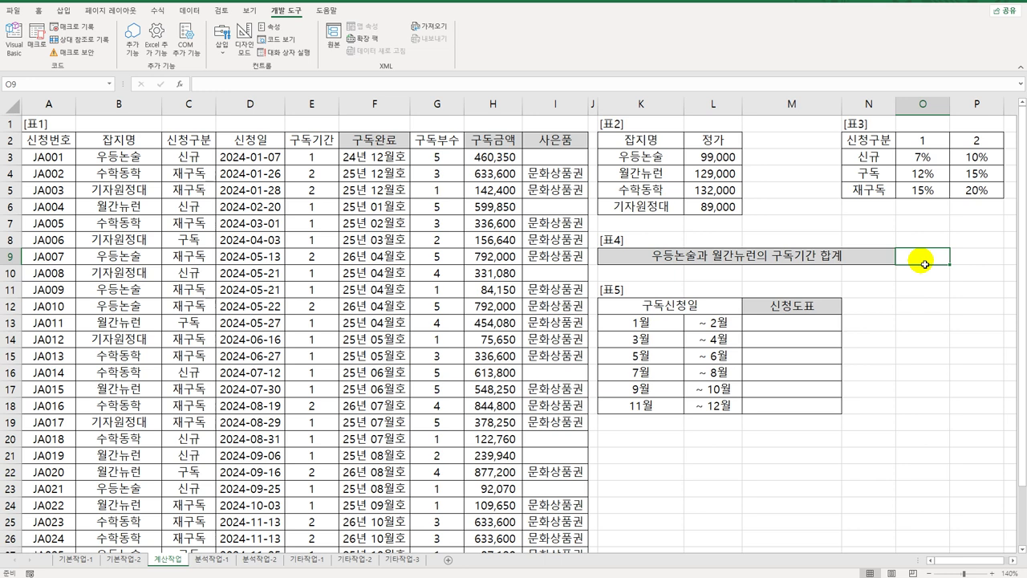
Step: In O9, start =SUM(IF( with conditions testing B3:B30 for 우등논술 and 월간뉴런
{"action": "type", "text": "=sum("}
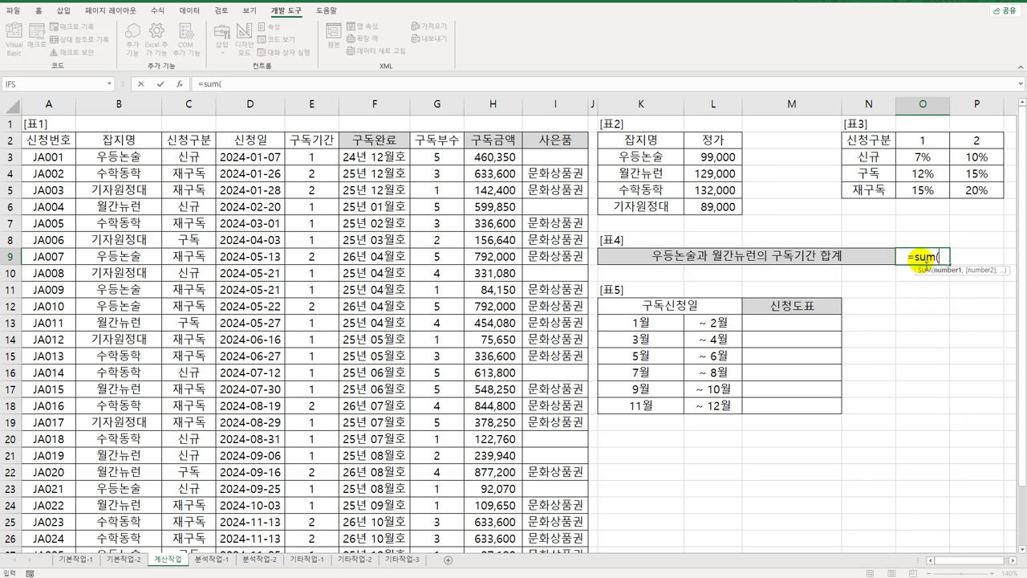
{"action": "type", "text": "if("}
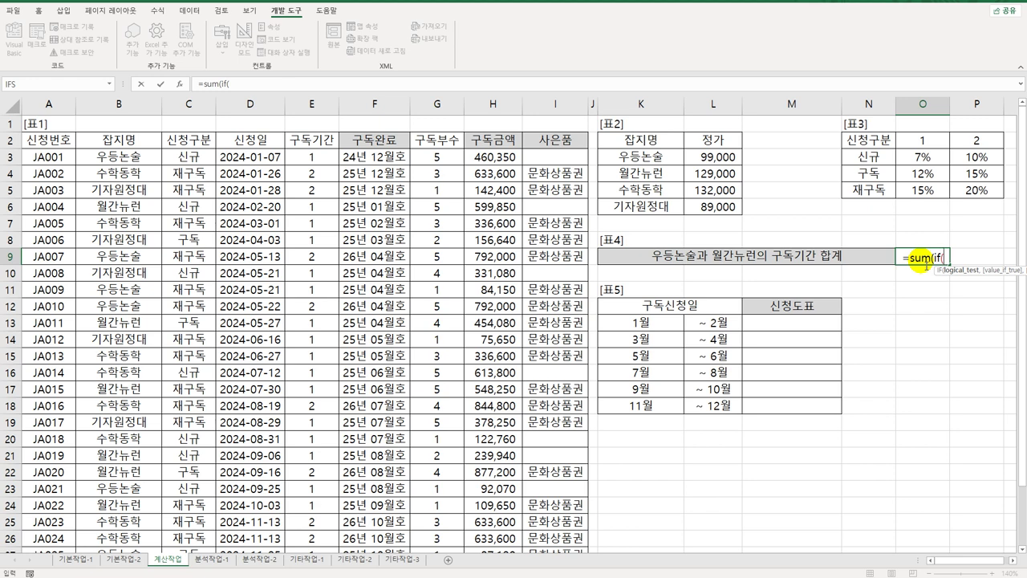
{"action": "type", "text": "("}
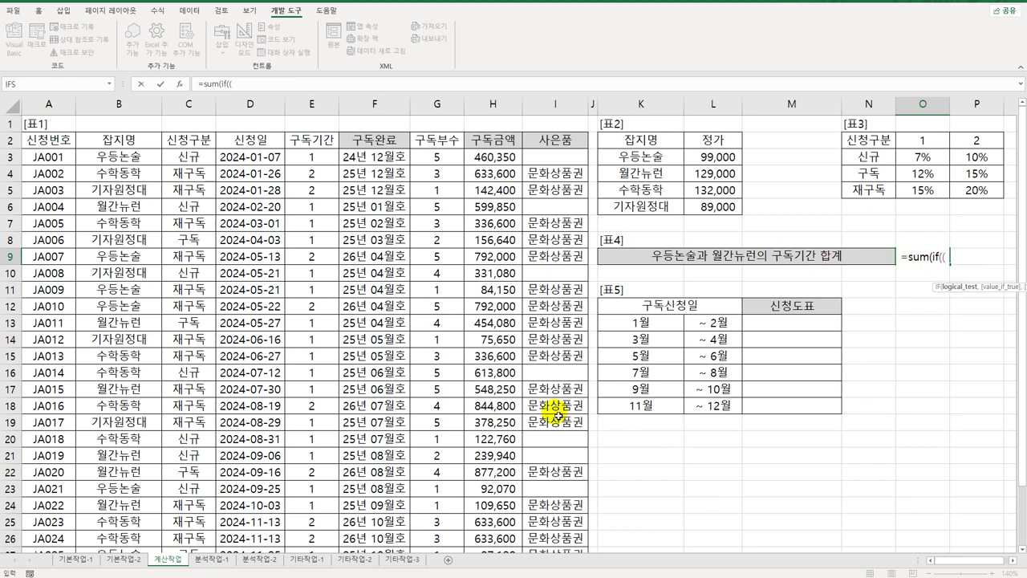
{"action": "left_click_drag", "start_coordinate": [135, 159], "coordinate": [121, 525]}
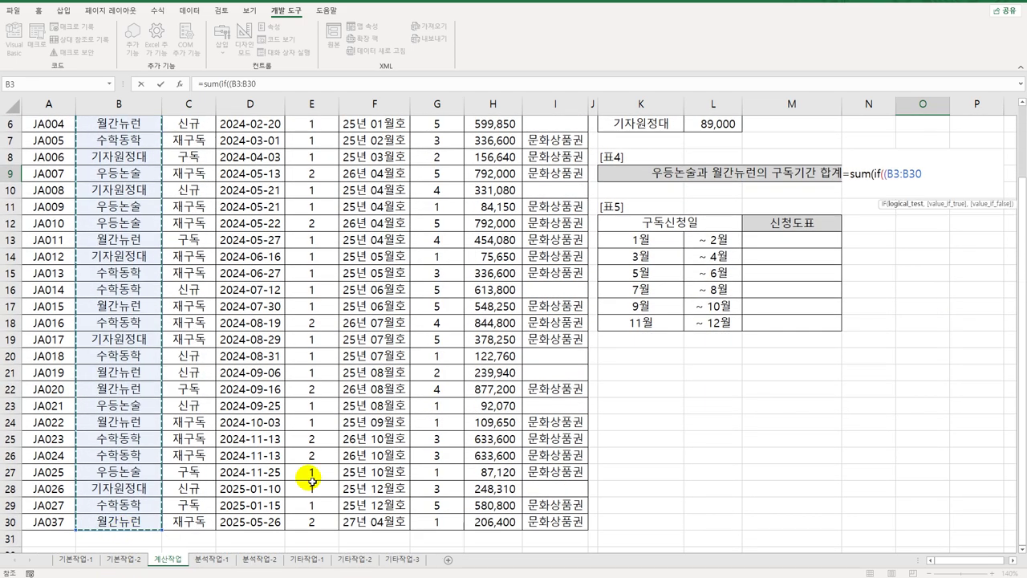
{"action": "scroll", "coordinate": [312, 479], "scroll_direction": "up", "scroll_amount": 2}
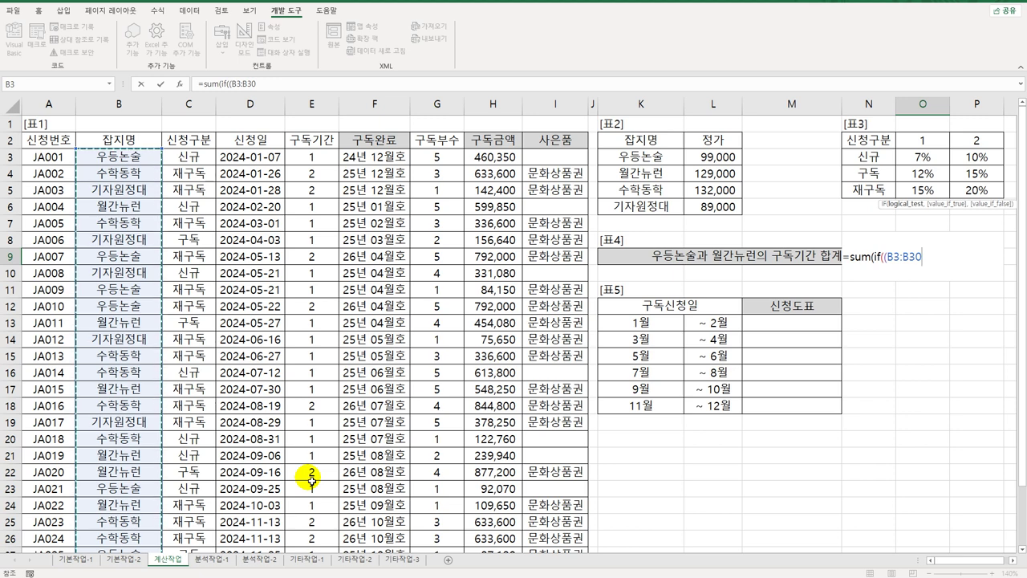
{"action": "type", "text": "="}
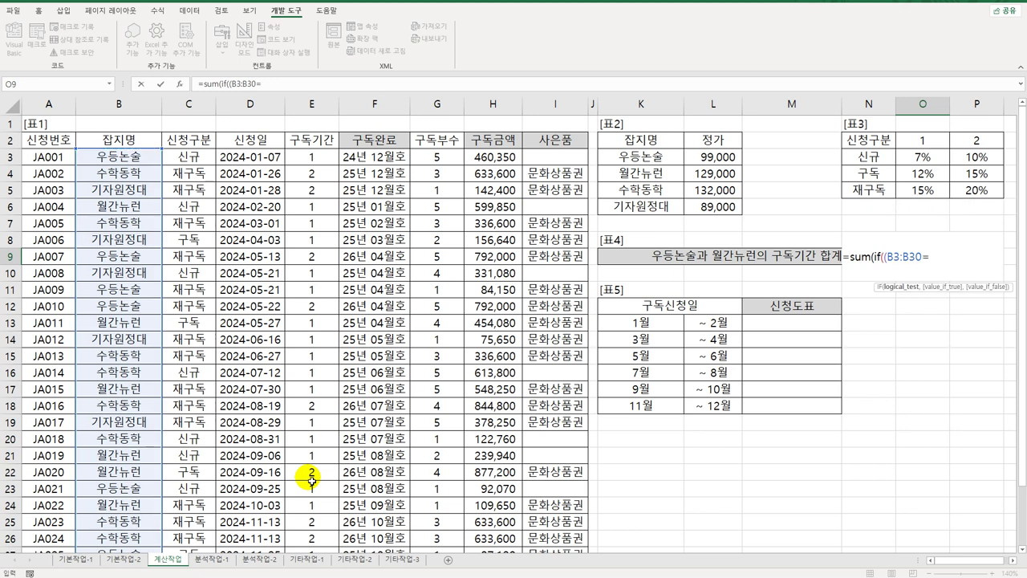
{"action": "type", "text": "\"ㅇ"}
{"action": "type", "text": "우드"}
{"action": "type", "text": "논술\""}
{"action": "type", "text": ")*"}
{"action": "type", "text": "("}
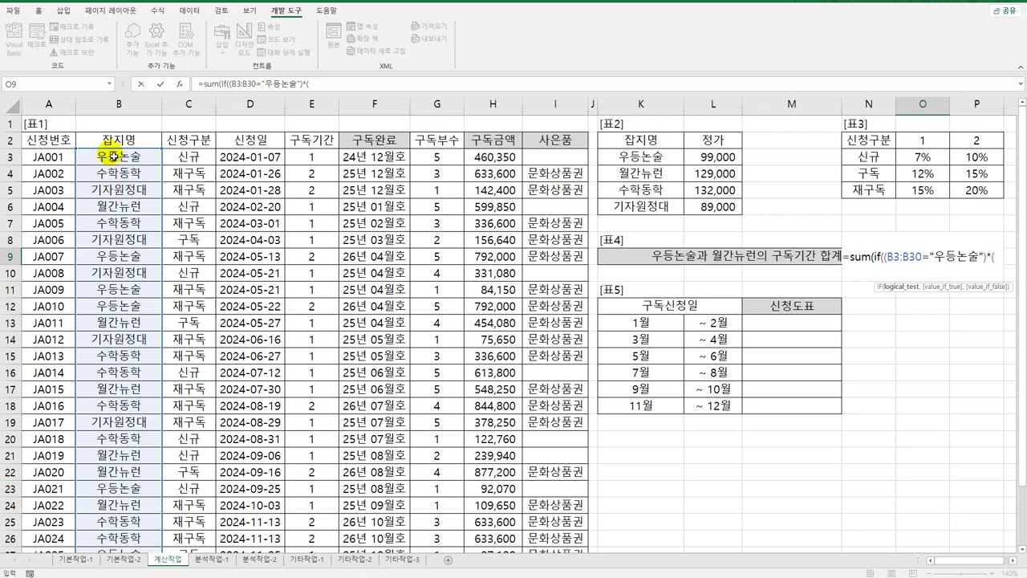
{"action": "left_click_drag", "start_coordinate": [104, 158], "coordinate": [127, 508]}
{"action": "type", "text": "="}
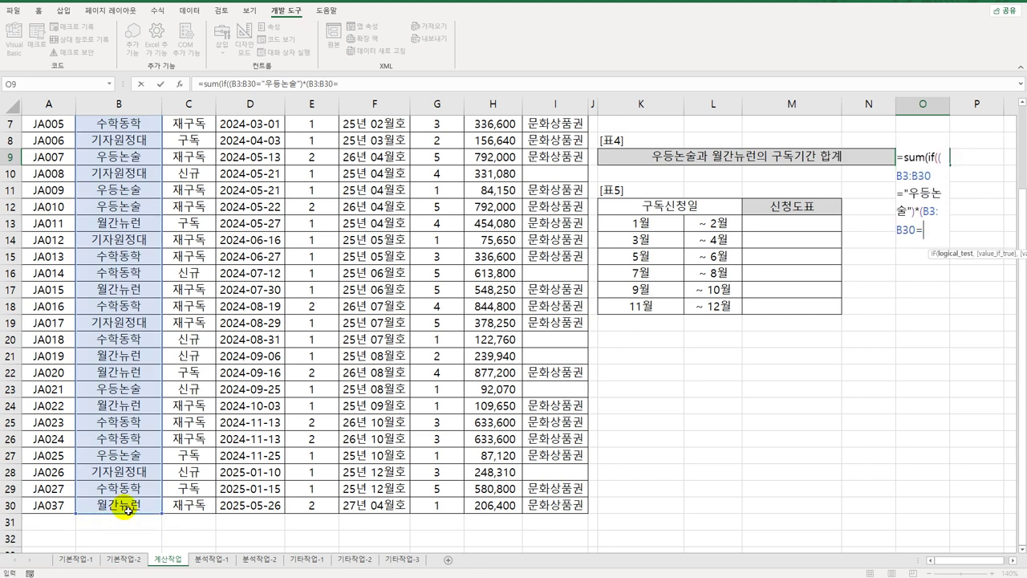
{"action": "type", "text": "\"월간뉴런"}
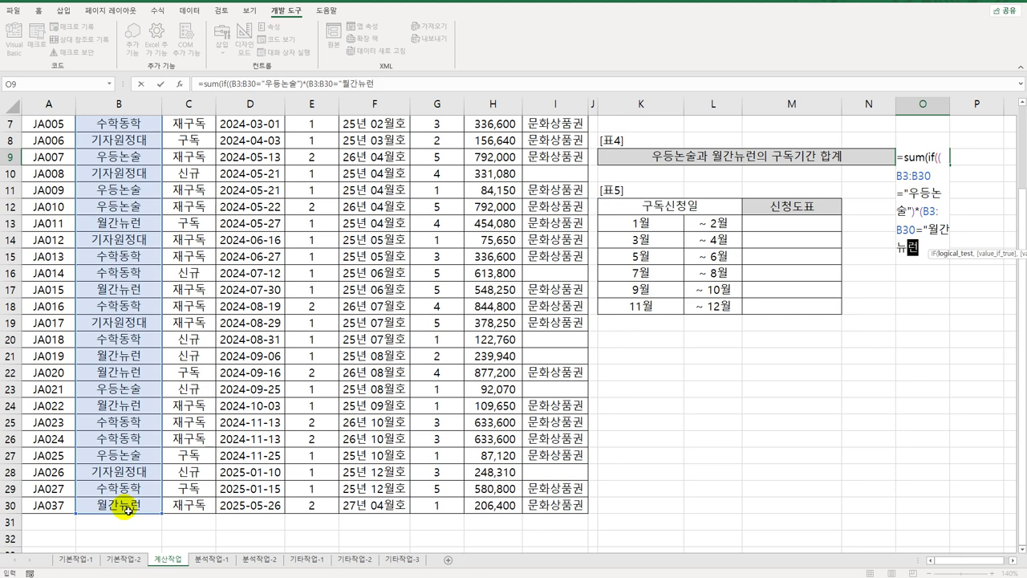
{"action": "type", "text": "\")"}
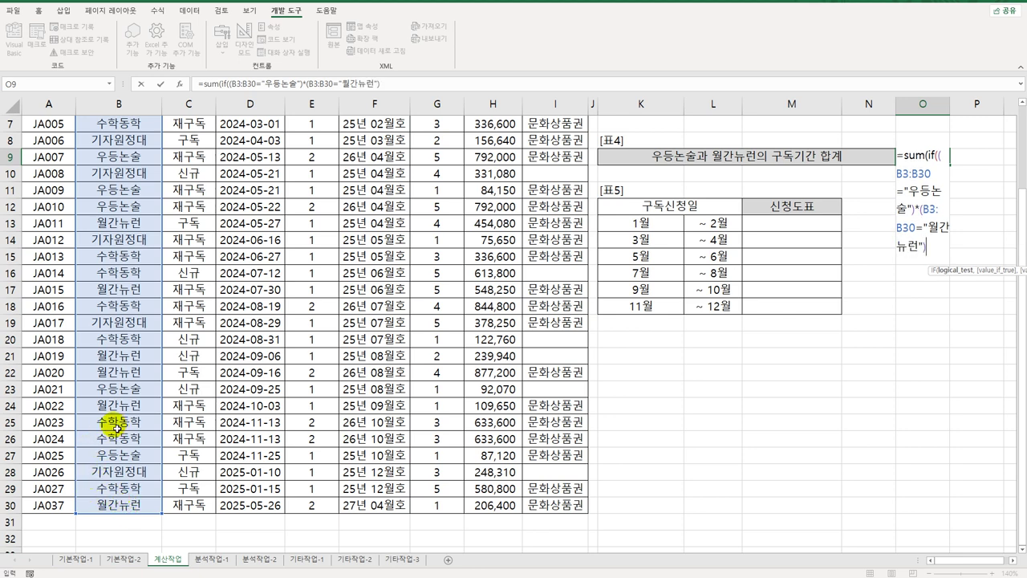
Step: Join the two conditions with + (OR), sum E3:E30, and commit as an array formula
{"action": "left_click", "coordinate": [921, 214]}
{"action": "left_click", "coordinate": [921, 214]}
{"action": "type", "text": "+"}
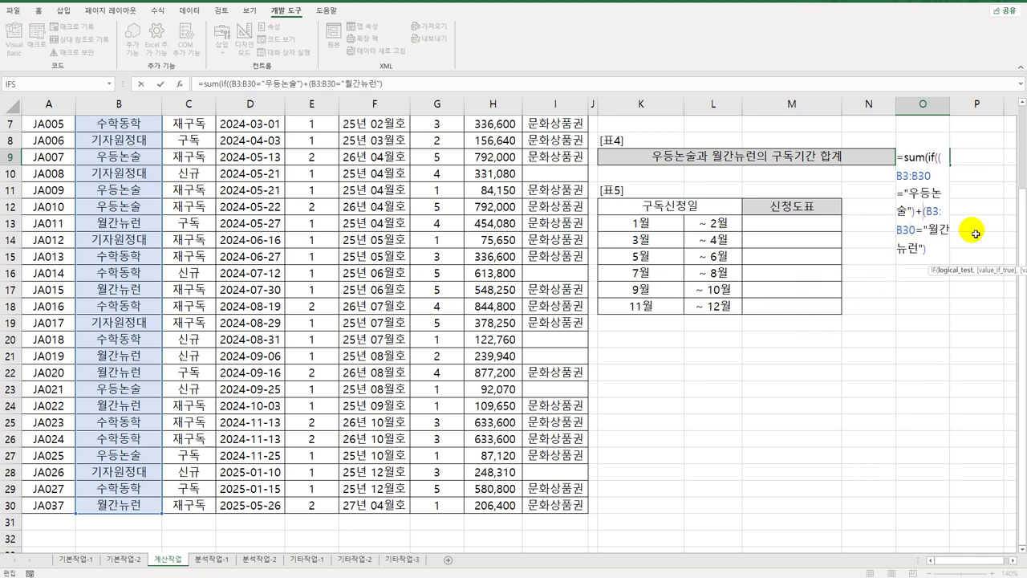
{"action": "left_click", "coordinate": [941, 255]}
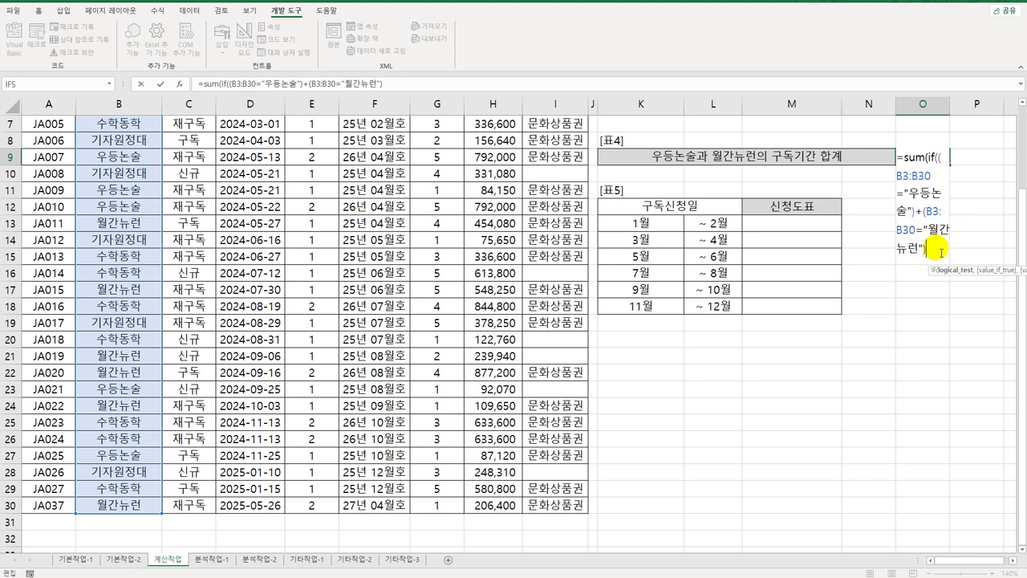
{"action": "type", "text": ","}
{"action": "scroll", "coordinate": [570, 292], "scroll_direction": "up", "scroll_amount": 2}
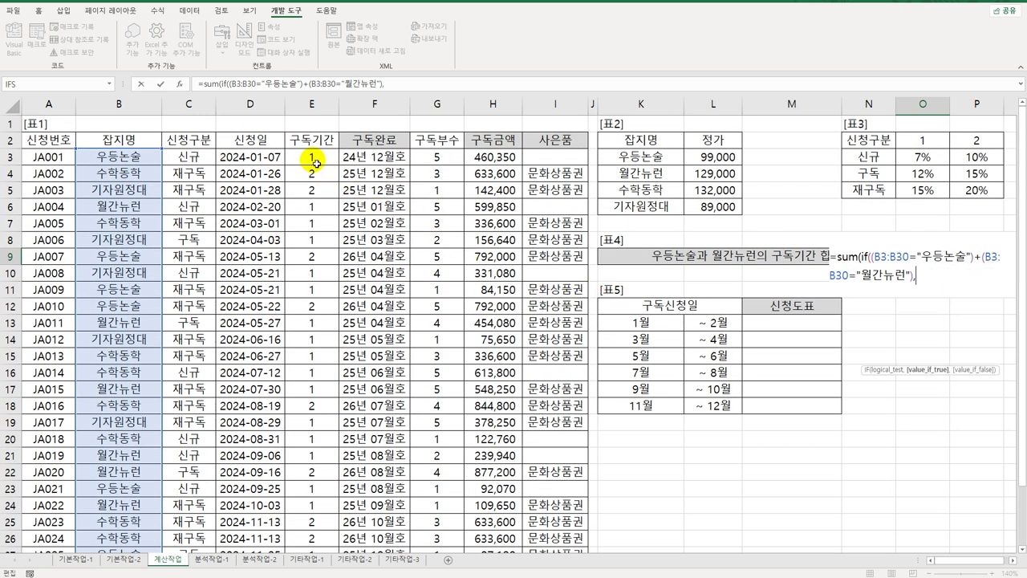
{"action": "left_click_drag", "start_coordinate": [315, 162], "coordinate": [315, 525]}
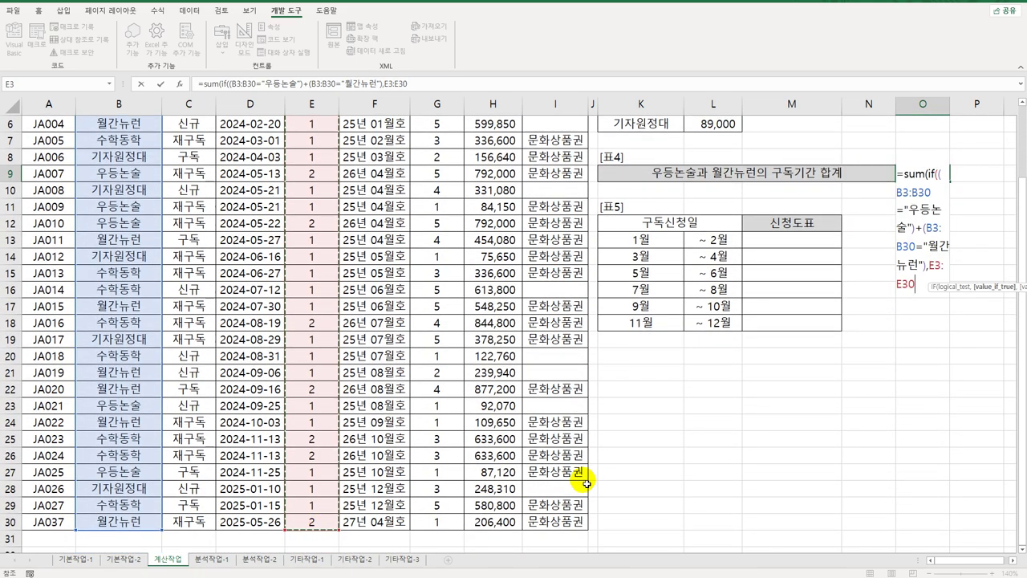
{"action": "type", "text": ")"}
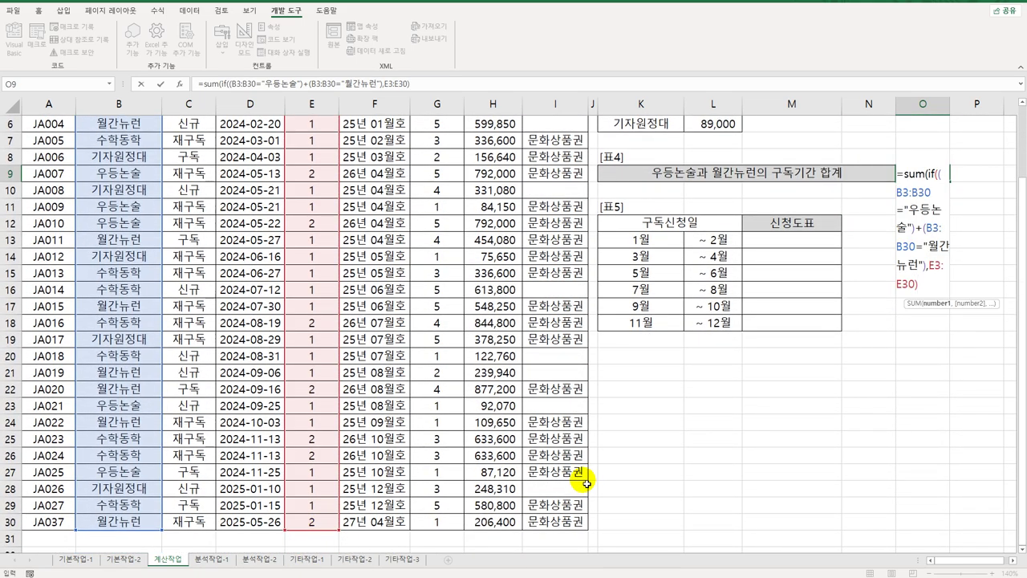
{"action": "type", "text": ")"}
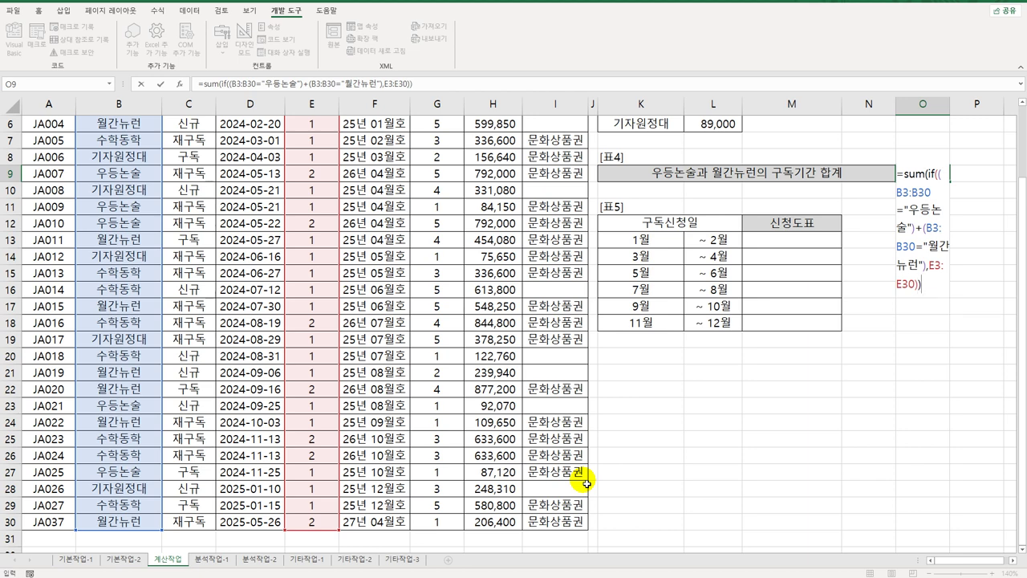
{"action": "key", "text": "ctrl+shift+Return"}
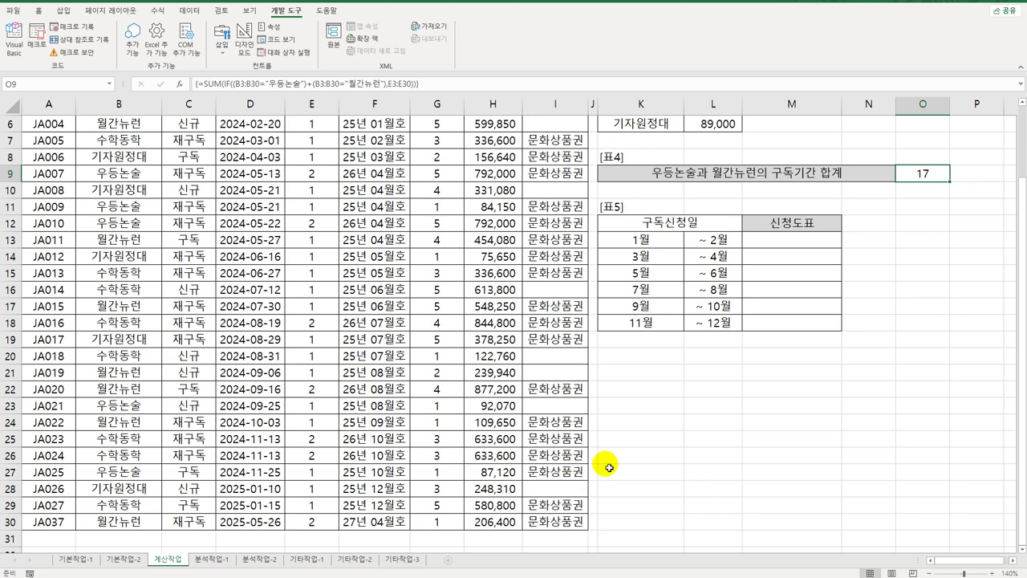
Step: Append &"년" to the O9 array formula so the total displays 17년
{"action": "double_click", "coordinate": [931, 173]}
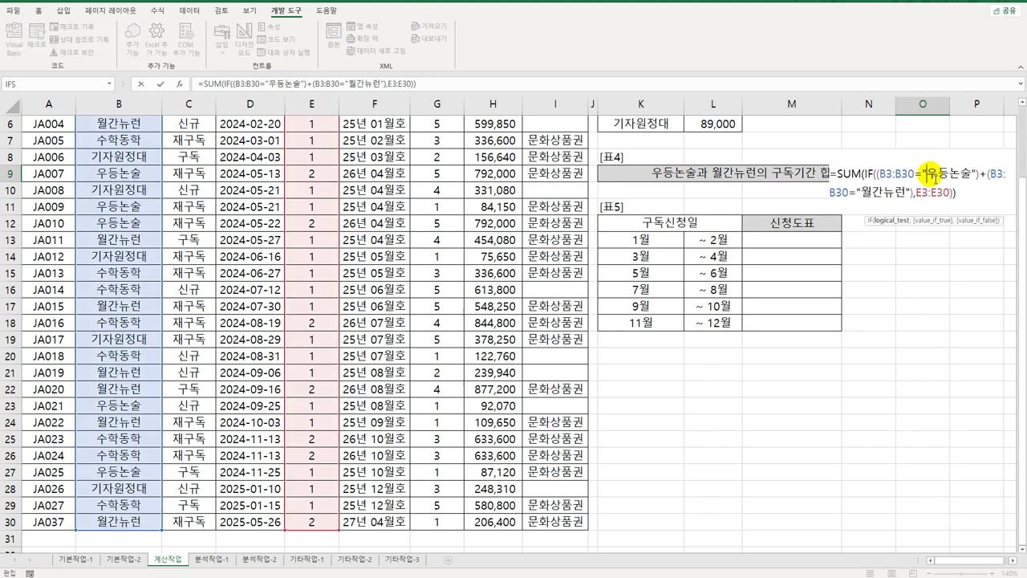
{"action": "left_click", "coordinate": [971, 198]}
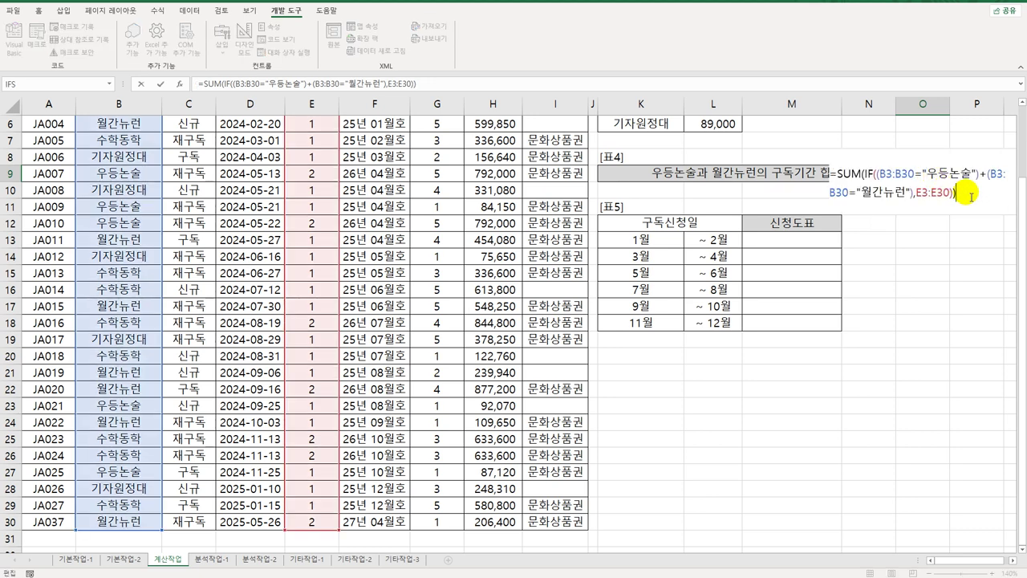
{"action": "type", "text": "&\""}
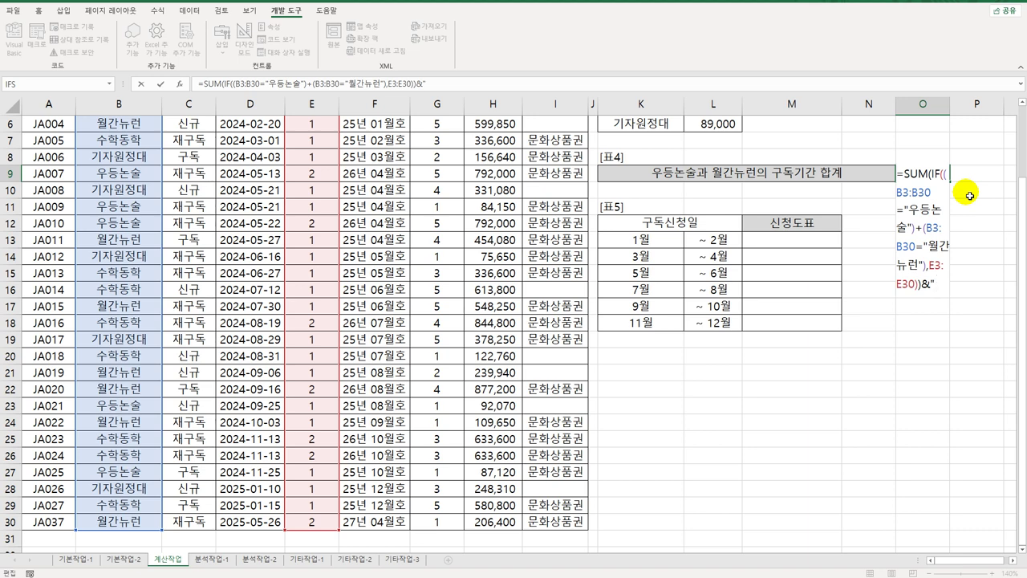
{"action": "type", "text": "년\""}
{"action": "key", "text": "ctrl+shift+Return"}
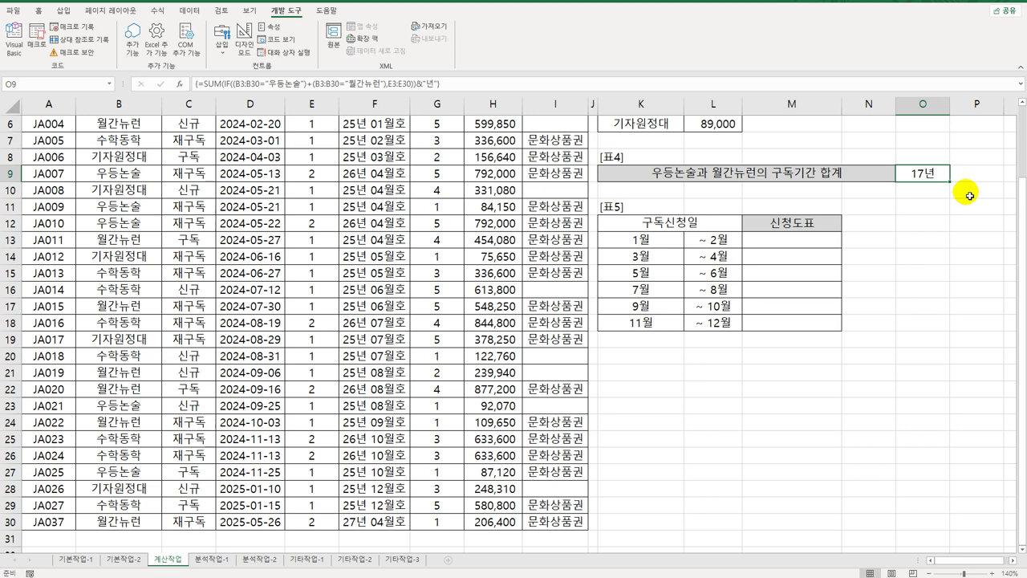
Step: Check the D3 dates and 표5 month bins, then select M13:M18 for the results
{"action": "left_click", "coordinate": [811, 244]}
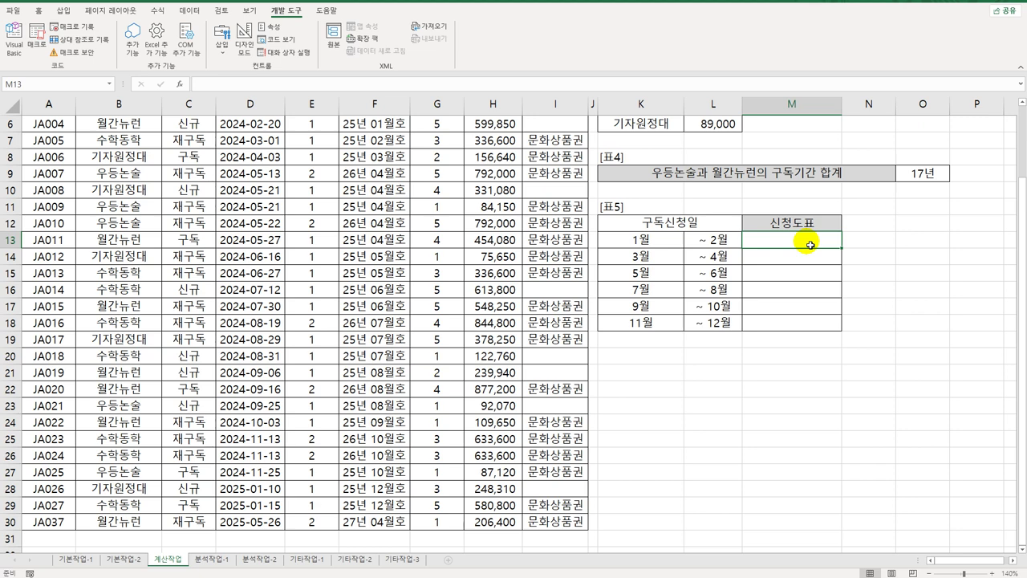
{"action": "scroll", "coordinate": [474, 261], "scroll_direction": "up", "scroll_amount": 2}
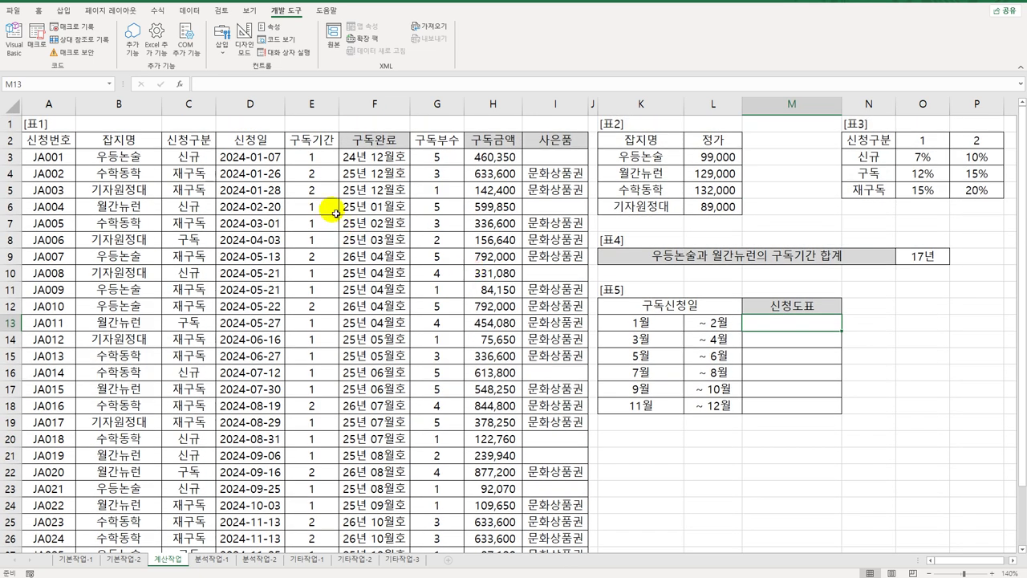
{"action": "left_click", "coordinate": [265, 157]}
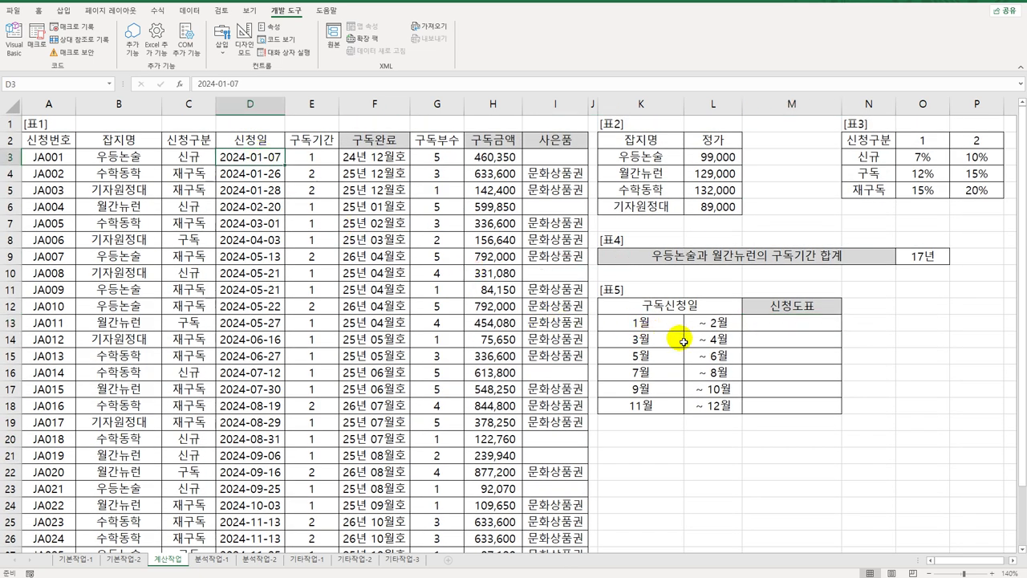
{"action": "left_click_drag", "start_coordinate": [667, 328], "coordinate": [711, 322]}
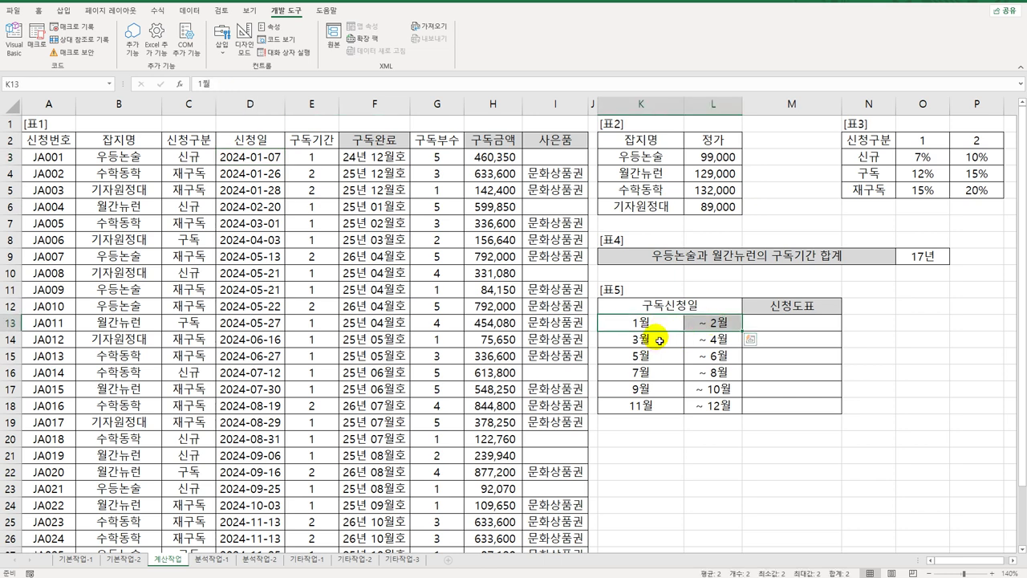
{"action": "left_click_drag", "start_coordinate": [659, 341], "coordinate": [703, 340]}
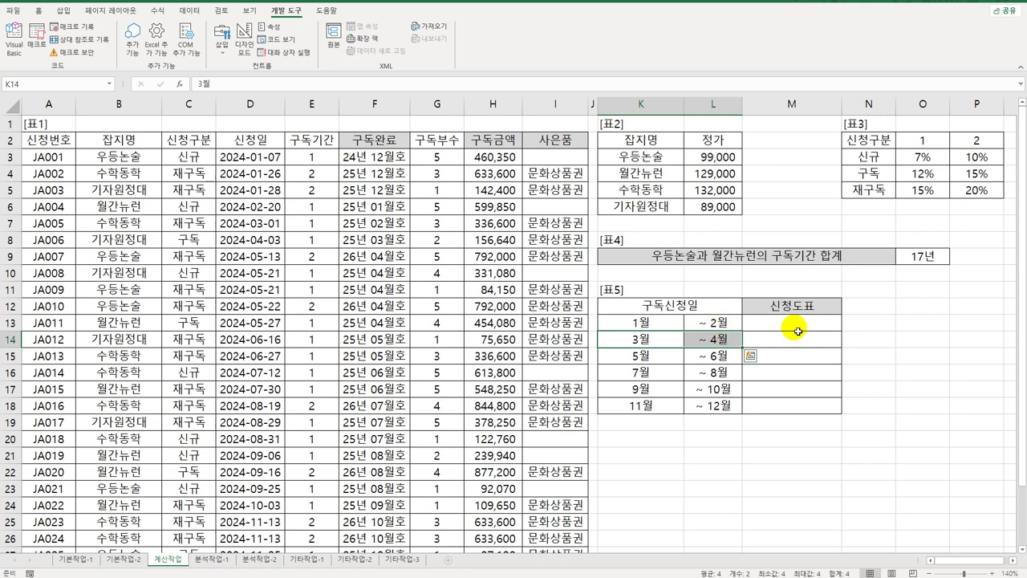
{"action": "left_click", "coordinate": [774, 324]}
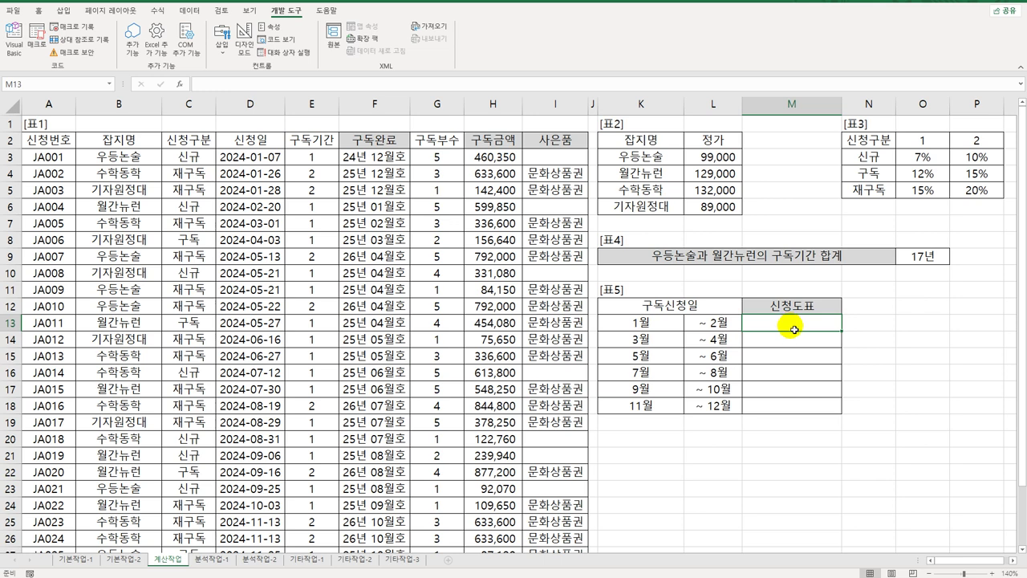
{"action": "left_click_drag", "start_coordinate": [792, 330], "coordinate": [790, 414]}
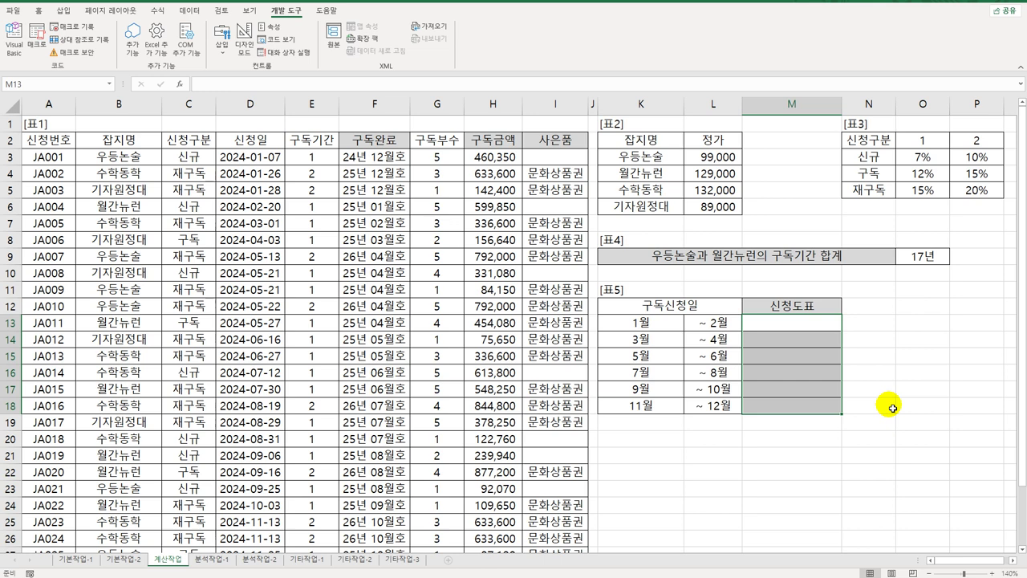
Step: Type =FREQUENCY(D3:D30,L13:L18) into the selected M13:M18 range
{"action": "type", "text": "="}
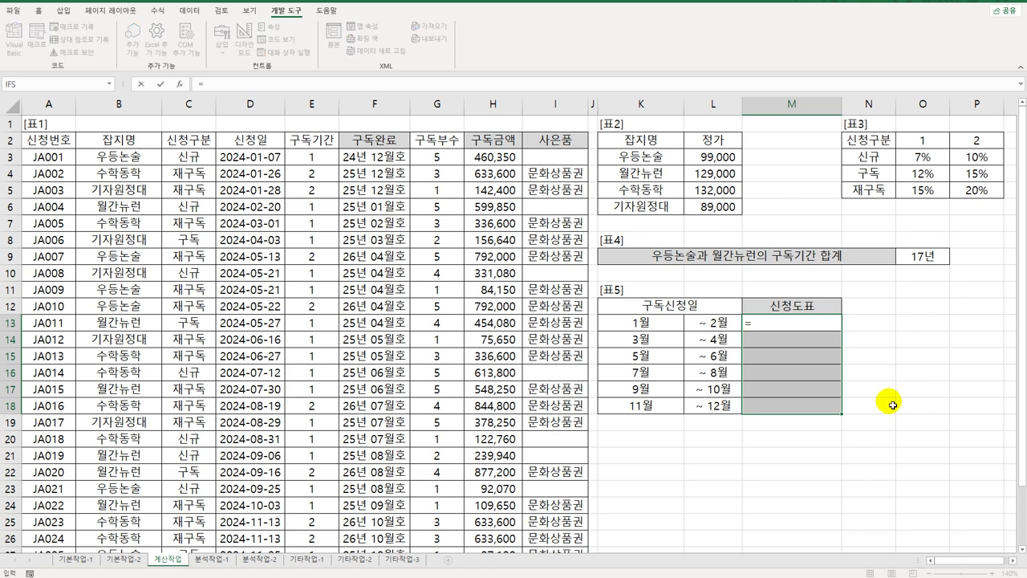
{"action": "type", "text": "ㄹ"}
{"action": "key", "text": "BackSpace"}
{"action": "type", "text": "fr"}
{"action": "key", "text": "Tab"}
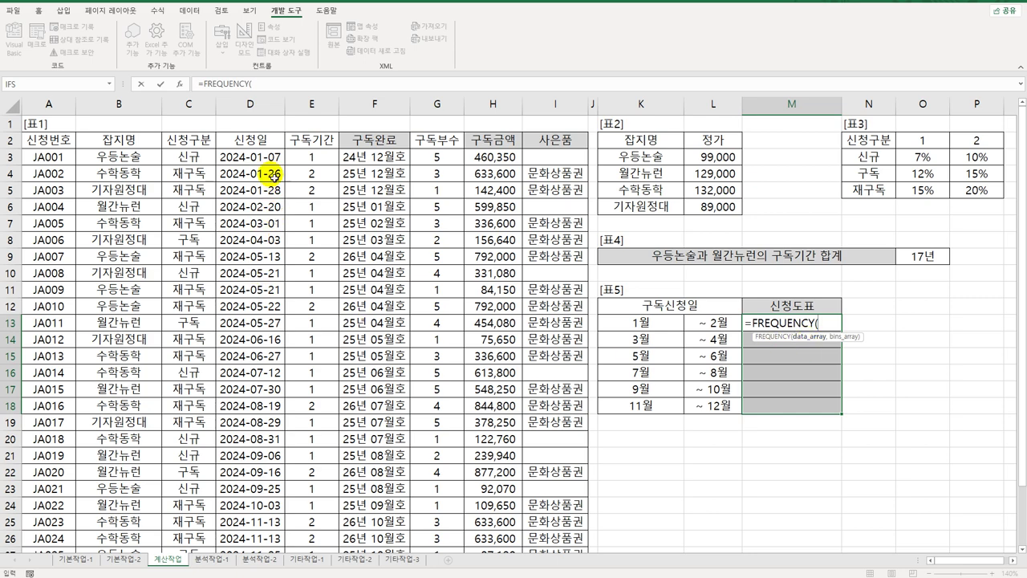
{"action": "left_click_drag", "start_coordinate": [265, 157], "coordinate": [254, 523]}
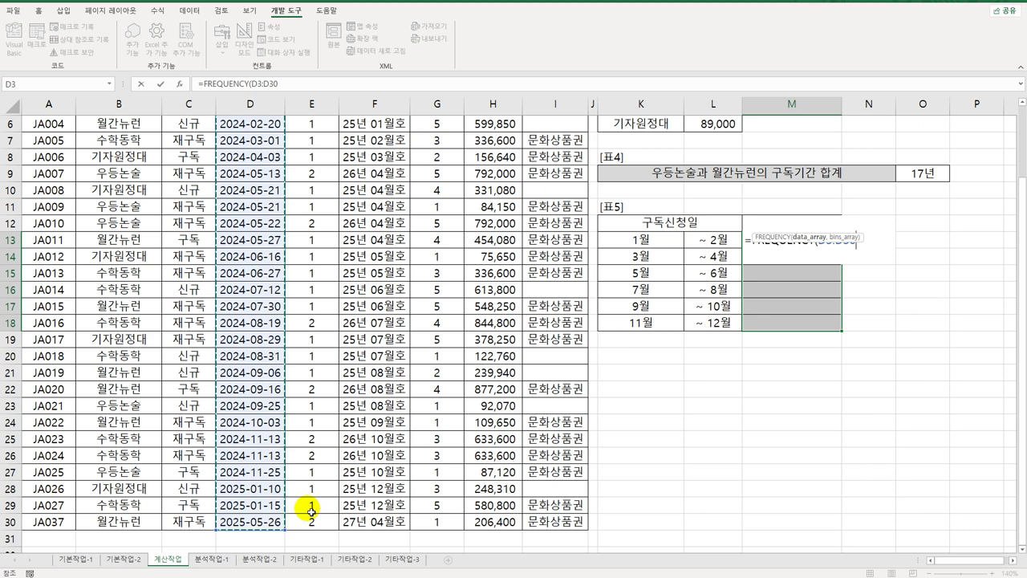
{"action": "type", "text": ","}
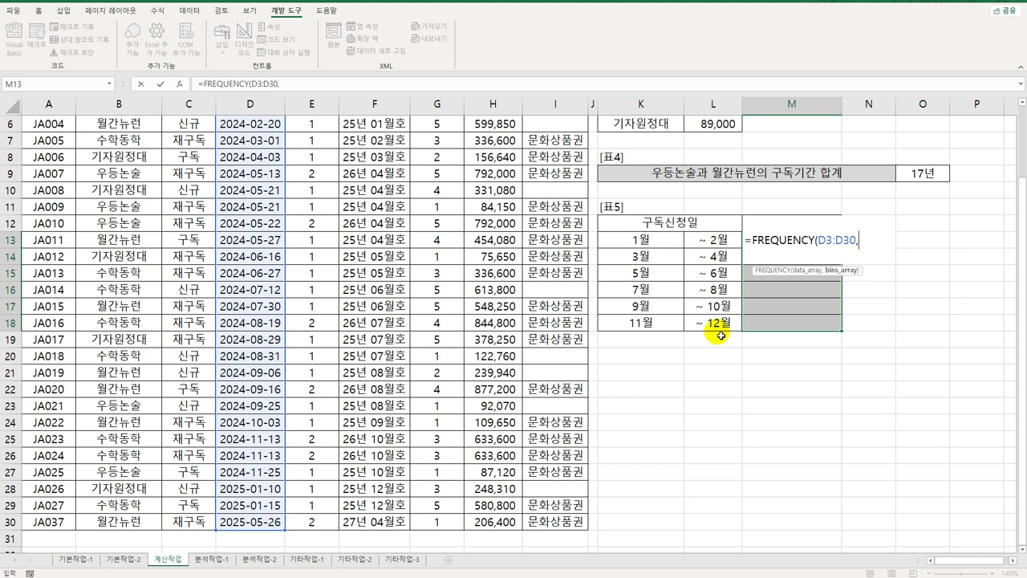
{"action": "left_click_drag", "start_coordinate": [715, 239], "coordinate": [717, 322]}
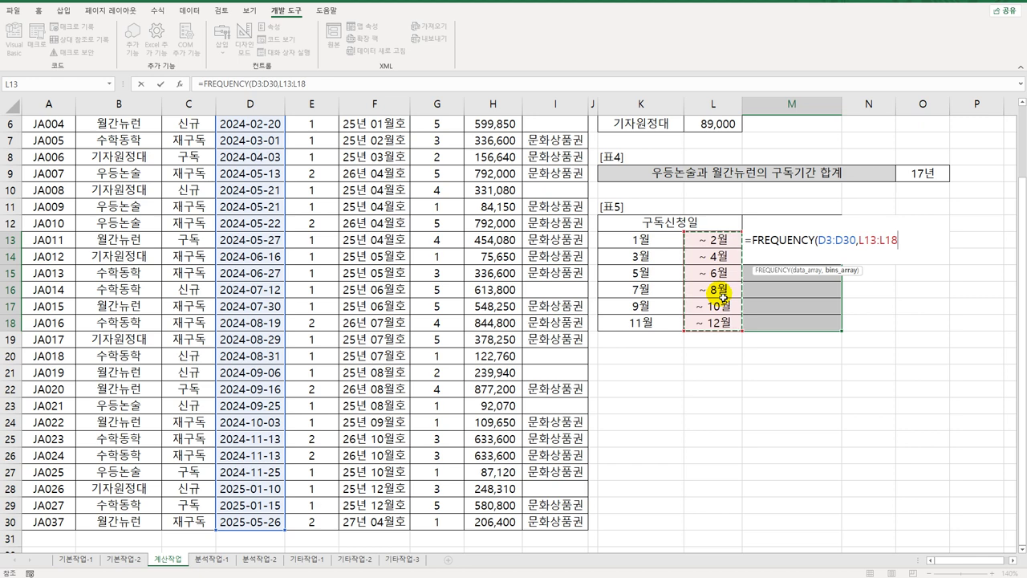
{"action": "type", "text": ")"}
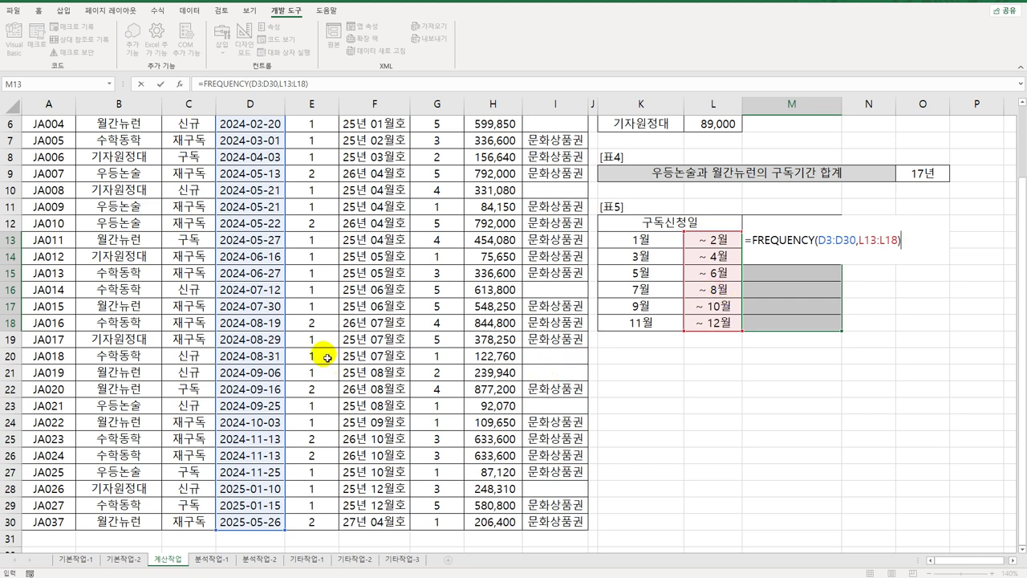
{"action": "scroll", "coordinate": [326, 353], "scroll_direction": "up", "scroll_amount": 2}
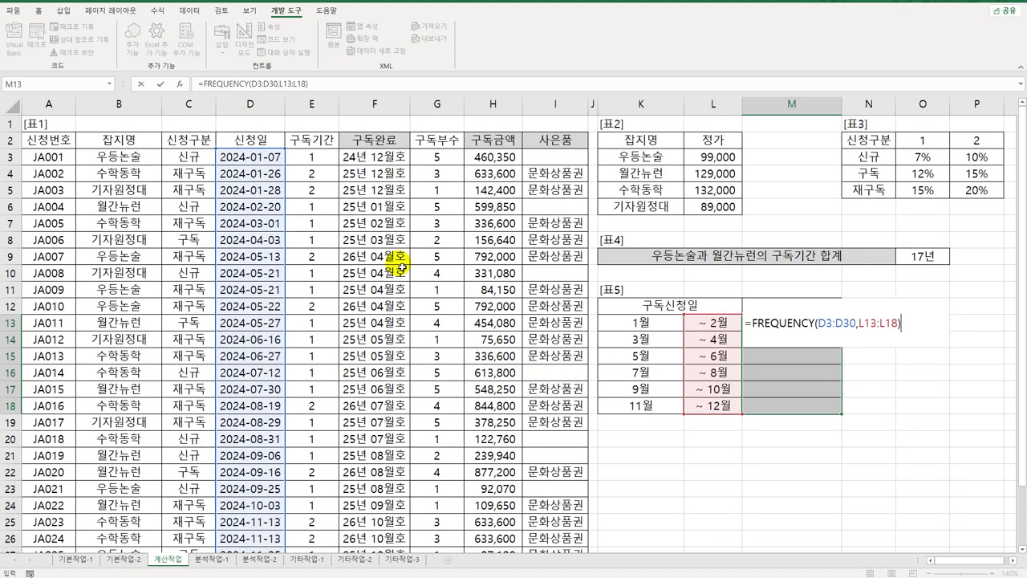
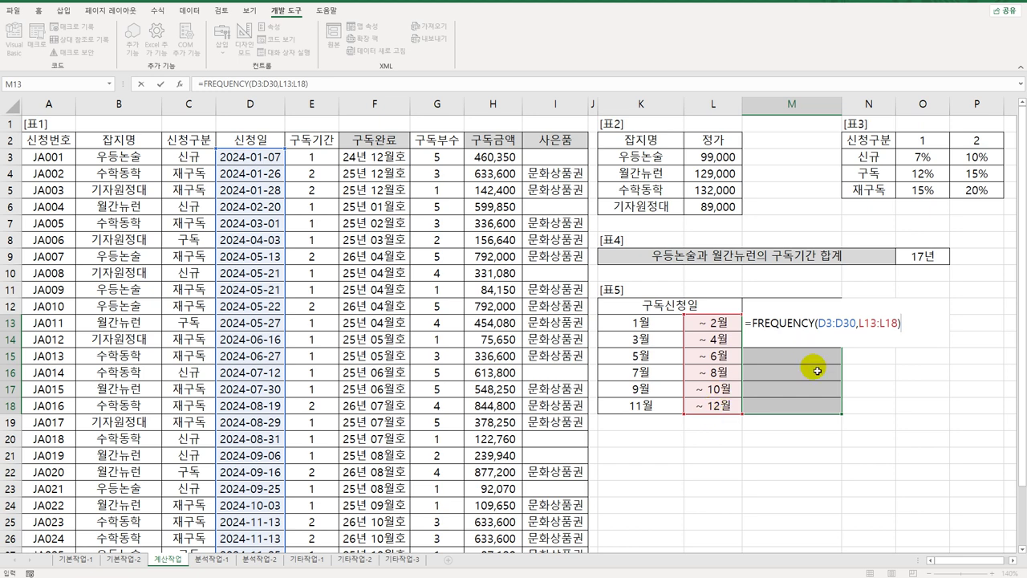
Step: Enter =FREQUENCY(MONTH(D3:D30),L13:L18) as an array formula in M13:M18, giving 6, 2, 8, 5, 4, 3
{"action": "left_click", "coordinate": [817, 322]}
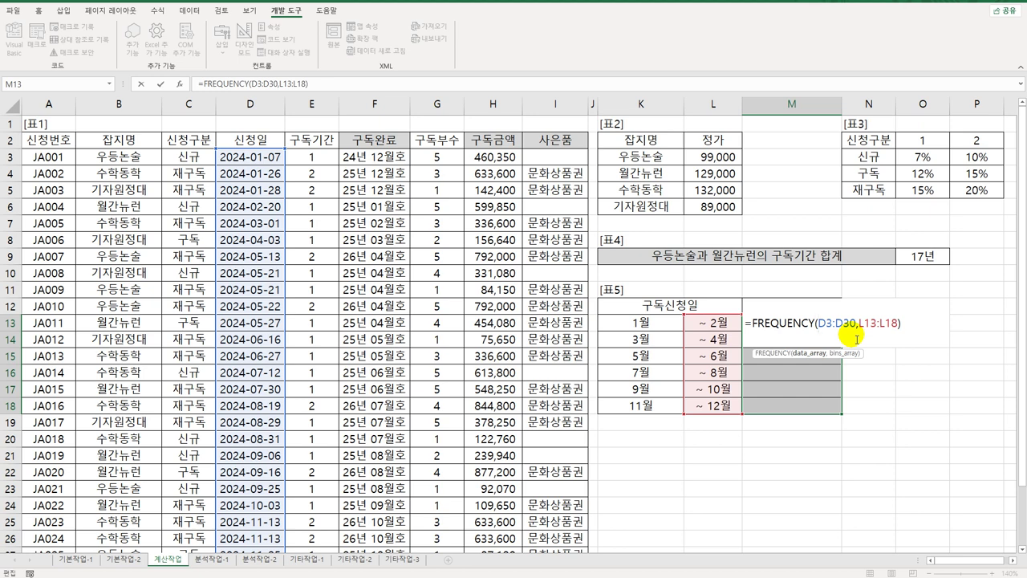
{"action": "type", "text": "mon"}
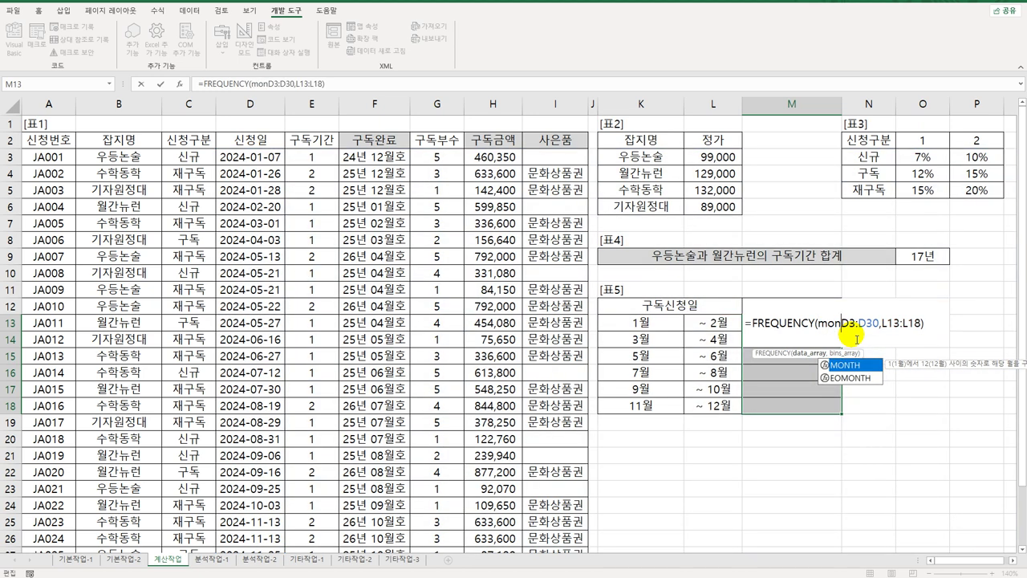
{"action": "key", "text": "Tab"}
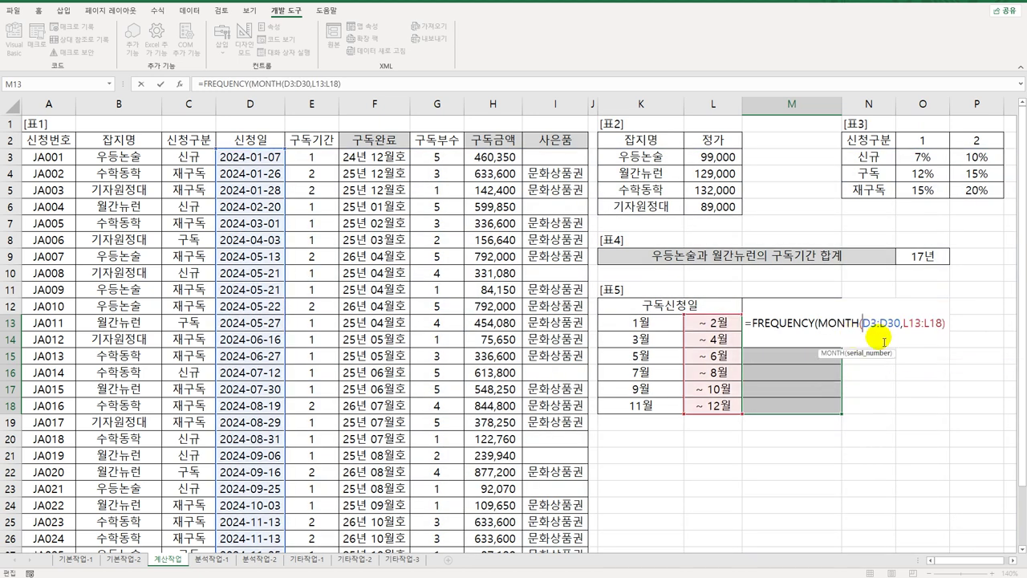
{"action": "left_click", "coordinate": [902, 324]}
{"action": "type", "text": ")"}
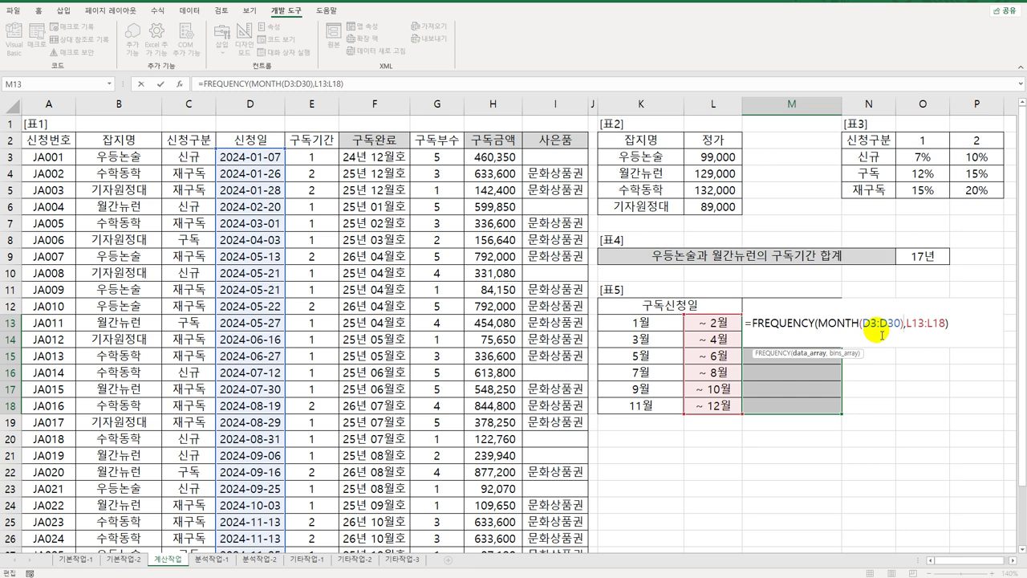
{"action": "key", "text": "ctrl+shift+Return"}
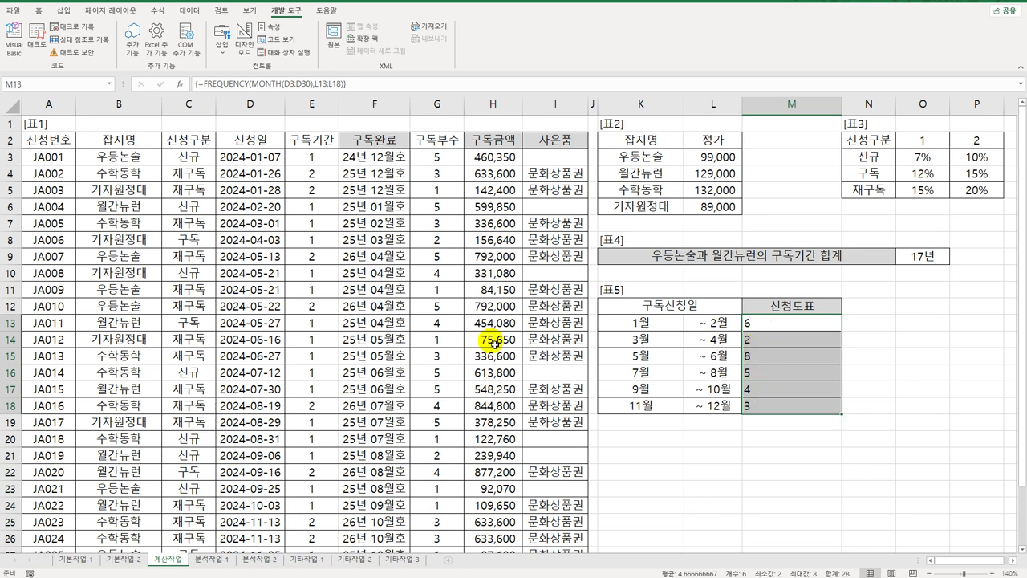
Step: Begin wrapping the M13 formula in REPT(", switching to Korean input for the symbol
{"action": "left_click", "coordinate": [198, 83]}
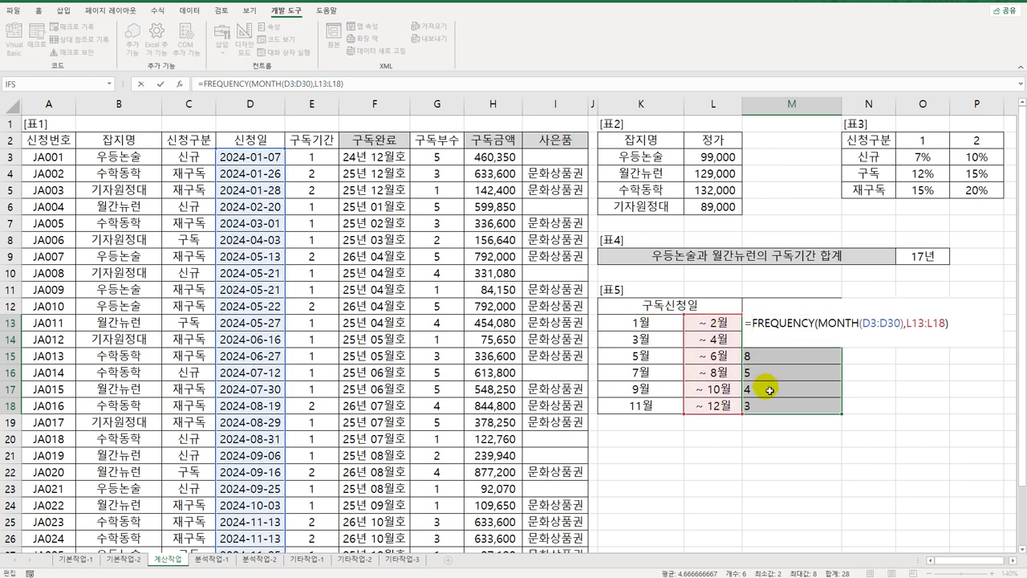
{"action": "type", "text": "rept"}
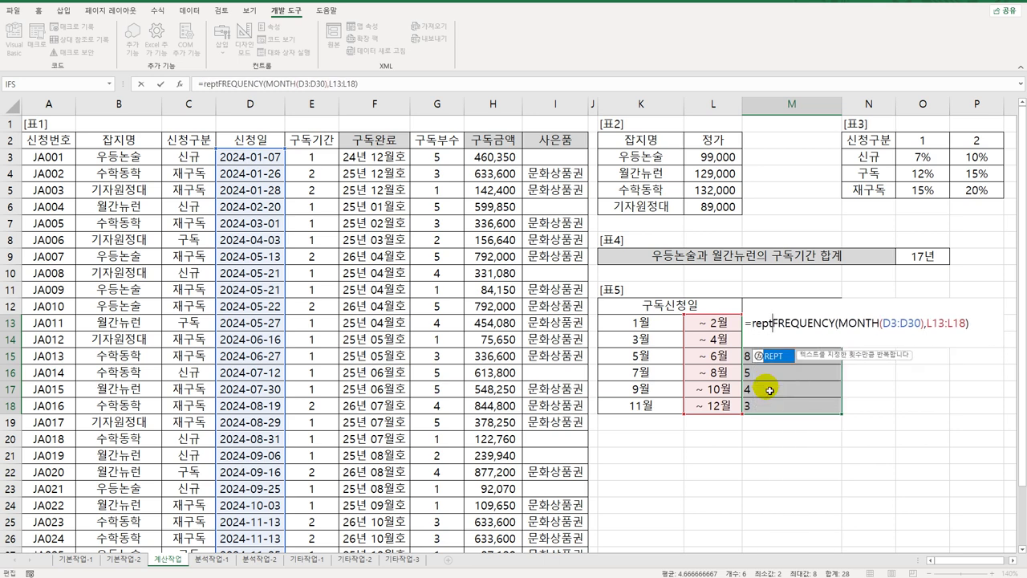
{"action": "key", "text": "Tab"}
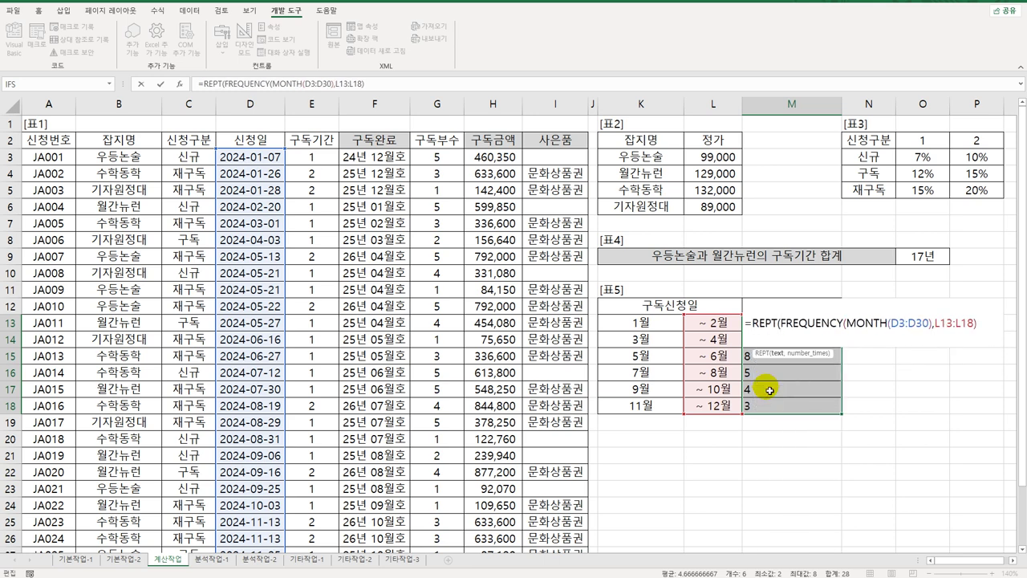
{"action": "type", "text": "\""}
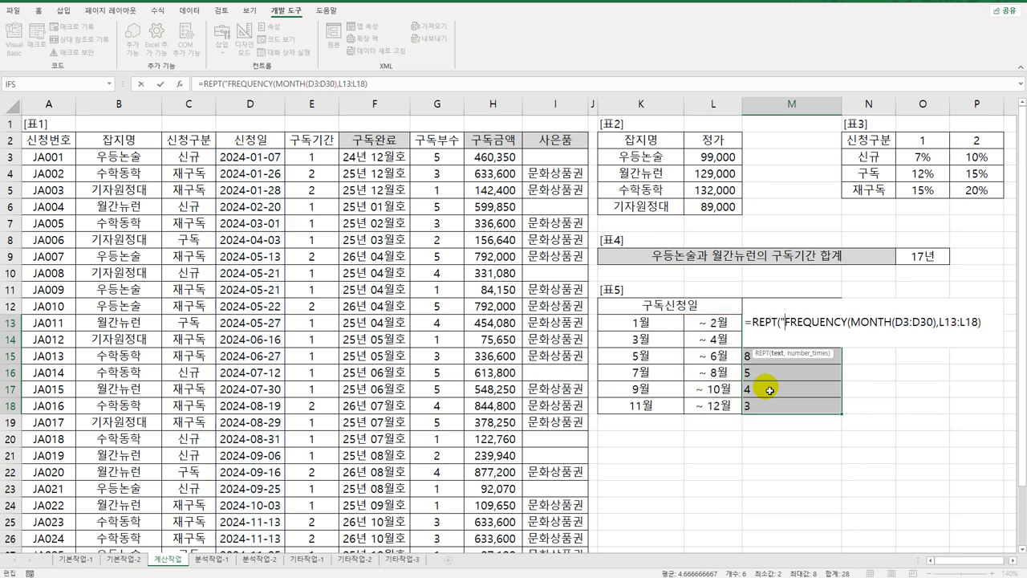
{"action": "type", "text": "a"}
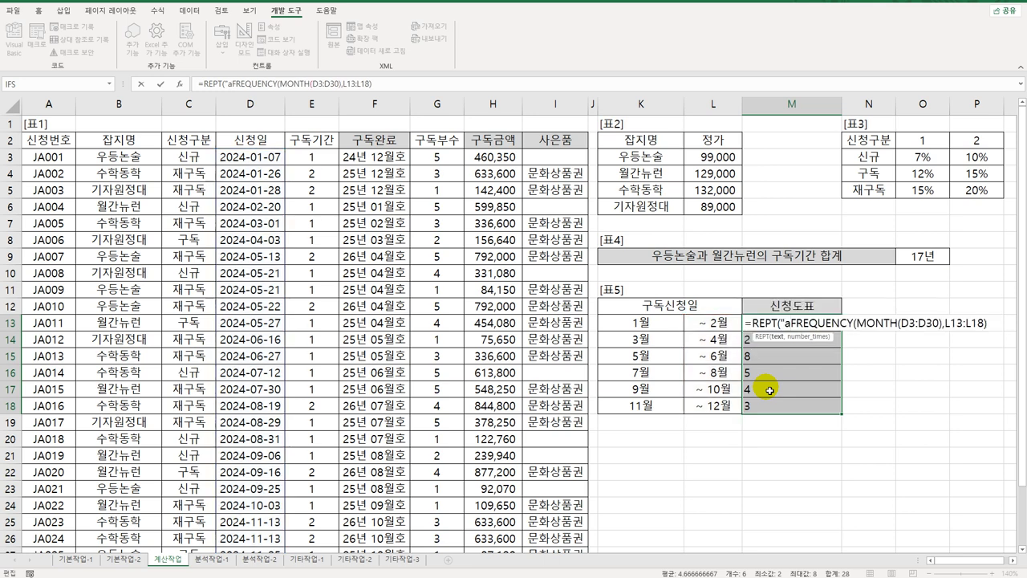
{"action": "key", "text": "BackSpace"}
{"action": "key", "text": "Hangul"}
{"action": "type", "text": "ㅁ"}
Step: Insert ◈ as REPT's repeated character, commit the array formula, then go to 분석작업-1
{"action": "key", "text": "Hangul_Hanja"}
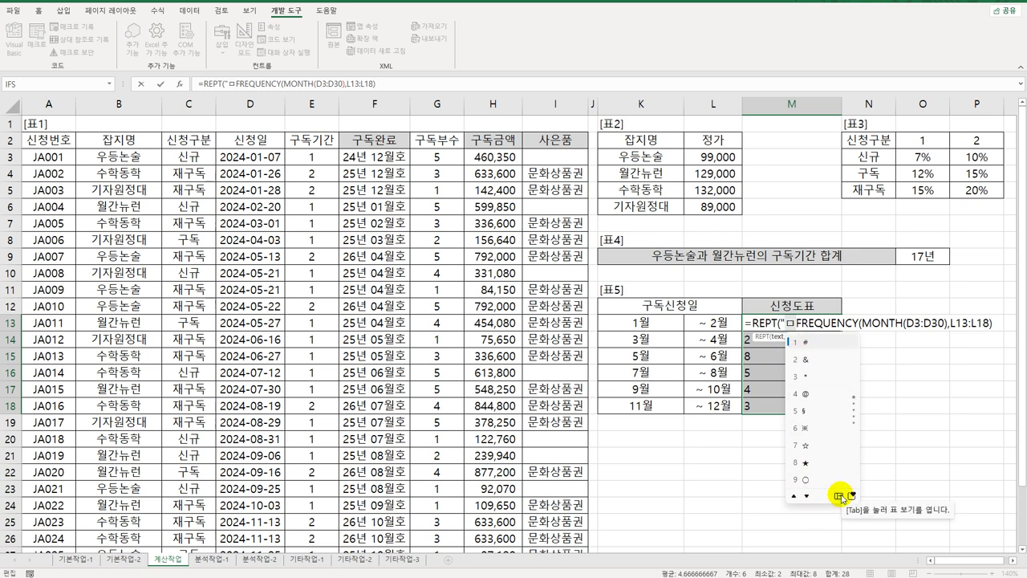
{"action": "left_click", "coordinate": [839, 496]}
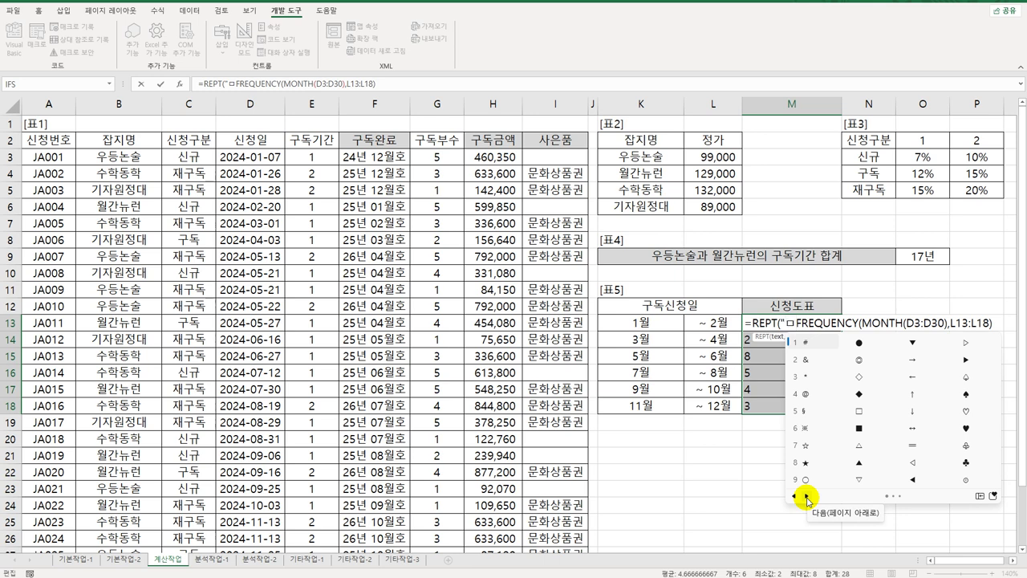
{"action": "left_click", "coordinate": [806, 496]}
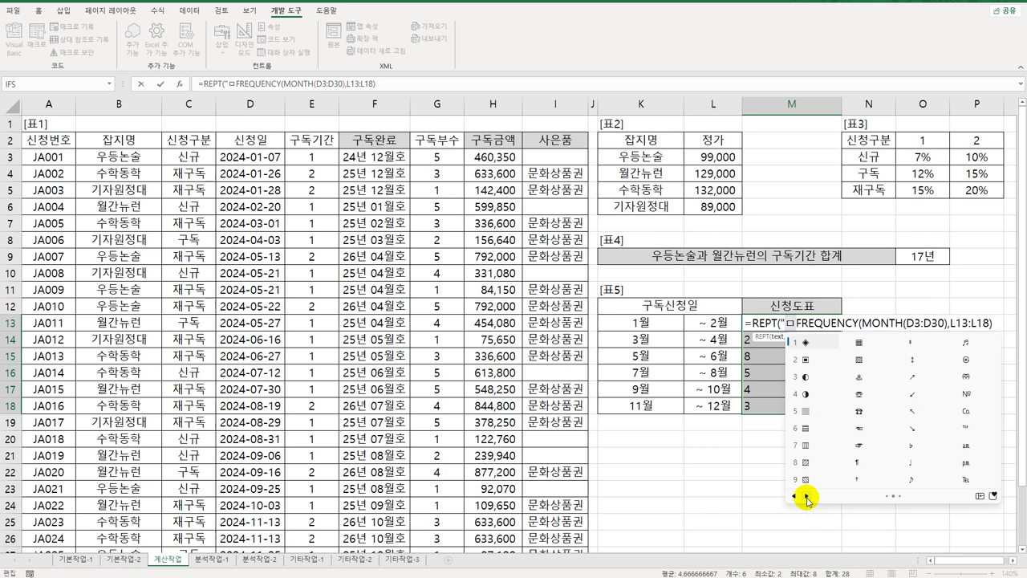
{"action": "left_click", "coordinate": [805, 342]}
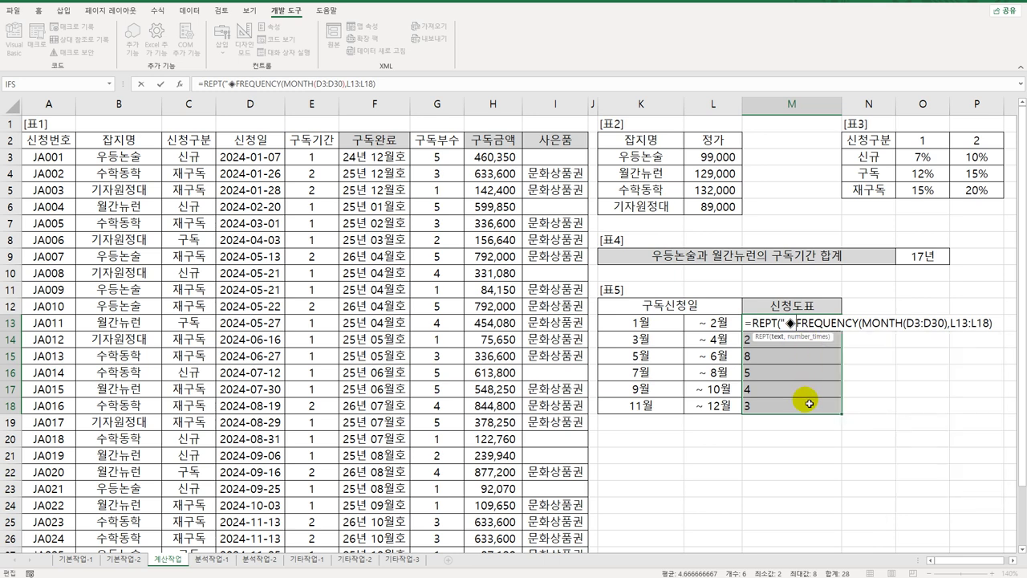
{"action": "type", "text": "\","}
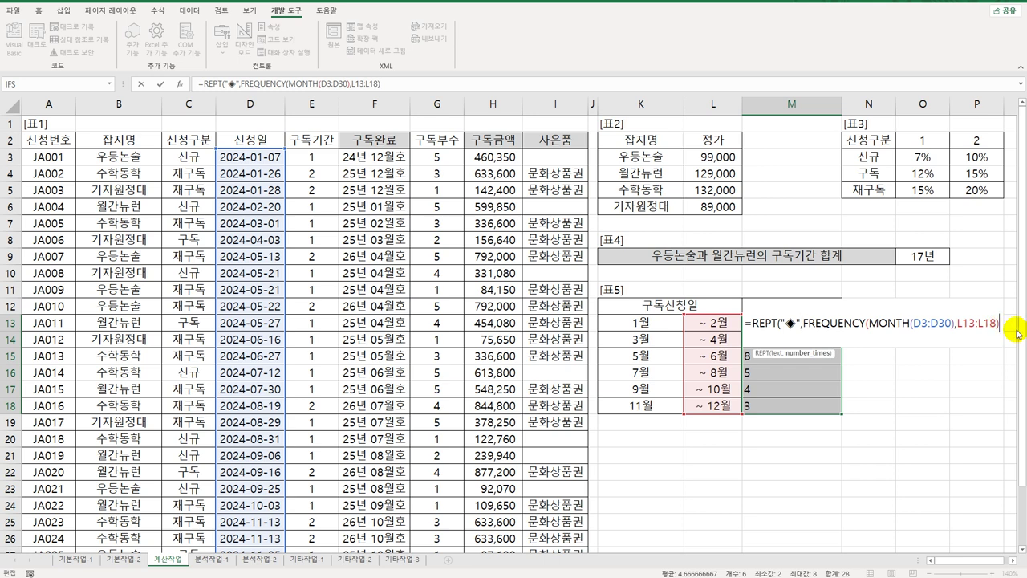
{"action": "type", "text": ")"}
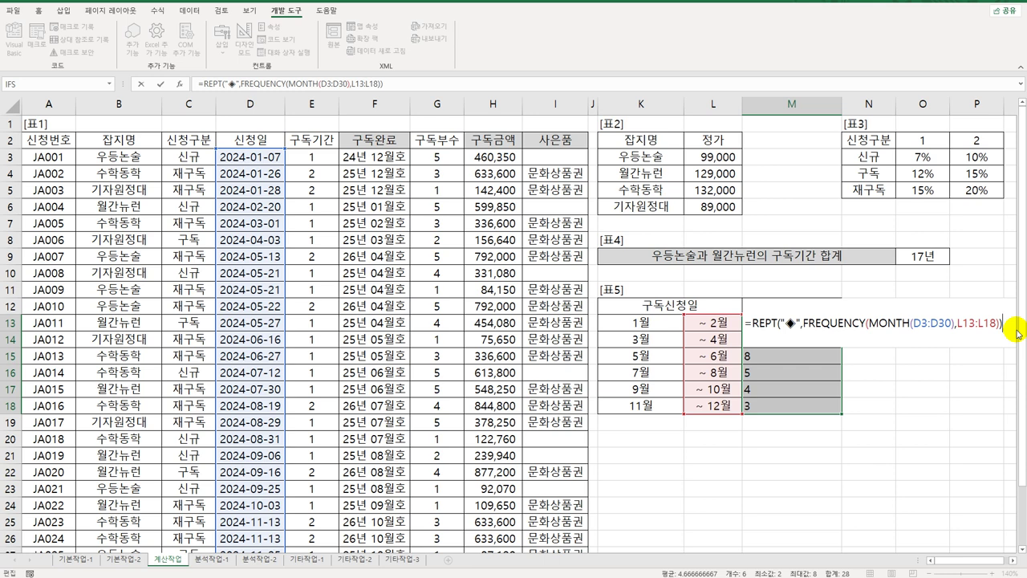
{"action": "key", "text": "ctrl+shift+Return"}
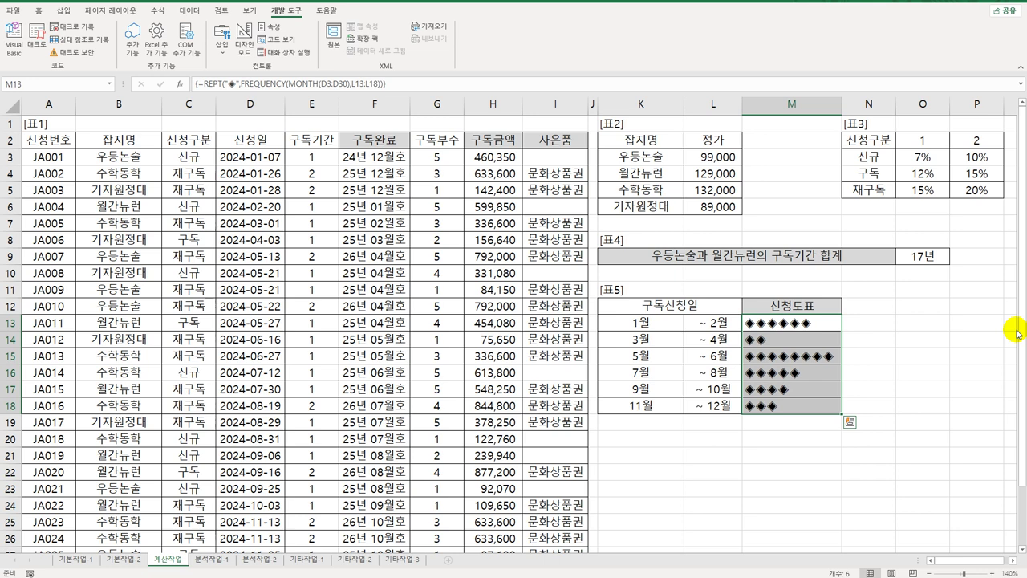
{"action": "left_click", "coordinate": [208, 559]}
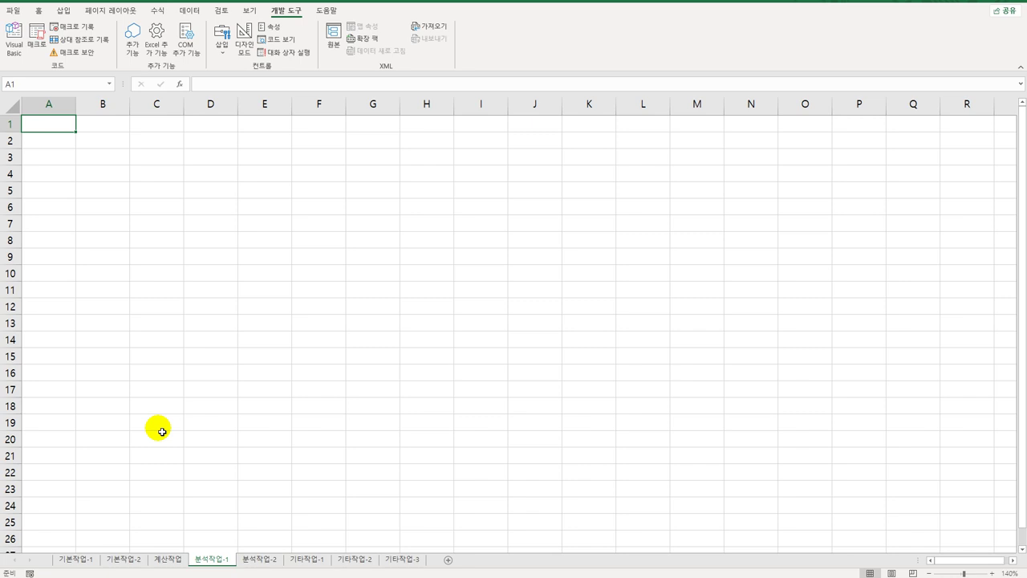
Step: With B4 selected, import the 항공현황 text file via Data > From Text/CSV
{"action": "left_click", "coordinate": [116, 178]}
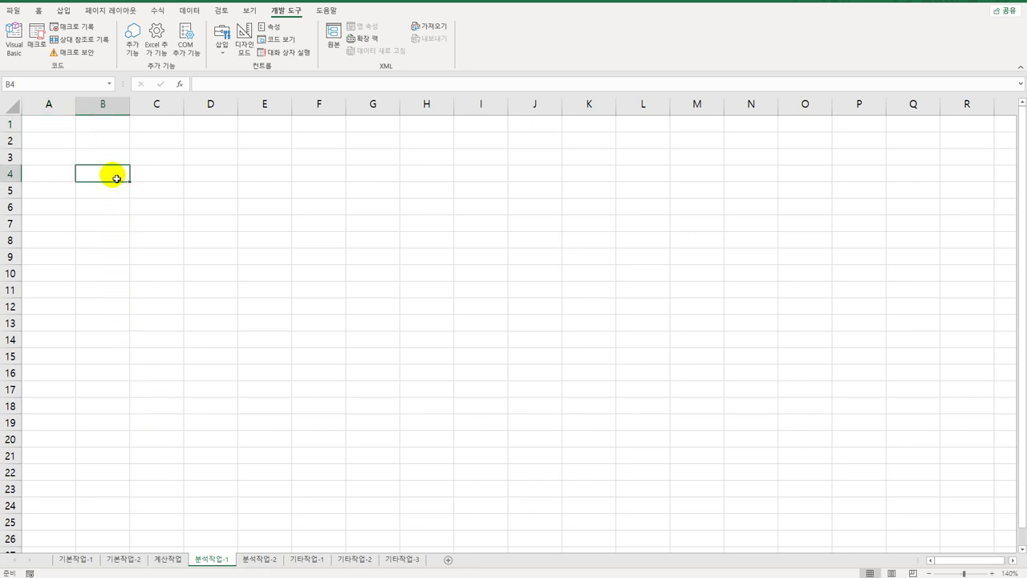
{"action": "left_click", "coordinate": [190, 11]}
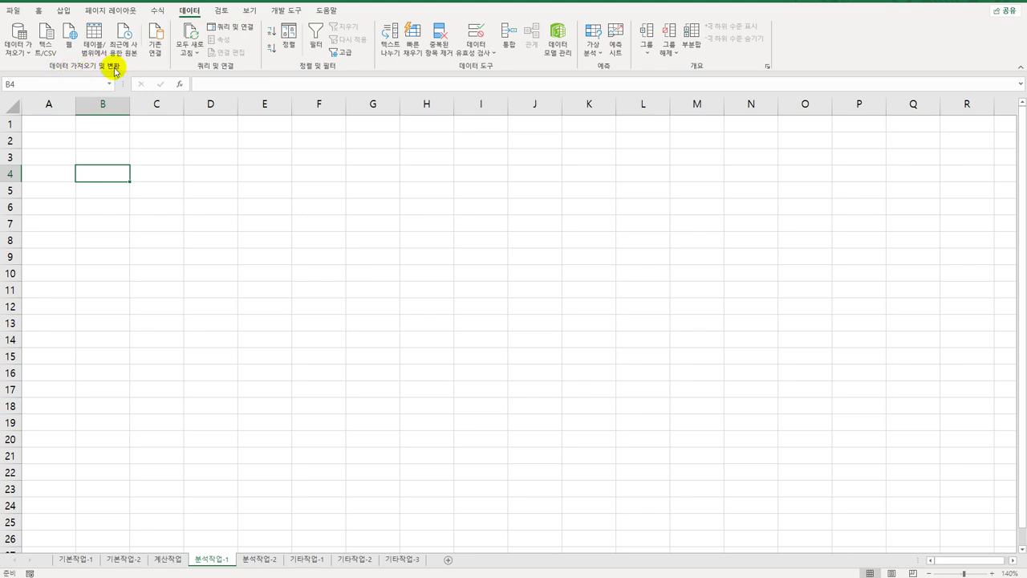
{"action": "left_click", "coordinate": [44, 48]}
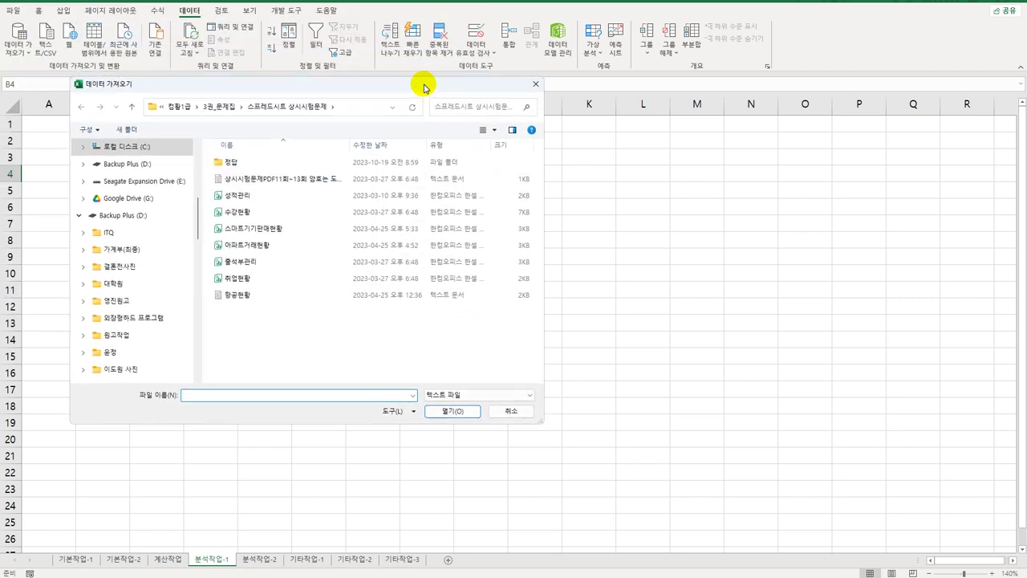
{"action": "left_click", "coordinate": [256, 294]}
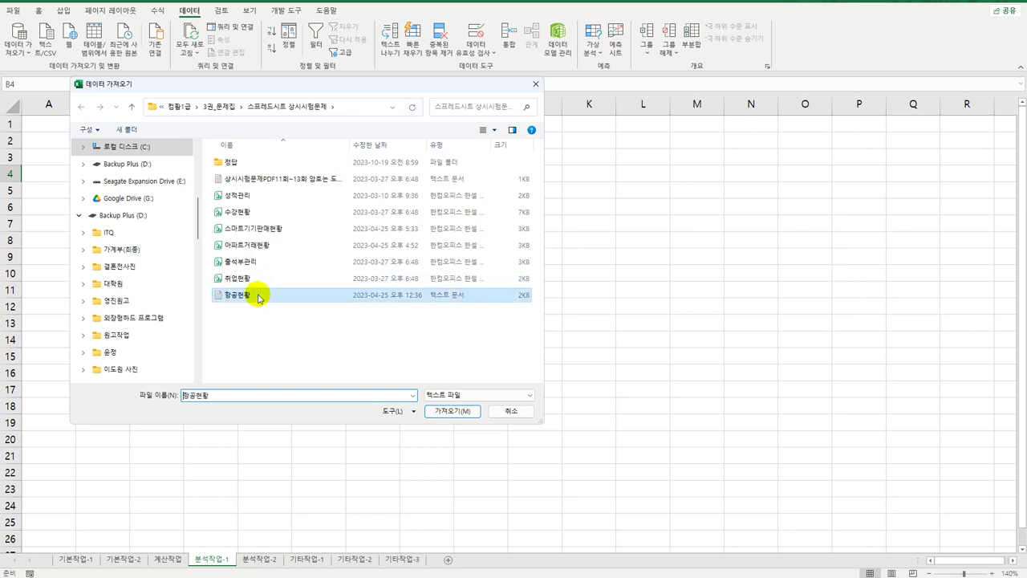
{"action": "left_click", "coordinate": [440, 411]}
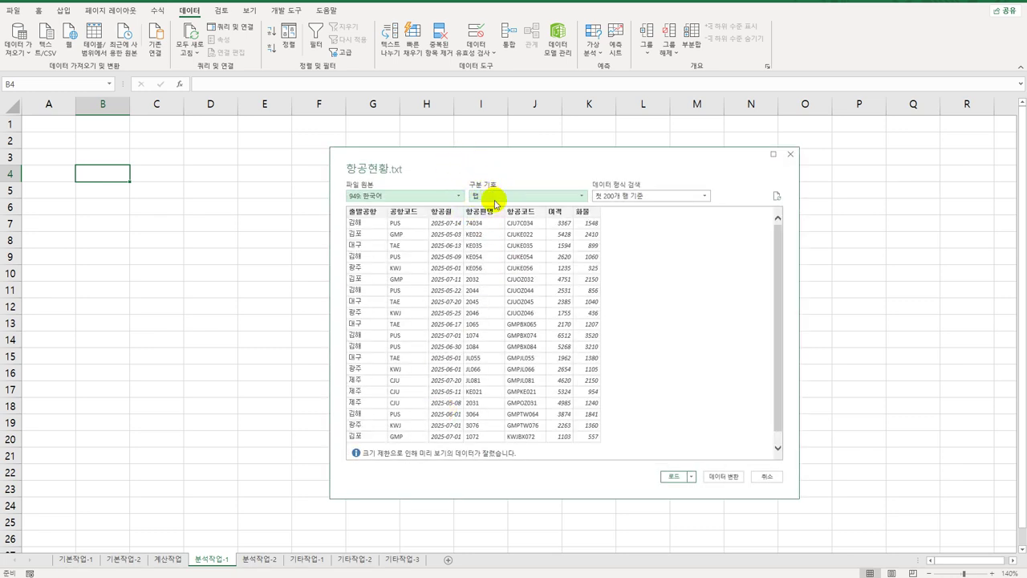
Step: Load it as a PivotTable report at $B$4 on this sheet, added to the Data Model
{"action": "left_click", "coordinate": [691, 476]}
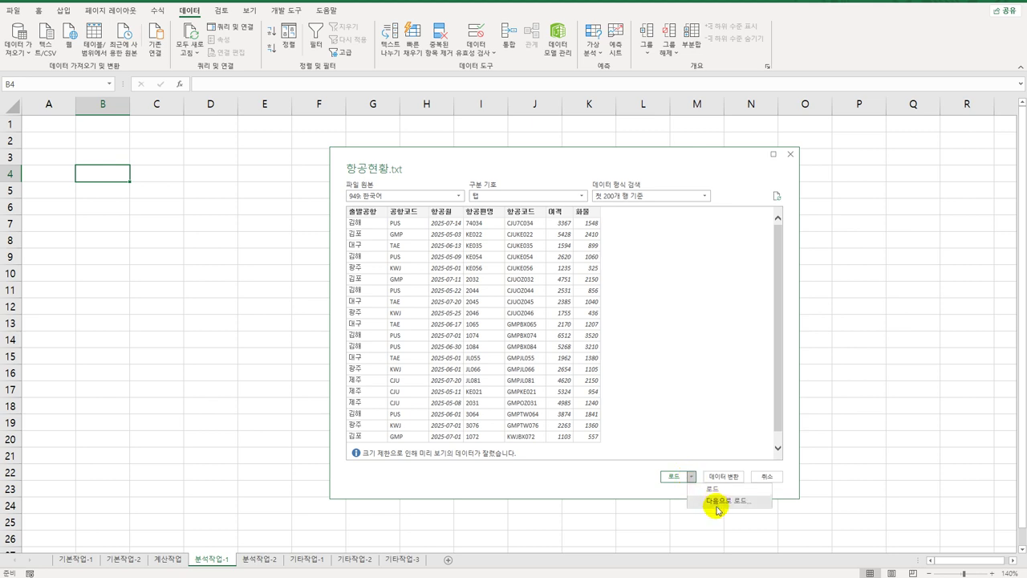
{"action": "left_click", "coordinate": [717, 502]}
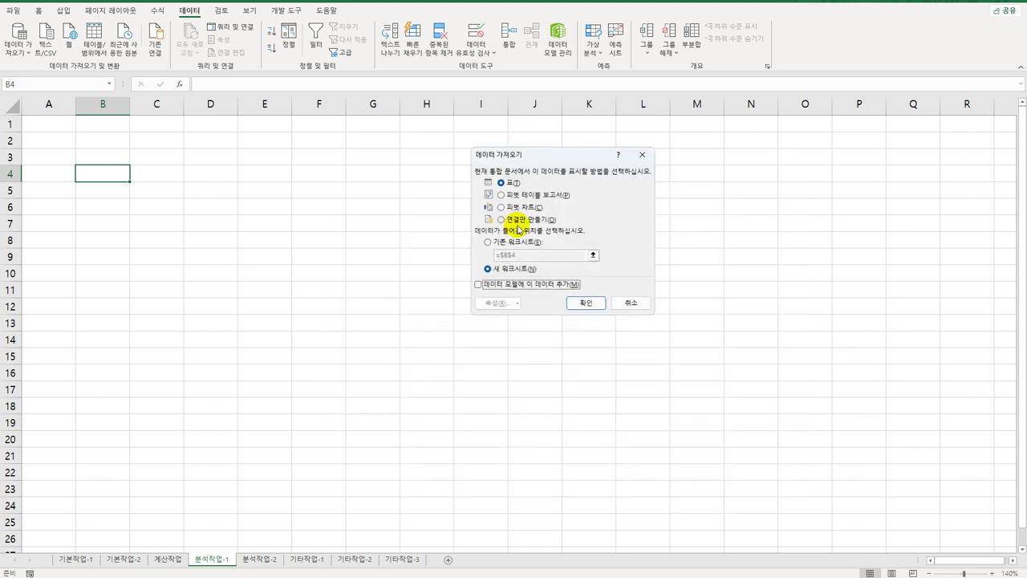
{"action": "left_click", "coordinate": [519, 195]}
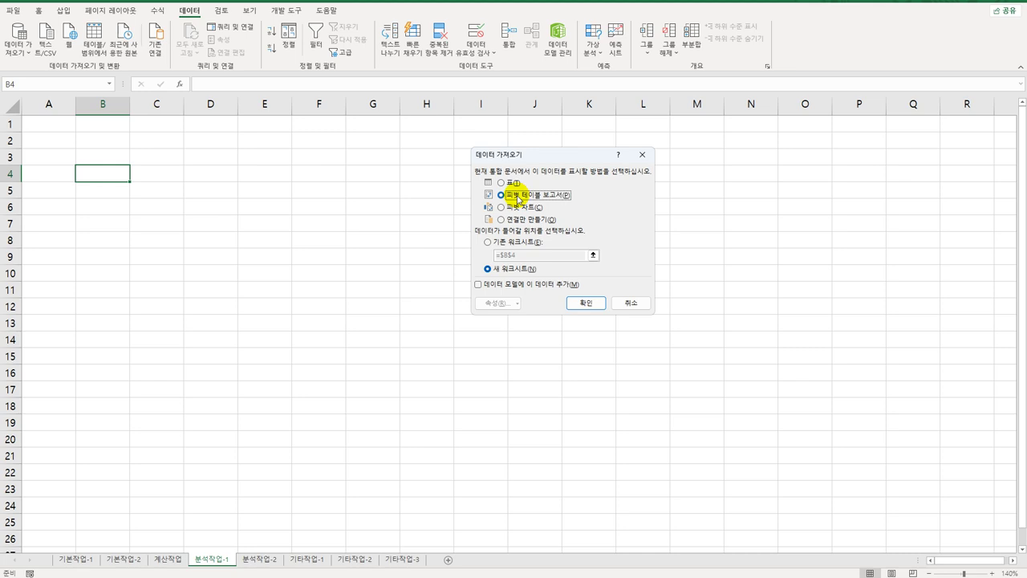
{"action": "left_click", "coordinate": [488, 242]}
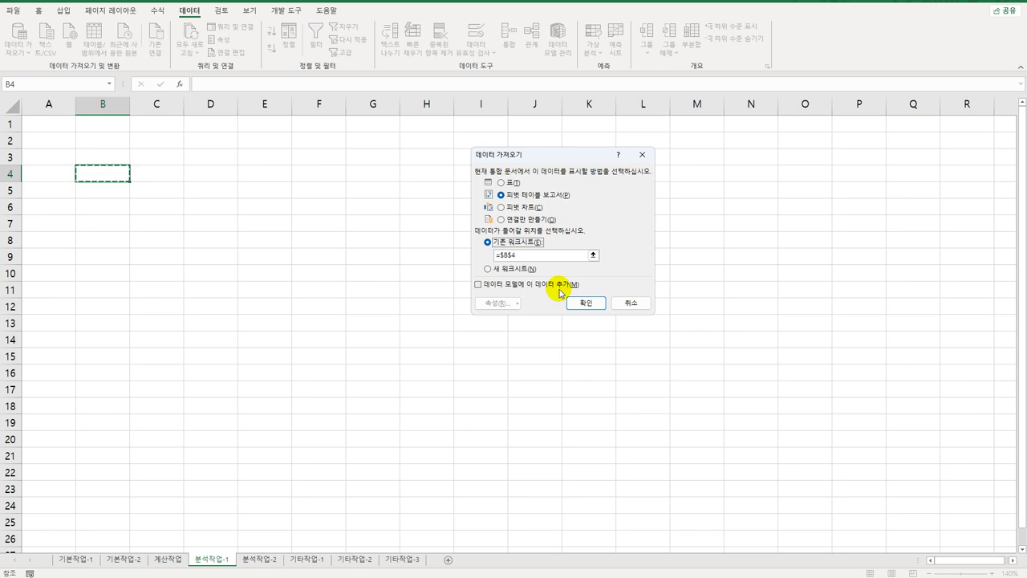
{"action": "left_click", "coordinate": [477, 285]}
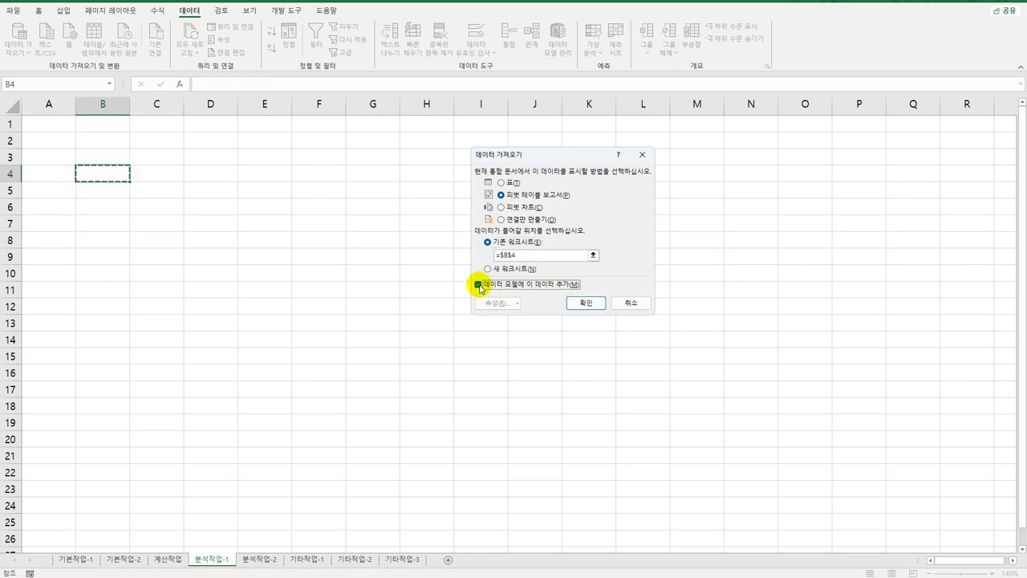
{"action": "left_click", "coordinate": [578, 306]}
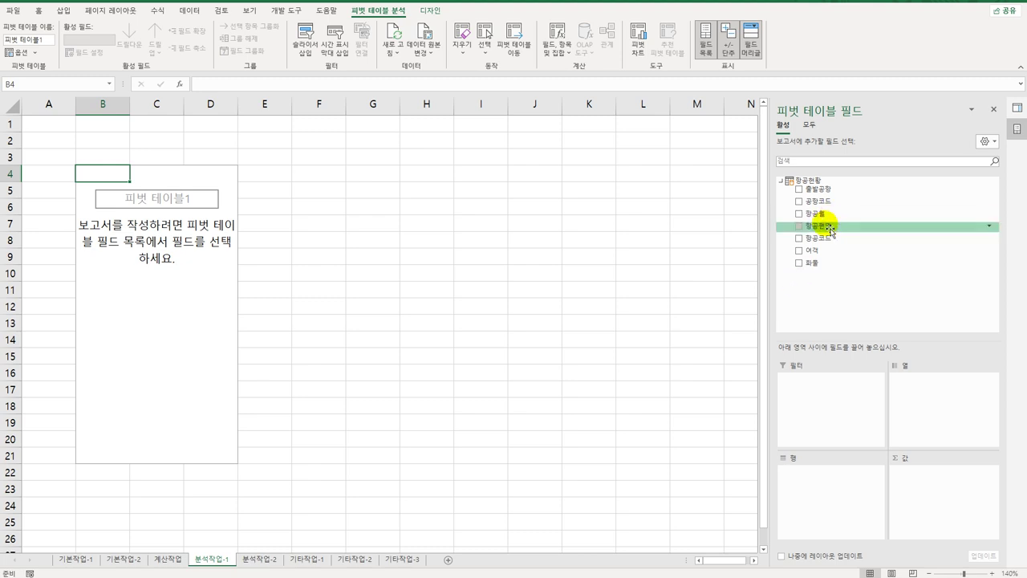
Step: Lay out the pivot: 항공월 rows, 출발공항 columns, 여객 and 화물 sums, Σ values moved to rows
{"action": "left_click_drag", "start_coordinate": [838, 217], "coordinate": [835, 492]}
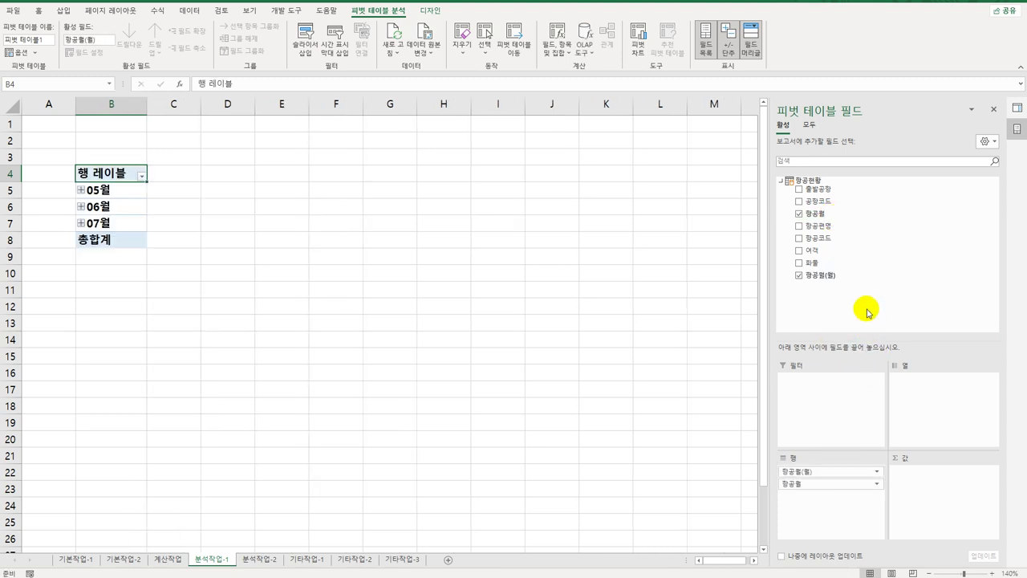
{"action": "left_click_drag", "start_coordinate": [843, 190], "coordinate": [923, 416]}
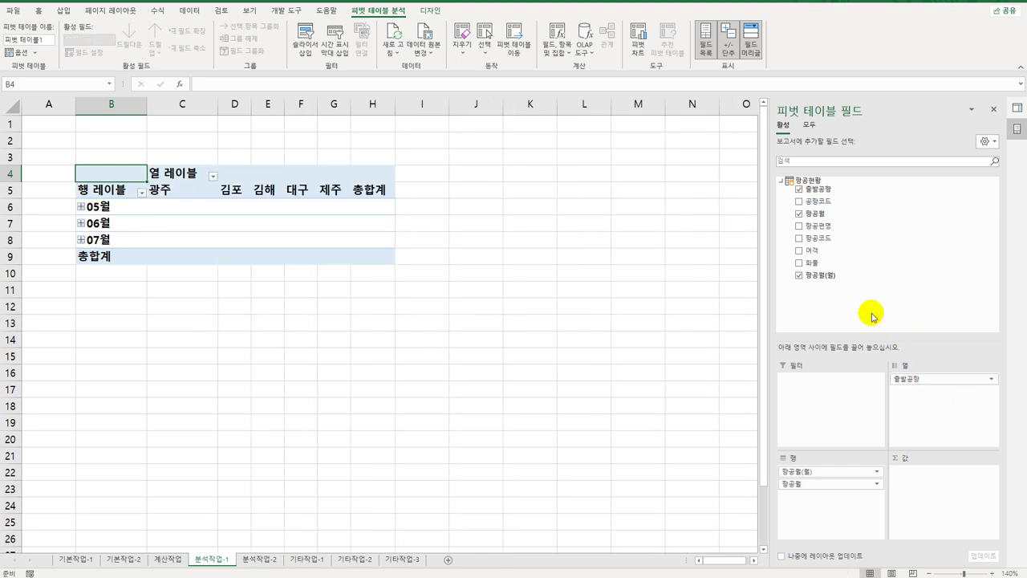
{"action": "left_click_drag", "start_coordinate": [848, 250], "coordinate": [936, 500]}
{"action": "left_click_drag", "start_coordinate": [822, 264], "coordinate": [918, 504]}
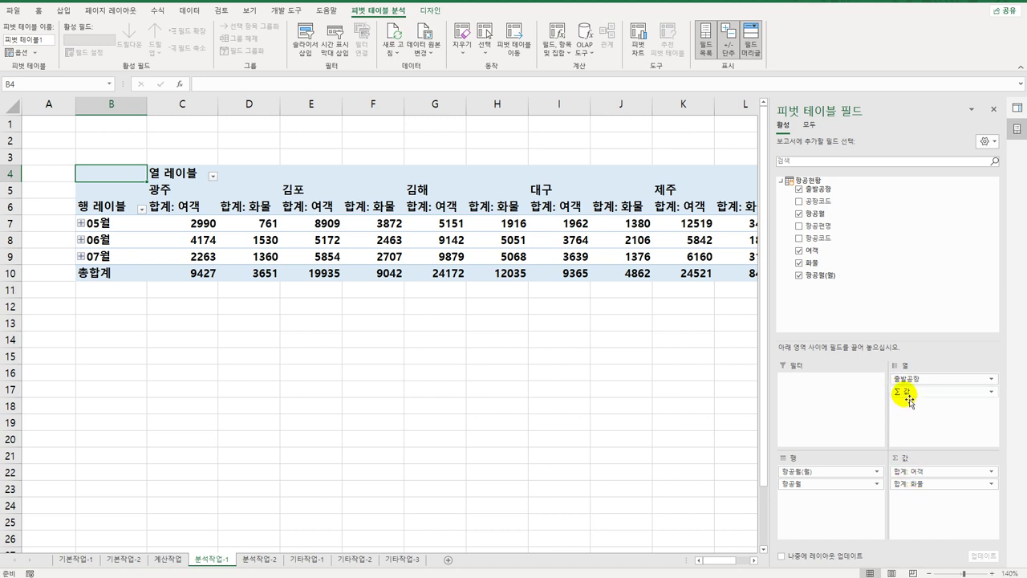
{"action": "left_click_drag", "start_coordinate": [906, 393], "coordinate": [822, 522]}
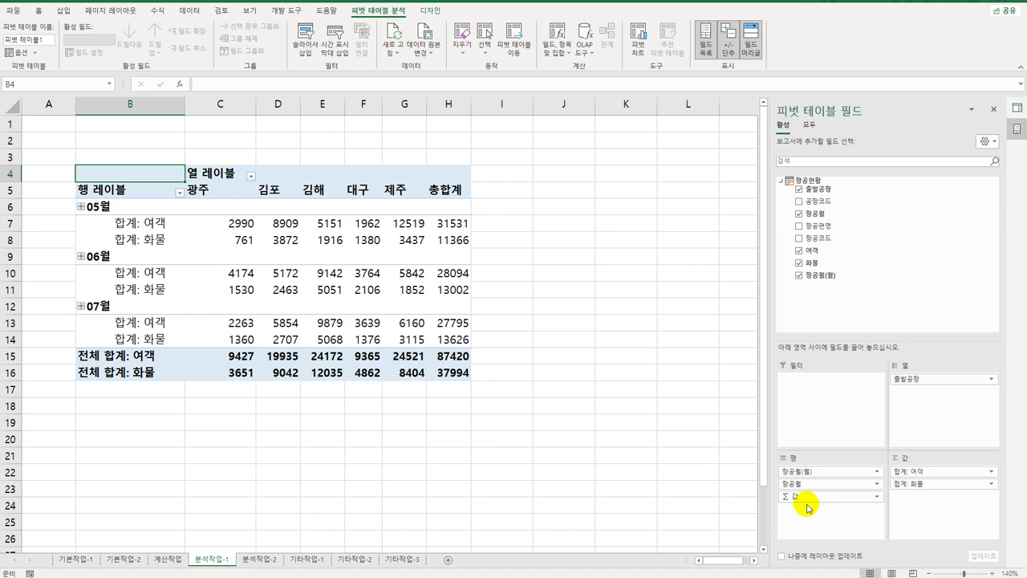
Step: Switch the pivot table's report layout to Outline Form
{"action": "left_click", "coordinate": [428, 13]}
{"action": "left_click", "coordinate": [70, 47]}
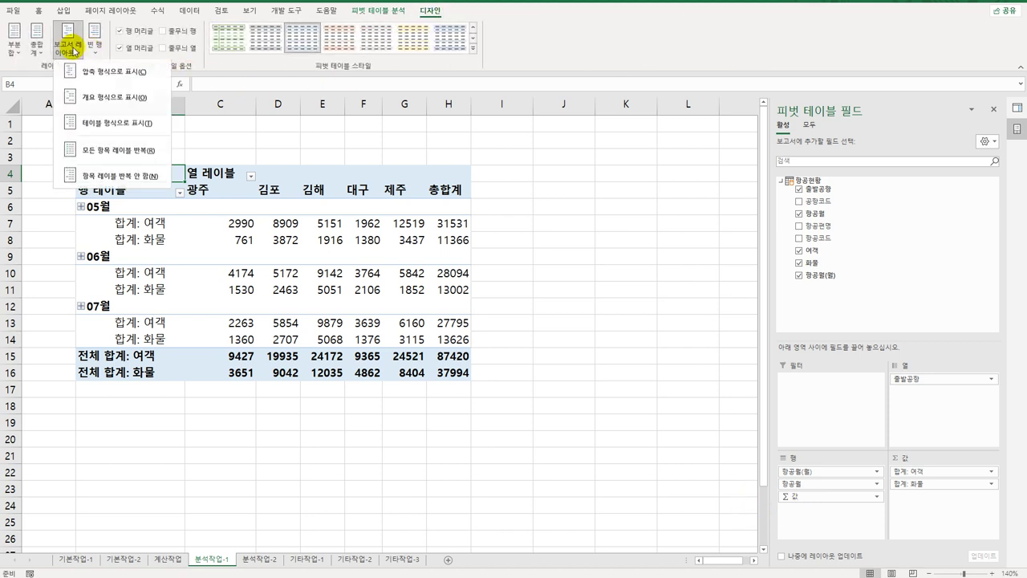
{"action": "left_click", "coordinate": [95, 101]}
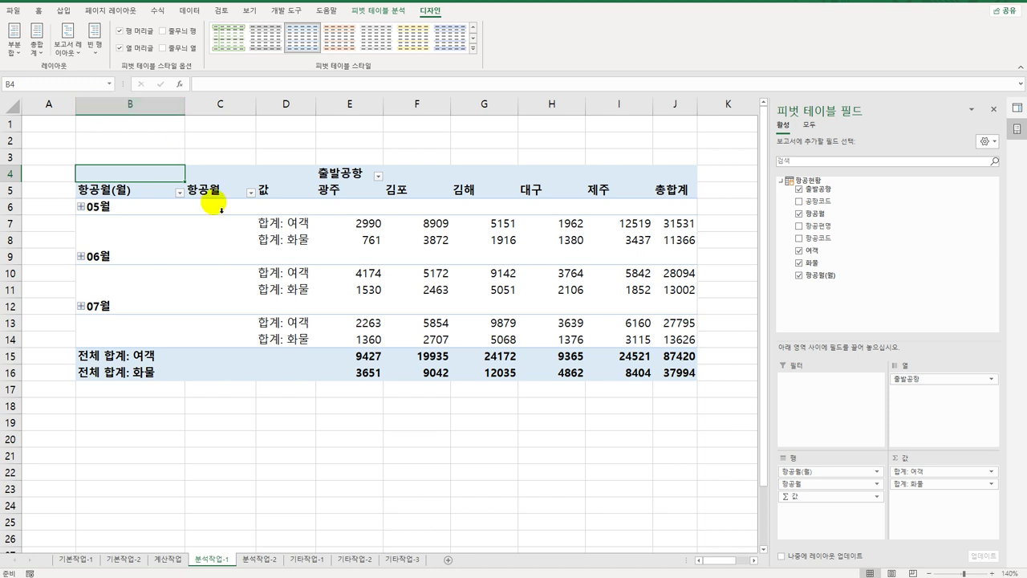
Step: Regroup the flight dates by 월 only, leaving 05월–07월 as the row labels
{"action": "left_click", "coordinate": [107, 206]}
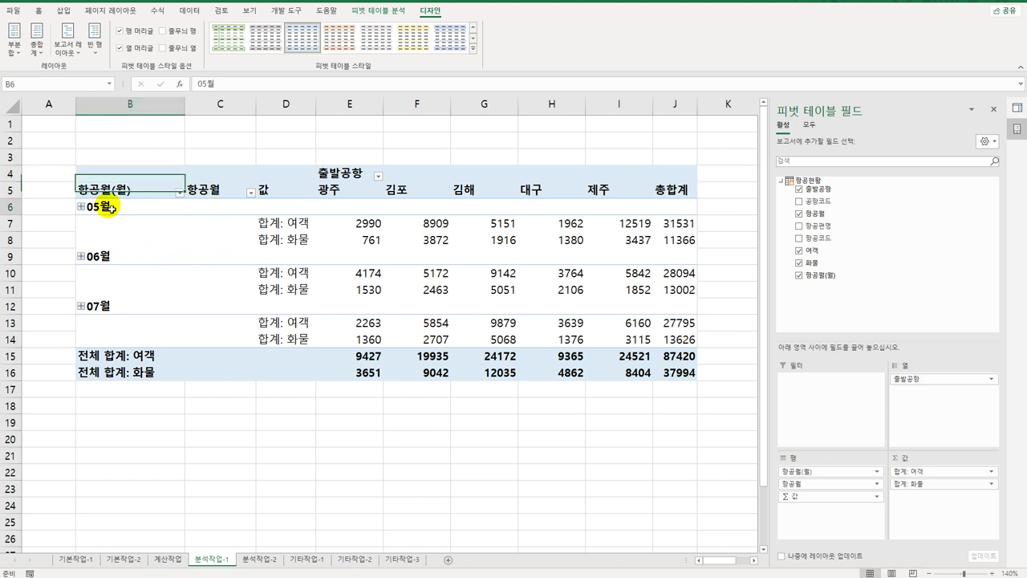
{"action": "left_click", "coordinate": [112, 256]}
{"action": "left_click", "coordinate": [112, 315]}
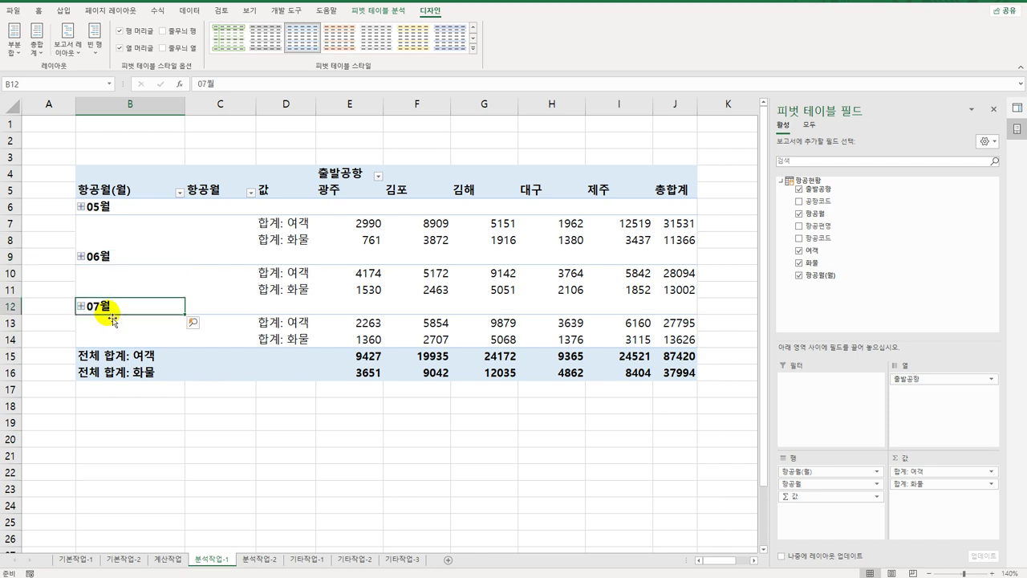
{"action": "left_click", "coordinate": [107, 216]}
{"action": "left_click", "coordinate": [106, 211]}
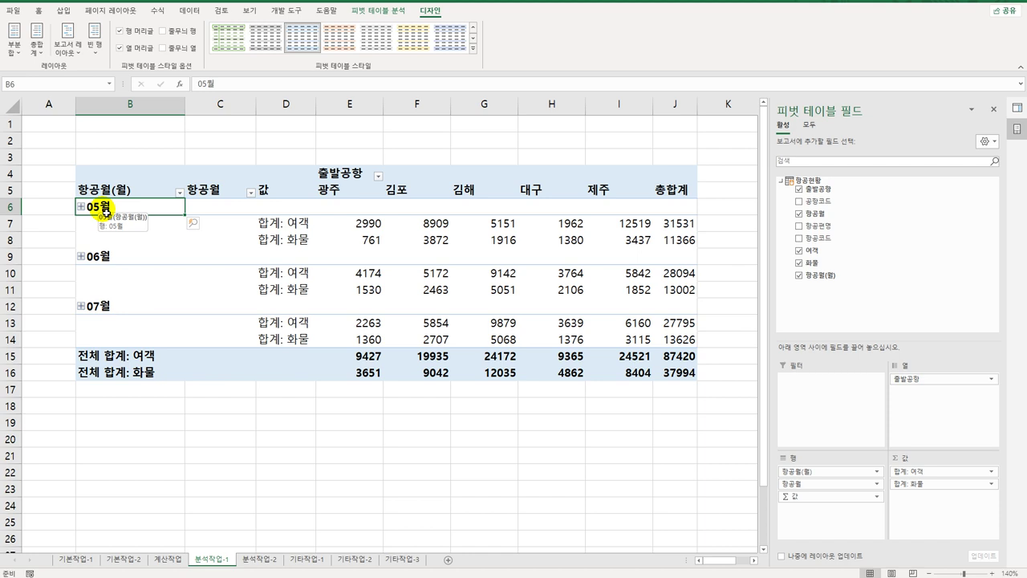
{"action": "right_click", "coordinate": [106, 210]}
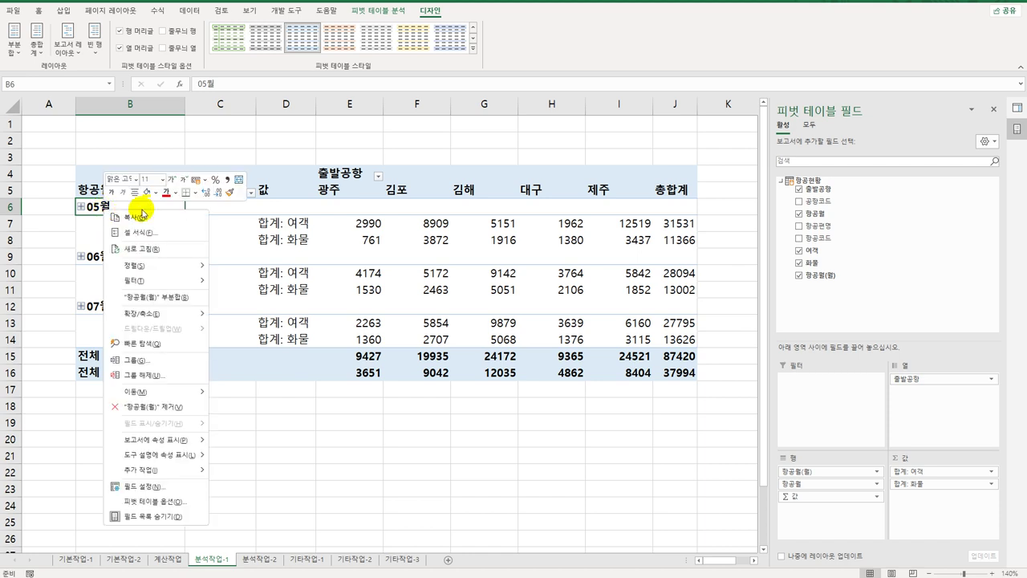
{"action": "left_click", "coordinate": [174, 368]}
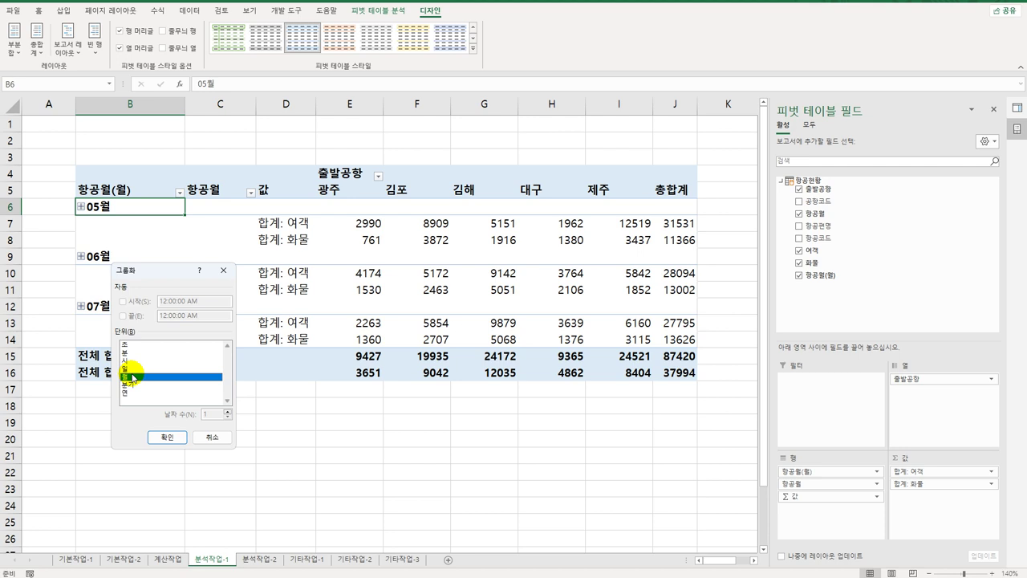
{"action": "left_click", "coordinate": [168, 438]}
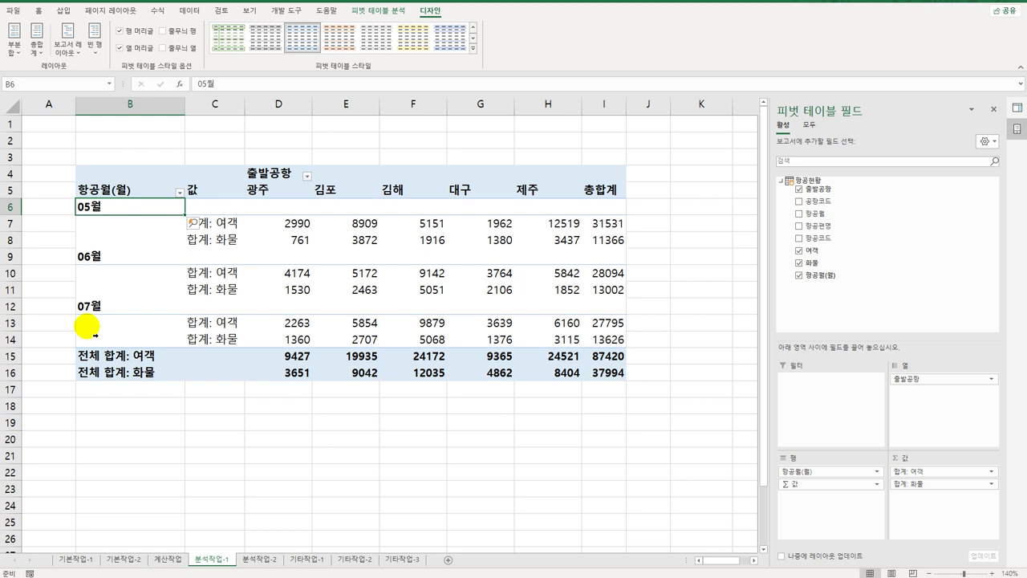
{"action": "left_click", "coordinate": [227, 222]}
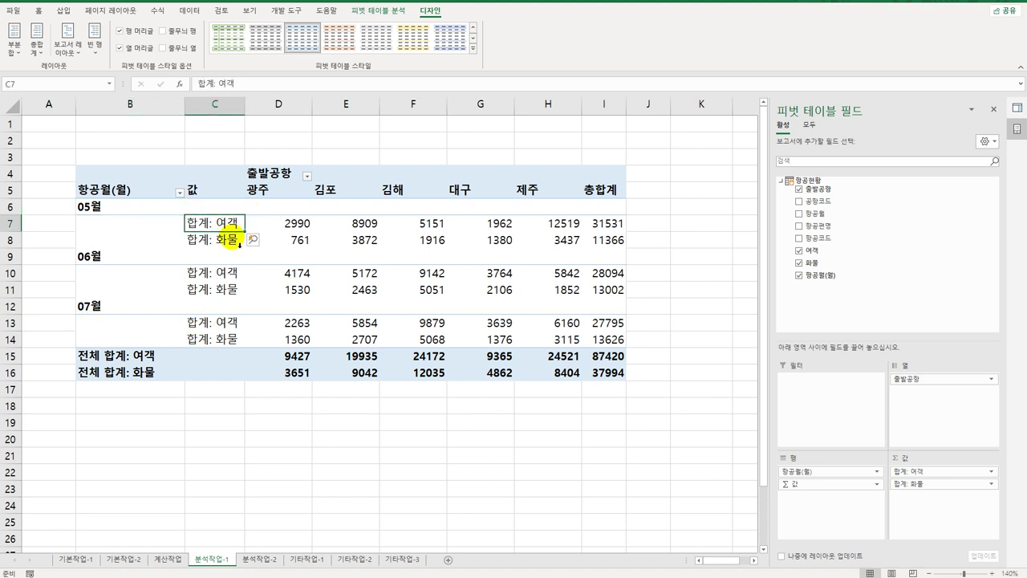
{"action": "left_click", "coordinate": [235, 239]}
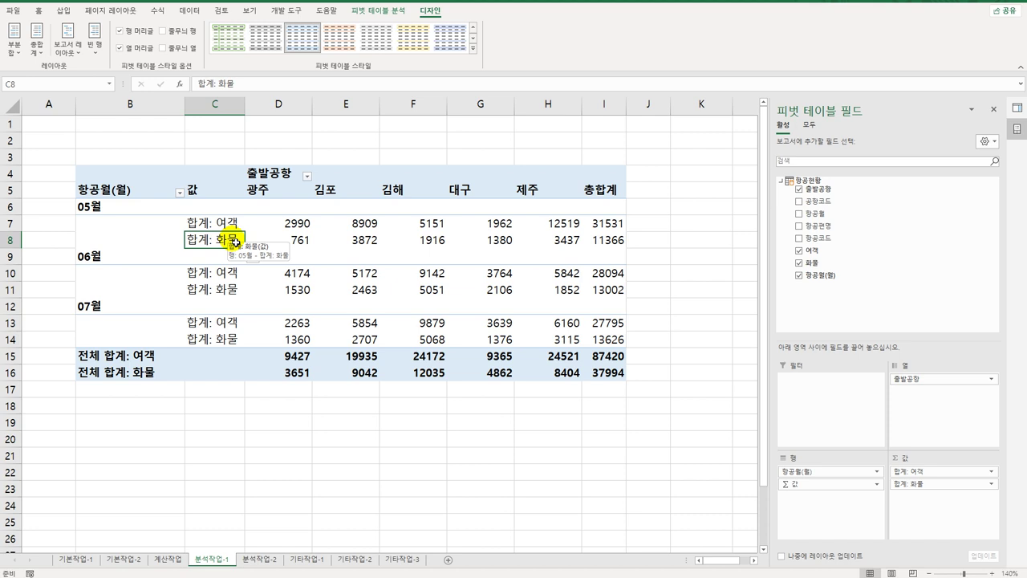
Step: Summarize 여객 by 평균, formatted as a number with 1 decimal and thousands separator
{"action": "left_click", "coordinate": [231, 225]}
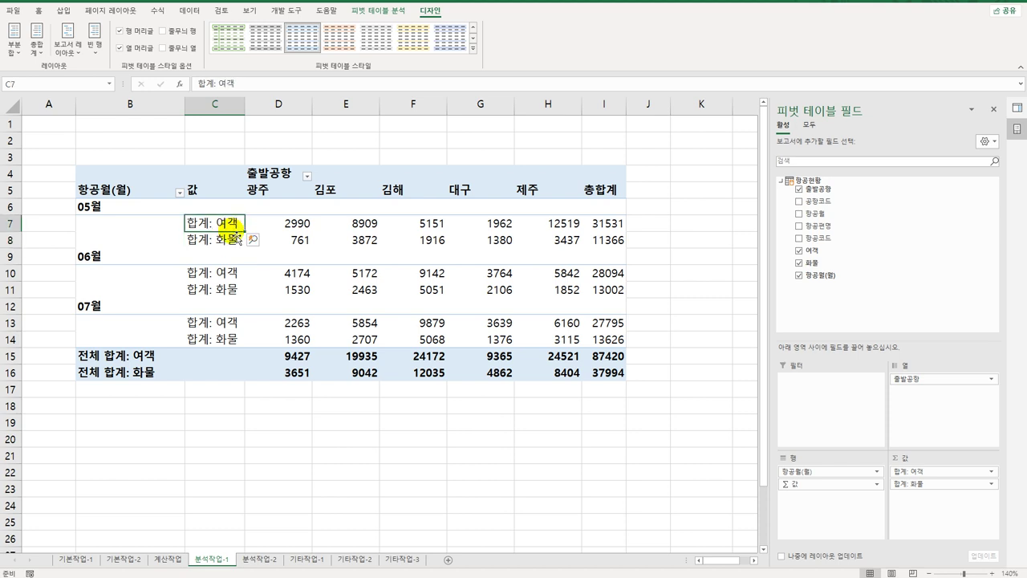
{"action": "double_click", "coordinate": [231, 225]}
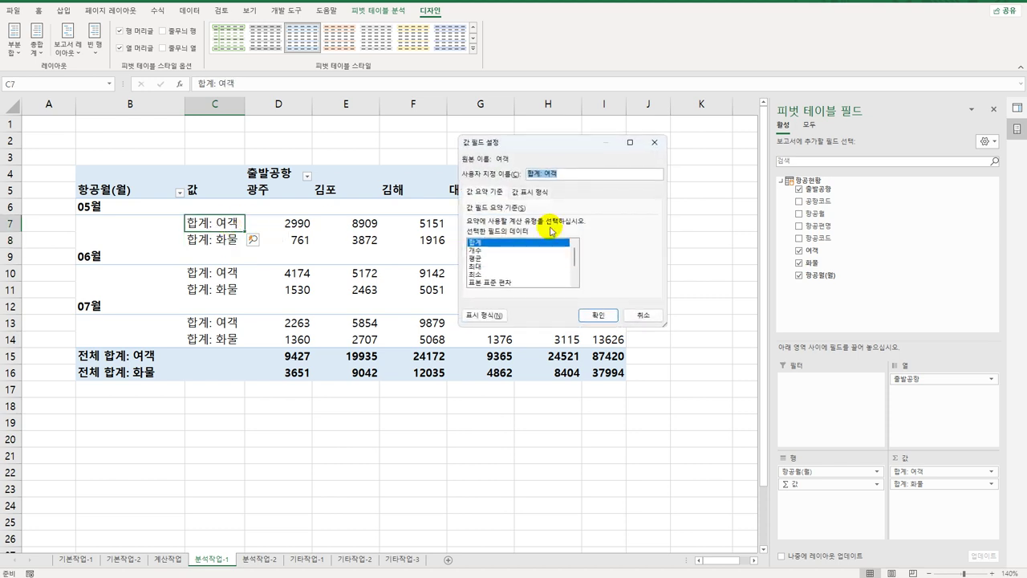
{"action": "left_click", "coordinate": [497, 258]}
{"action": "left_click", "coordinate": [496, 317]}
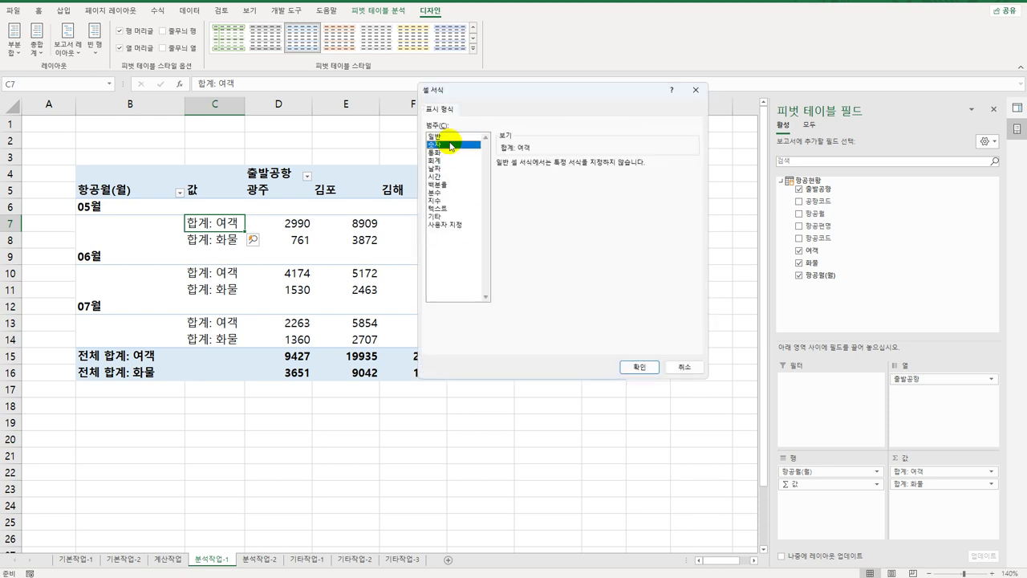
{"action": "left_click", "coordinate": [450, 144]}
{"action": "left_click", "coordinate": [535, 184]}
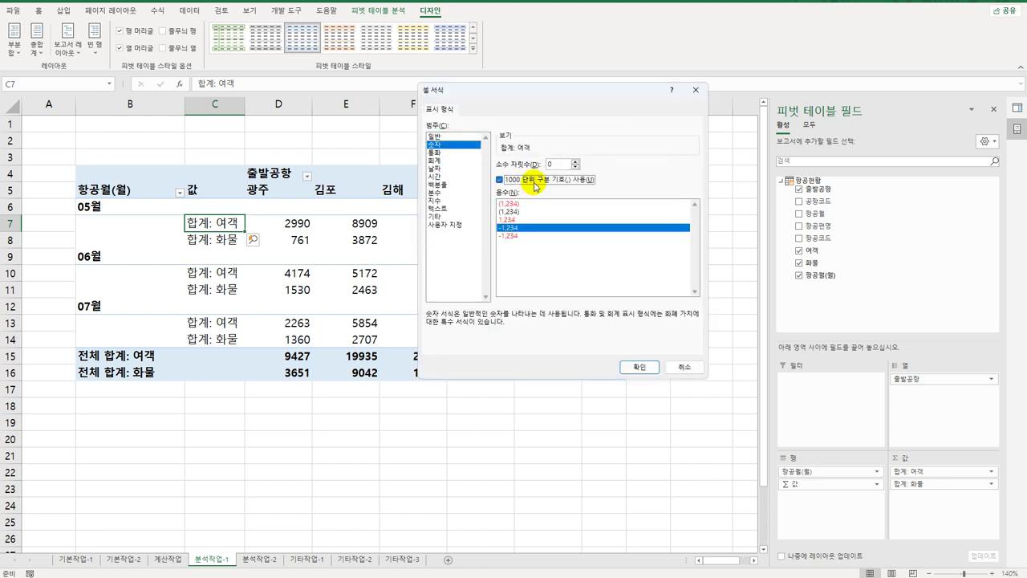
{"action": "left_click", "coordinate": [575, 161]}
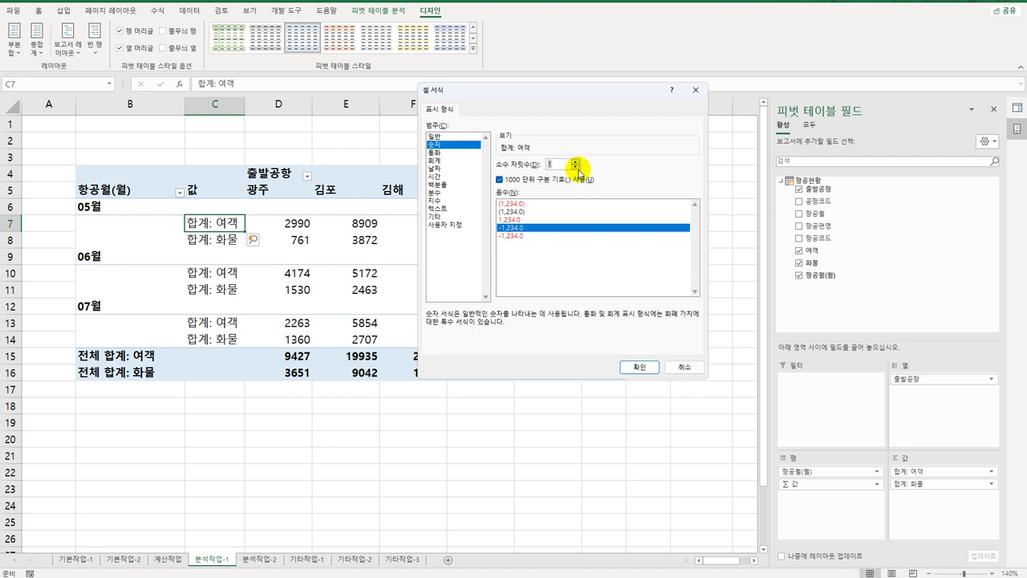
{"action": "left_click", "coordinate": [639, 366]}
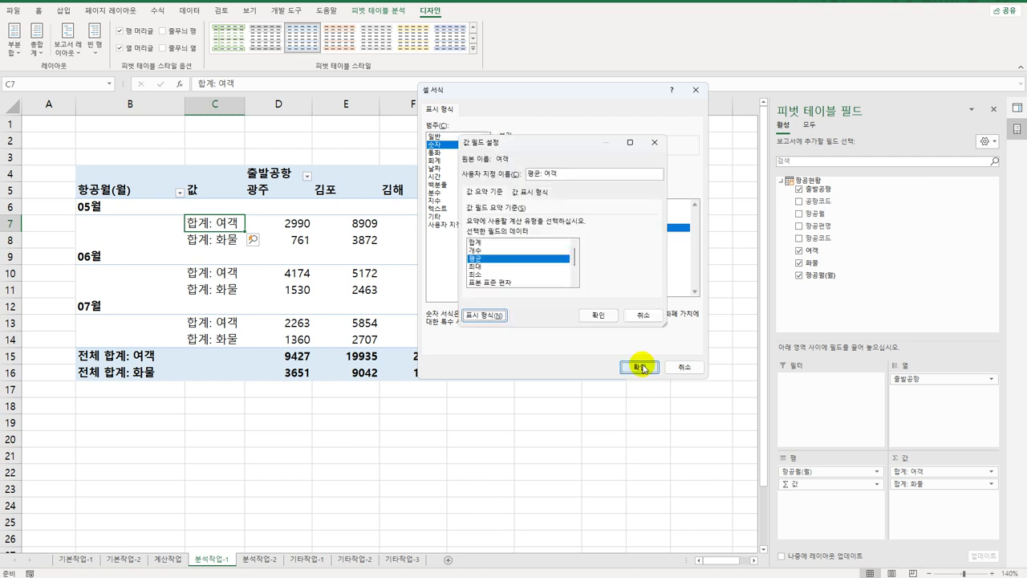
{"action": "left_click", "coordinate": [602, 315]}
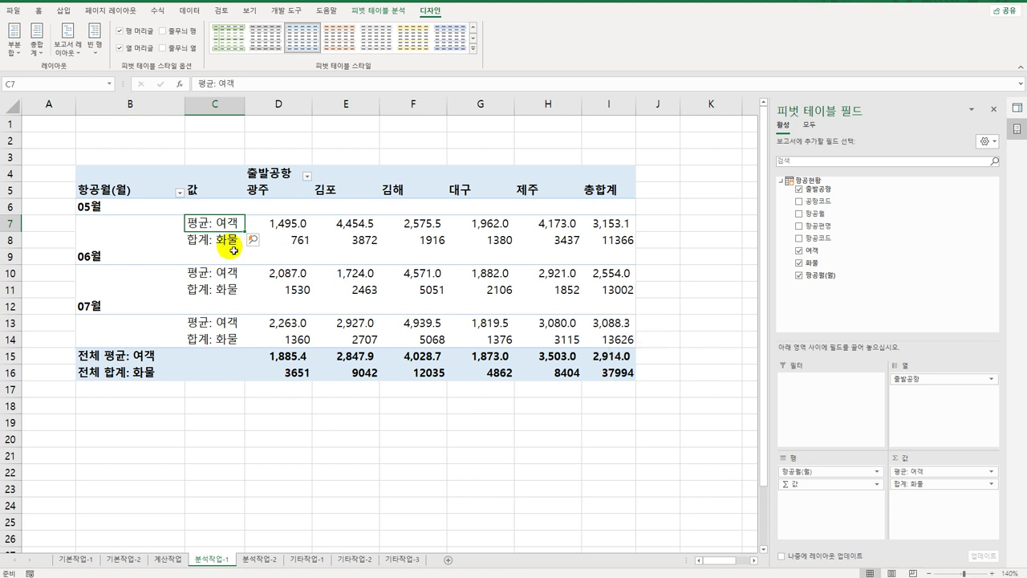
Step: Summarize 화물 by 평균, formatted as a number with 1 decimal and thousands separator
{"action": "left_click", "coordinate": [221, 240]}
{"action": "double_click", "coordinate": [221, 240]}
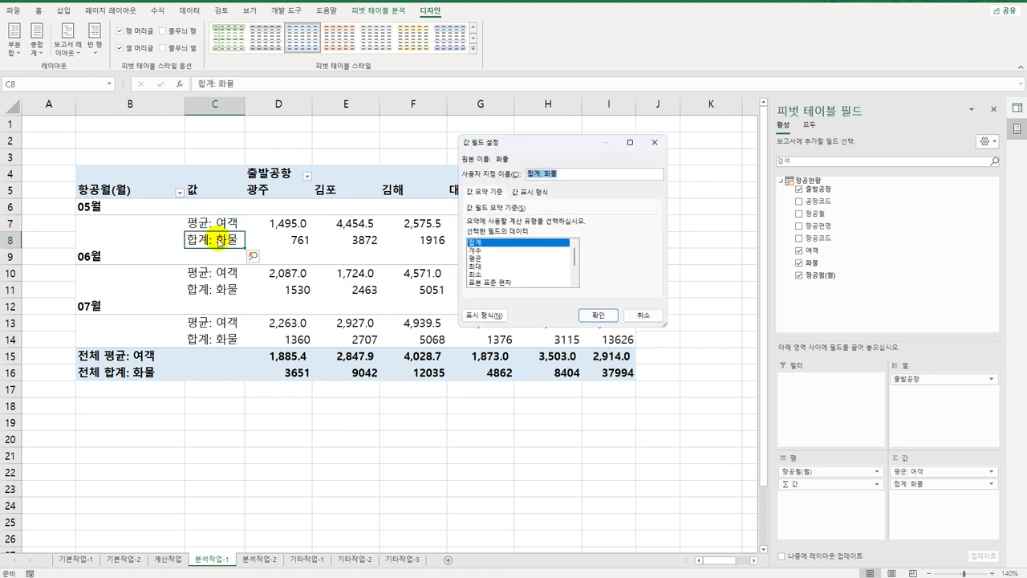
{"action": "left_click", "coordinate": [472, 258]}
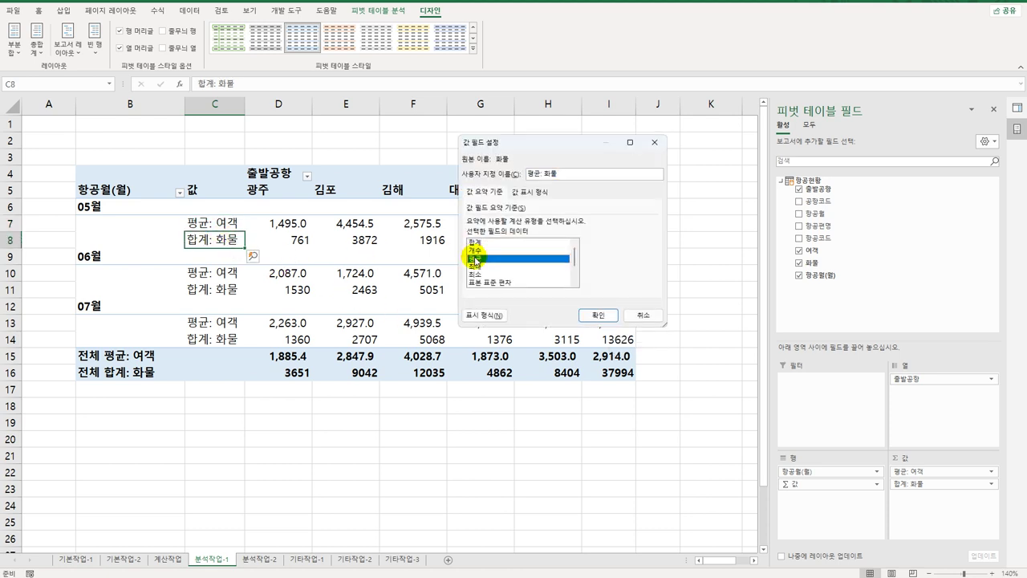
{"action": "left_click", "coordinate": [491, 318]}
{"action": "left_click", "coordinate": [451, 145]}
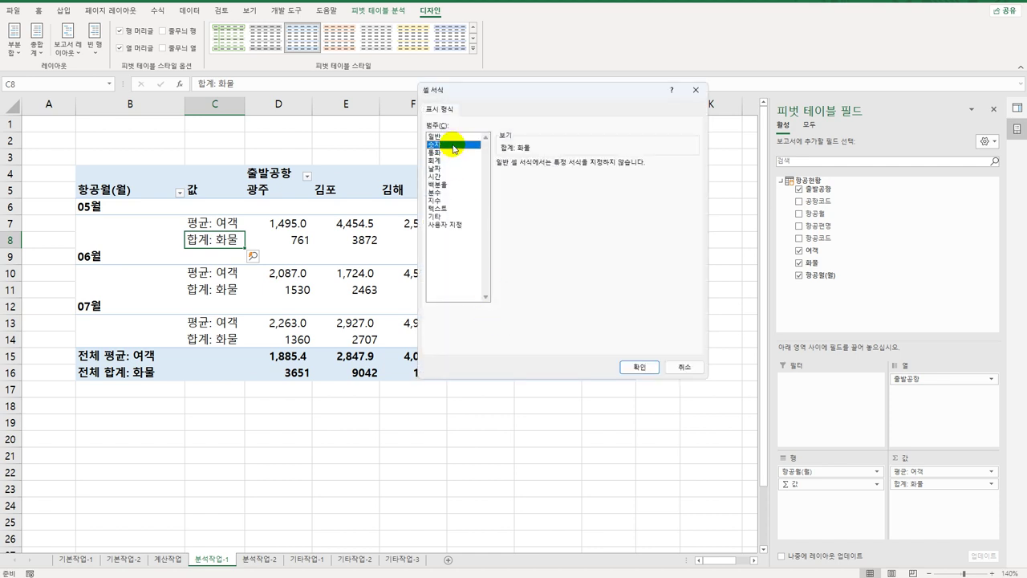
{"action": "left_click", "coordinate": [571, 179]}
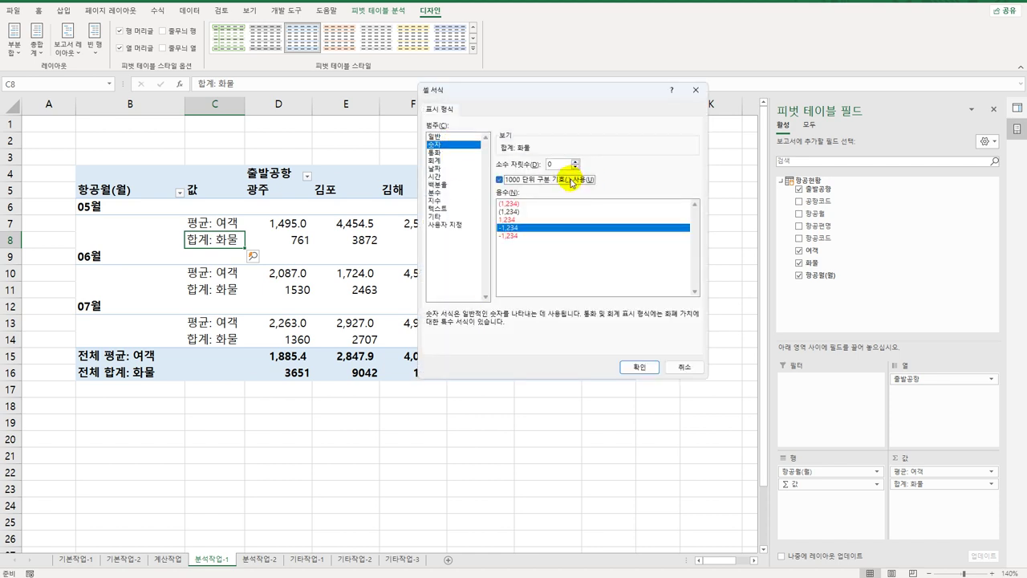
{"action": "left_click", "coordinate": [575, 160]}
{"action": "left_click_drag", "start_coordinate": [585, 91], "coordinate": [676, 151]}
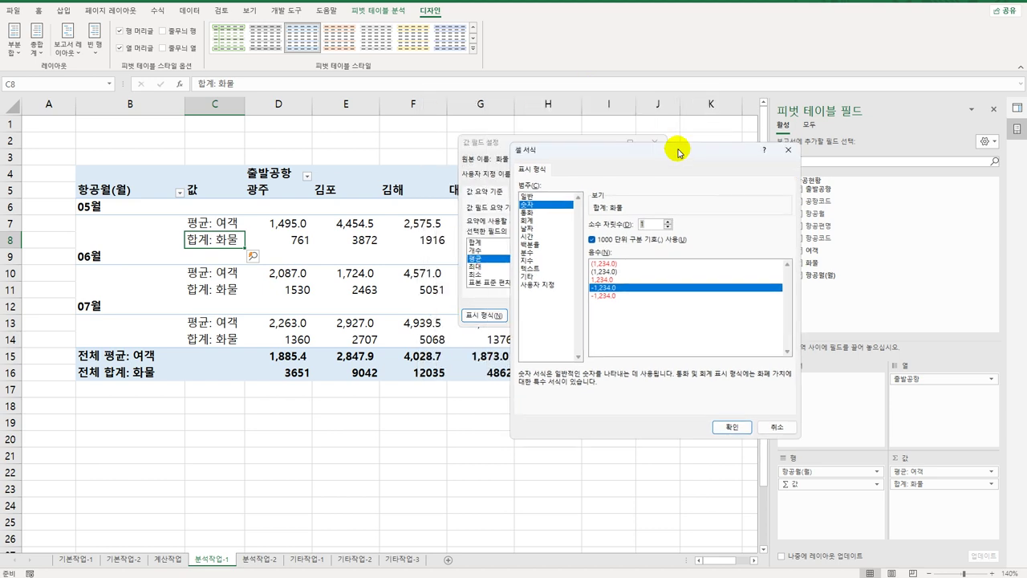
{"action": "left_click", "coordinate": [731, 430]}
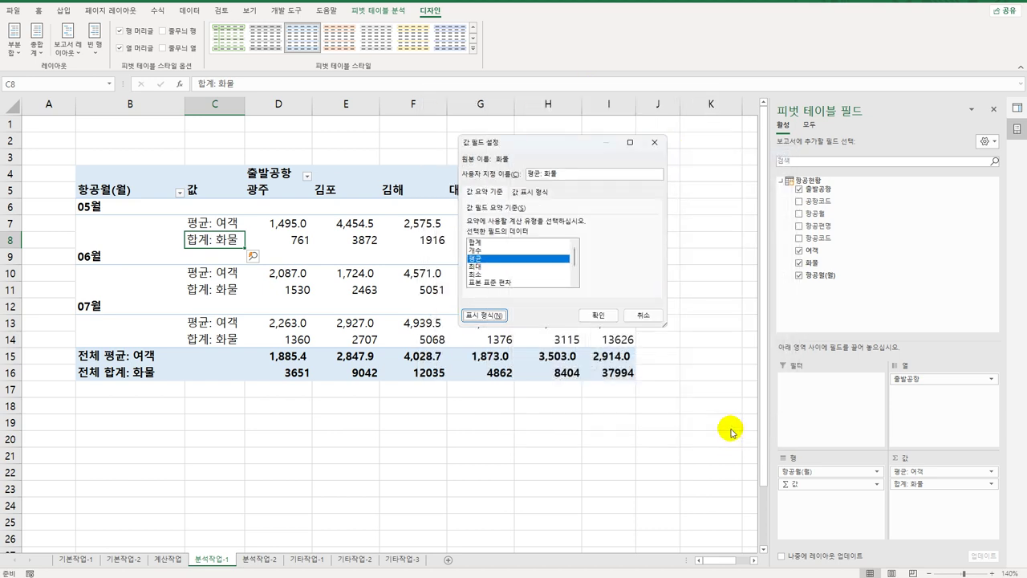
{"action": "left_click", "coordinate": [599, 314]}
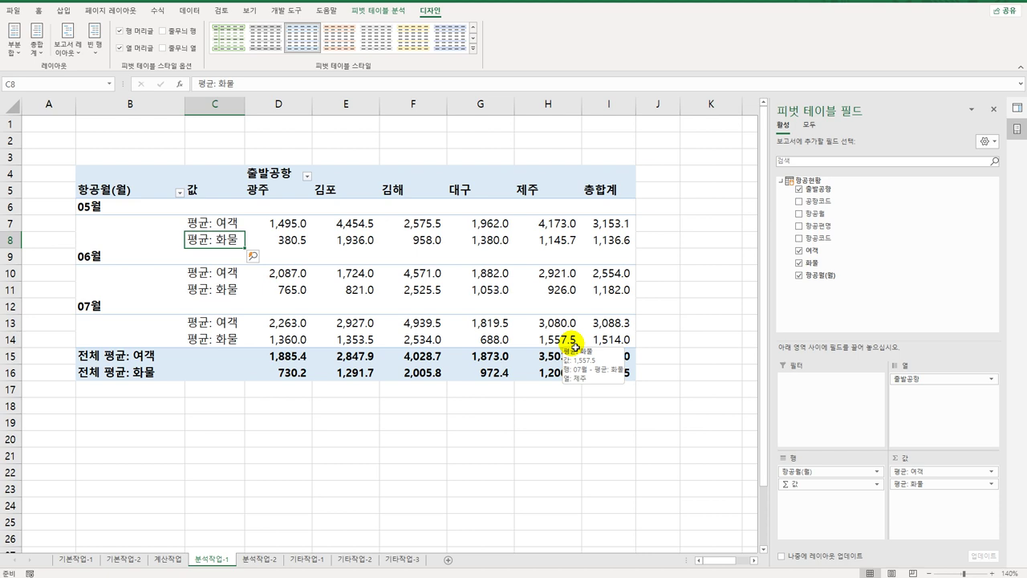
Step: Set grand totals to columns only, removing the row total column
{"action": "left_click_drag", "start_coordinate": [298, 213], "coordinate": [304, 372]}
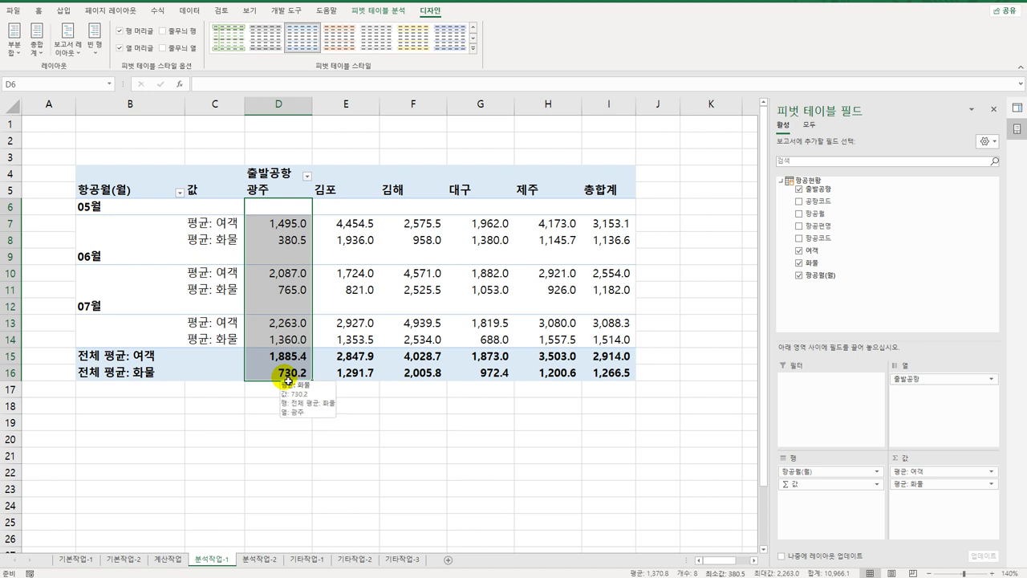
{"action": "left_click", "coordinate": [353, 209]}
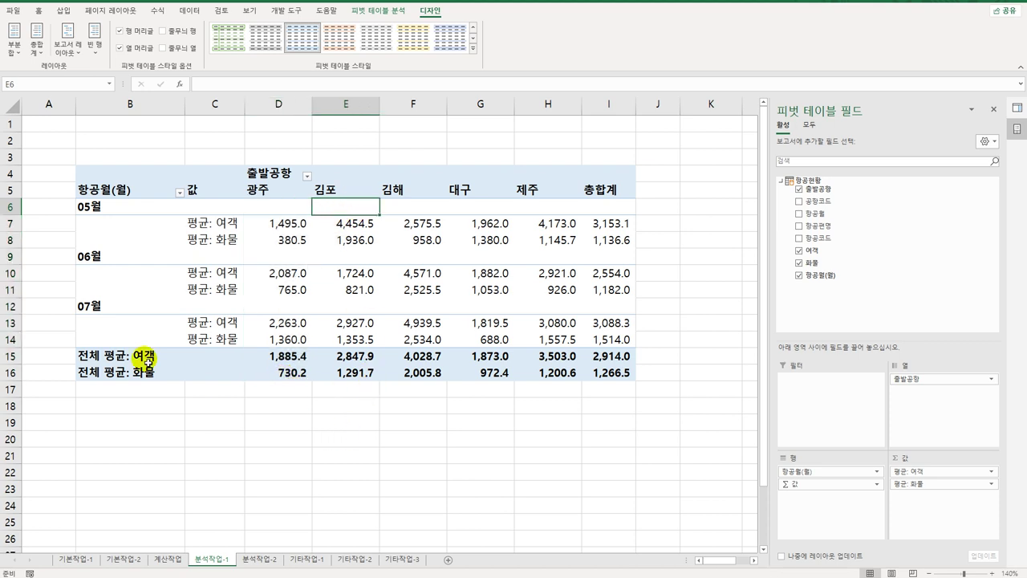
{"action": "left_click", "coordinate": [37, 46]}
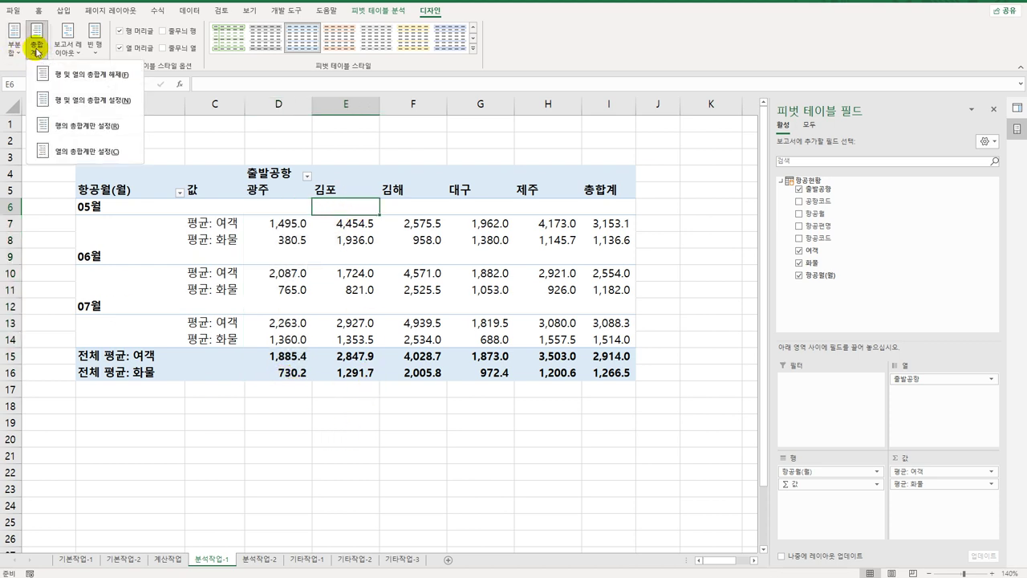
{"action": "left_click", "coordinate": [78, 153]}
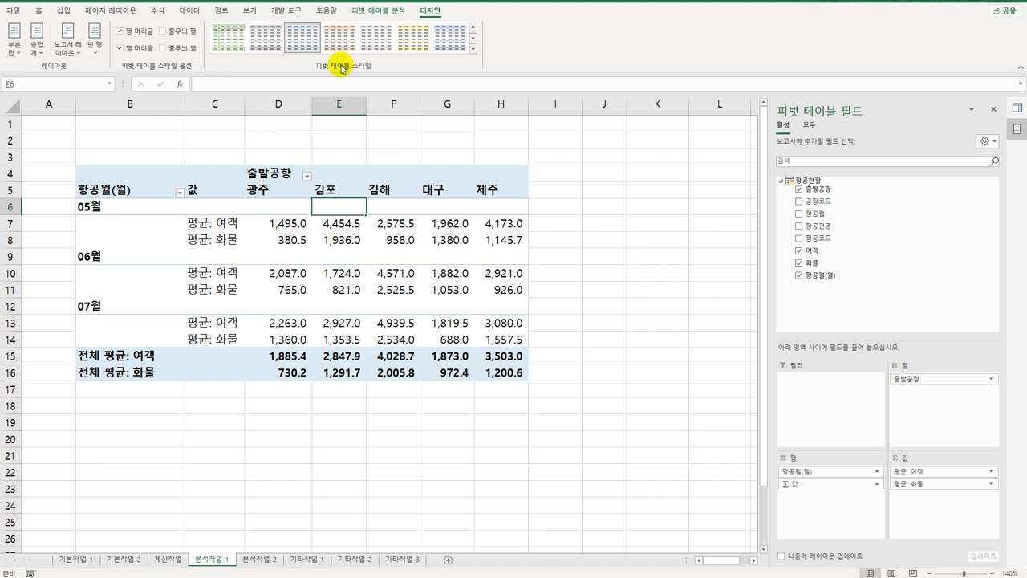
Step: Apply the 연한 녹색, 피벗 스타일 보통 14 style to the pivot table
{"action": "left_click", "coordinate": [472, 48]}
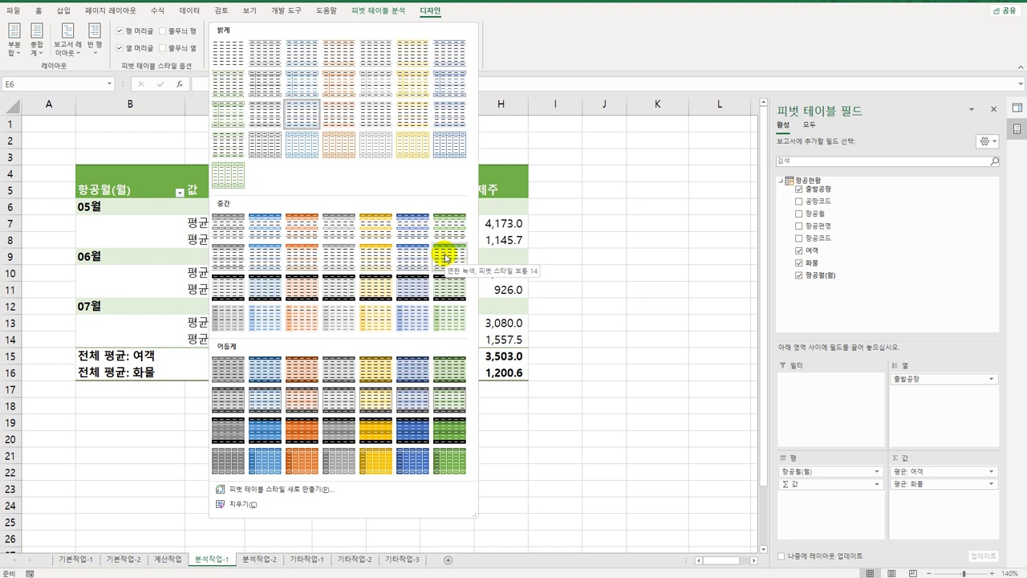
{"action": "left_click", "coordinate": [446, 257]}
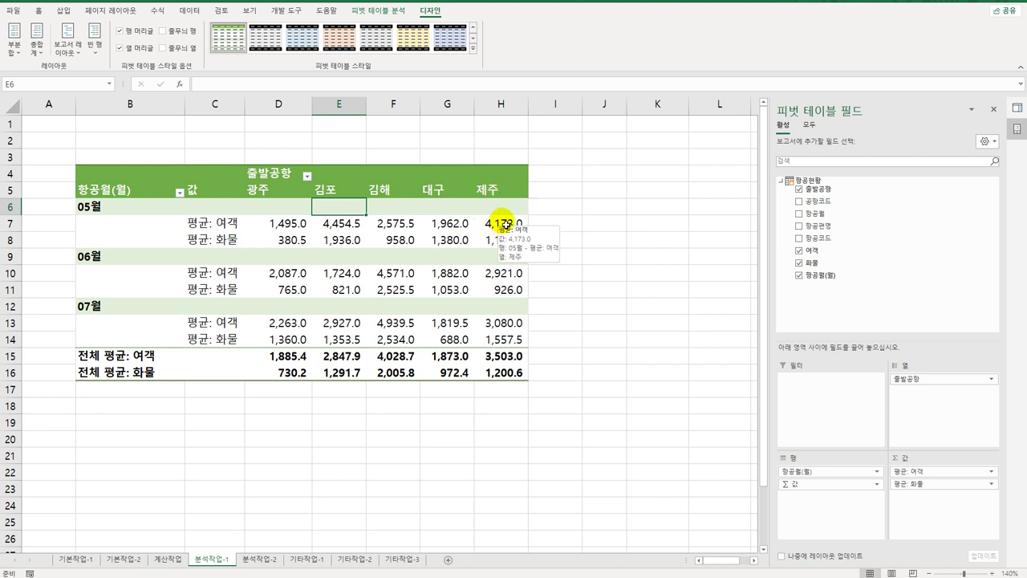
{"action": "left_click", "coordinate": [504, 229]}
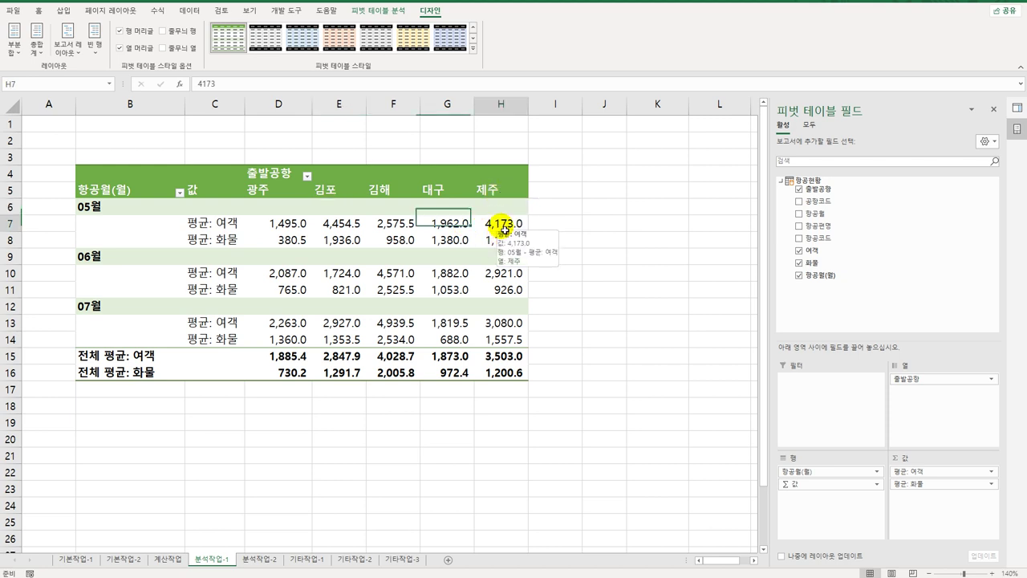
{"action": "left_click", "coordinate": [506, 242]}
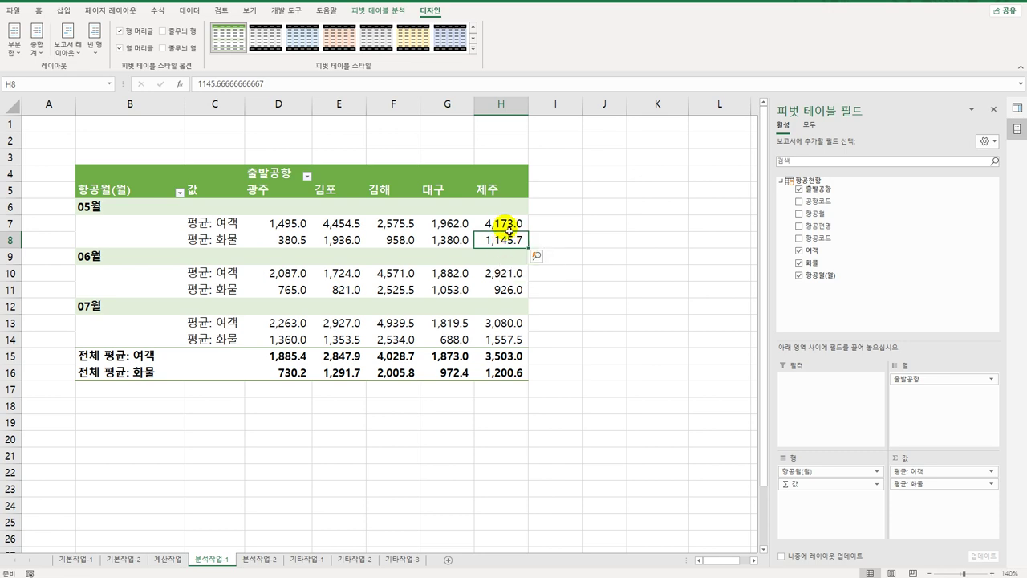
Step: Drill into H8 for the three May Jeju records and rename the new sheet 5월제주공항
{"action": "double_click", "coordinate": [505, 240]}
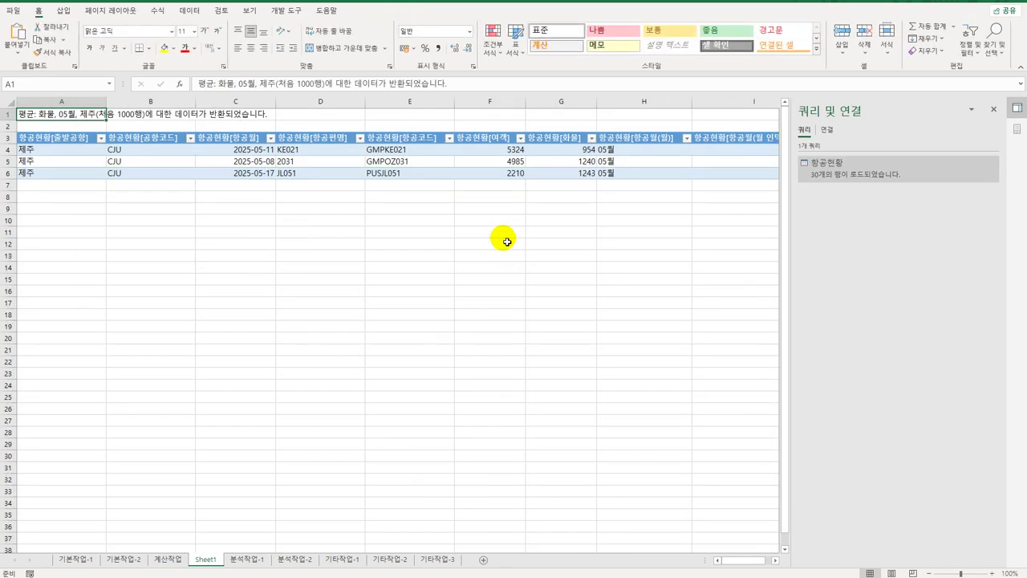
{"action": "left_click", "coordinate": [994, 109]}
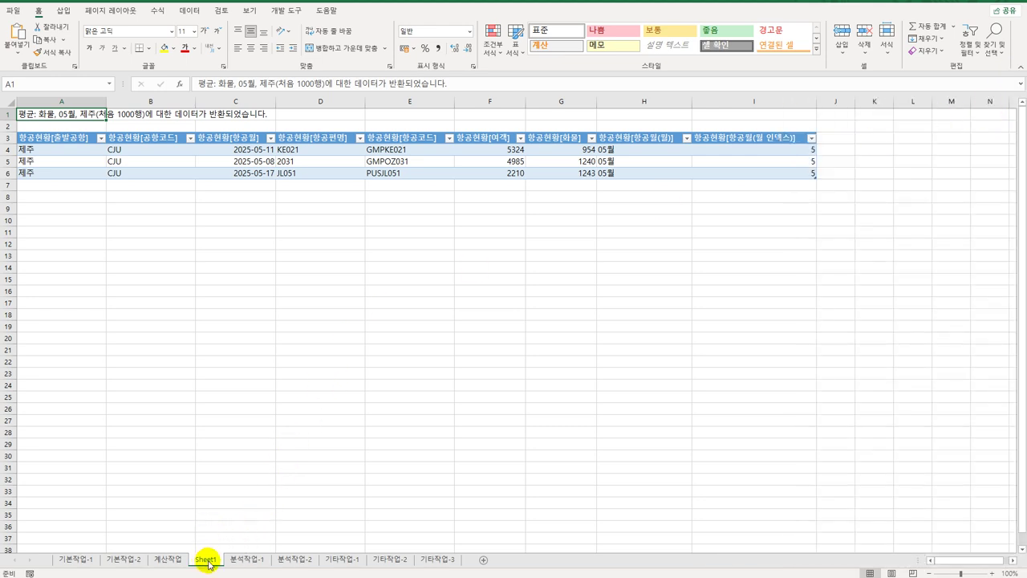
{"action": "double_click", "coordinate": [207, 560]}
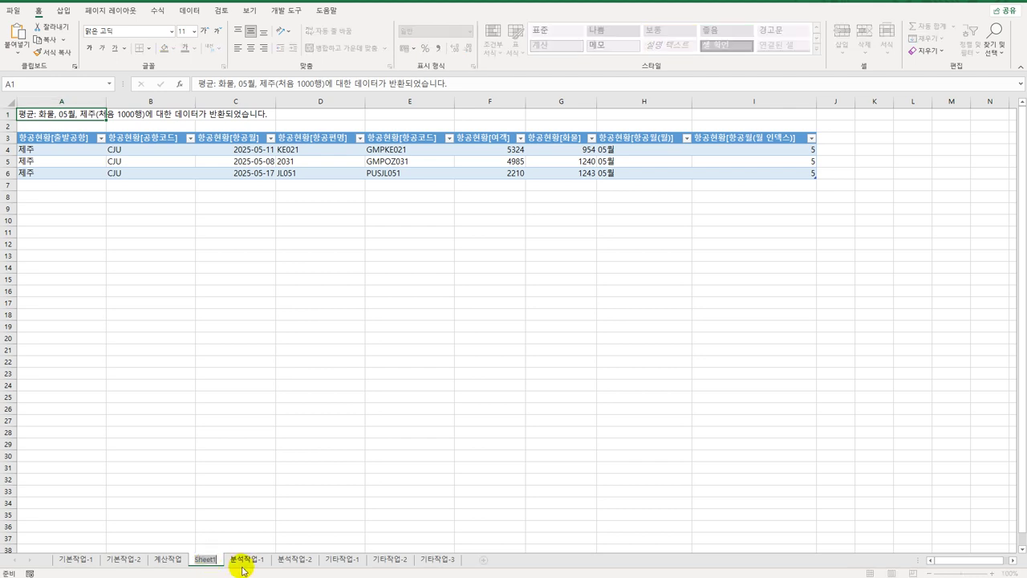
{"action": "type", "text": "5월"}
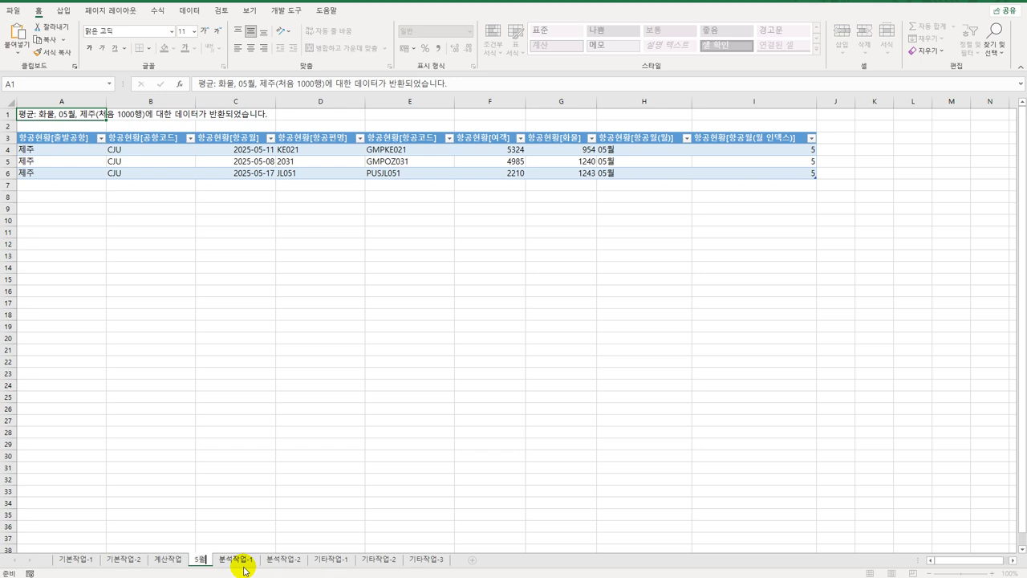
{"action": "type", "text": "제주공항"}
{"action": "key", "text": "Return"}
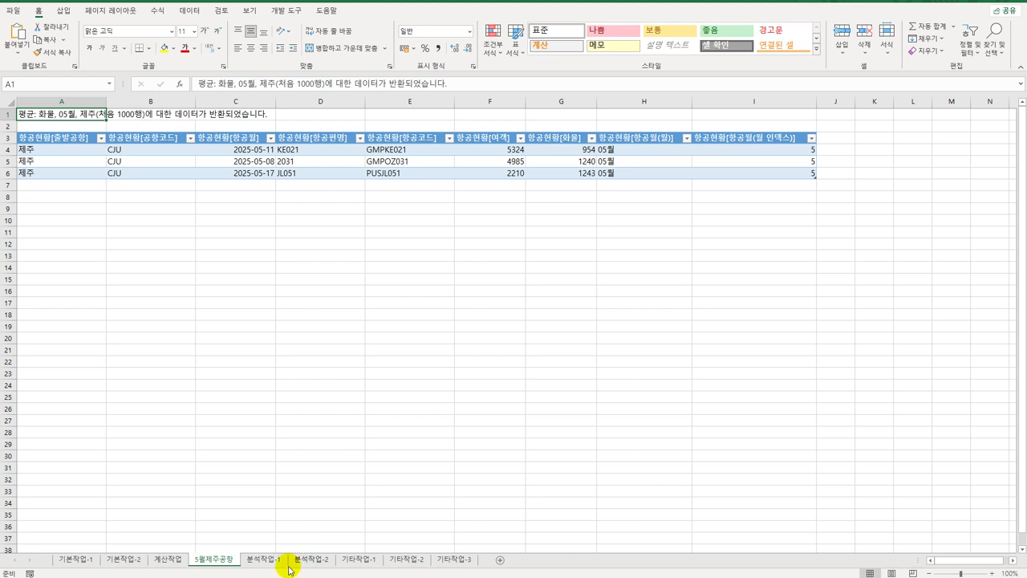
Step: On 분석작업-2, split A2:A24 on spaces (consecutive treated as one) into columns A–G
{"action": "left_click", "coordinate": [318, 559]}
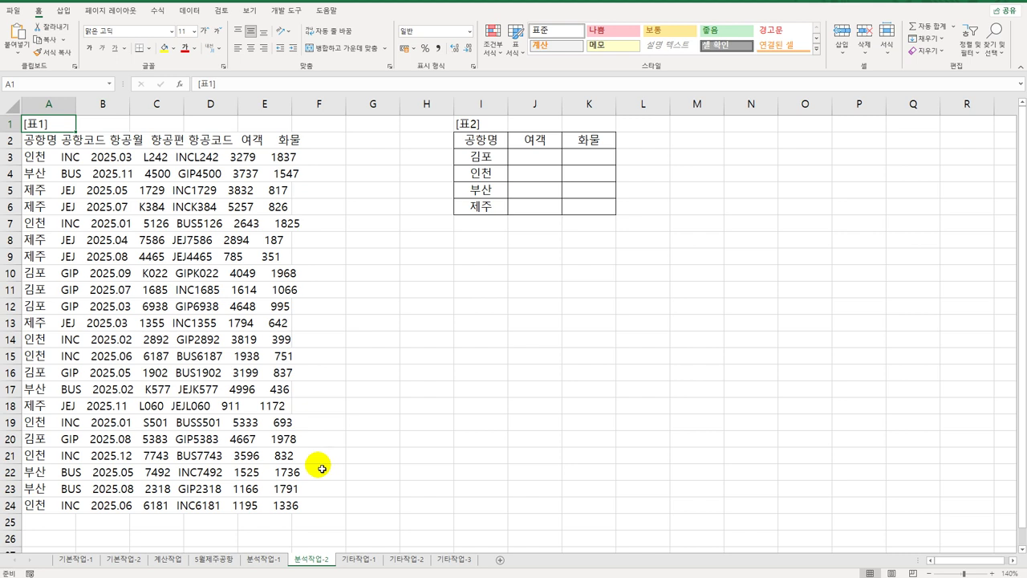
{"action": "left_click_drag", "start_coordinate": [40, 141], "coordinate": [37, 512]}
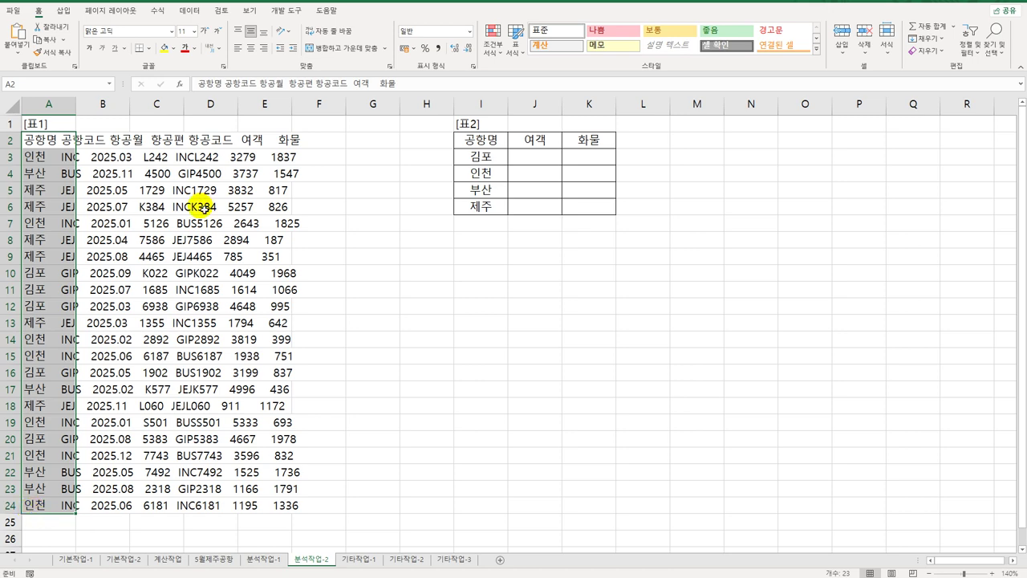
{"action": "left_click", "coordinate": [191, 11]}
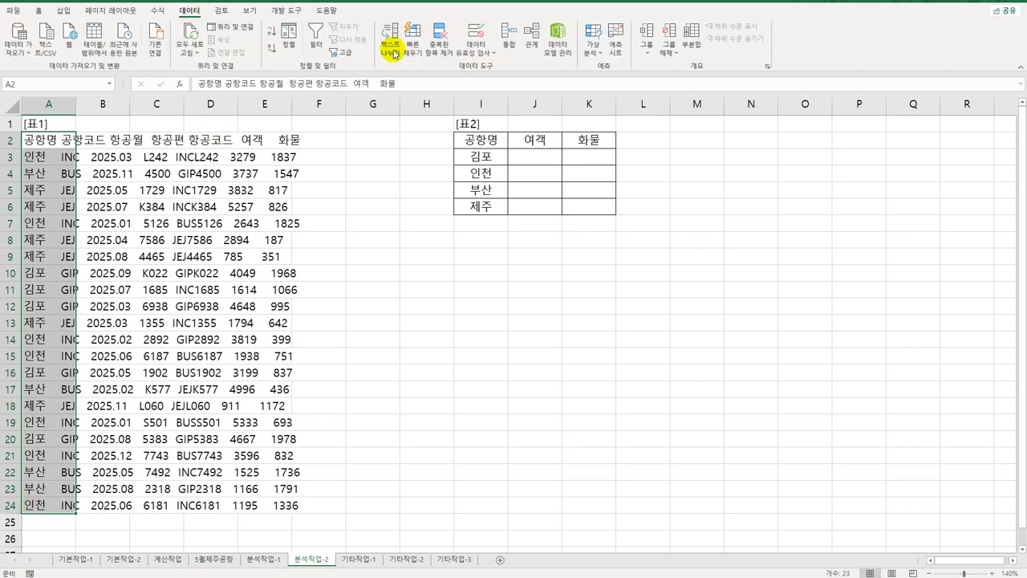
{"action": "left_click", "coordinate": [390, 40]}
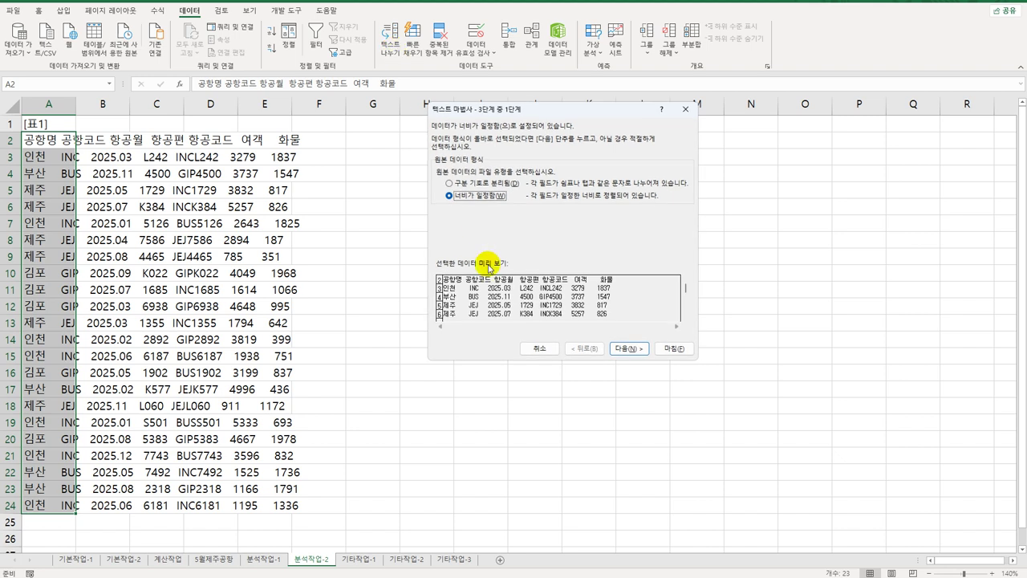
{"action": "left_click", "coordinate": [450, 182]}
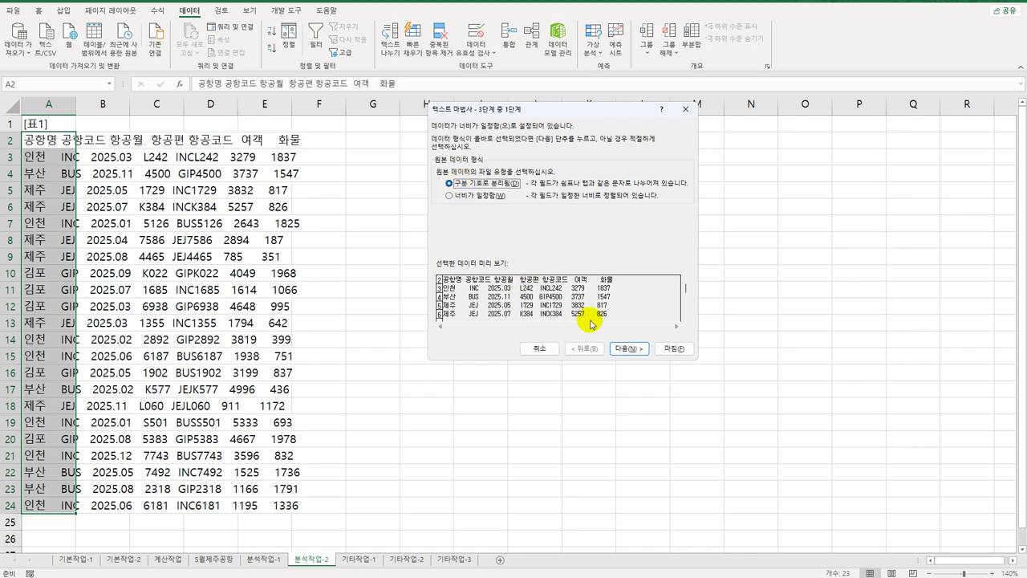
{"action": "left_click", "coordinate": [622, 350]}
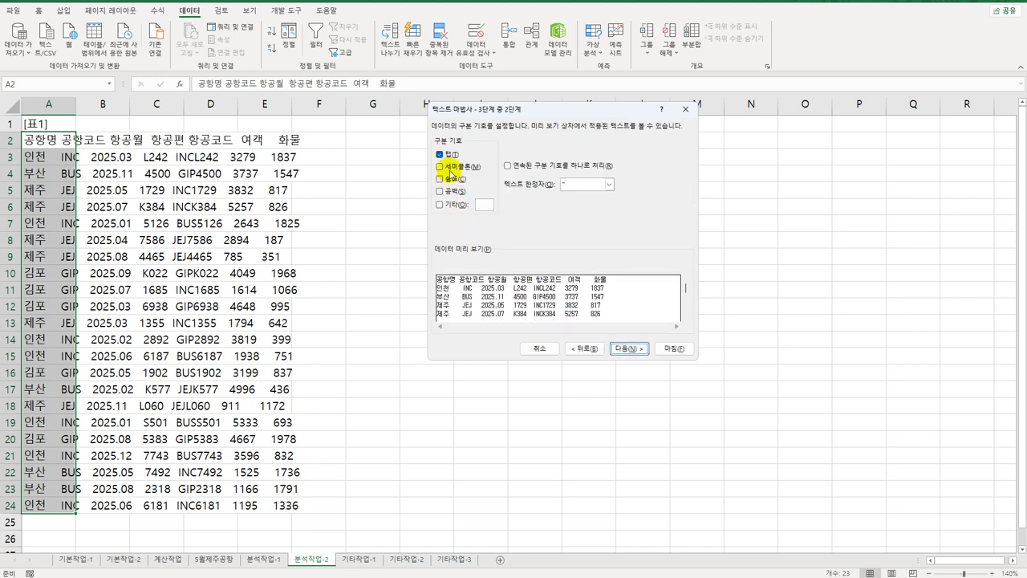
{"action": "left_click", "coordinate": [443, 155]}
{"action": "left_click", "coordinate": [440, 192]}
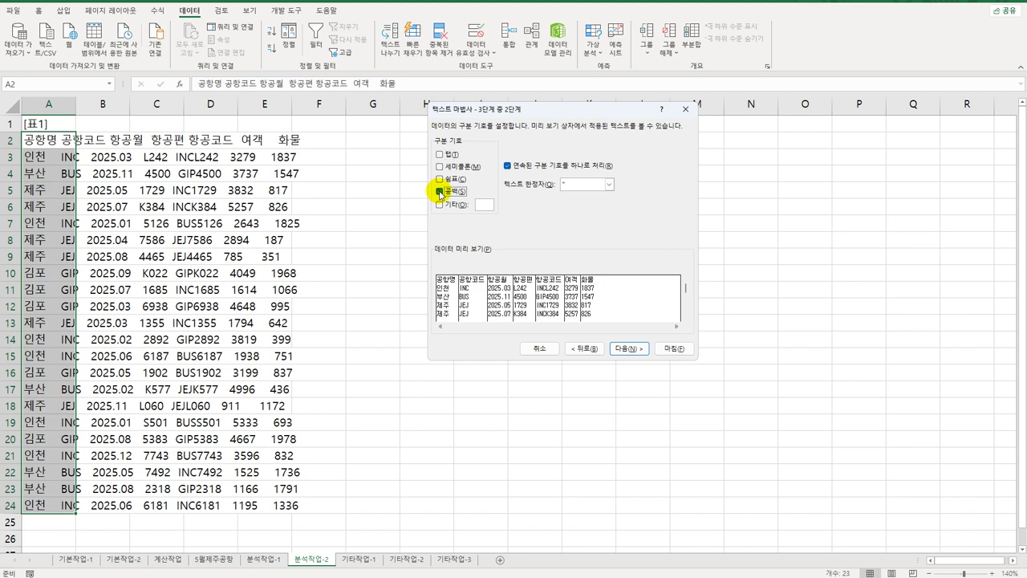
{"action": "left_click", "coordinate": [628, 349]}
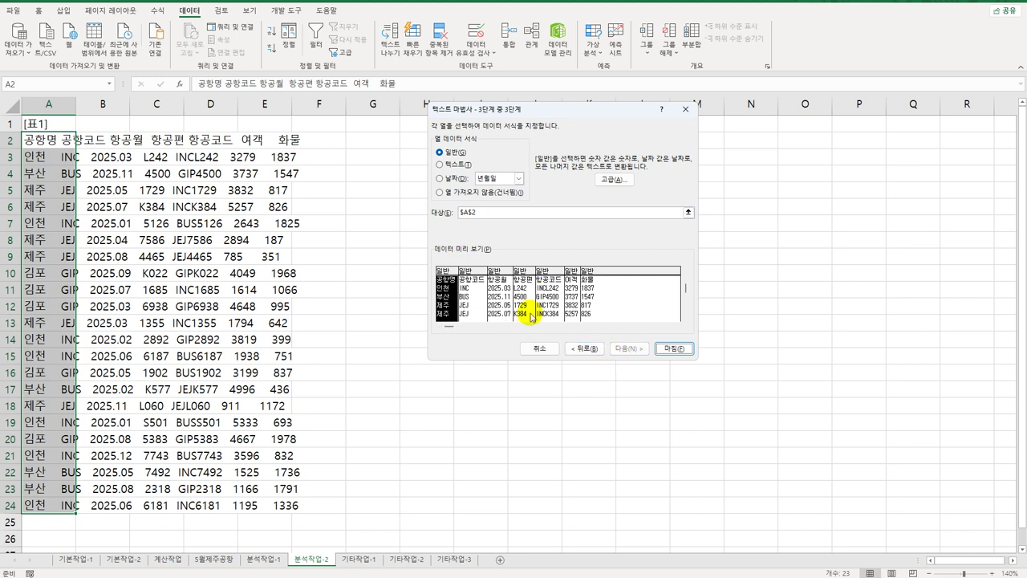
{"action": "left_click", "coordinate": [674, 350]}
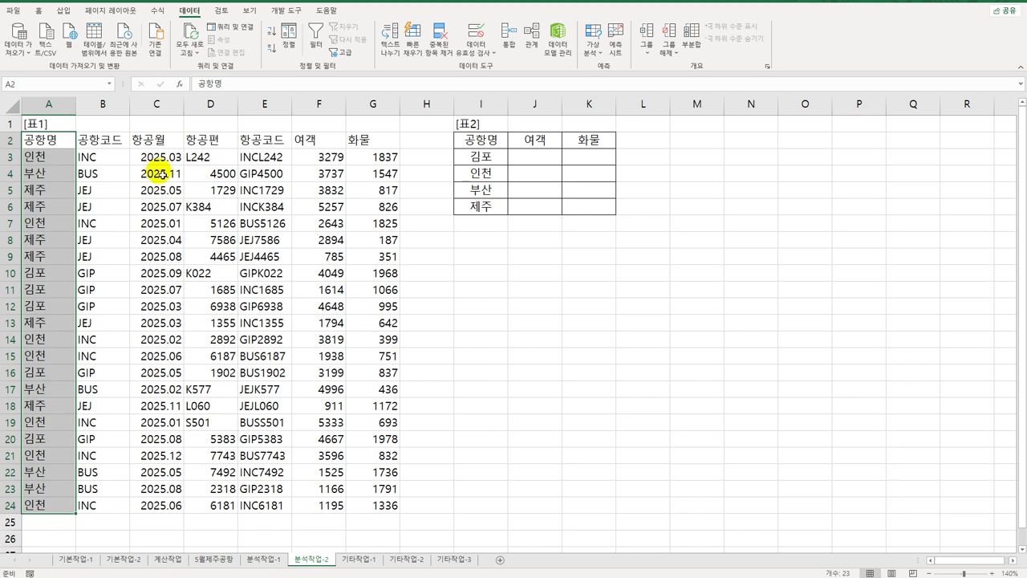
{"action": "left_click", "coordinate": [67, 145]}
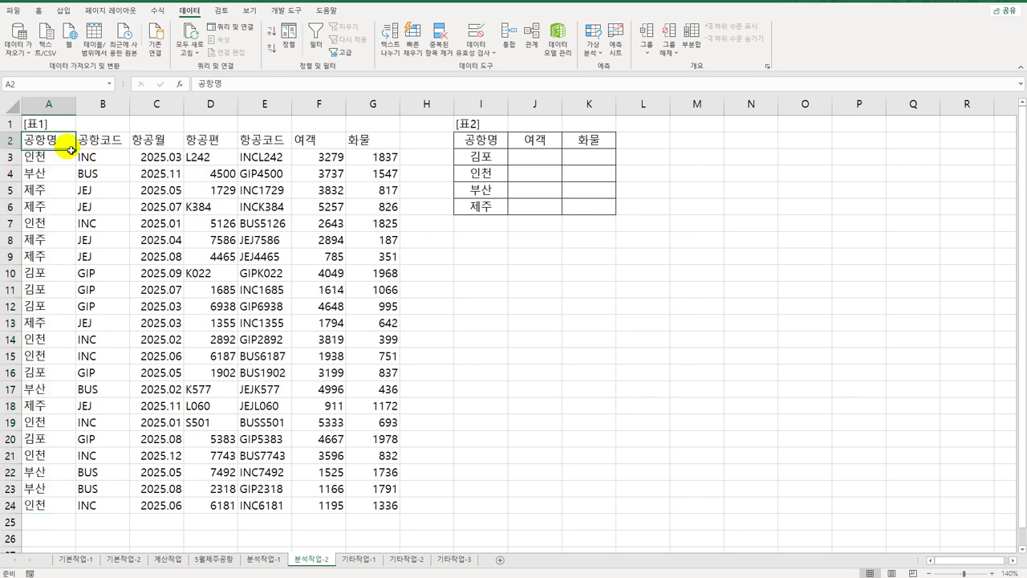
{"action": "left_click", "coordinate": [481, 158]}
{"action": "left_click", "coordinate": [488, 171]}
{"action": "left_click", "coordinate": [495, 194]}
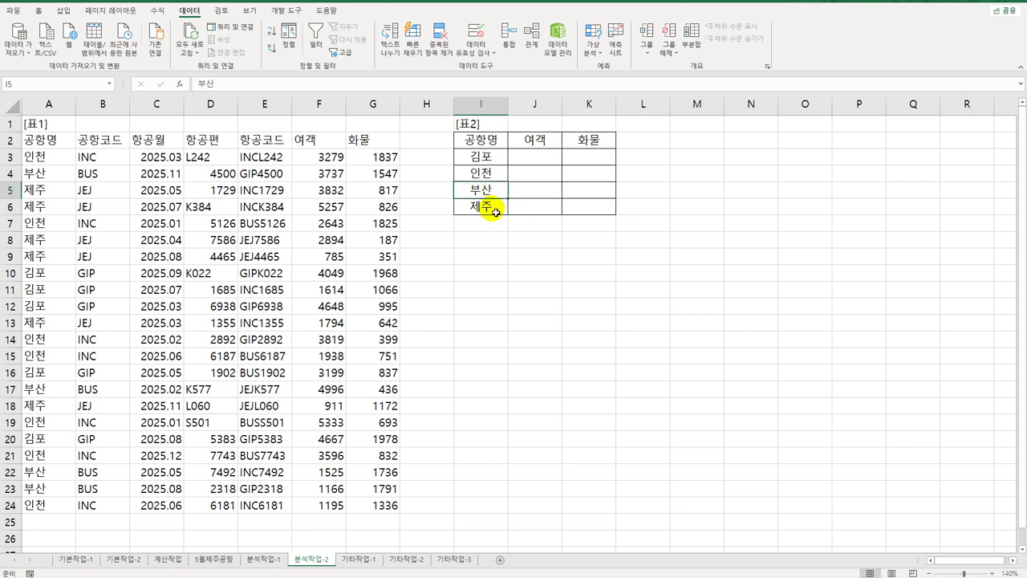
{"action": "left_click", "coordinate": [488, 206]}
{"action": "left_click", "coordinate": [550, 162]}
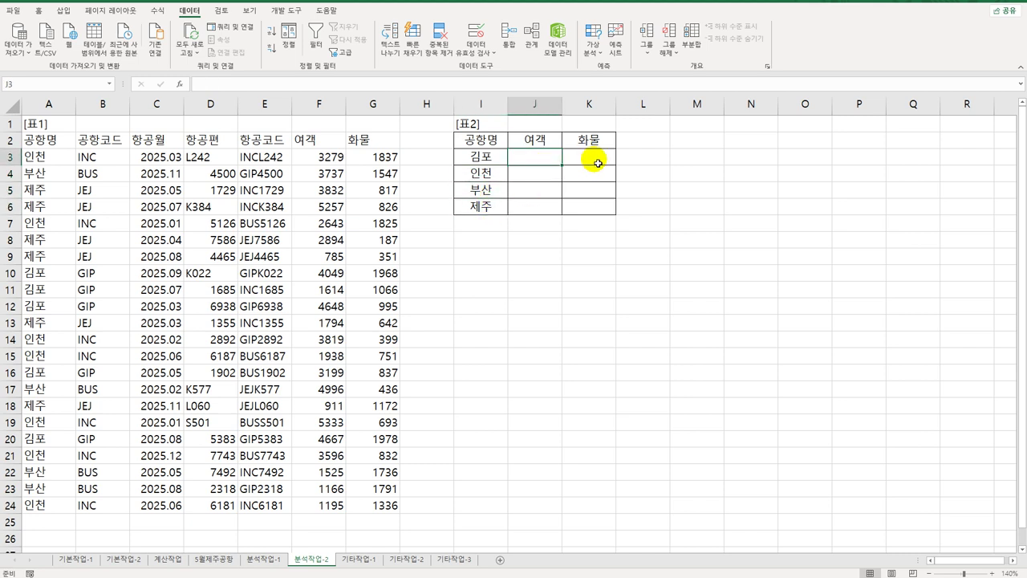
{"action": "left_click", "coordinate": [595, 161]}
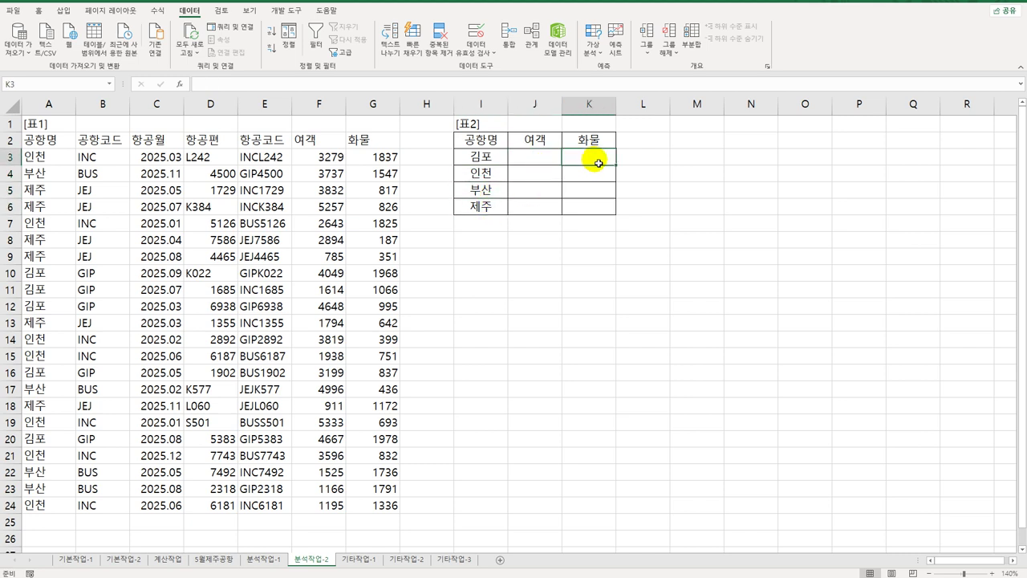
{"action": "left_click_drag", "start_coordinate": [46, 143], "coordinate": [48, 503]}
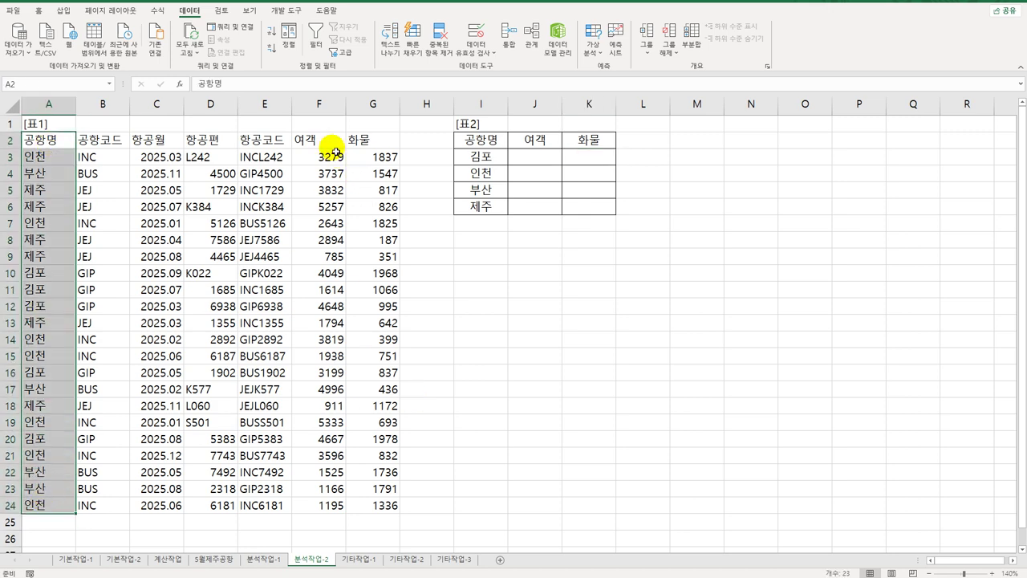
{"action": "left_click_drag", "start_coordinate": [323, 143], "coordinate": [362, 508]}
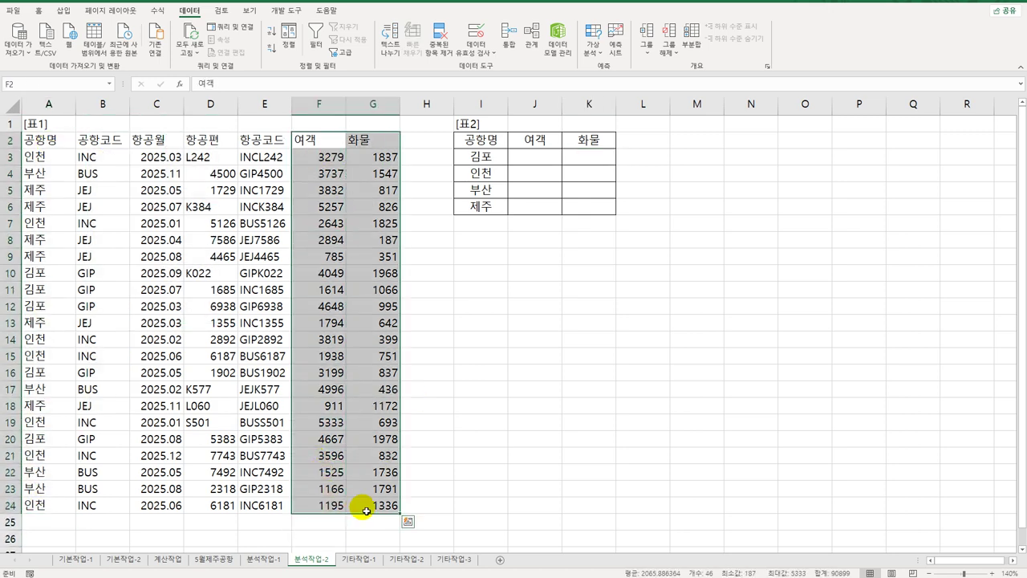
{"action": "left_click", "coordinate": [503, 422]}
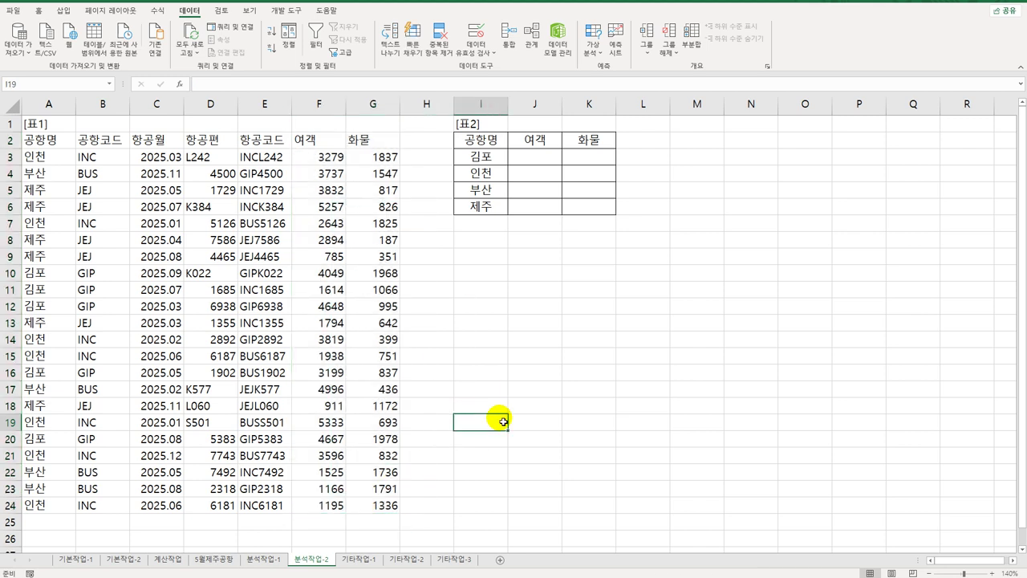
Step: Select [표2] range I2:K6 and start a Consolidate with the 평균 function
{"action": "left_click", "coordinate": [495, 146]}
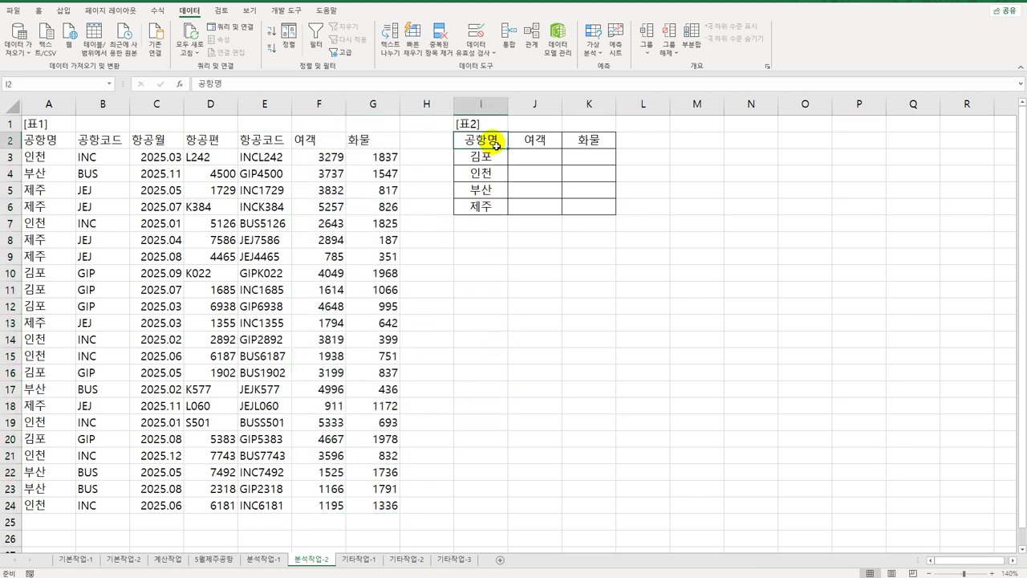
{"action": "left_click_drag", "start_coordinate": [498, 145], "coordinate": [607, 213]}
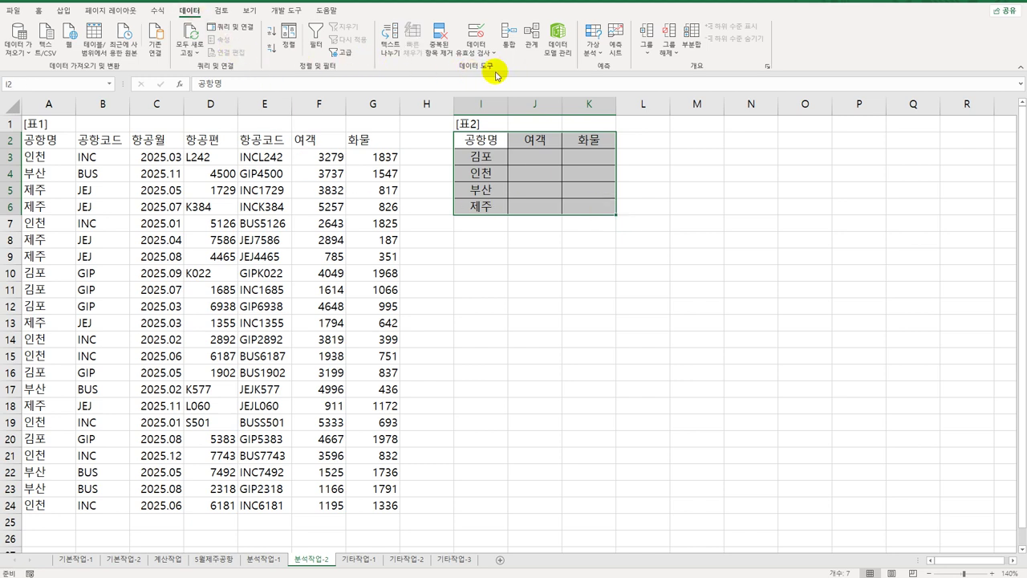
{"action": "left_click", "coordinate": [504, 48]}
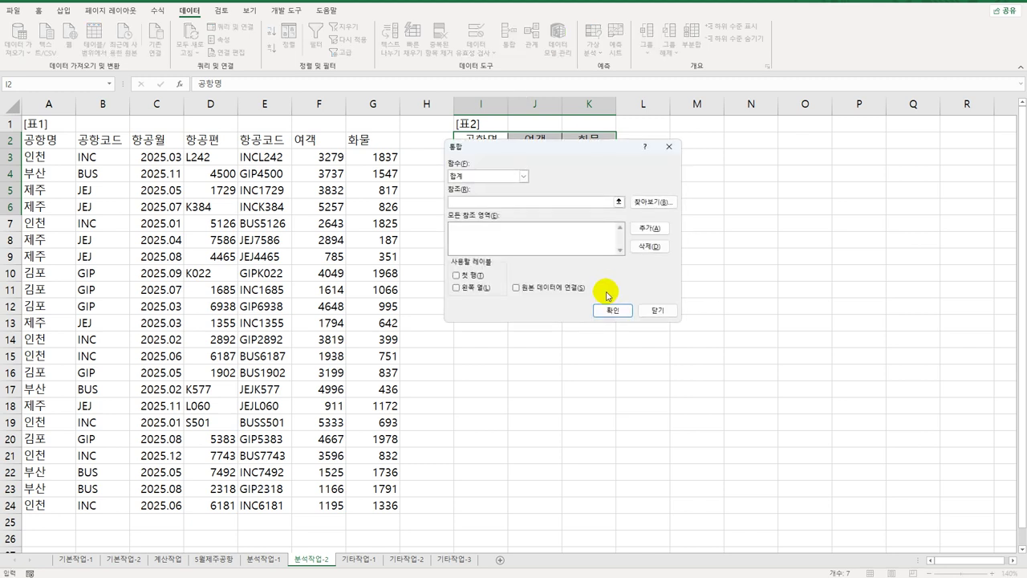
{"action": "left_click", "coordinate": [522, 176]}
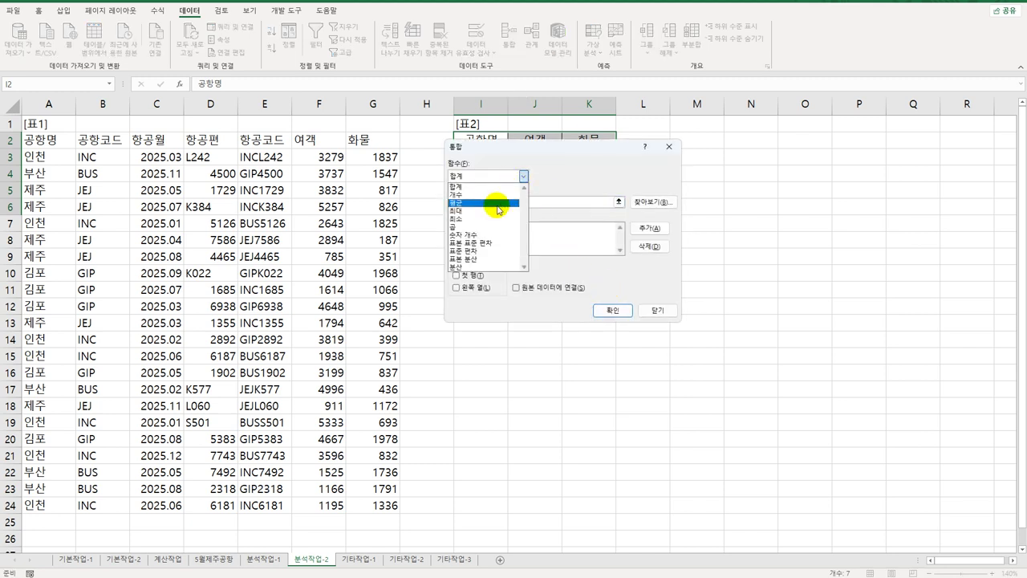
{"action": "left_click", "coordinate": [517, 204]}
{"action": "left_click", "coordinate": [500, 202]}
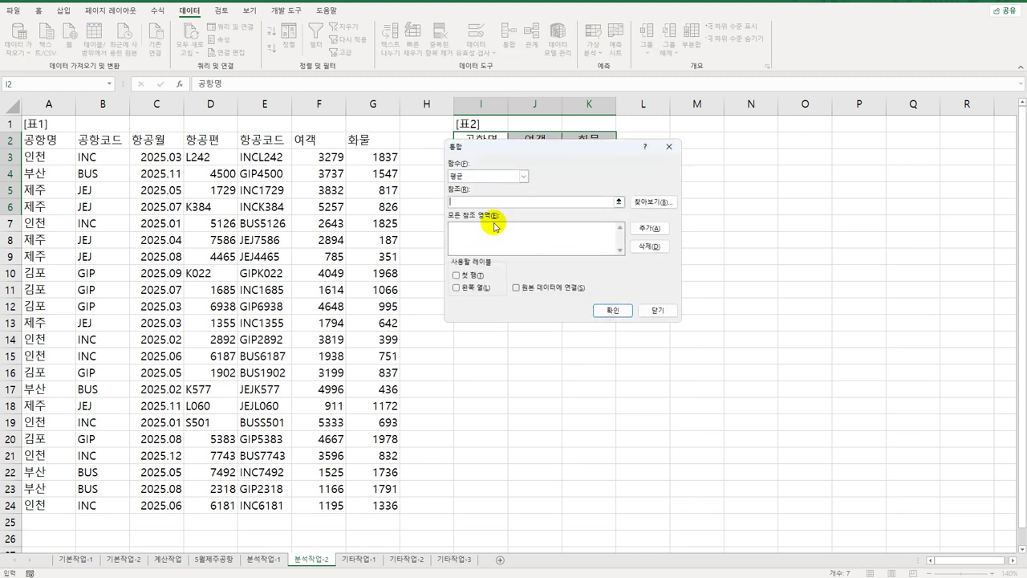
{"action": "left_click_drag", "start_coordinate": [536, 146], "coordinate": [556, 263]}
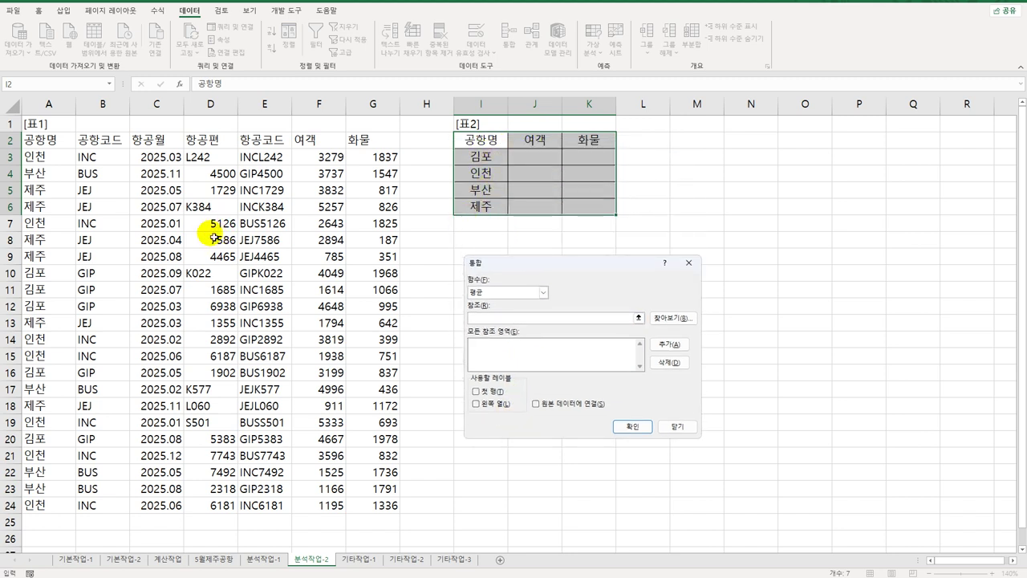
Step: Consolidate from $A$2:$G$24 using top row and left column labels, then go to 기타작업-1
{"action": "left_click_drag", "start_coordinate": [48, 141], "coordinate": [376, 504]}
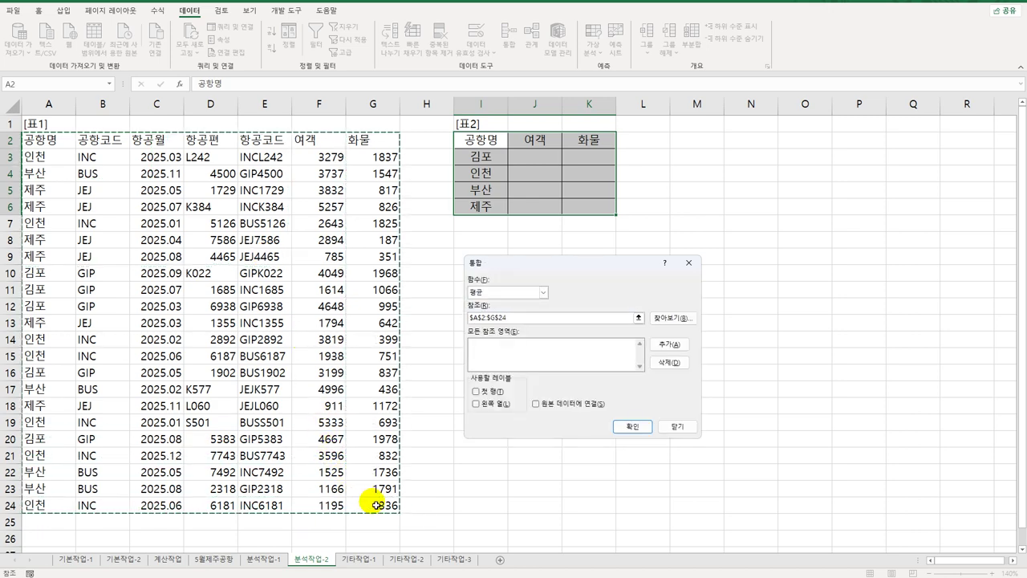
{"action": "left_click", "coordinate": [663, 344]}
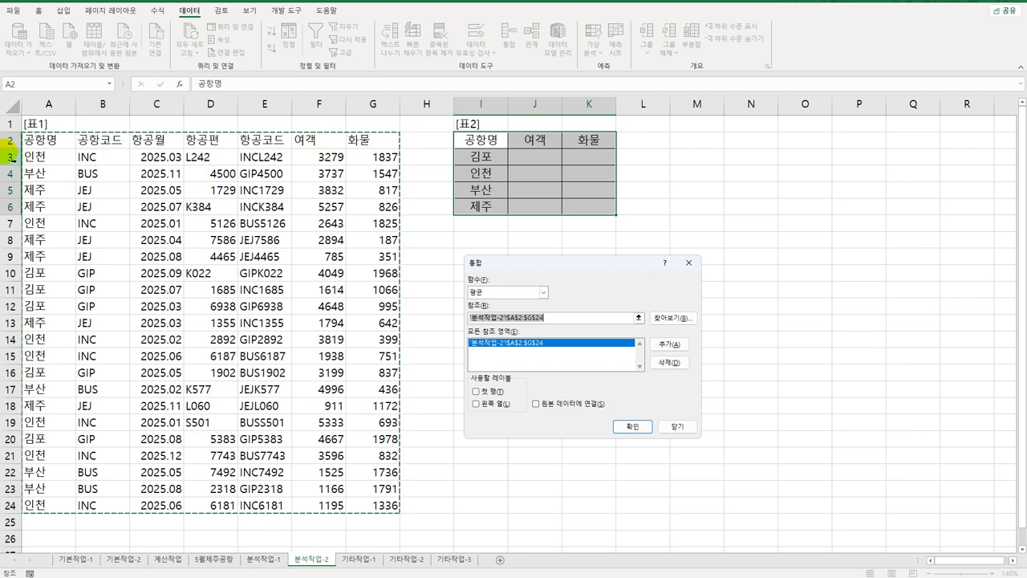
{"action": "left_click", "coordinate": [493, 392]}
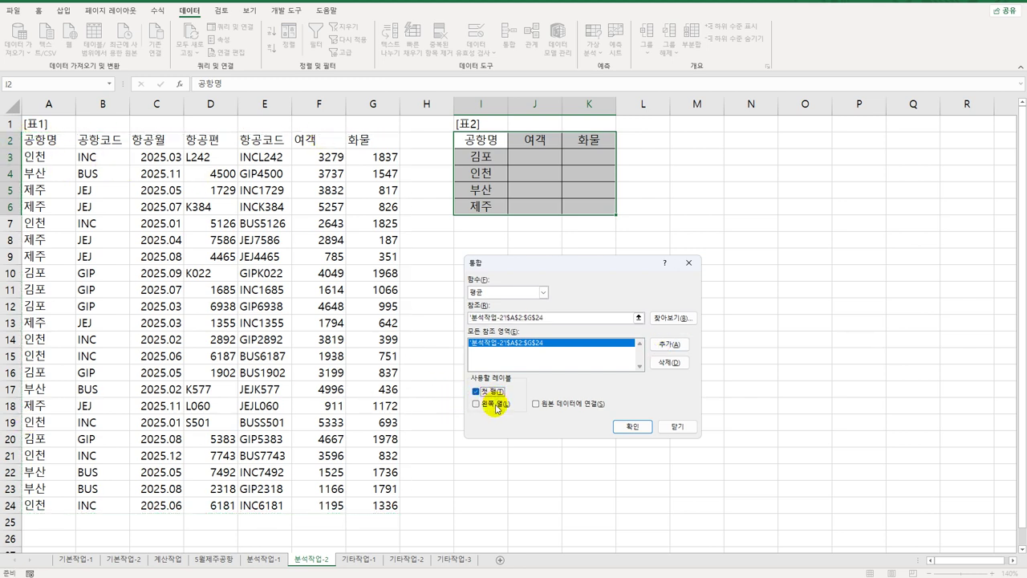
{"action": "left_click", "coordinate": [495, 405]}
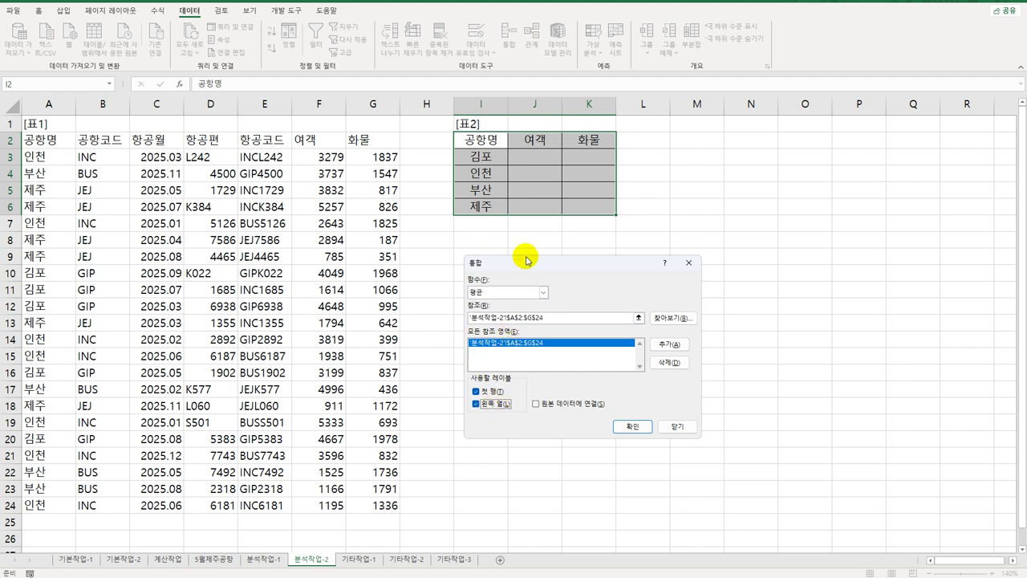
{"action": "left_click", "coordinate": [632, 426]}
{"action": "left_click", "coordinate": [596, 213]}
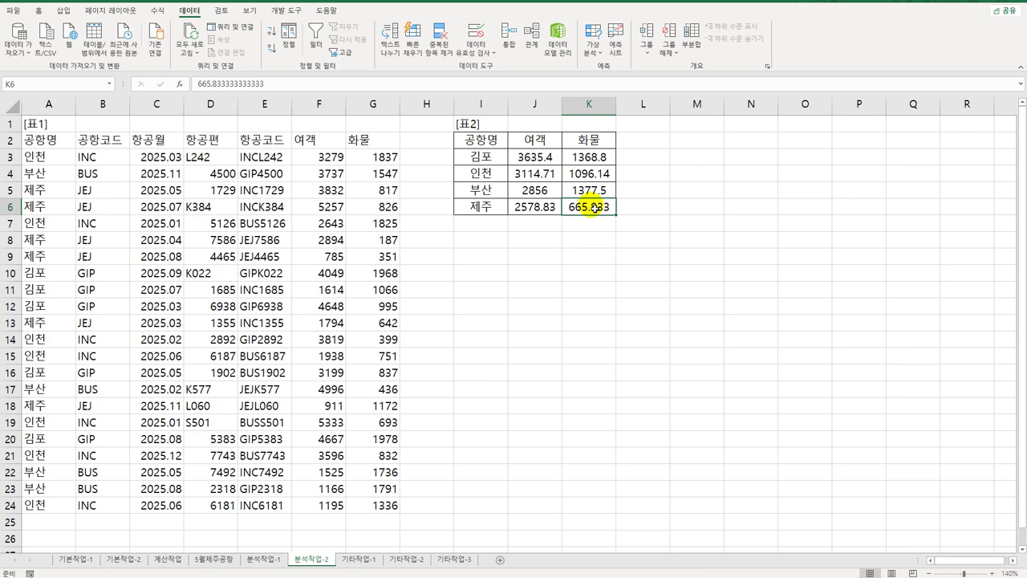
{"action": "left_click", "coordinate": [353, 560]}
{"action": "mouse_move", "coordinate": [342, 469]}
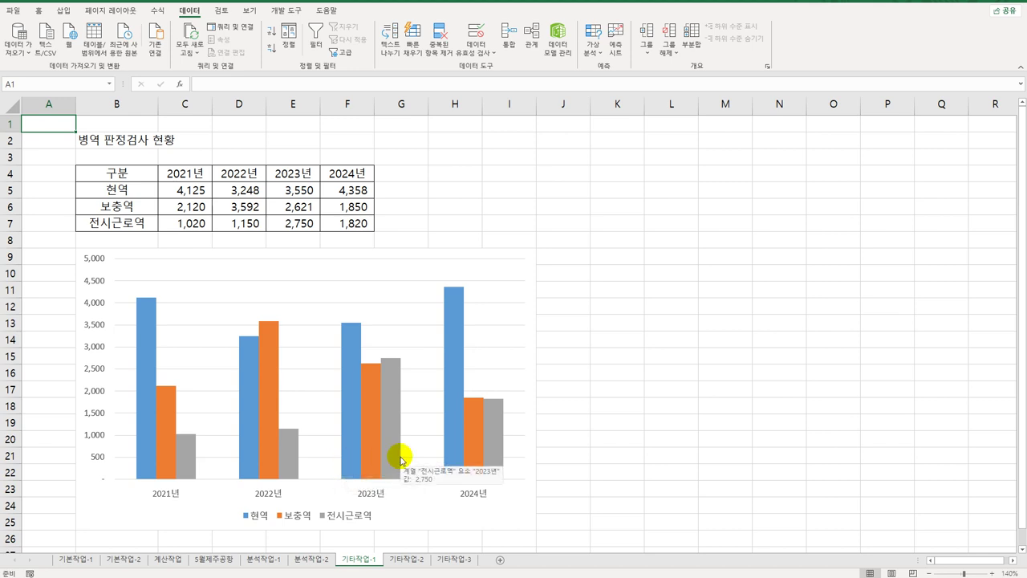
{"action": "left_click", "coordinate": [384, 274]}
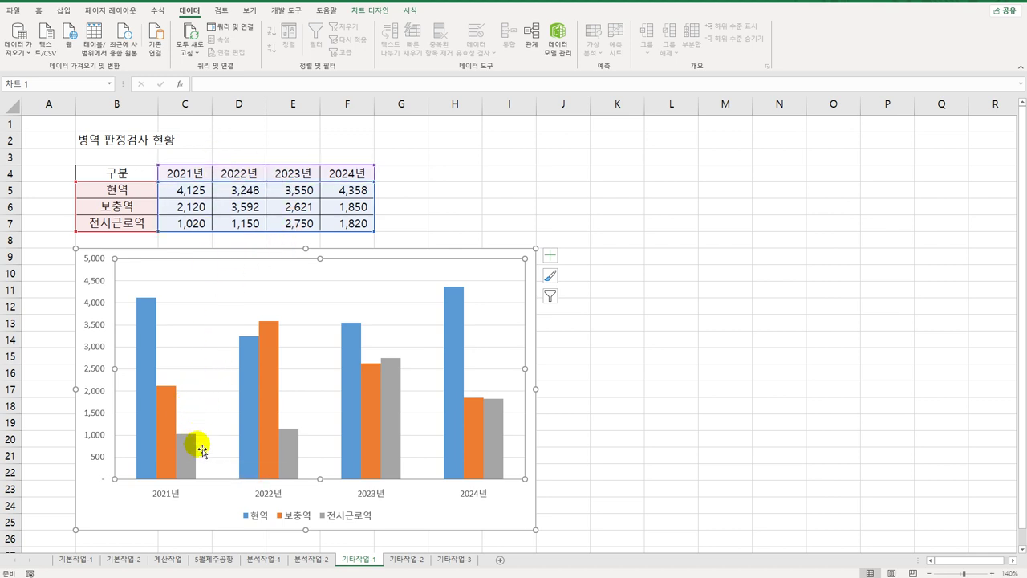
{"action": "mouse_move", "coordinate": [193, 453]}
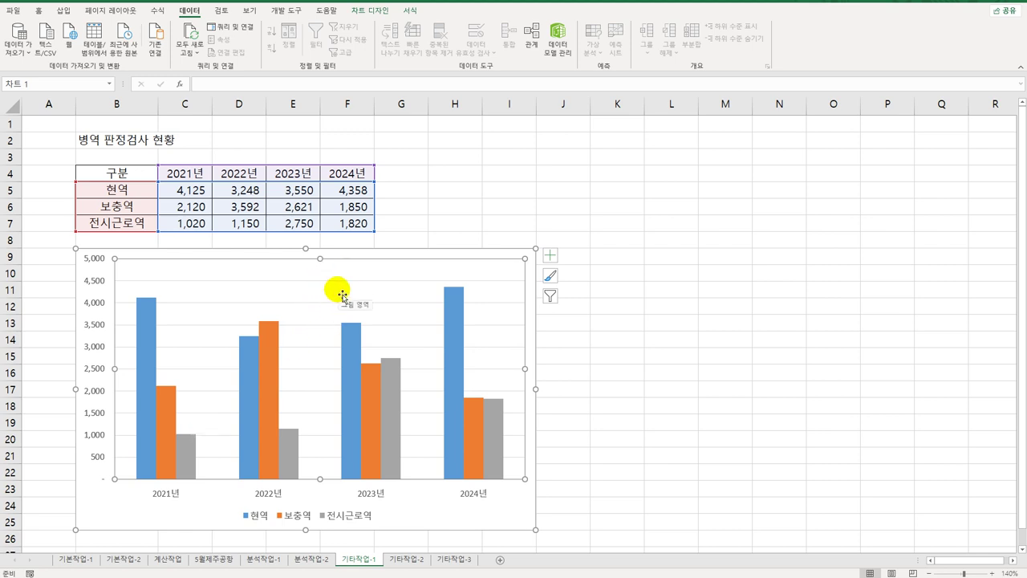
{"action": "right_click", "coordinate": [343, 294]}
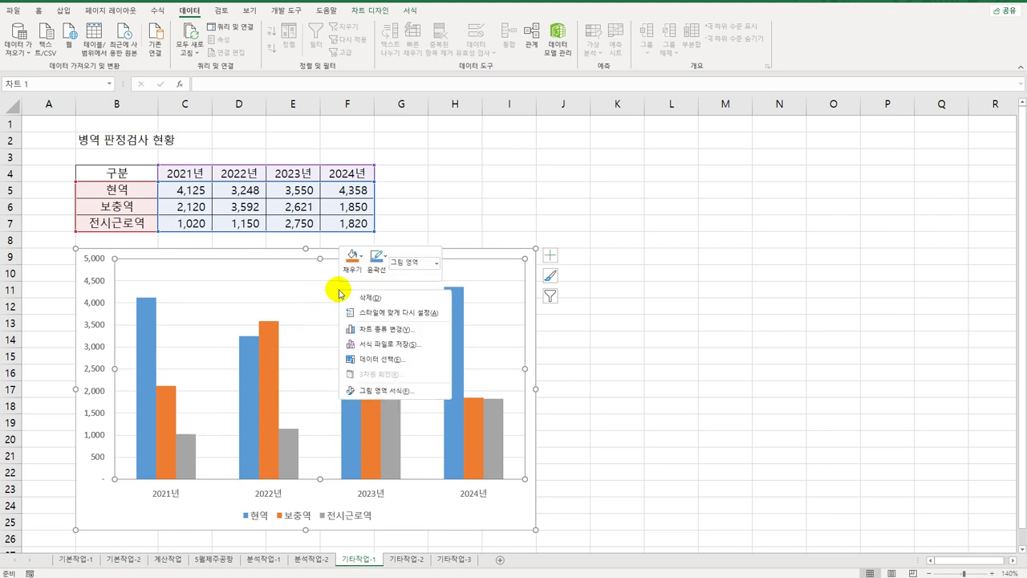
Step: Change the chart's data range to B4:B7,D4:F7 so it covers only 2022년–2024년
{"action": "left_click", "coordinate": [387, 357]}
{"action": "left_click", "coordinate": [490, 237]}
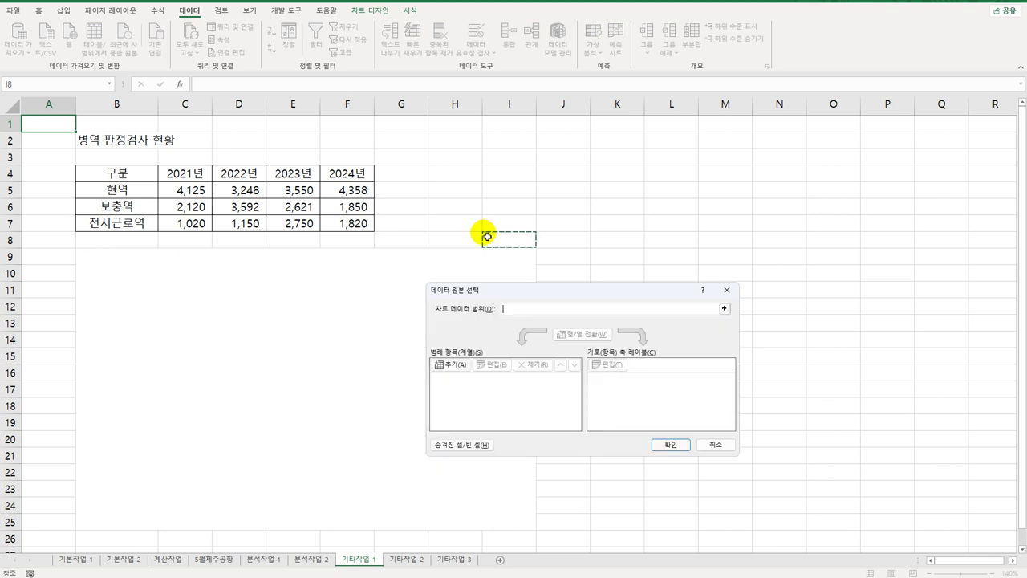
{"action": "left_click", "coordinate": [715, 445]}
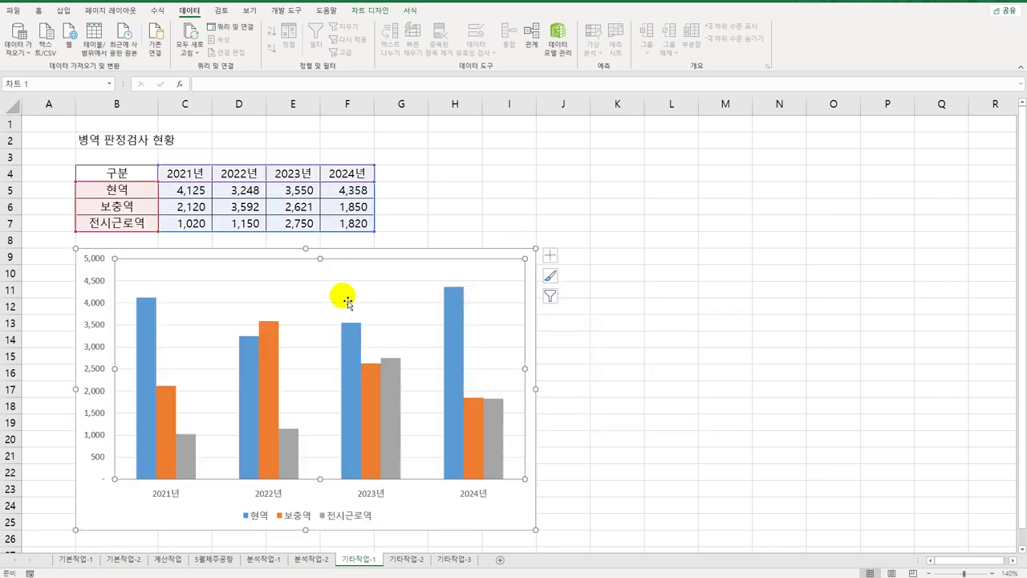
{"action": "right_click", "coordinate": [343, 296]}
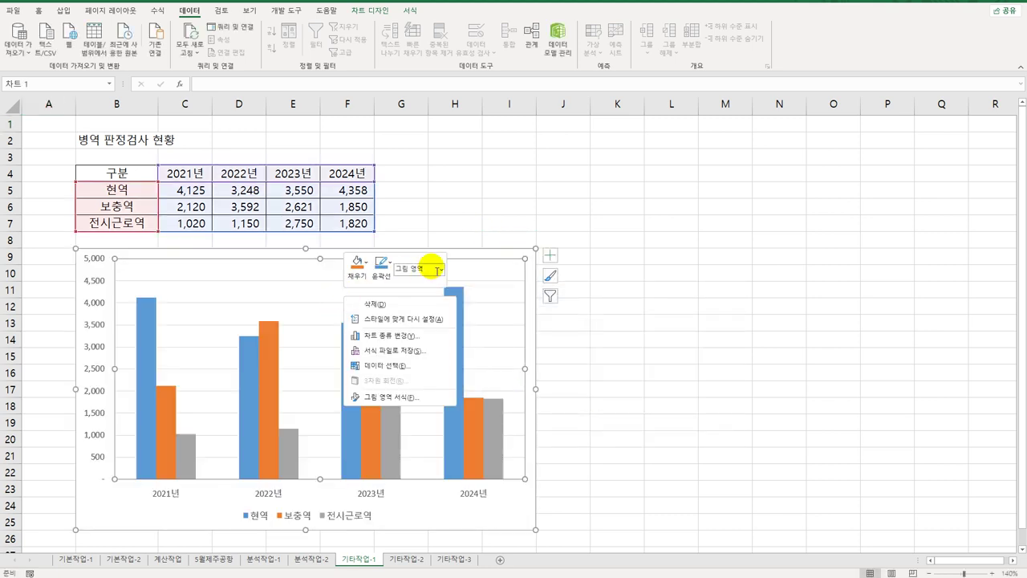
{"action": "left_click", "coordinate": [403, 367]}
{"action": "left_click_drag", "start_coordinate": [509, 215], "coordinate": [483, 222]}
{"action": "key", "text": "Delete"}
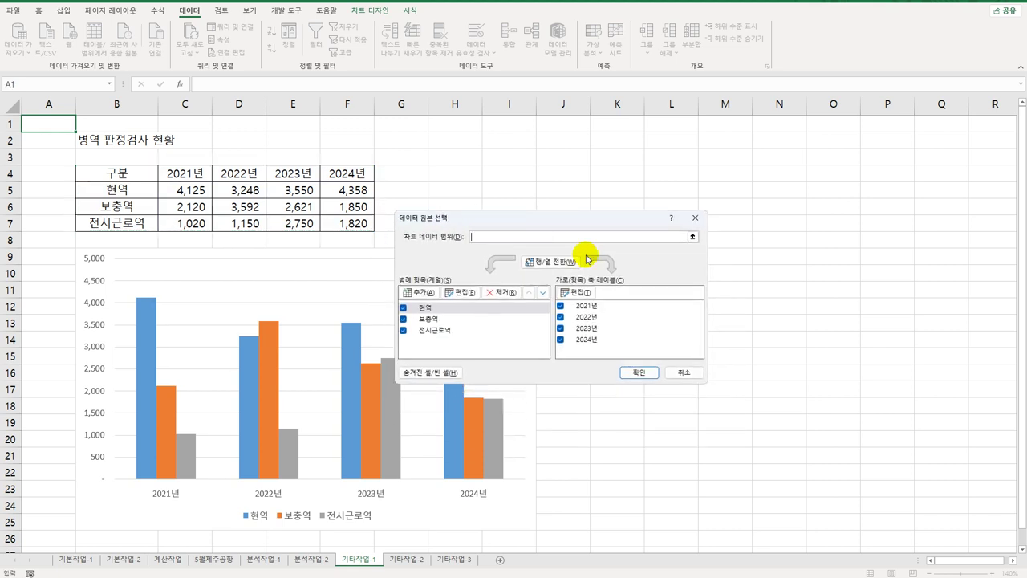
{"action": "left_click_drag", "start_coordinate": [141, 177], "coordinate": [129, 223]}
{"action": "left_click", "coordinate": [252, 174], "text": "ctrl"}
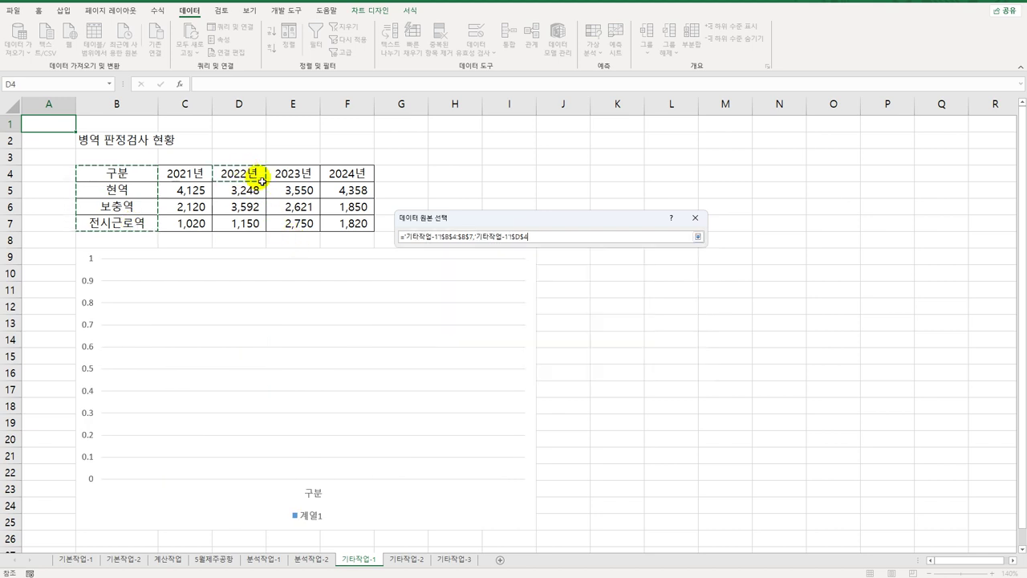
{"action": "left_click_drag", "start_coordinate": [359, 226], "coordinate": [359, 226]}
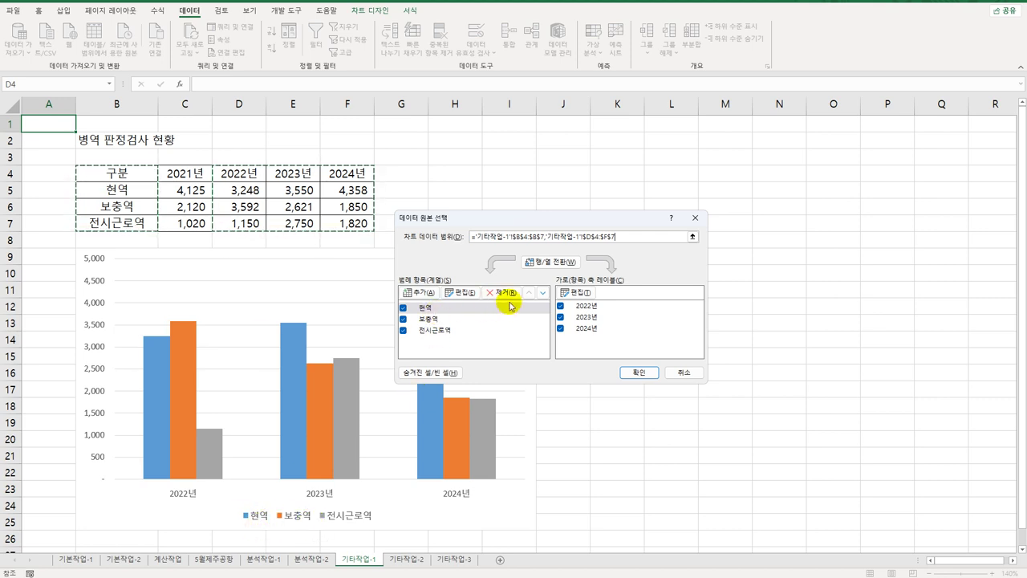
Step: Move 현역 below 보충역 in the series order and apply the new chart data
{"action": "left_click", "coordinate": [543, 292]}
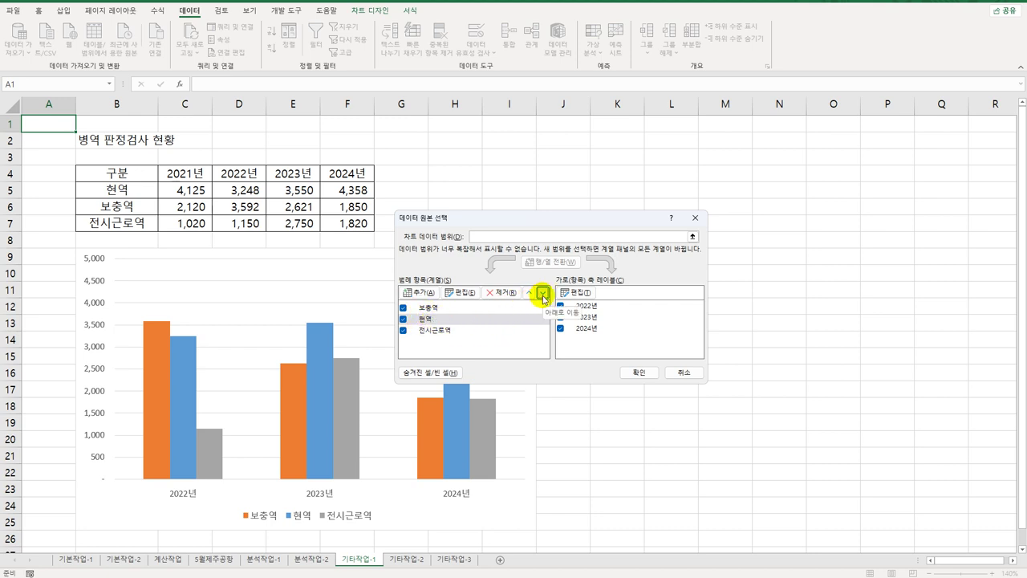
{"action": "left_click", "coordinate": [638, 373]}
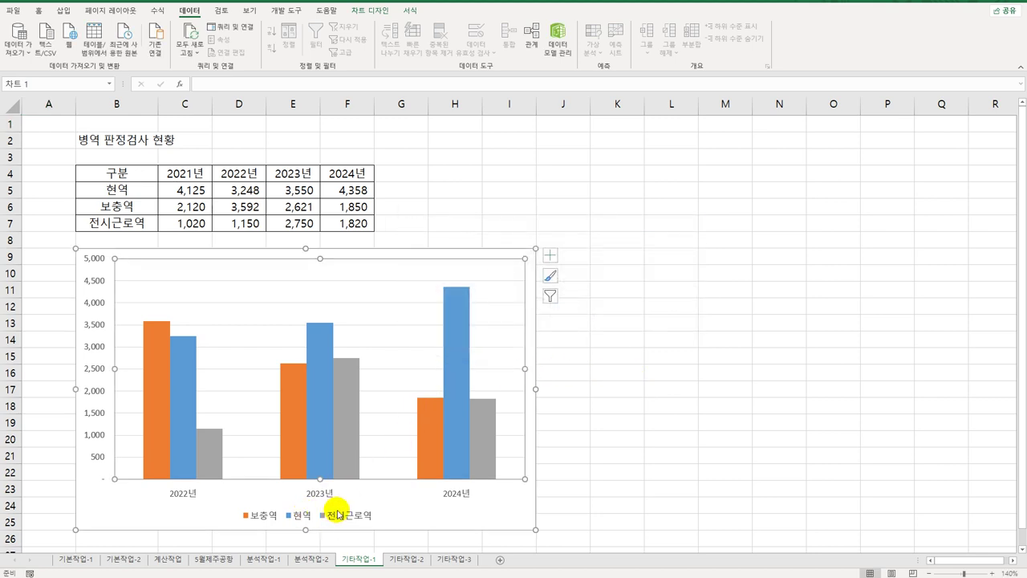
{"action": "left_click", "coordinate": [213, 452]}
{"action": "mouse_move", "coordinate": [344, 390]}
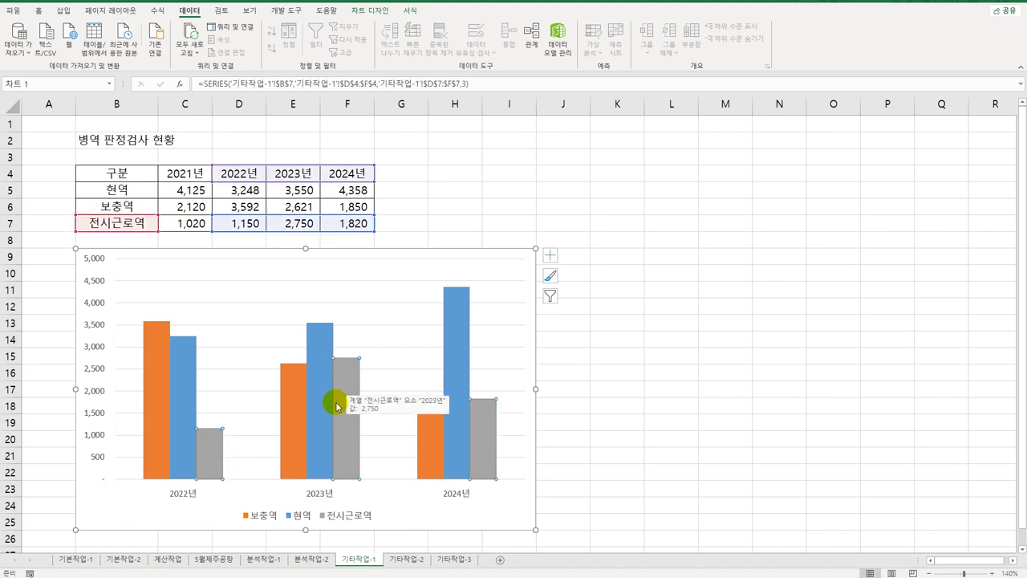
Step: Change the 전시근로역 series to Line with Markers, keeping 보충역 and 현역 as columns
{"action": "right_click", "coordinate": [345, 371]}
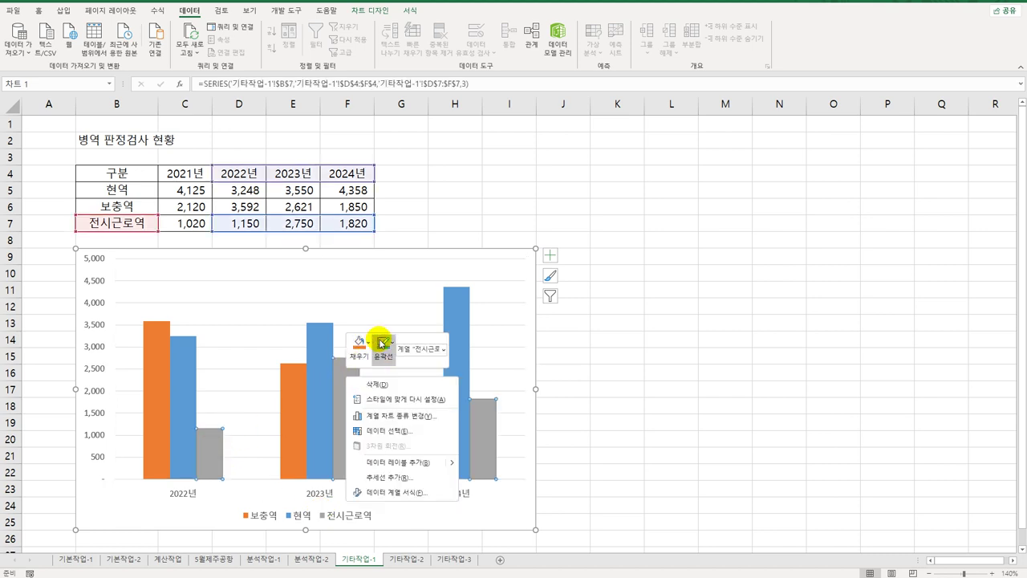
{"action": "left_click", "coordinate": [431, 417]}
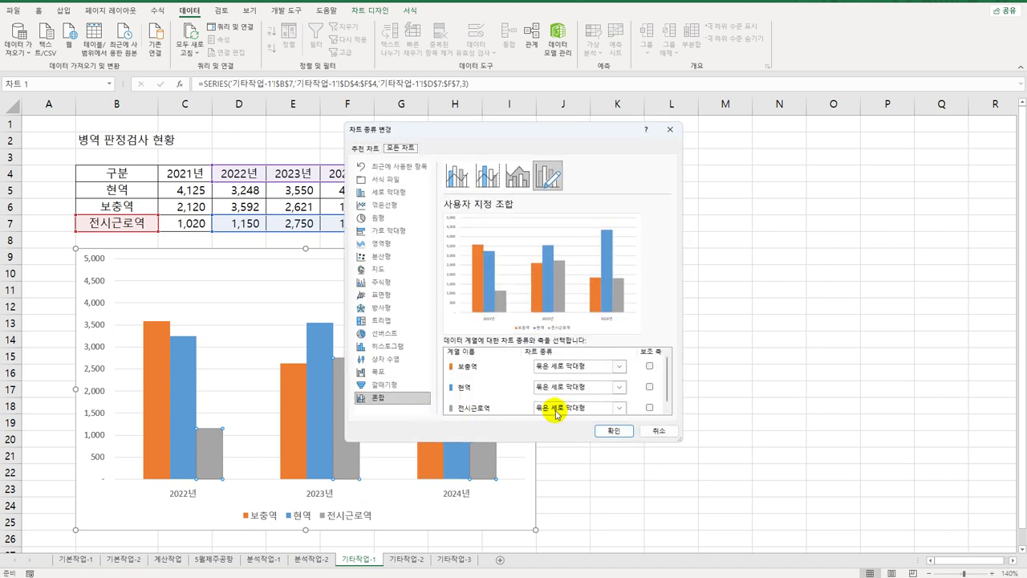
{"action": "left_click", "coordinate": [582, 408]}
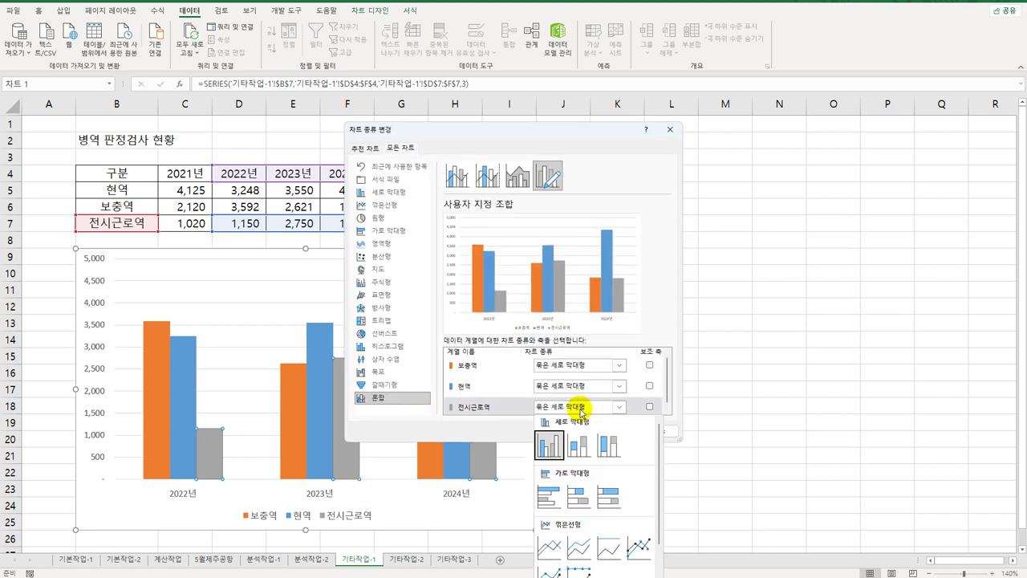
{"action": "left_click", "coordinate": [640, 551]}
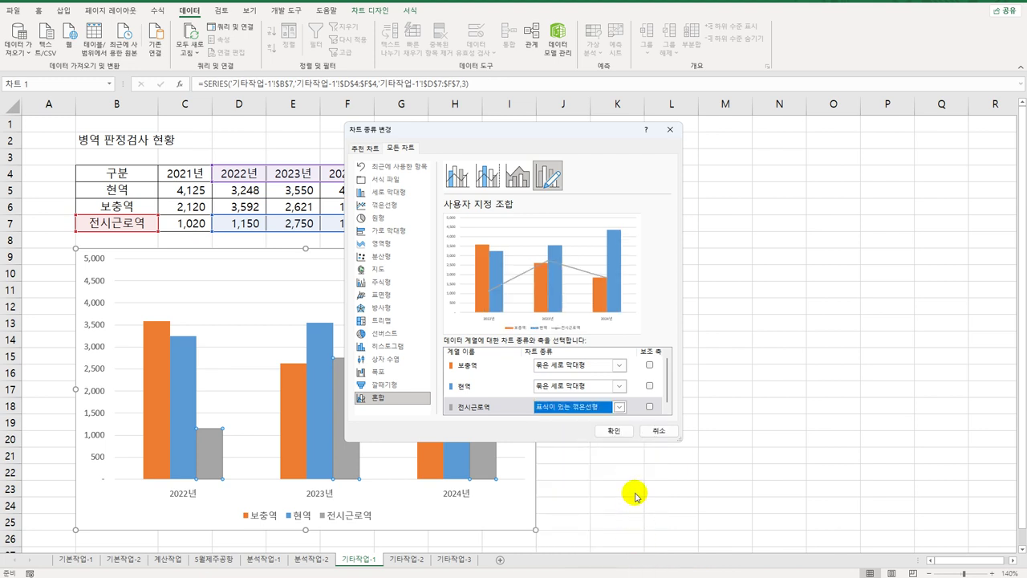
{"action": "left_click", "coordinate": [622, 431]}
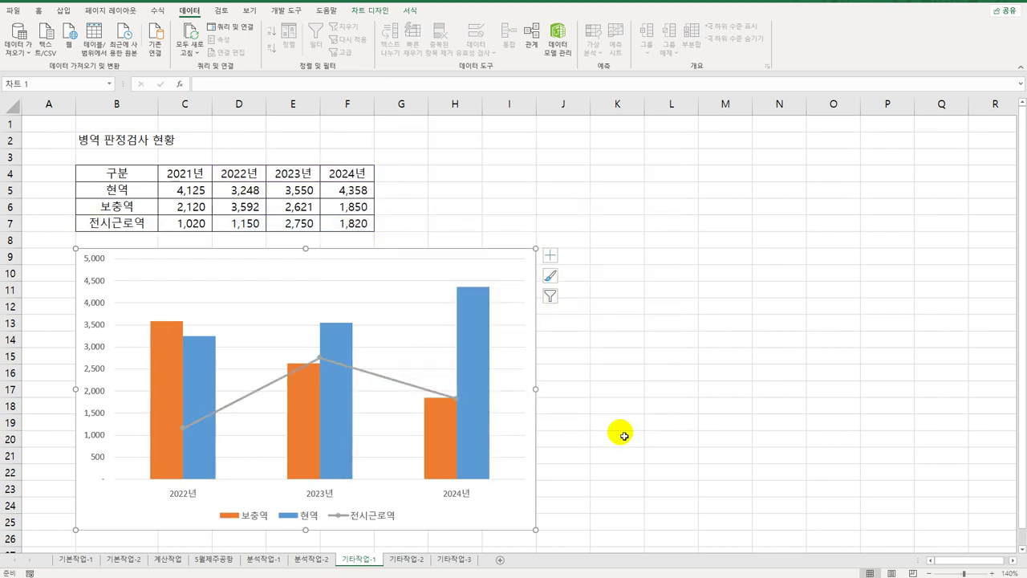
{"action": "left_click", "coordinate": [318, 361]}
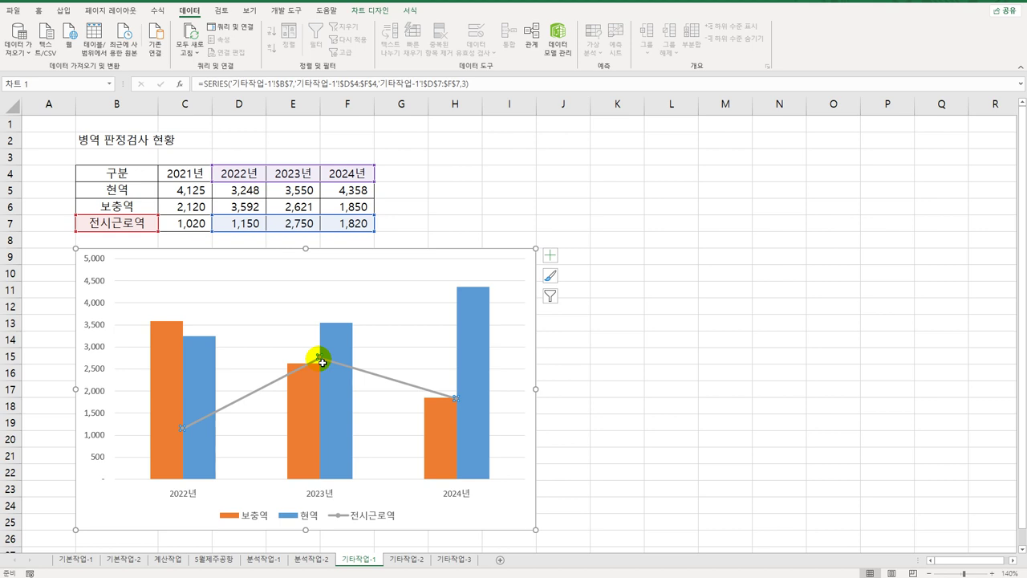
Step: Give the 전시근로역 line built-in markers with marker size 10
{"action": "right_click", "coordinate": [319, 362]}
{"action": "left_click", "coordinate": [377, 475]}
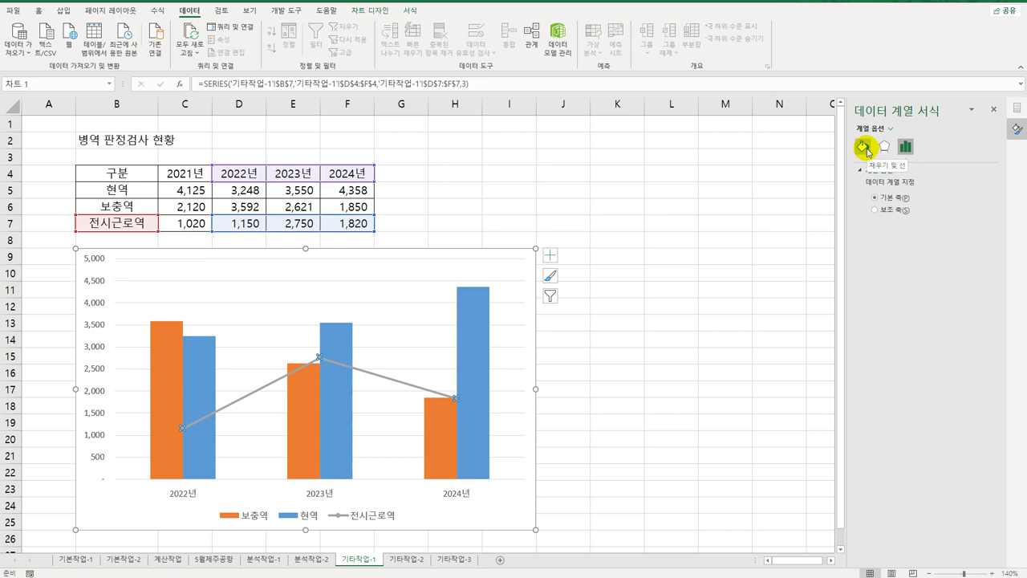
{"action": "left_click", "coordinate": [863, 147]}
{"action": "left_click", "coordinate": [899, 171]}
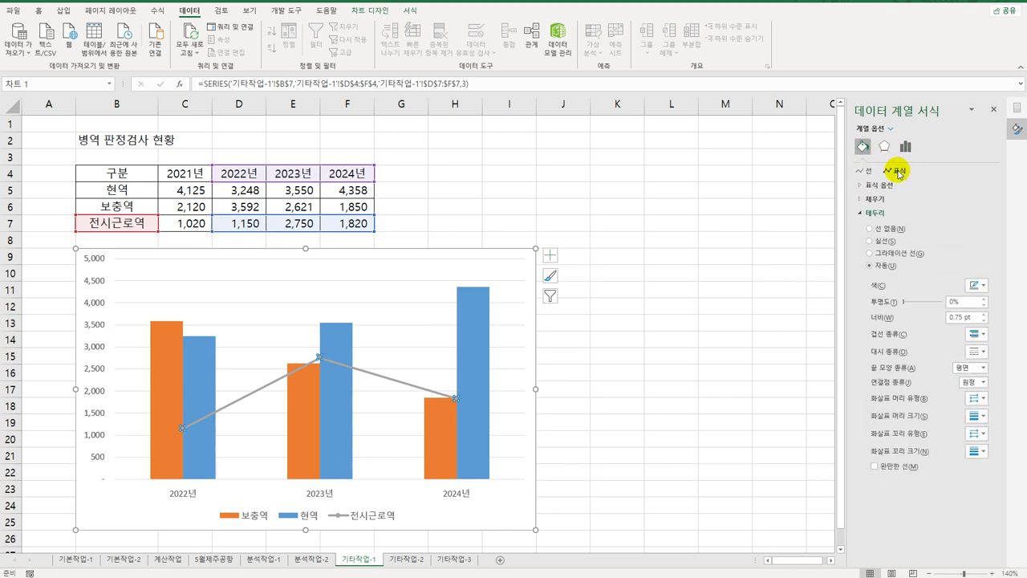
{"action": "left_click", "coordinate": [880, 186]}
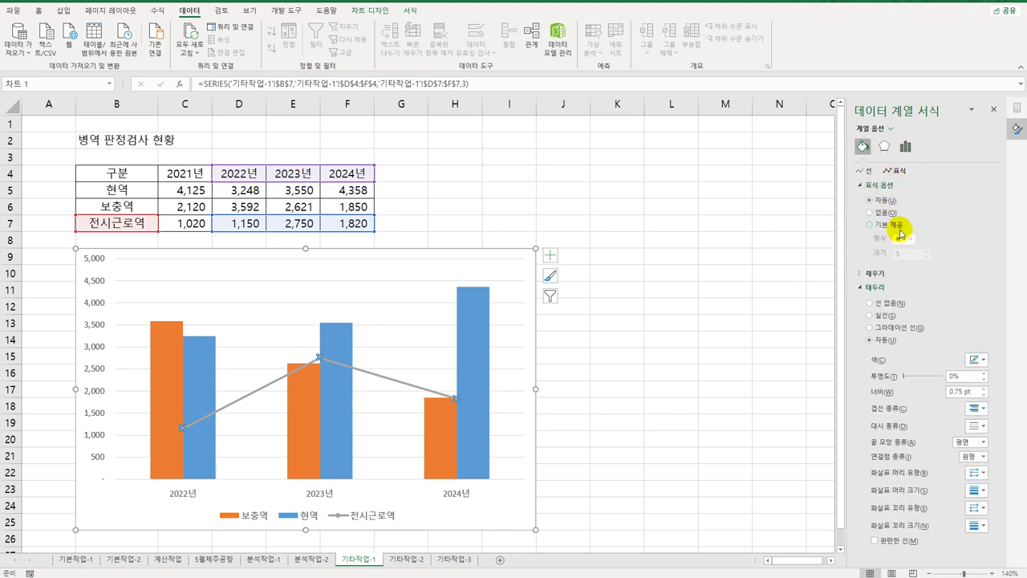
{"action": "left_click", "coordinate": [881, 230]}
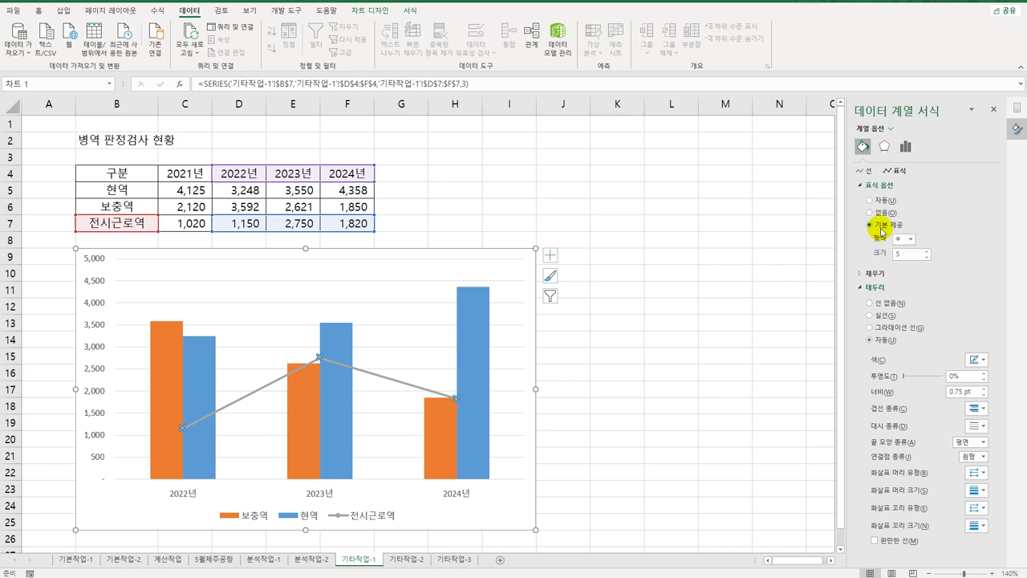
{"action": "double_click", "coordinate": [902, 254]}
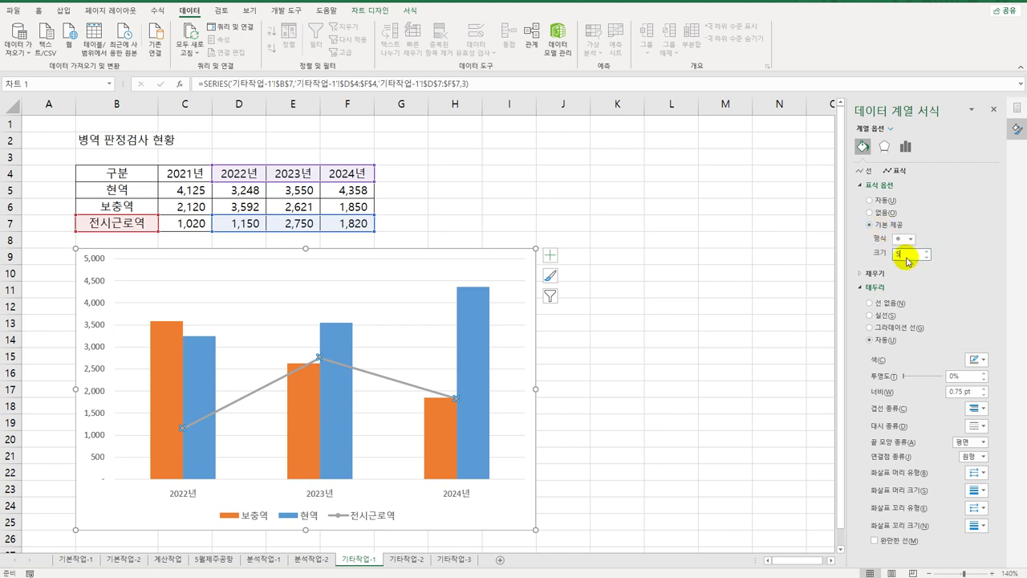
{"action": "type", "text": "10"}
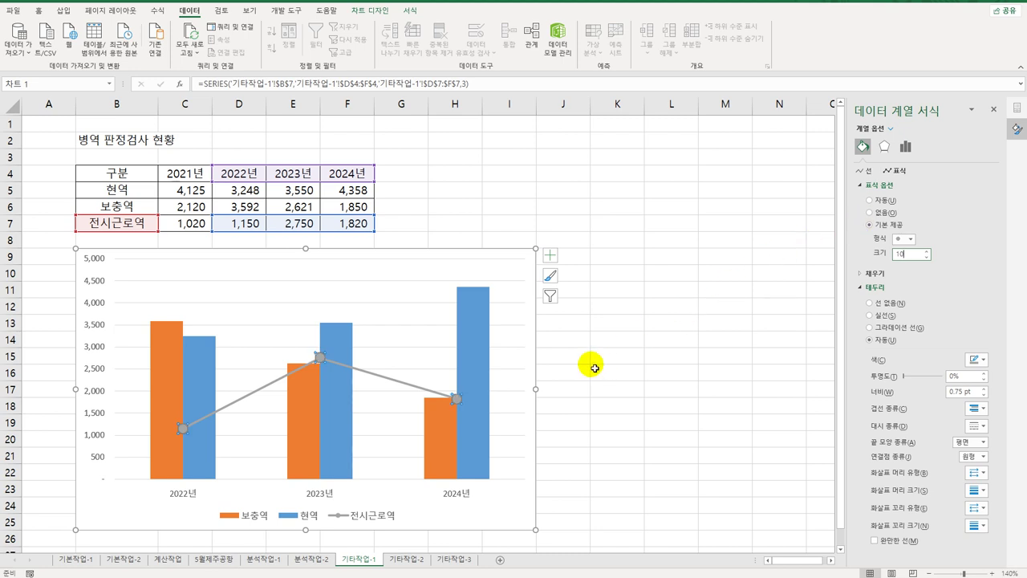
{"action": "left_click", "coordinate": [550, 255]}
Step: Link the chart title to cell B2 with the formula =B2, showing 병역 판정검사 현황
{"action": "left_click", "coordinate": [607, 295]}
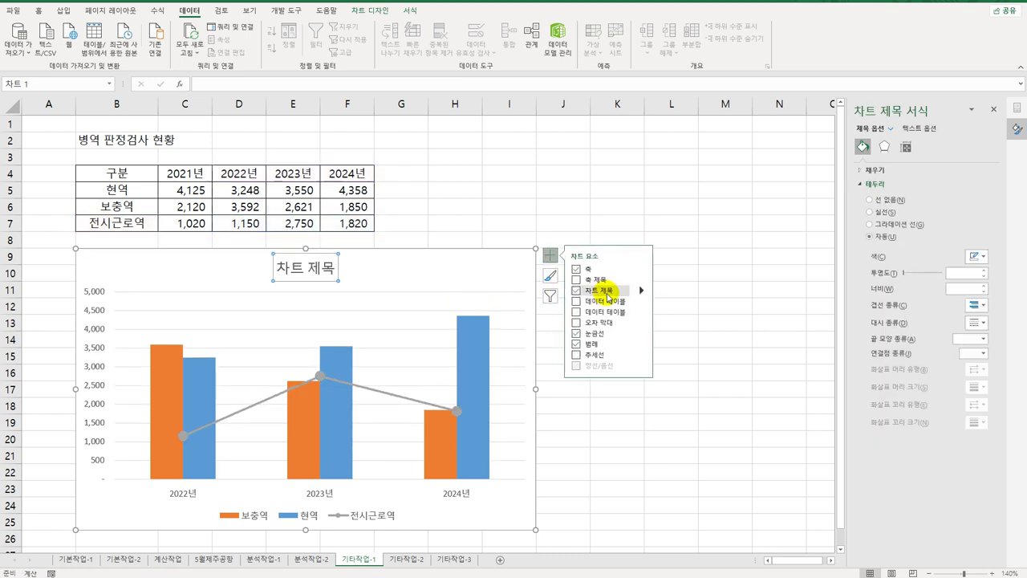
{"action": "left_click", "coordinate": [228, 85]}
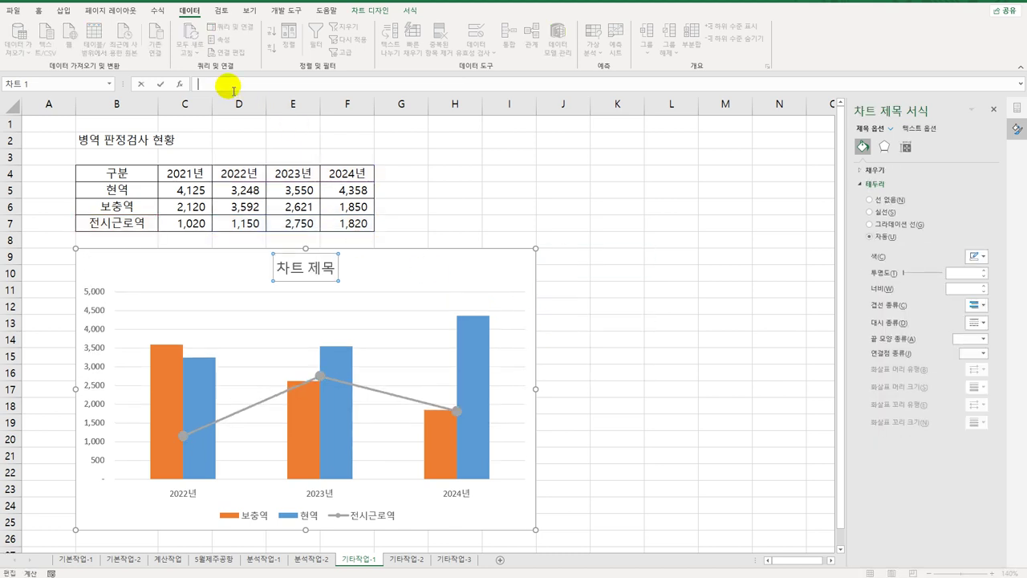
{"action": "type", "text": "="}
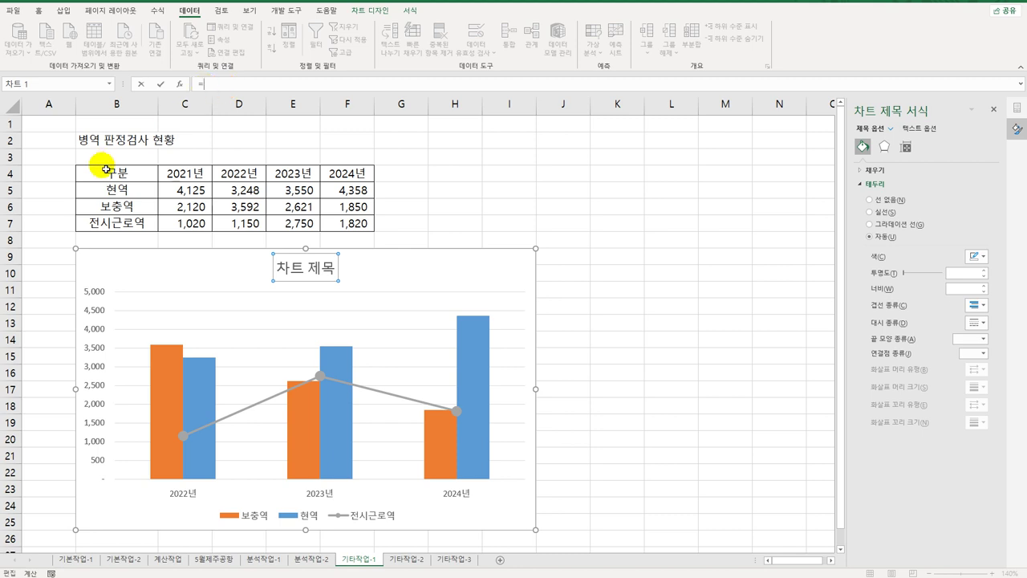
{"action": "left_click", "coordinate": [116, 143]}
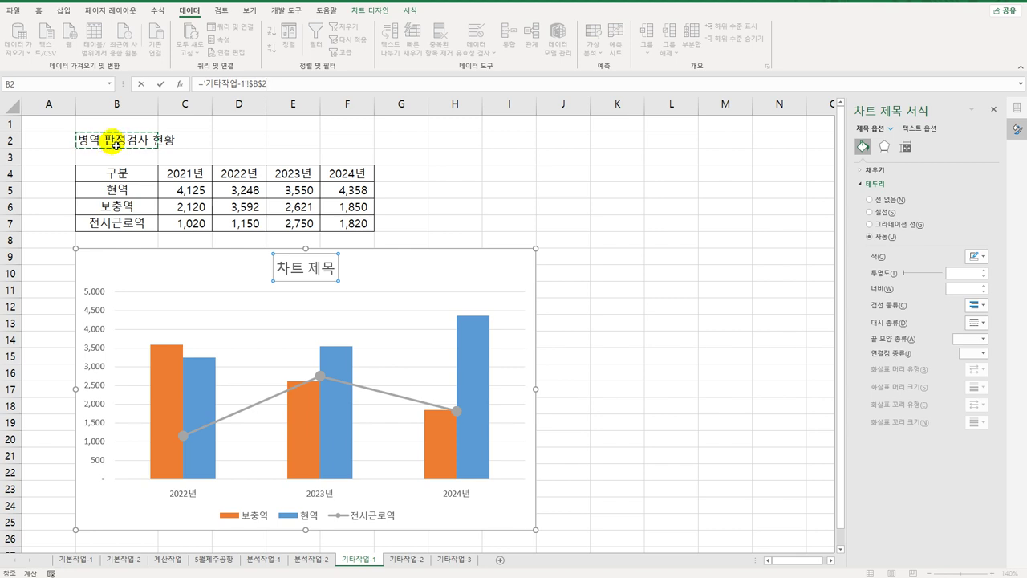
{"action": "key", "text": "Return"}
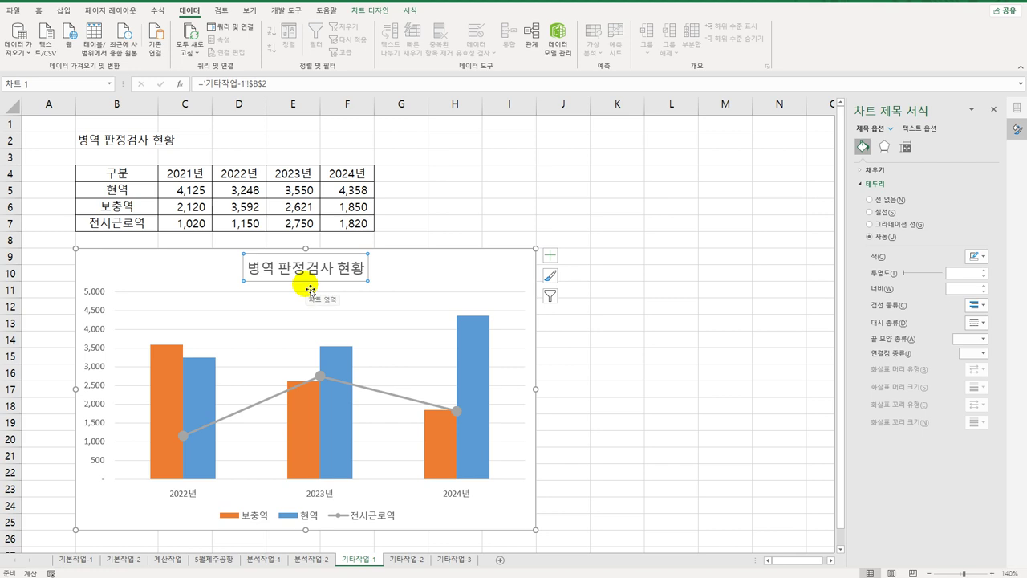
{"action": "scroll", "coordinate": [438, 280], "scroll_direction": "down", "scroll_amount": 3}
{"action": "scroll", "coordinate": [498, 288], "scroll_direction": "up", "scroll_amount": 3}
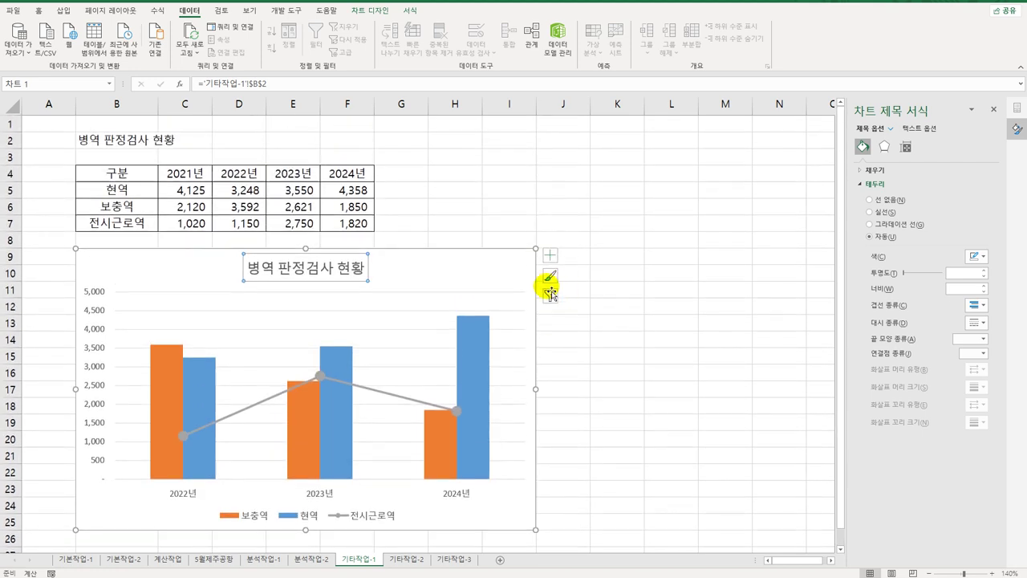
Step: Add a primary horizontal axis title and change its text to 연도
{"action": "left_click", "coordinate": [550, 256]}
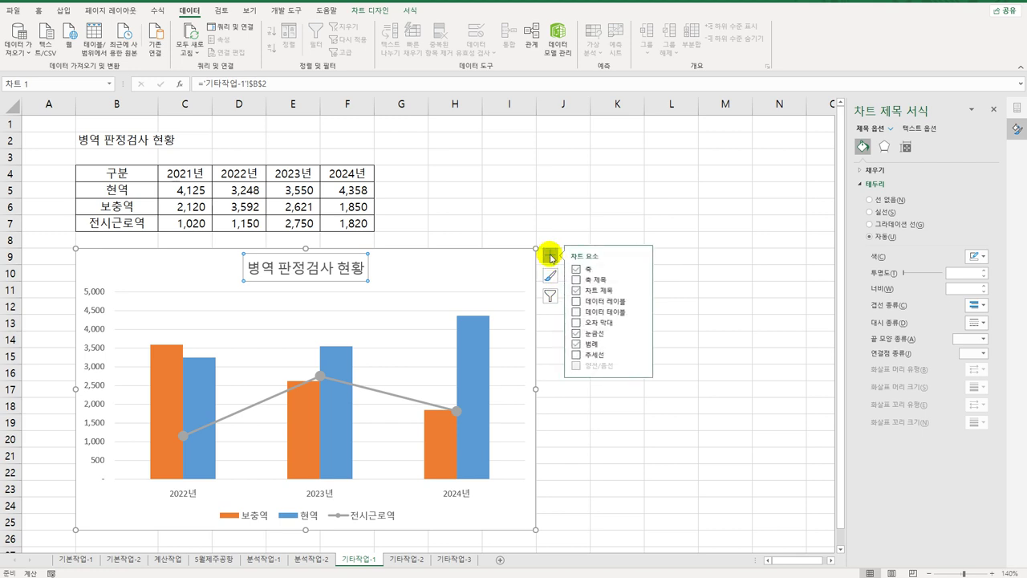
{"action": "left_click", "coordinate": [641, 279]}
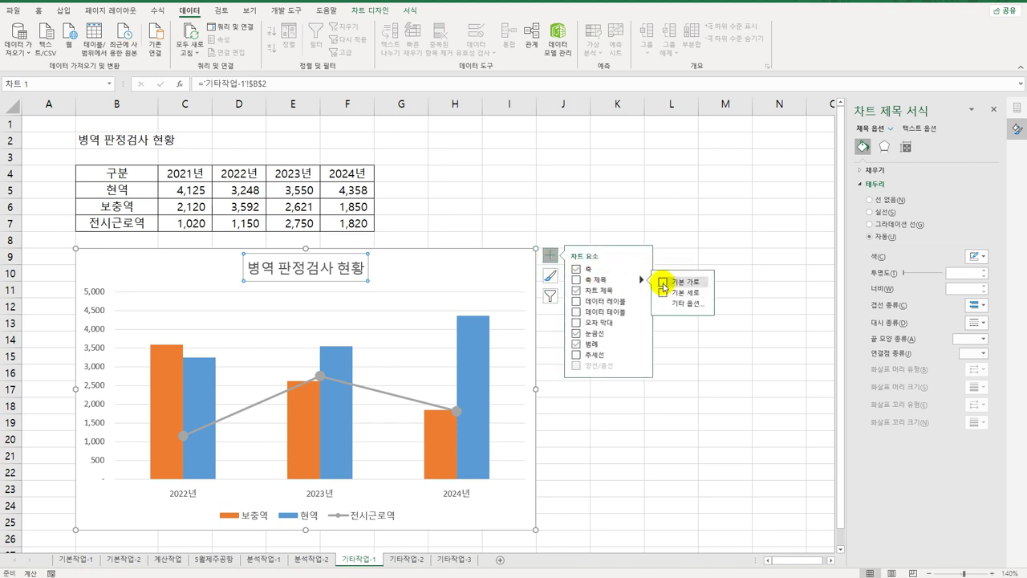
{"action": "left_click", "coordinate": [663, 283]}
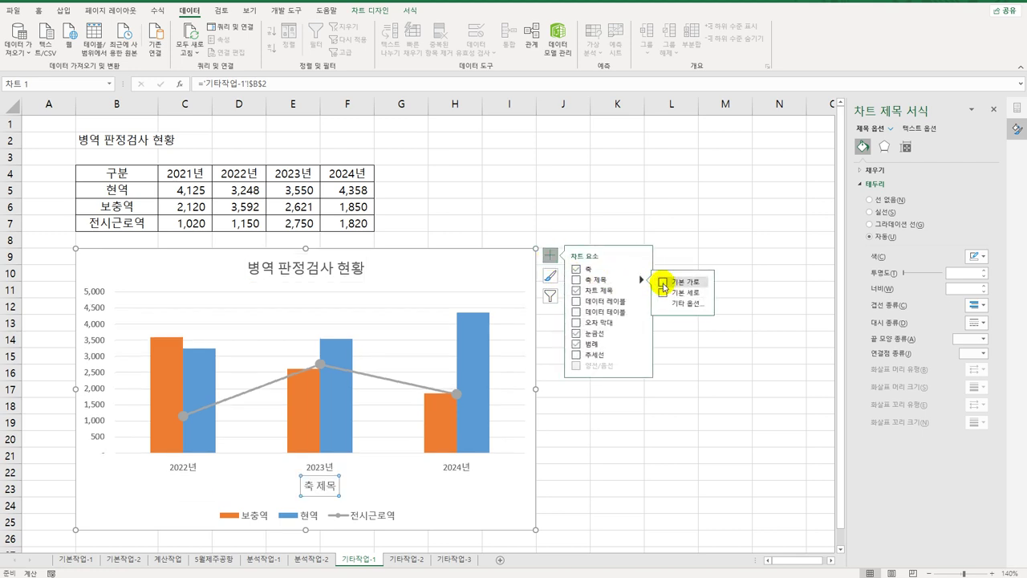
{"action": "triple_click", "coordinate": [320, 485]}
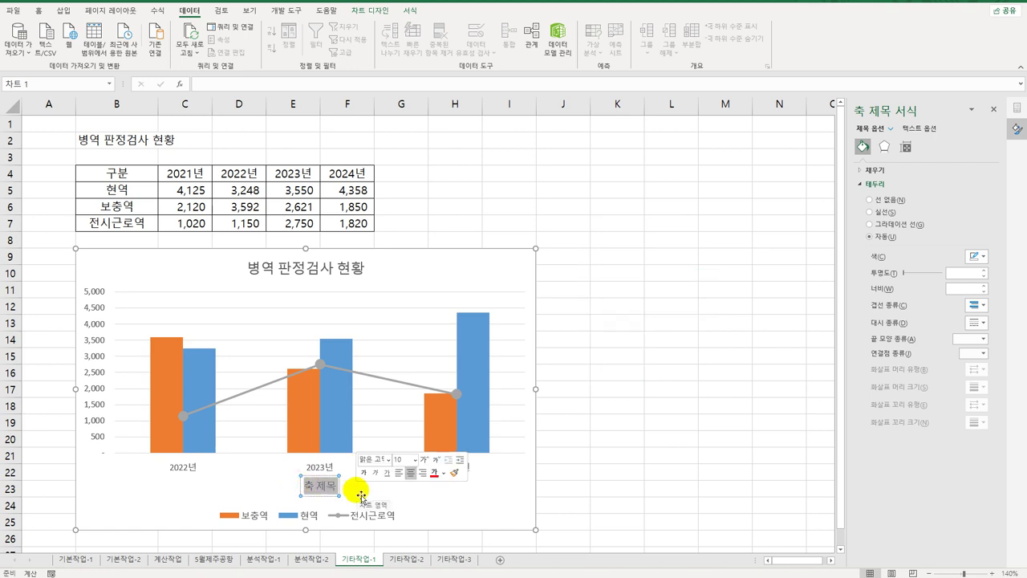
{"action": "type", "text": "d"}
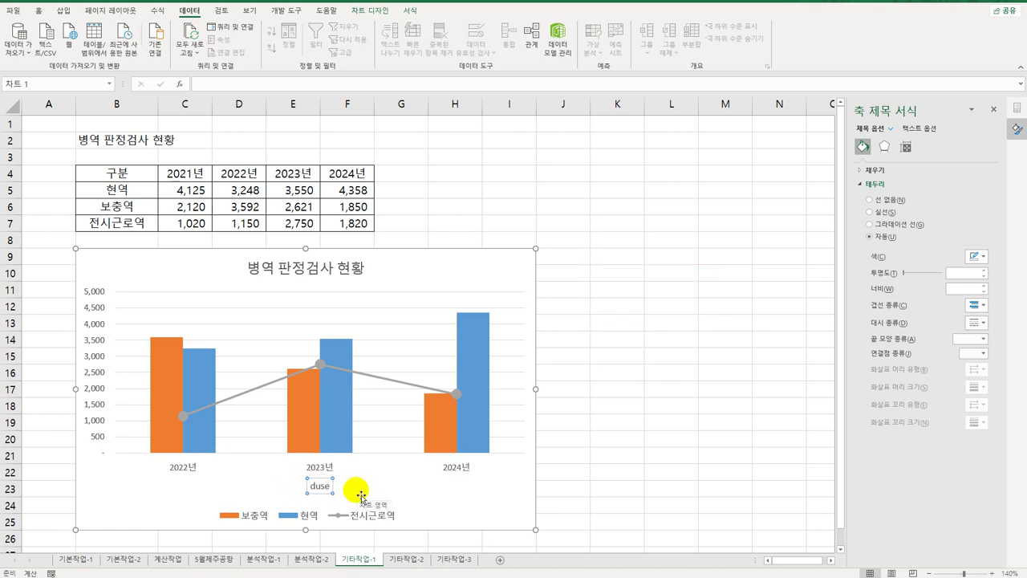
{"action": "key", "text": "BackSpace"}
{"action": "type", "text": "연도"}
{"action": "left_click", "coordinate": [532, 271]}
{"action": "left_click", "coordinate": [550, 258]}
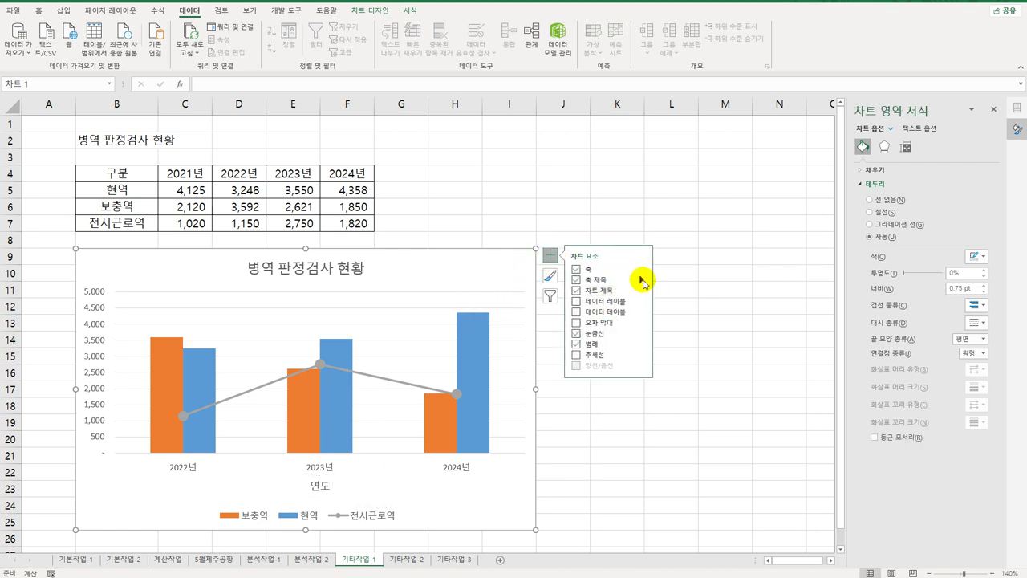
Step: Add a primary vertical axis title 인원수 and set its text direction to Stacked
{"action": "left_click", "coordinate": [642, 280]}
{"action": "left_click", "coordinate": [688, 293]}
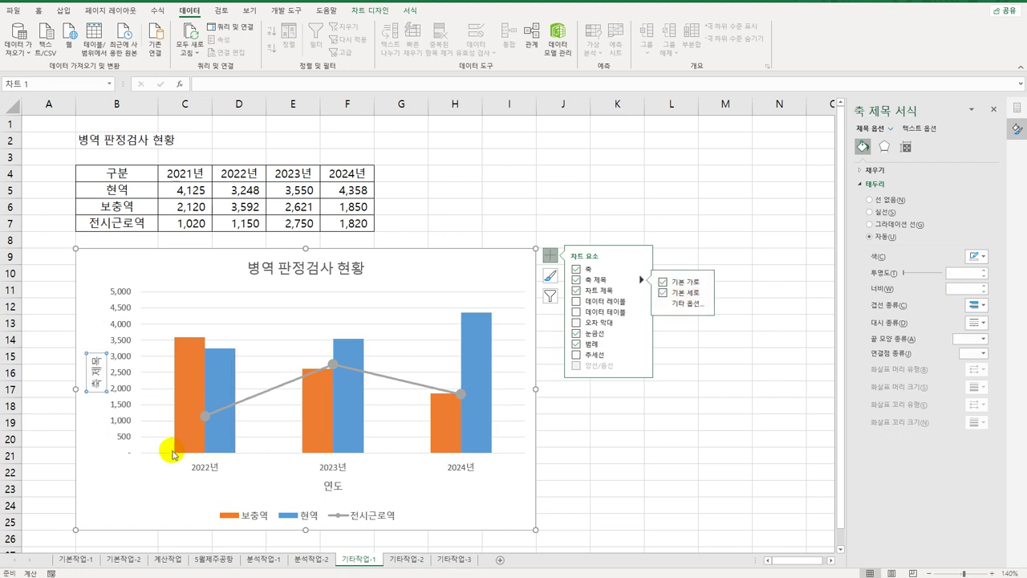
{"action": "left_click", "coordinate": [94, 392]}
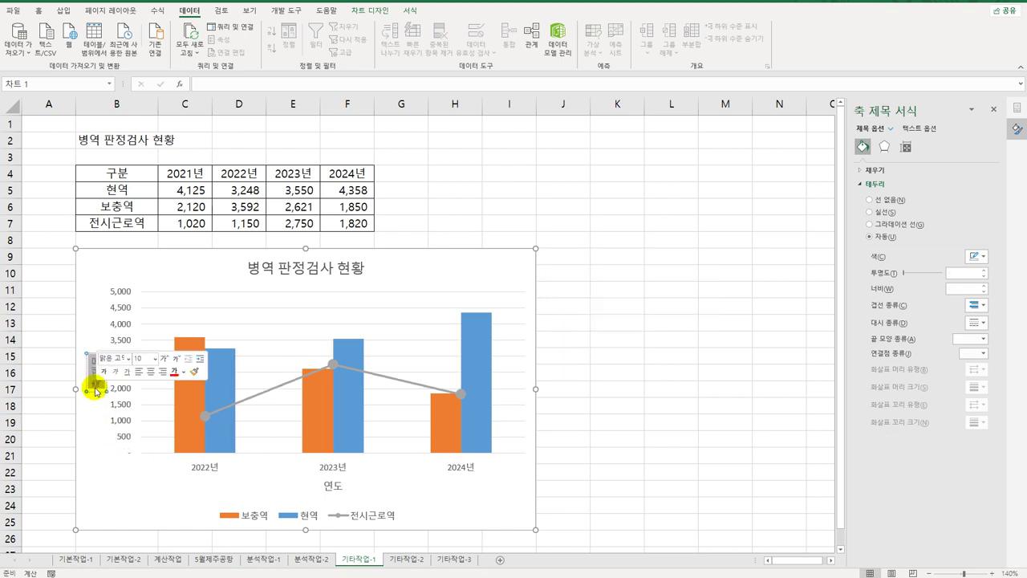
{"action": "type", "text": "인원"}
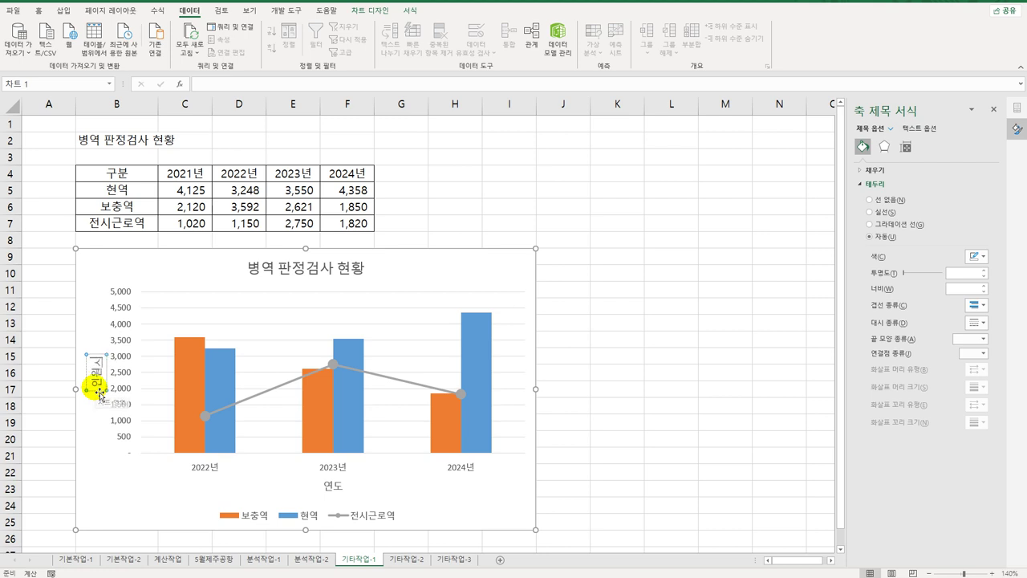
{"action": "type", "text": "수"}
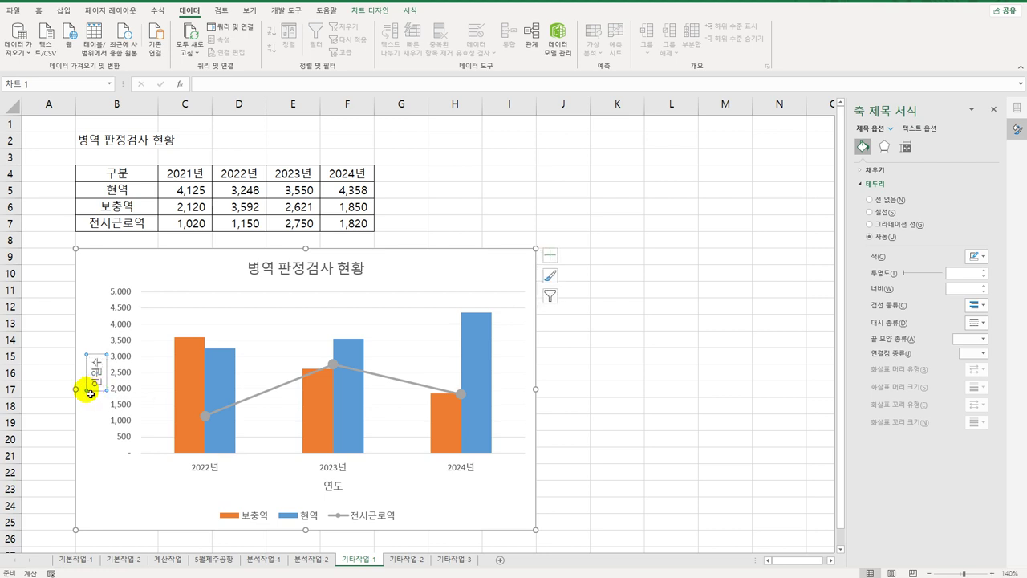
{"action": "left_click", "coordinate": [907, 149]}
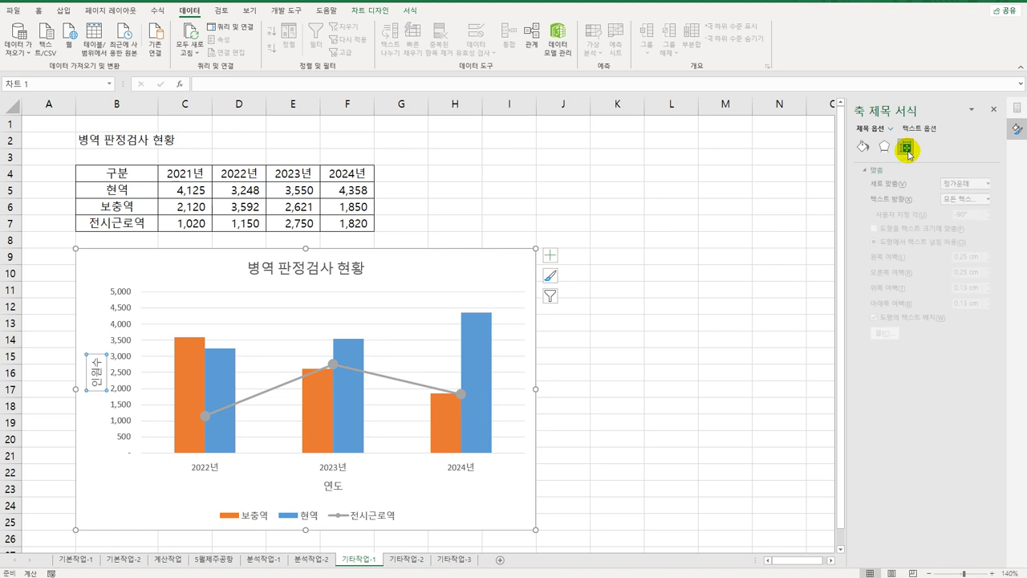
{"action": "left_click", "coordinate": [963, 200]}
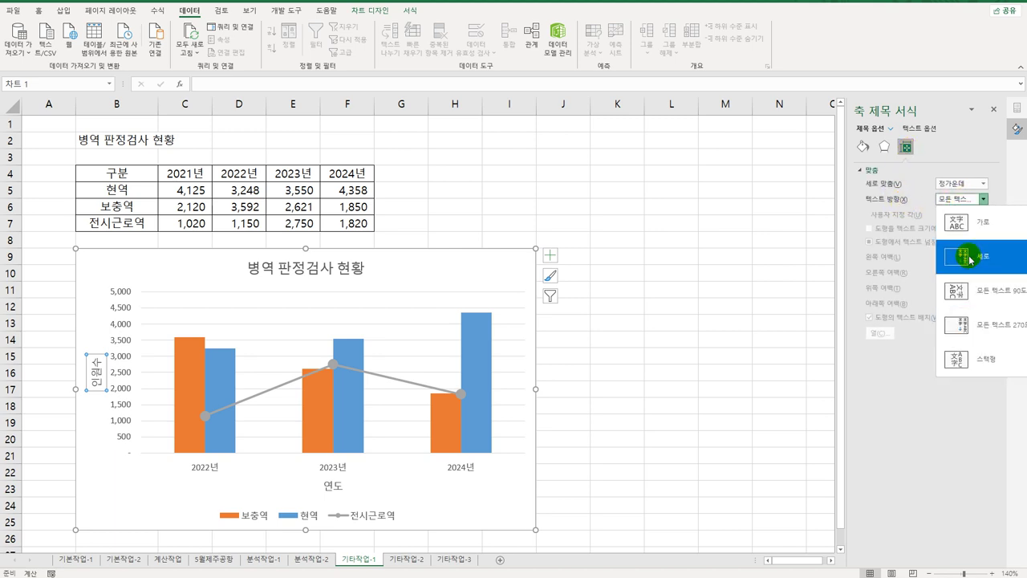
{"action": "left_click", "coordinate": [963, 360]}
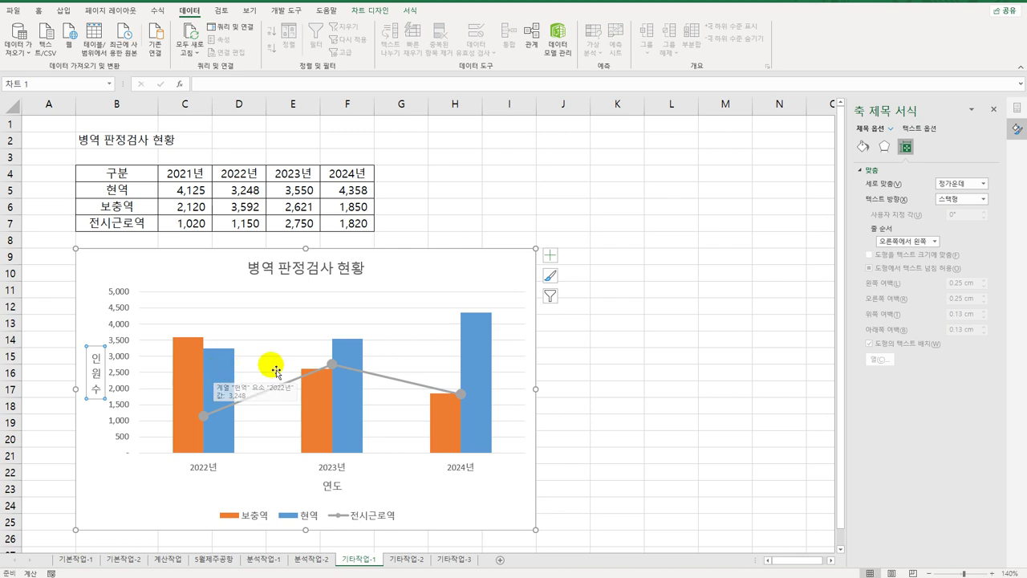
Step: Add a data label (3,550) to the single 2023년 현역 column
{"action": "left_click", "coordinate": [353, 356]}
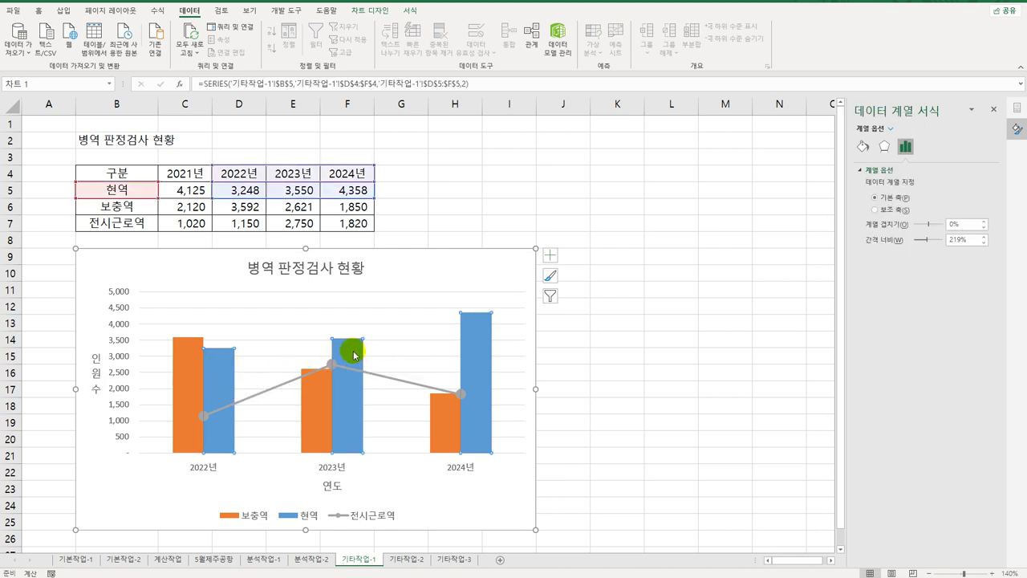
{"action": "left_click", "coordinate": [354, 356]}
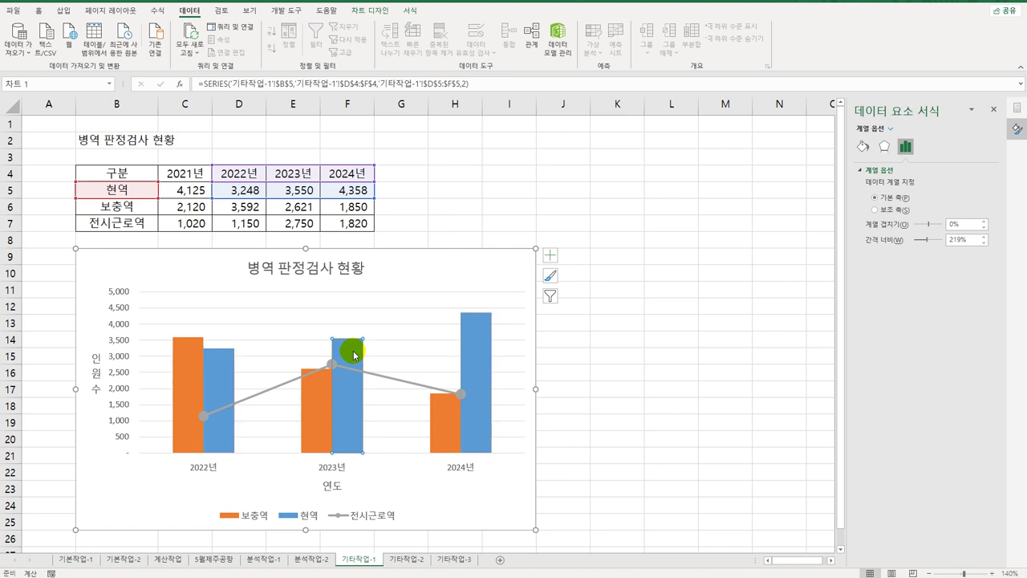
{"action": "right_click", "coordinate": [354, 355]}
{"action": "left_click", "coordinate": [436, 440]}
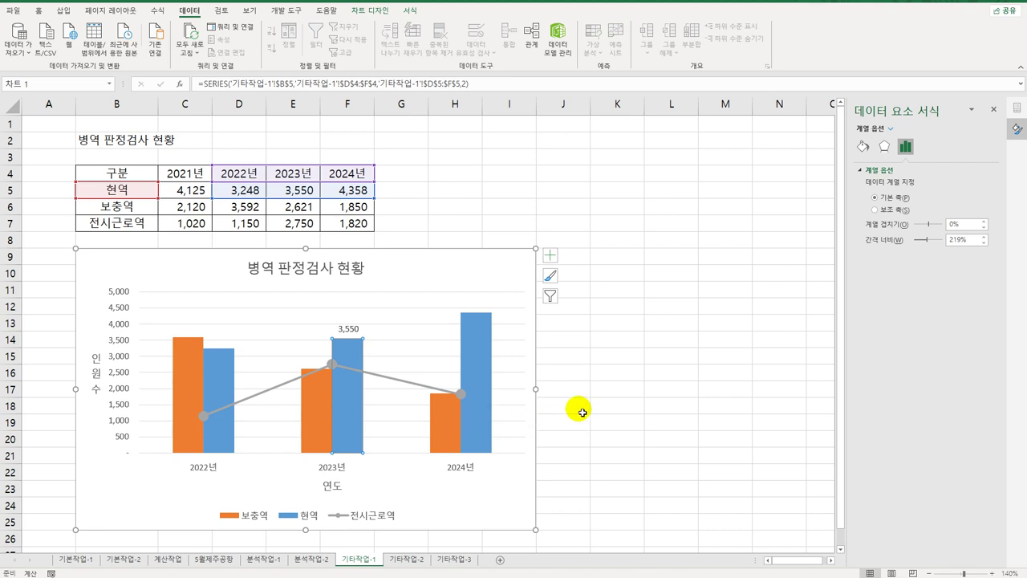
Step: Change the vertical axis major unit from 500 to 1000
{"action": "left_click", "coordinate": [118, 329]}
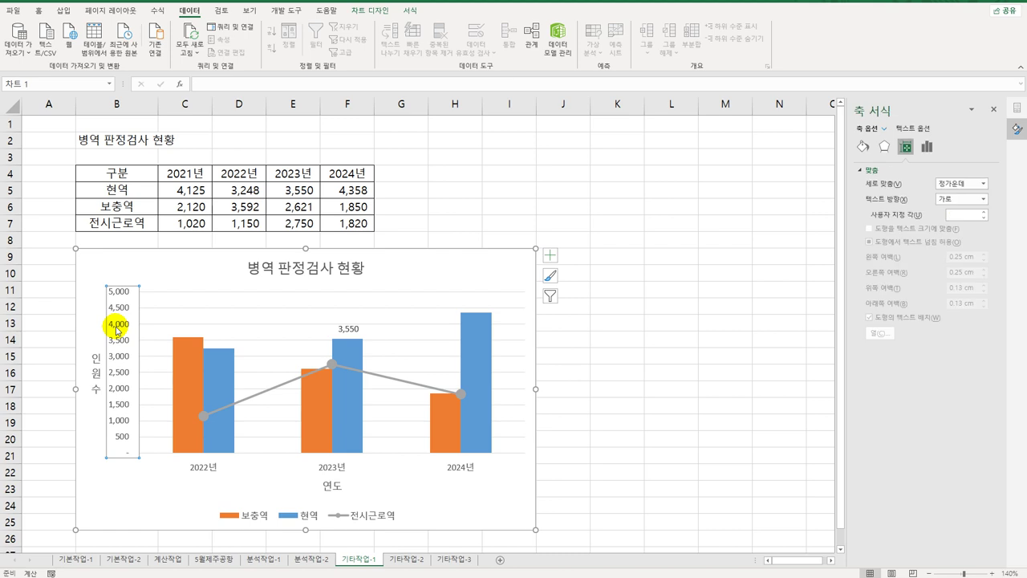
{"action": "left_click", "coordinate": [928, 147]}
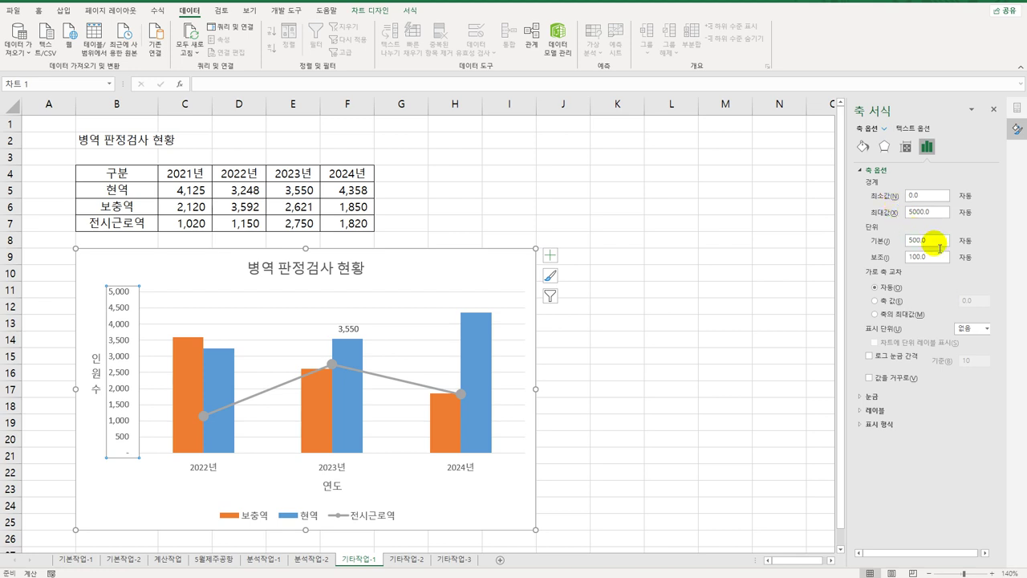
{"action": "left_click_drag", "start_coordinate": [938, 240], "coordinate": [871, 239]}
{"action": "type", "text": "1000"}
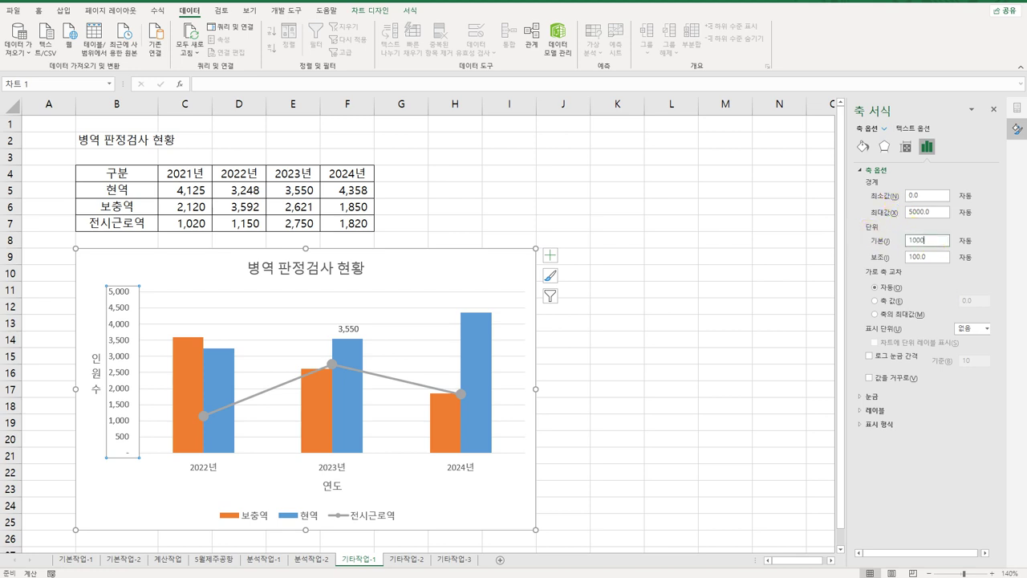
{"action": "key", "text": "Return"}
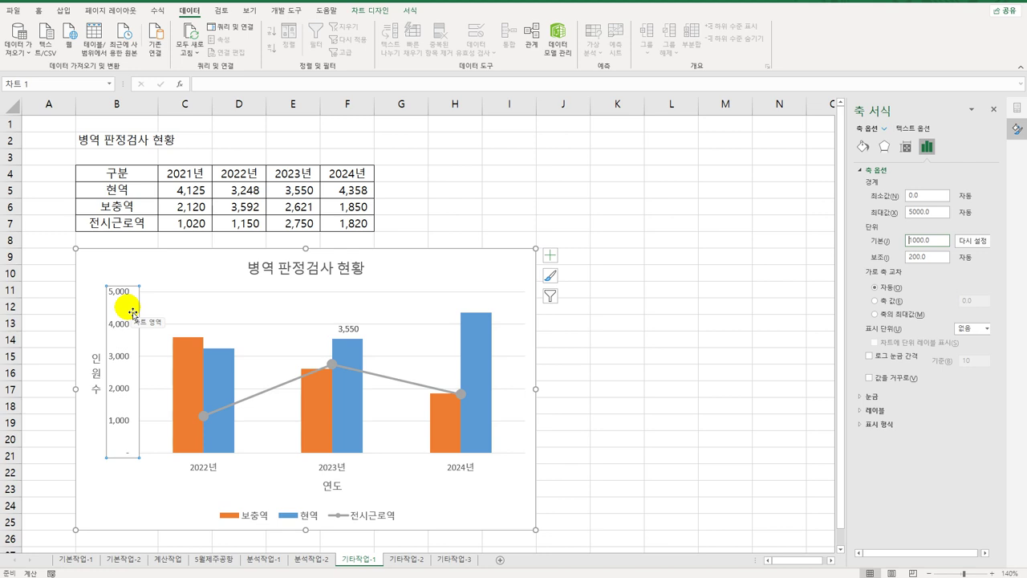
{"action": "left_click", "coordinate": [623, 506]}
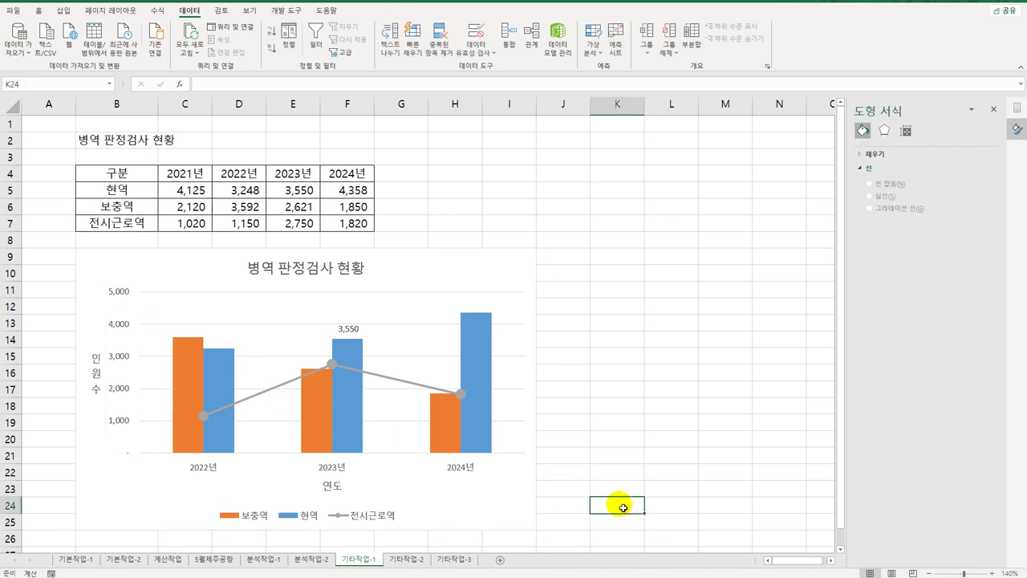
Step: On 기타작업-2, draw a button over H2:I3 and start recording macro 아파트동호수 for it
{"action": "left_click", "coordinate": [397, 560]}
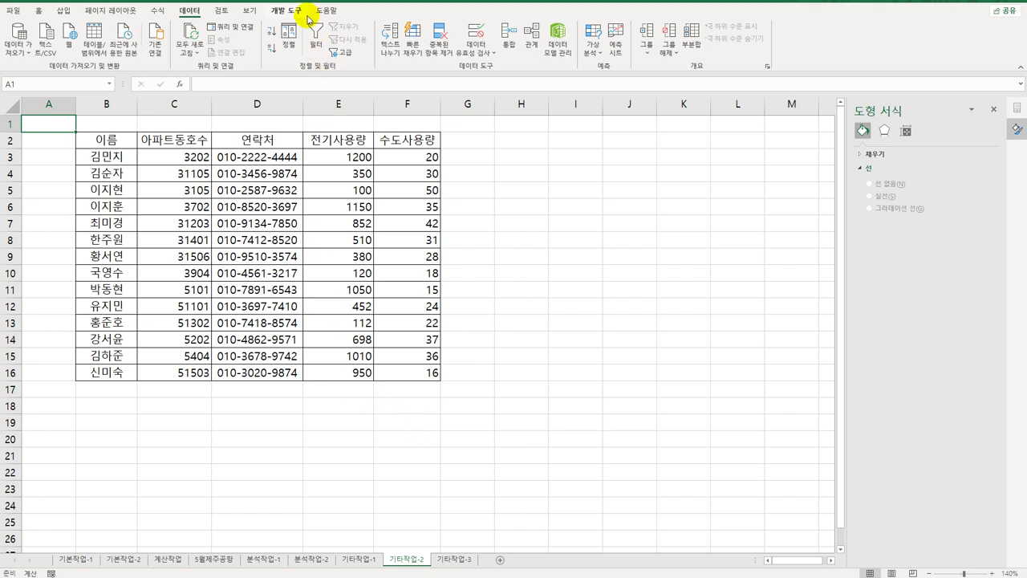
{"action": "left_click", "coordinate": [286, 11]}
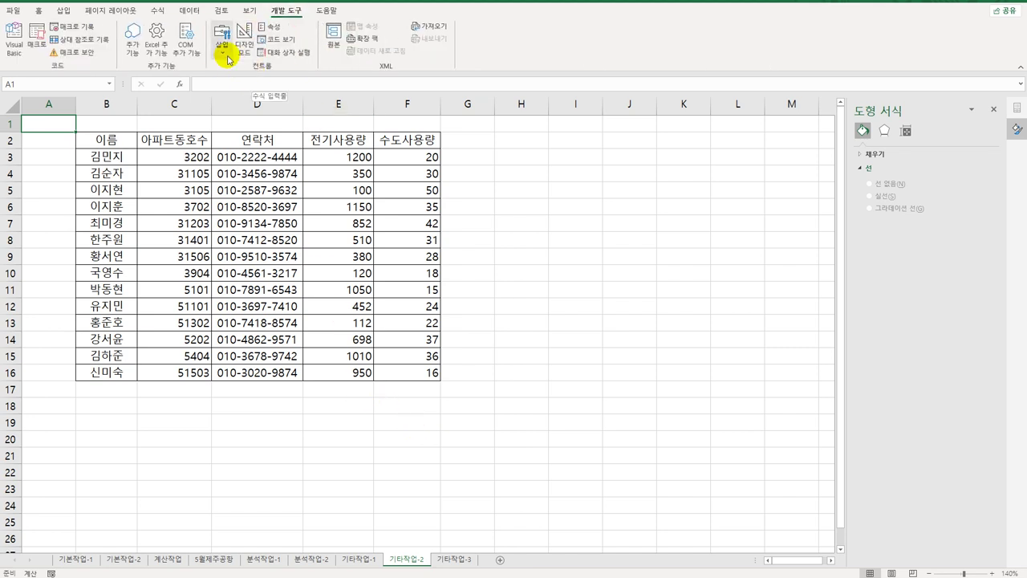
{"action": "left_click", "coordinate": [222, 38]}
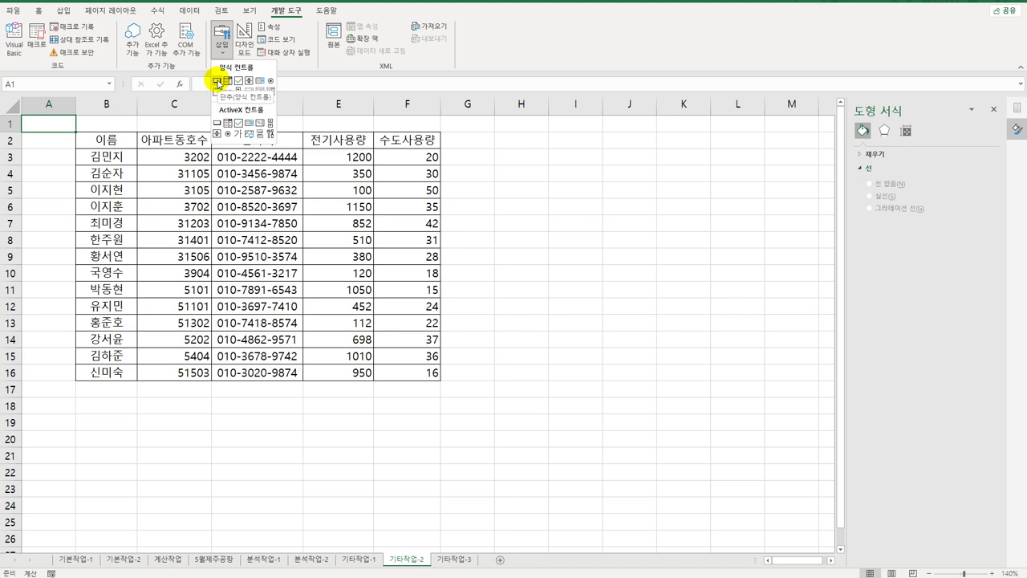
{"action": "left_click", "coordinate": [218, 81]}
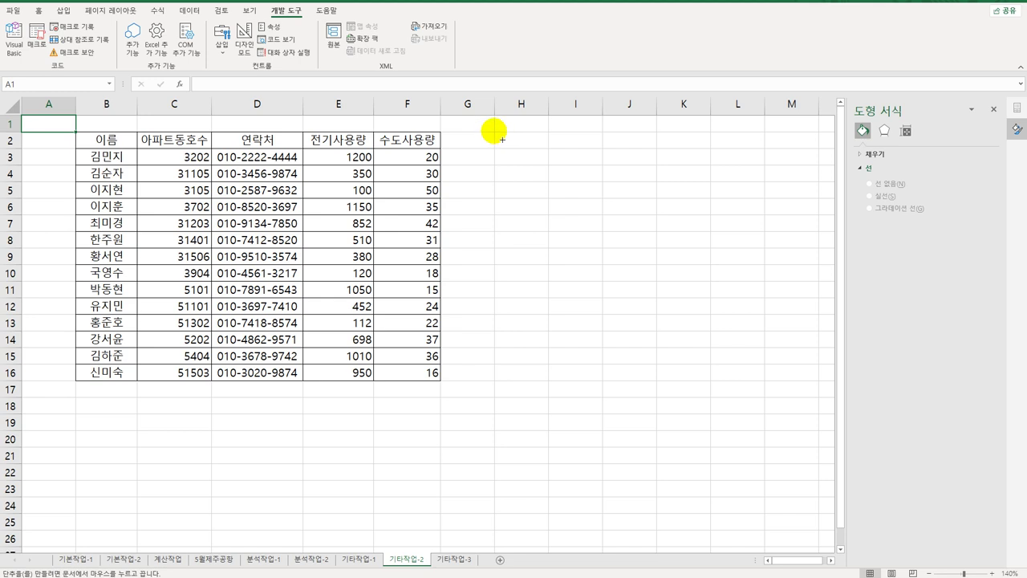
{"action": "left_click_drag", "start_coordinate": [495, 132], "coordinate": [582, 170]}
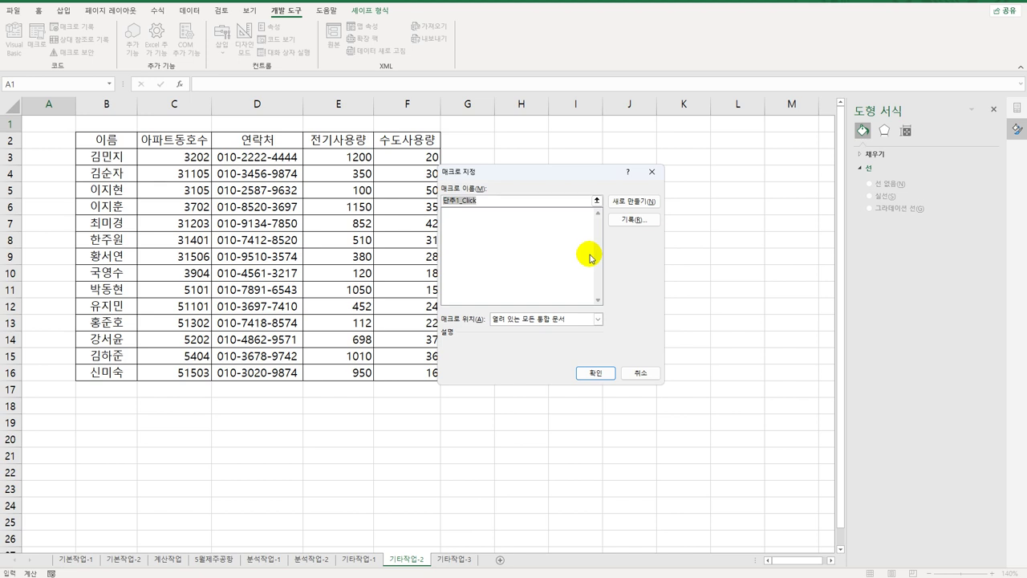
{"action": "type", "text": "아파트동호수"}
{"action": "left_click", "coordinate": [627, 221]}
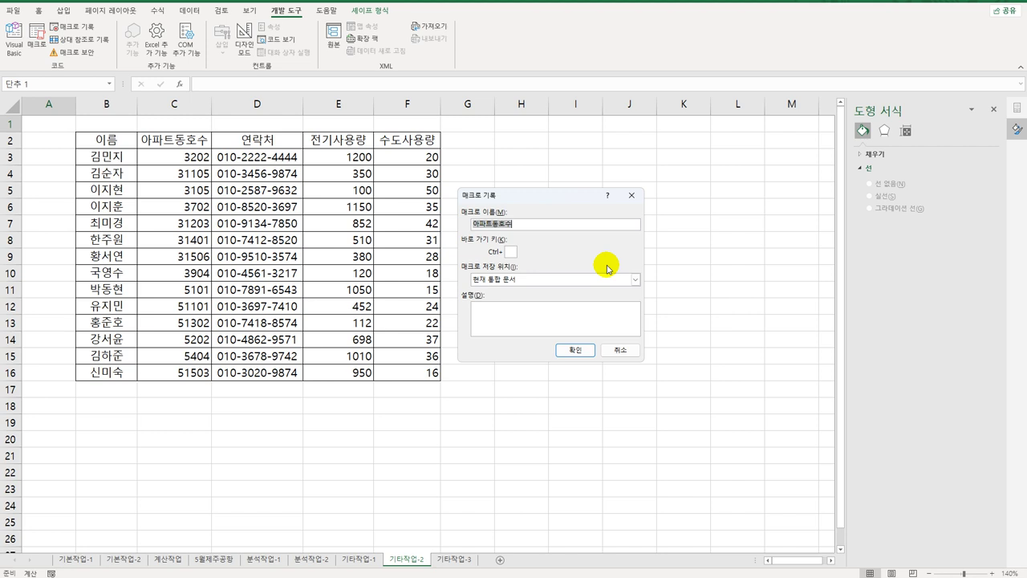
{"action": "left_click", "coordinate": [576, 350]}
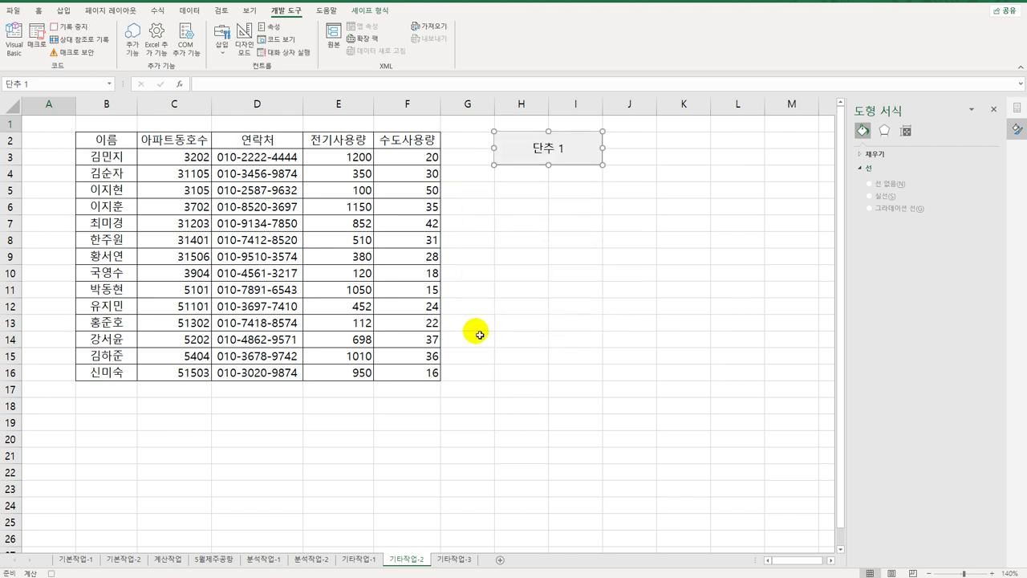
Step: Give C3:C16 the custom format [>=10000]0"단지 "0000"호";0"단지 "000"호"
{"action": "left_click", "coordinate": [193, 159]}
{"action": "left_click_drag", "start_coordinate": [193, 159], "coordinate": [179, 372]}
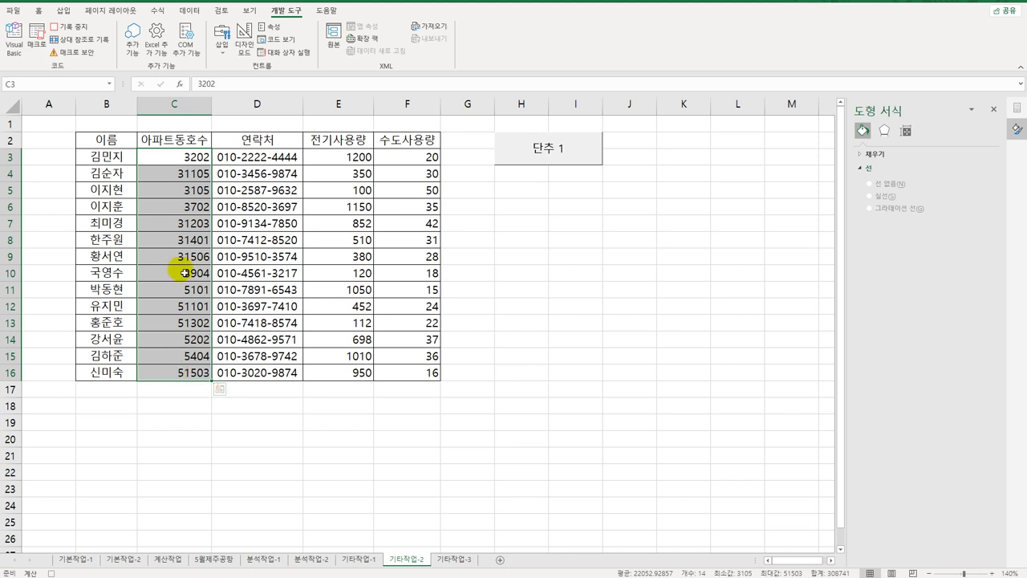
{"action": "right_click", "coordinate": [200, 171]}
{"action": "left_click", "coordinate": [272, 410]}
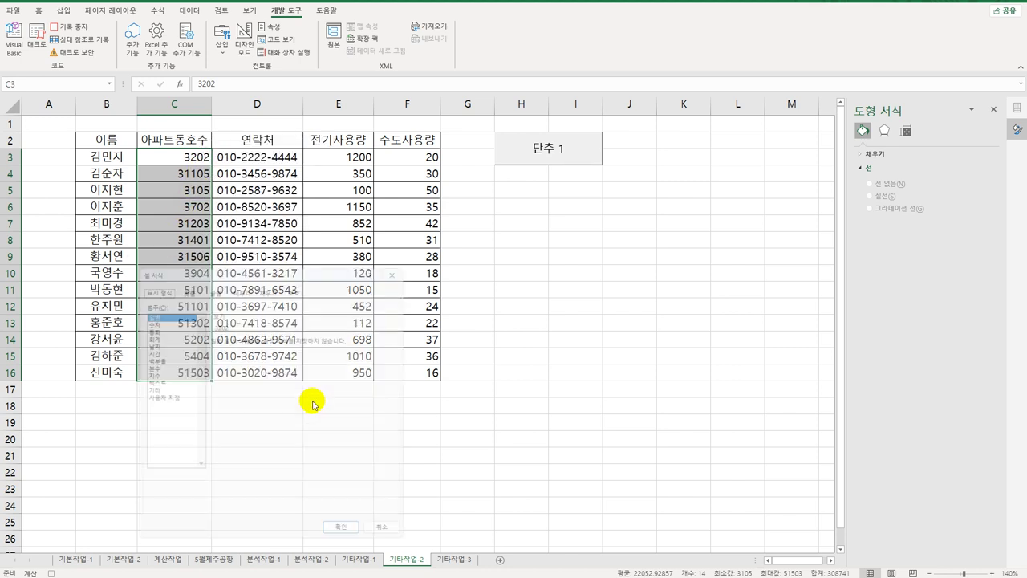
{"action": "left_click_drag", "start_coordinate": [284, 264], "coordinate": [393, 168]}
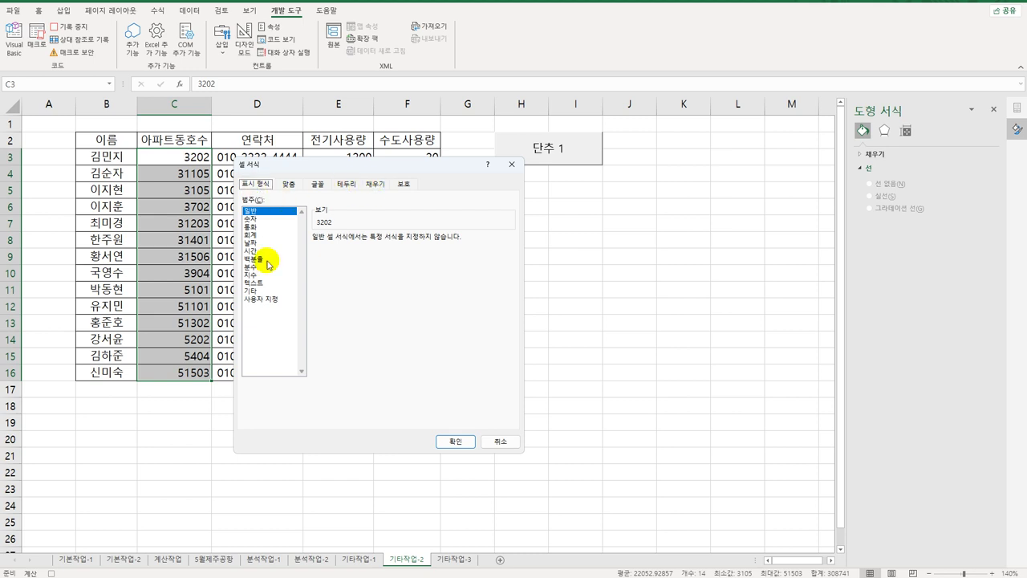
{"action": "left_click", "coordinate": [262, 298]}
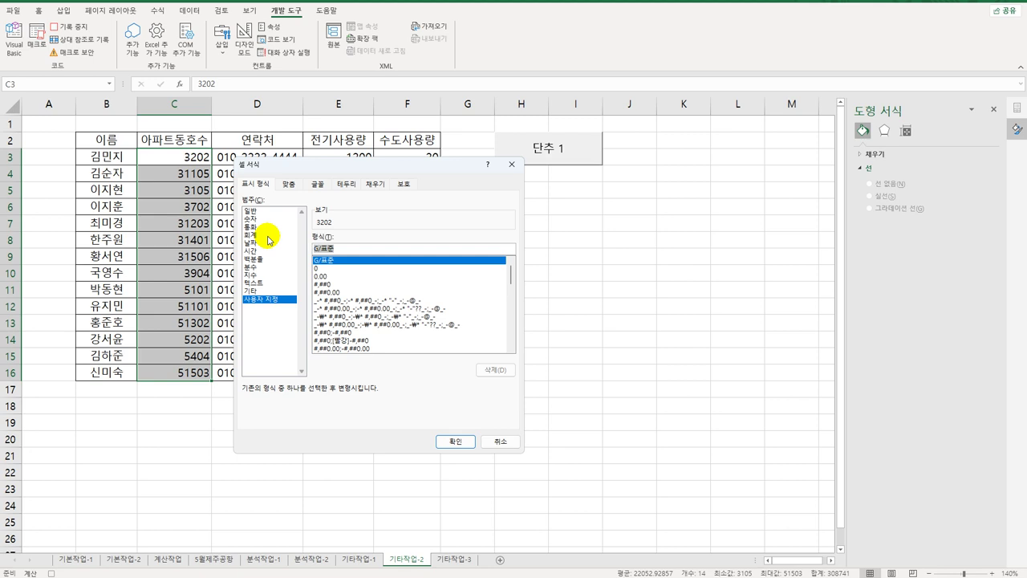
{"action": "key", "text": "BackSpace"}
{"action": "type", "text": "["}
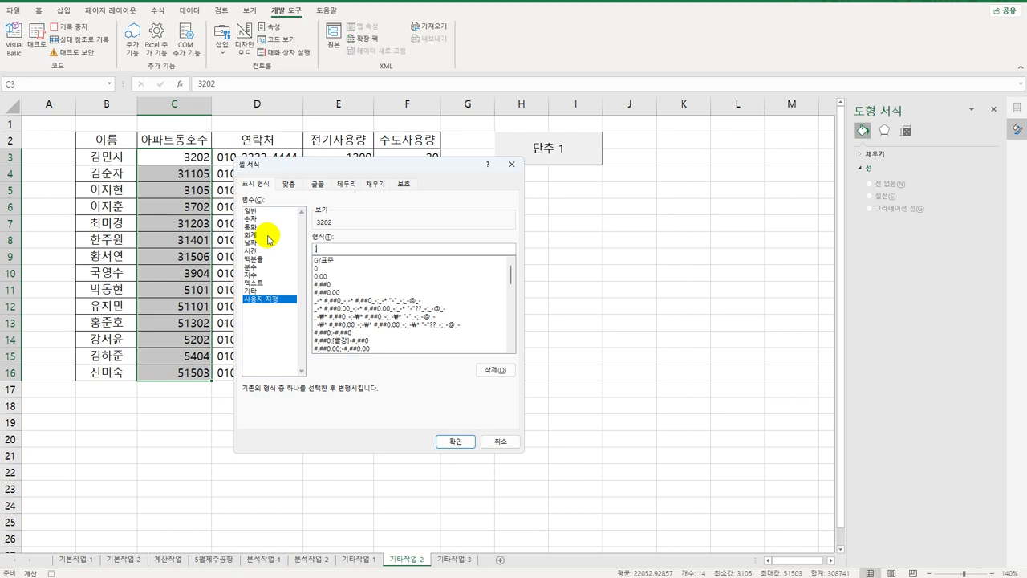
{"action": "type", "text": ">=10000]"}
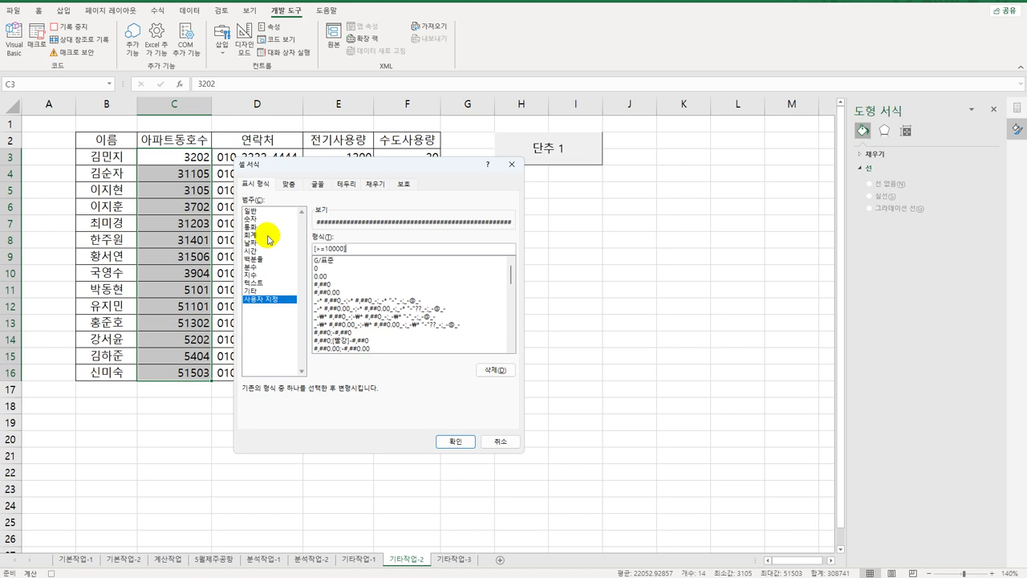
{"action": "type", "text": "0"}
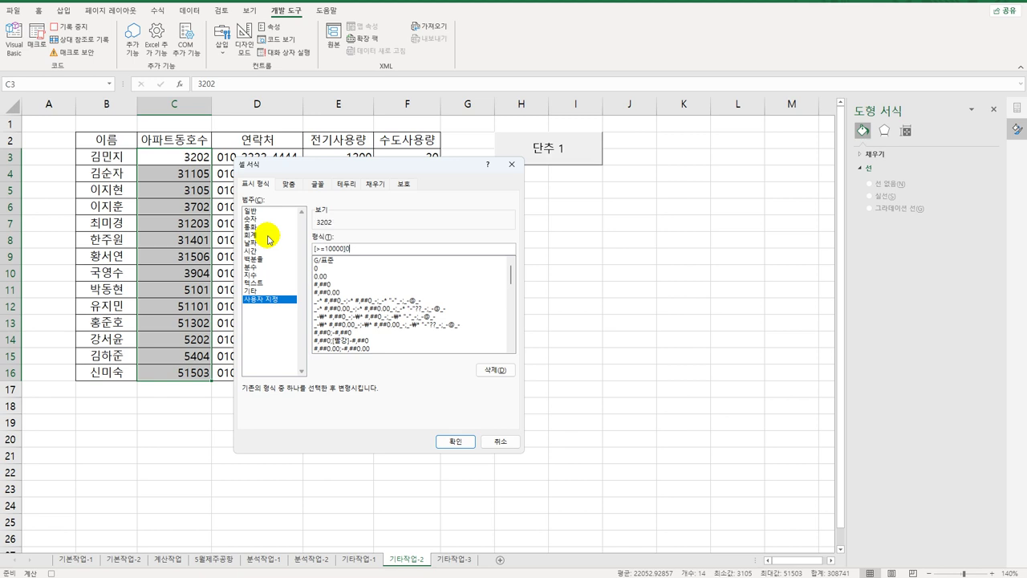
{"action": "type", "text": "\""}
{"action": "type", "text": "단지"}
{"action": "type", "text": " \""}
{"action": "type", "text": "0000"}
{"action": "type", "text": "\""}
{"action": "type", "text": "호\""}
{"action": "type", "text": ";"}
{"action": "type", "text": "0"}
{"action": "type", "text": "\""}
{"action": "type", "text": "호\";0\"단"}
{"action": "type", "text": "지 \""}
{"action": "type", "text": "000\""}
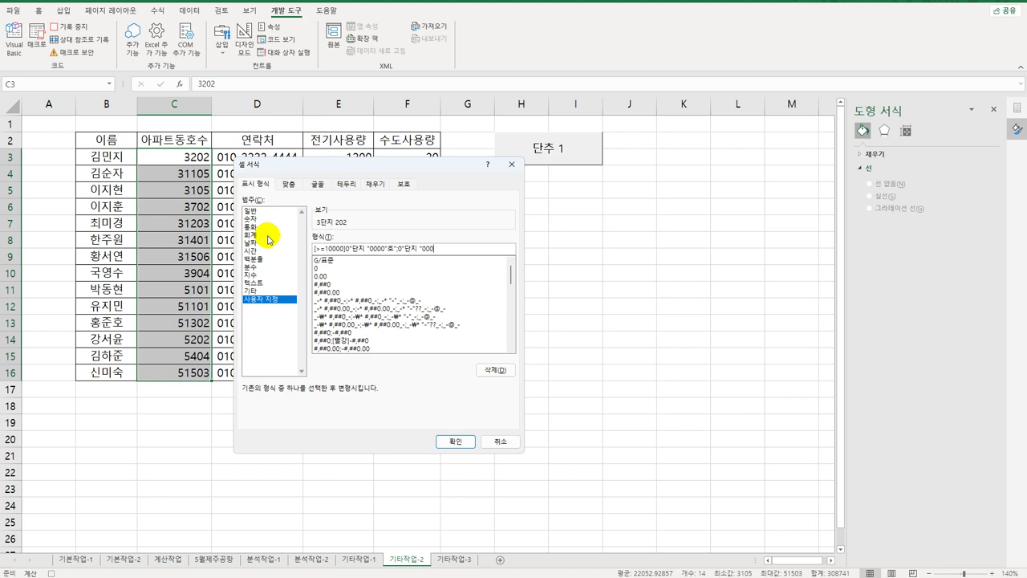
{"action": "type", "text": "호\""}
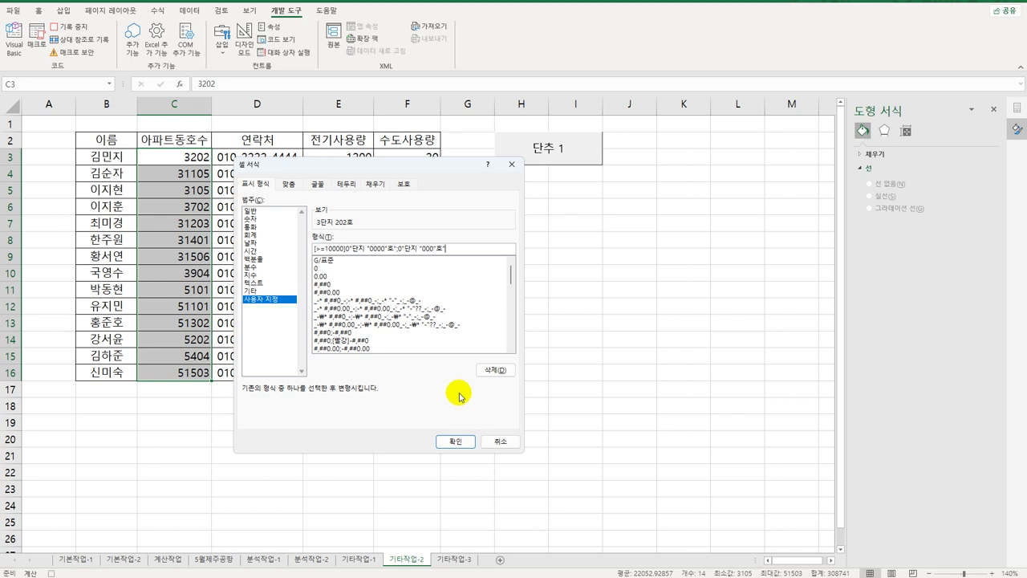
{"action": "left_click", "coordinate": [453, 442]}
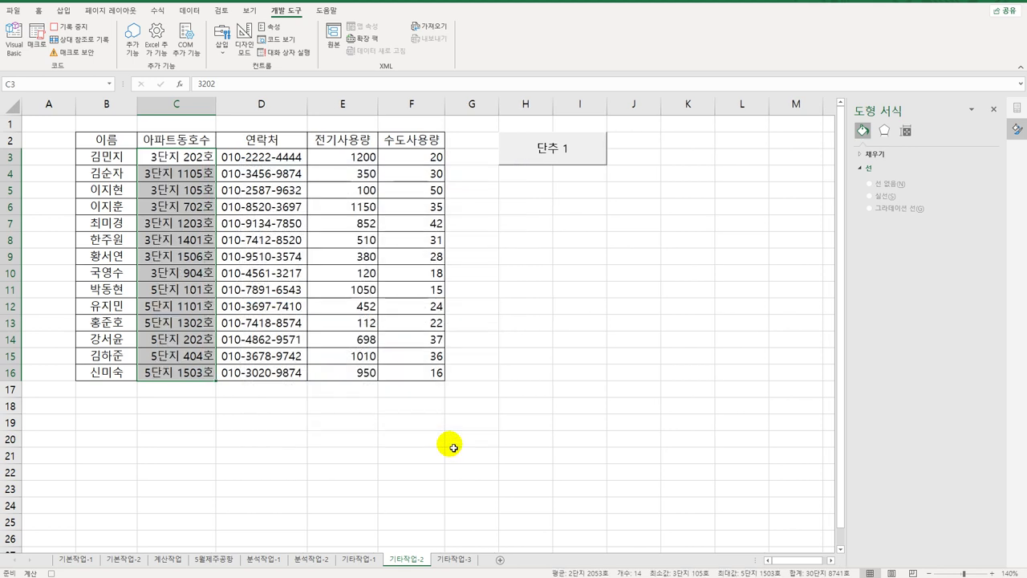
Step: Stop the macro recording and change the 단추 1 button's caption to 아파트동호수
{"action": "left_click", "coordinate": [195, 374]}
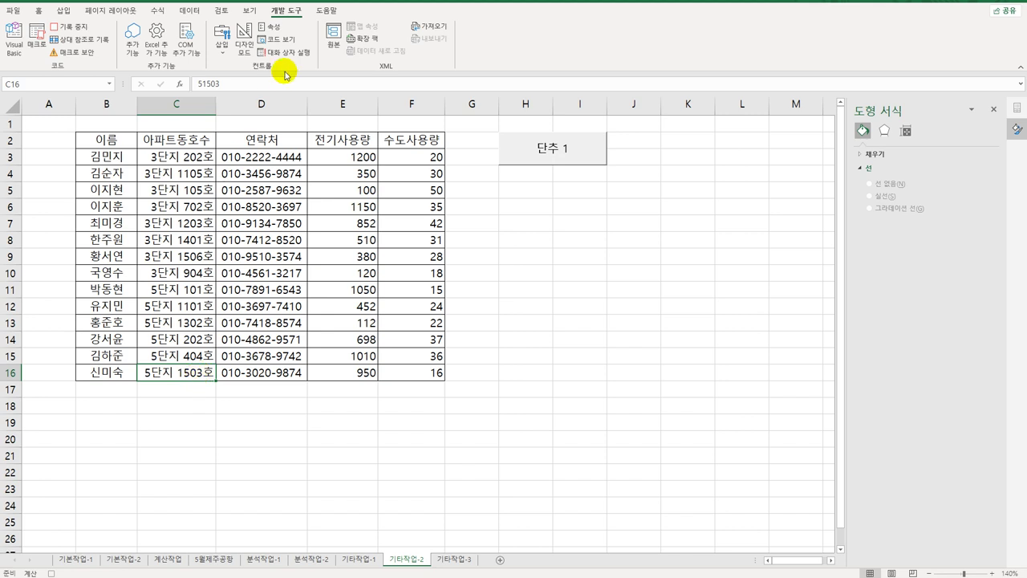
{"action": "left_click", "coordinate": [90, 26]}
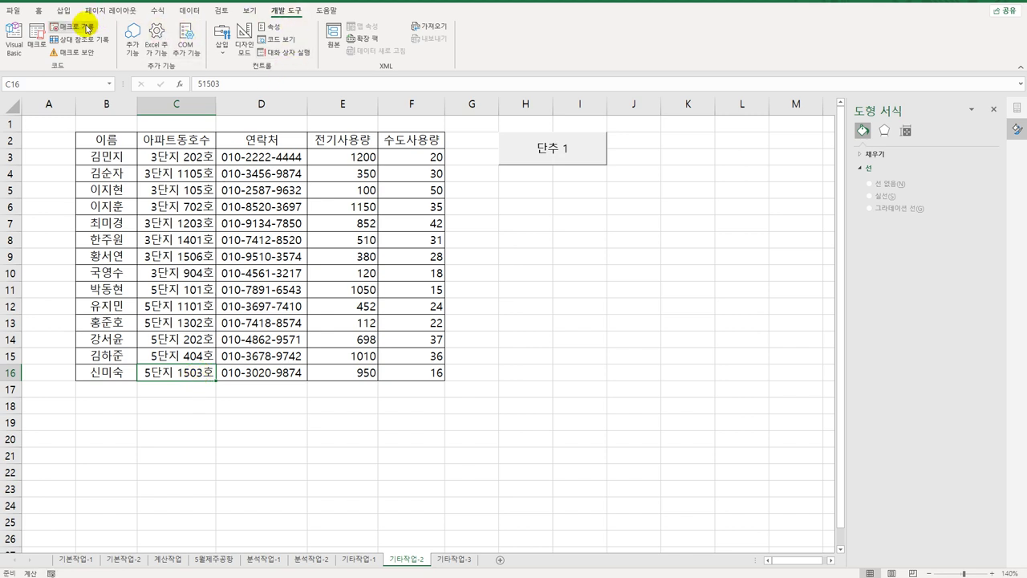
{"action": "right_click", "coordinate": [560, 153]}
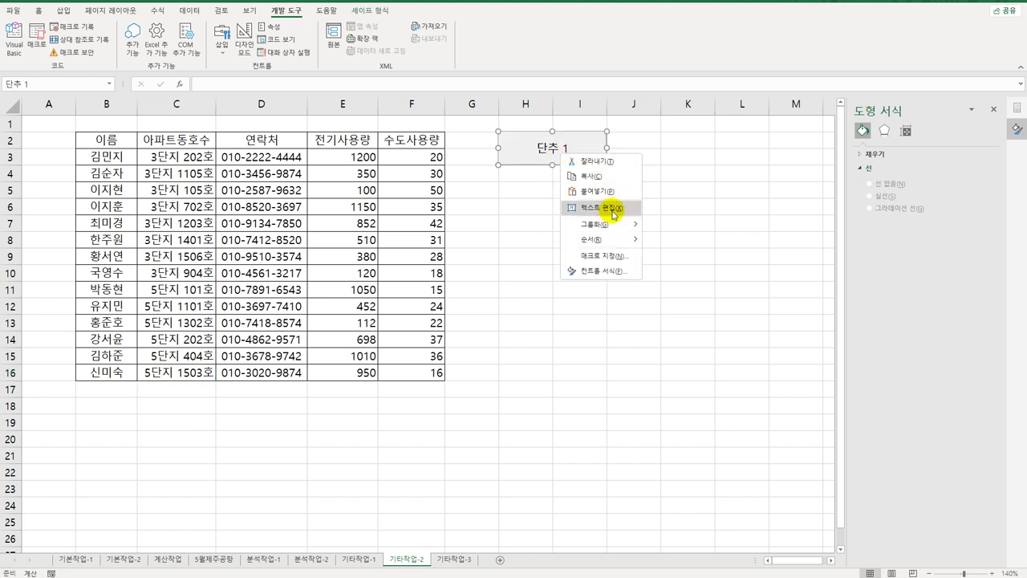
{"action": "left_click", "coordinate": [611, 207]}
{"action": "key", "text": "ctrl+a"}
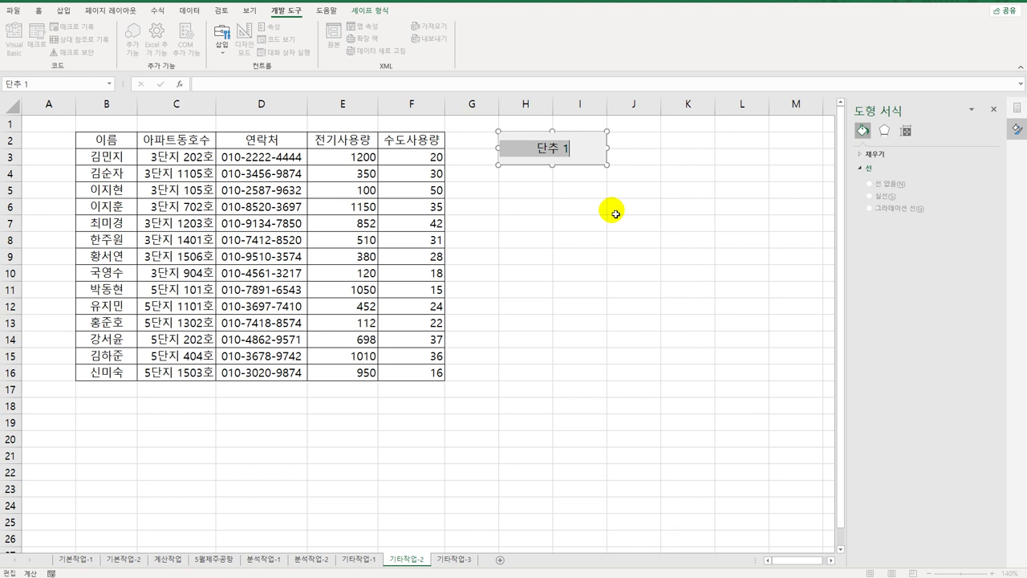
{"action": "type", "text": "아파트동호수"}
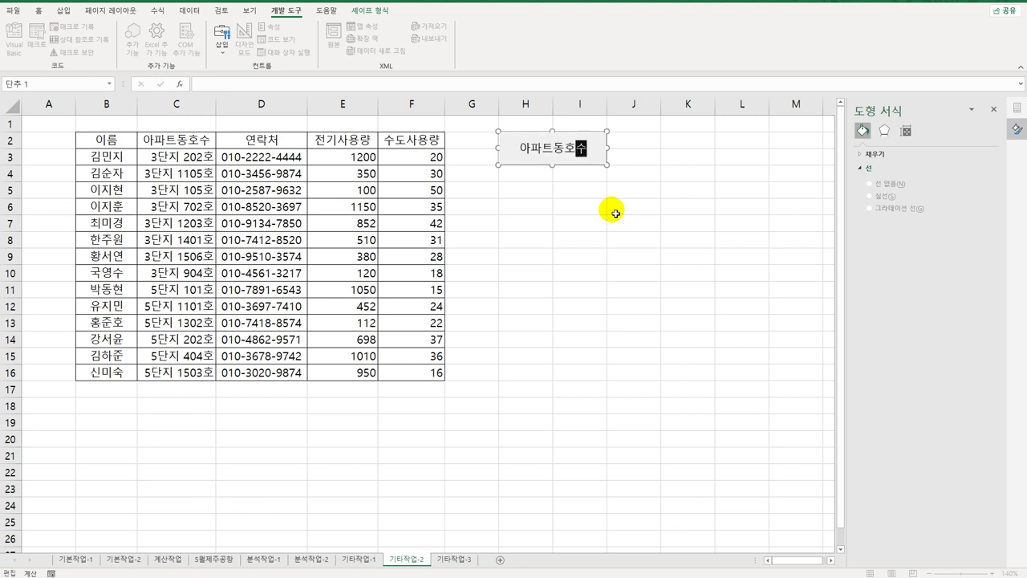
{"action": "left_click_drag", "start_coordinate": [602, 240], "coordinate": [605, 244]}
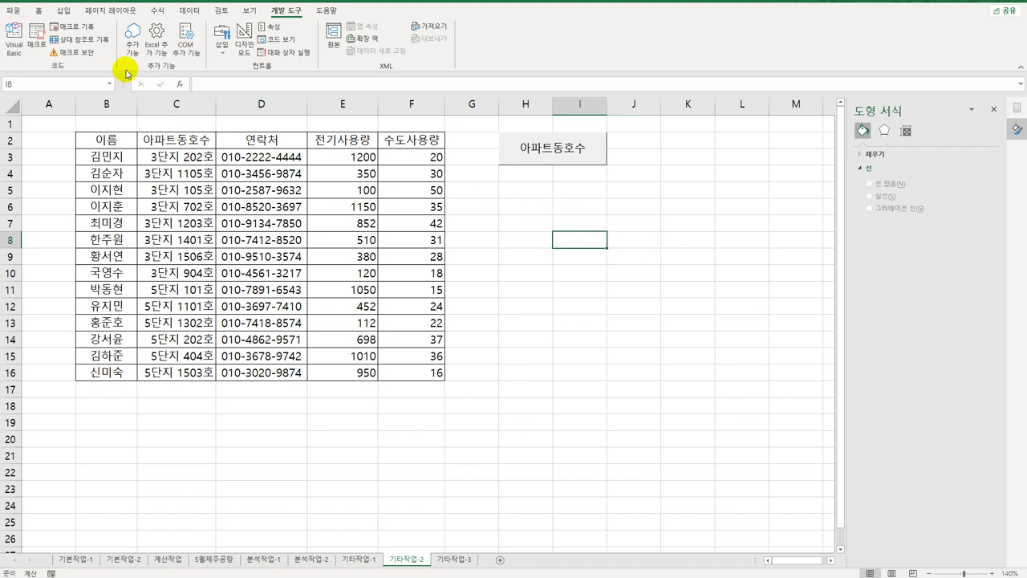
Step: Draw a second form button over H5:I6, start recording macro 전기사용량, and select E3:E16
{"action": "left_click", "coordinate": [219, 58]}
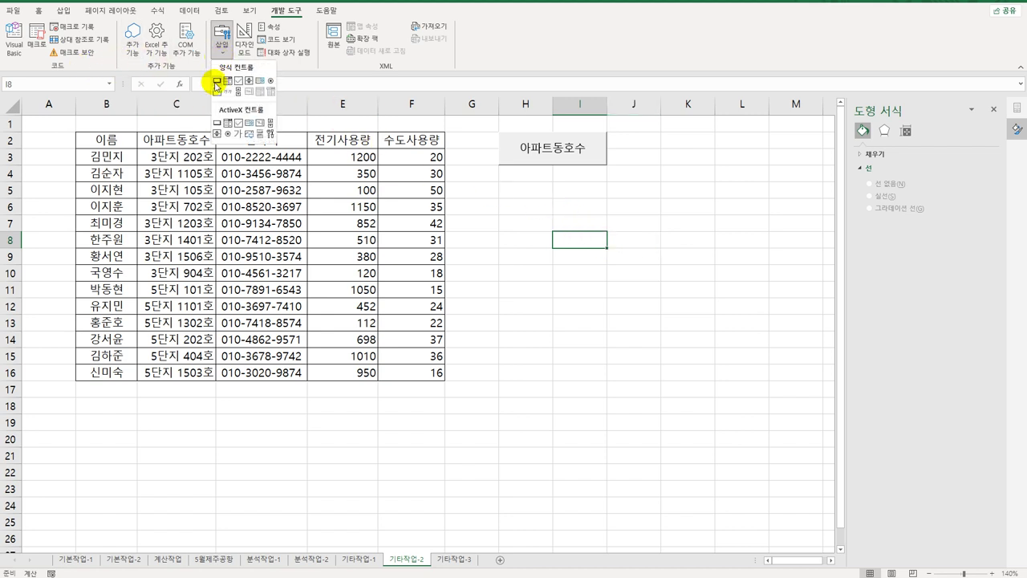
{"action": "left_click", "coordinate": [215, 81]}
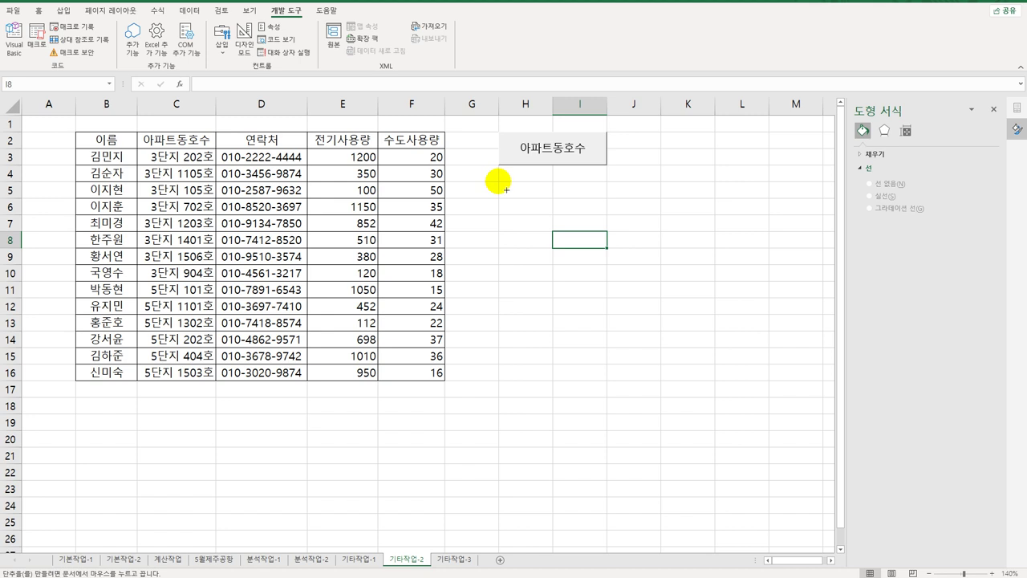
{"action": "left_click_drag", "start_coordinate": [498, 181], "coordinate": [591, 211]}
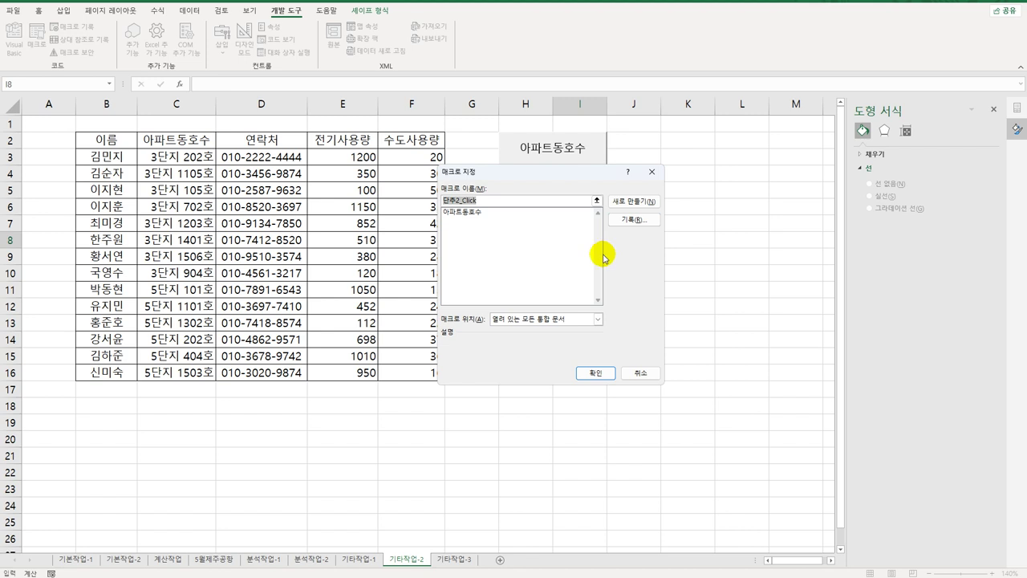
{"action": "type", "text": "전기사용량"}
{"action": "left_click", "coordinate": [638, 220]}
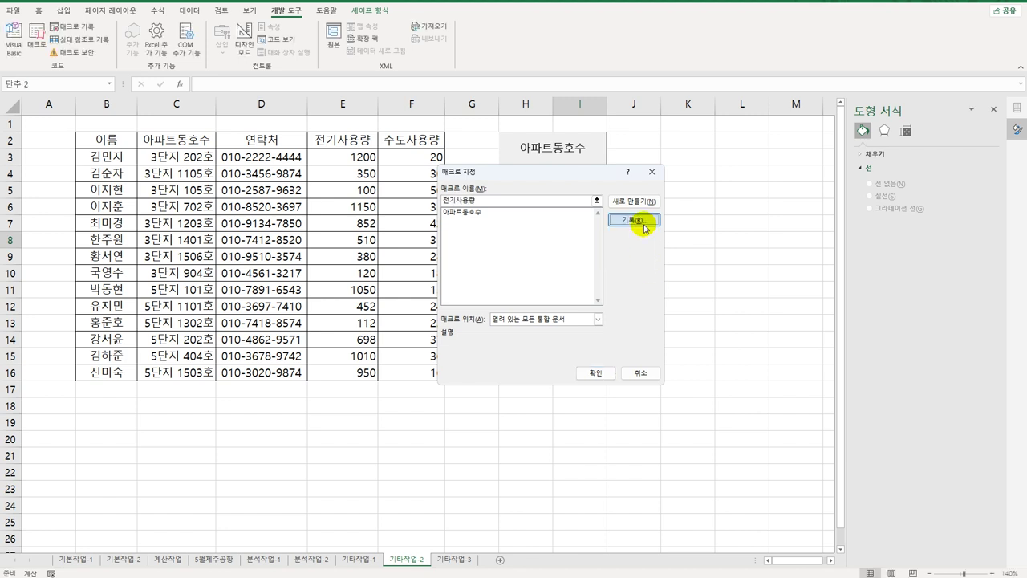
{"action": "left_click", "coordinate": [584, 349]}
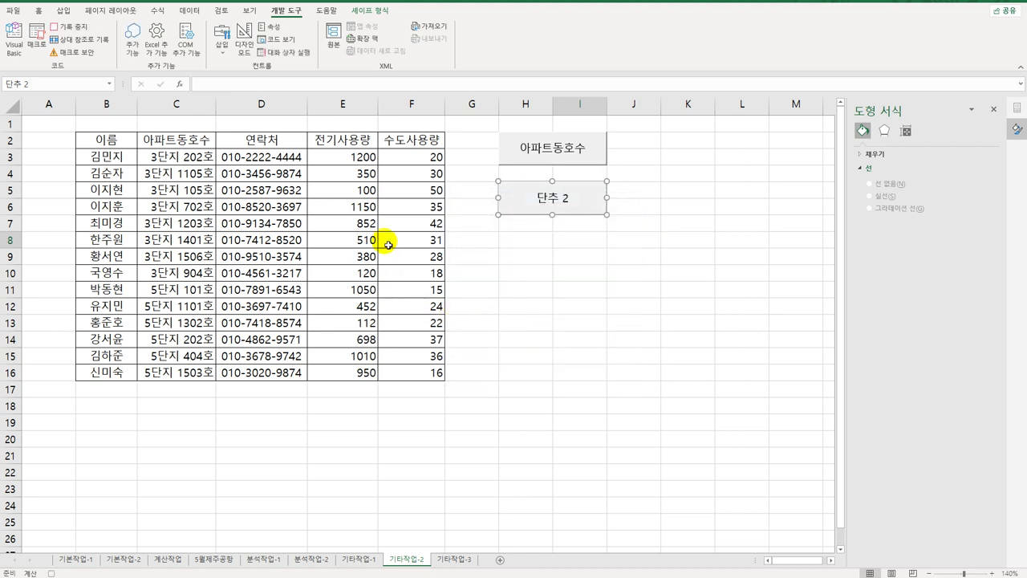
{"action": "left_click", "coordinate": [350, 158]}
{"action": "left_click_drag", "start_coordinate": [351, 193], "coordinate": [354, 375]}
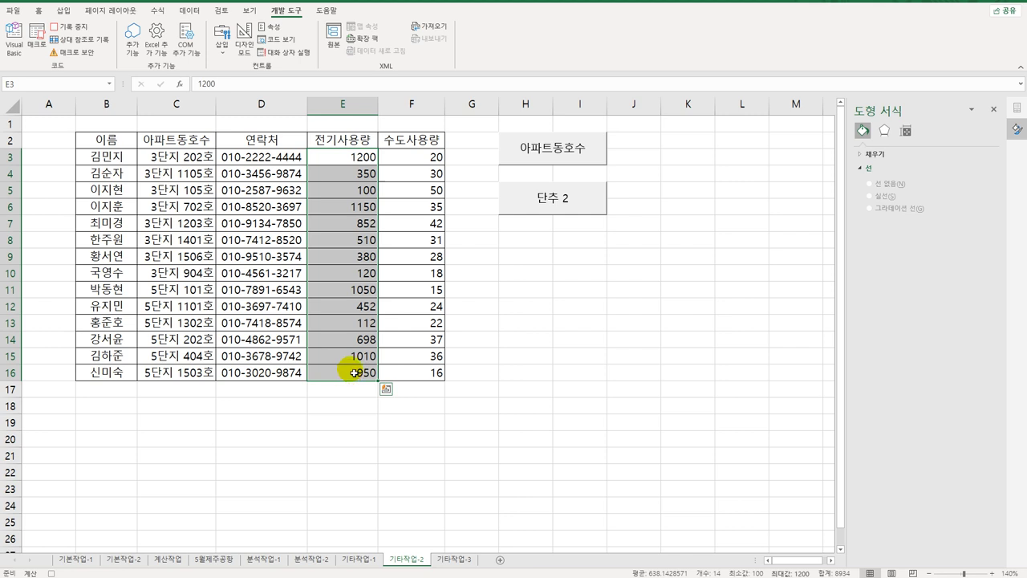
Step: Begin a custom number format for E3:E16 with [빨강][>=1000]"★"#,##0
{"action": "right_click", "coordinate": [344, 155]}
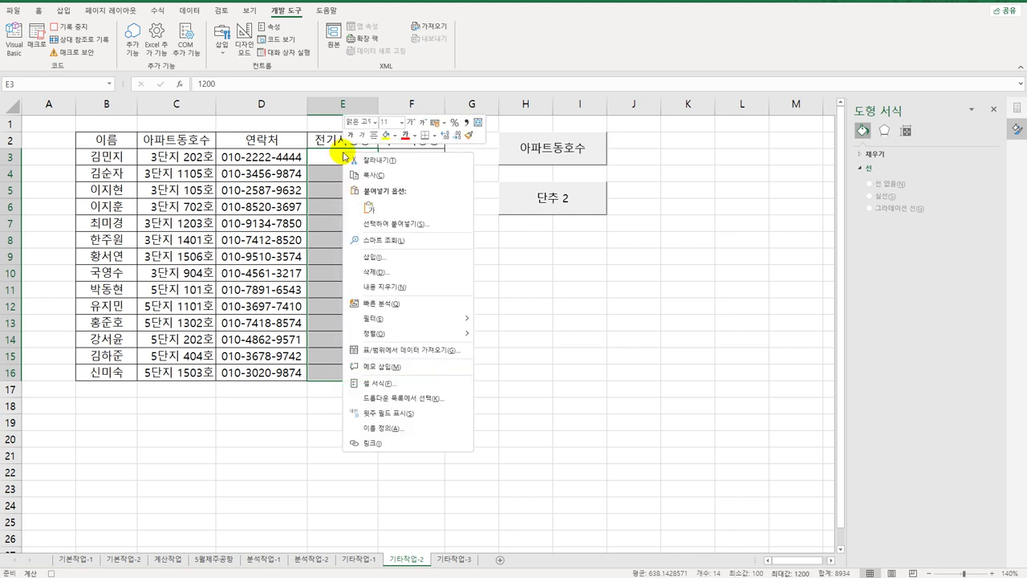
{"action": "left_click", "coordinate": [393, 383]}
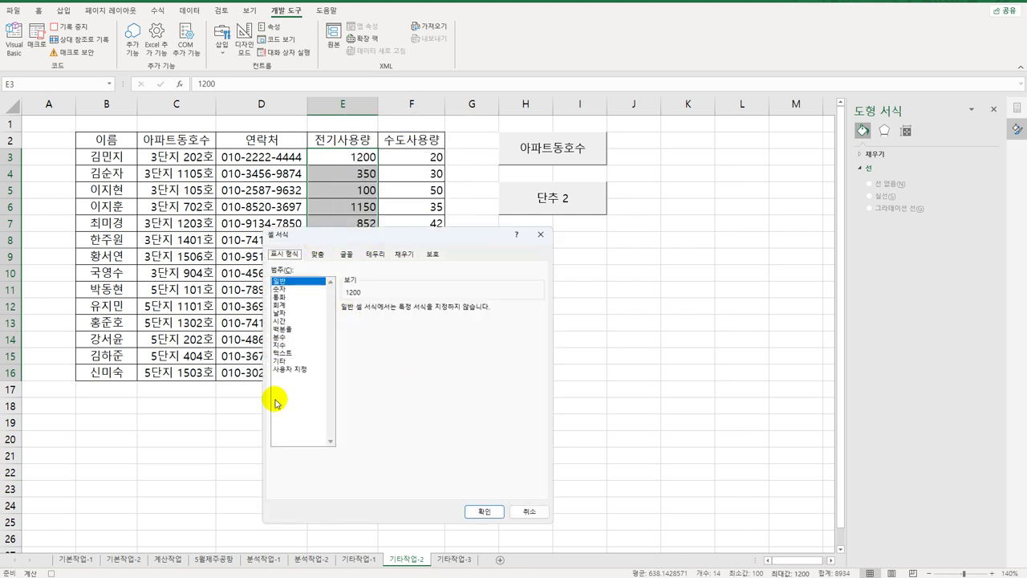
{"action": "left_click", "coordinate": [290, 368]}
{"action": "left_click_drag", "start_coordinate": [392, 245], "coordinate": [588, 238]}
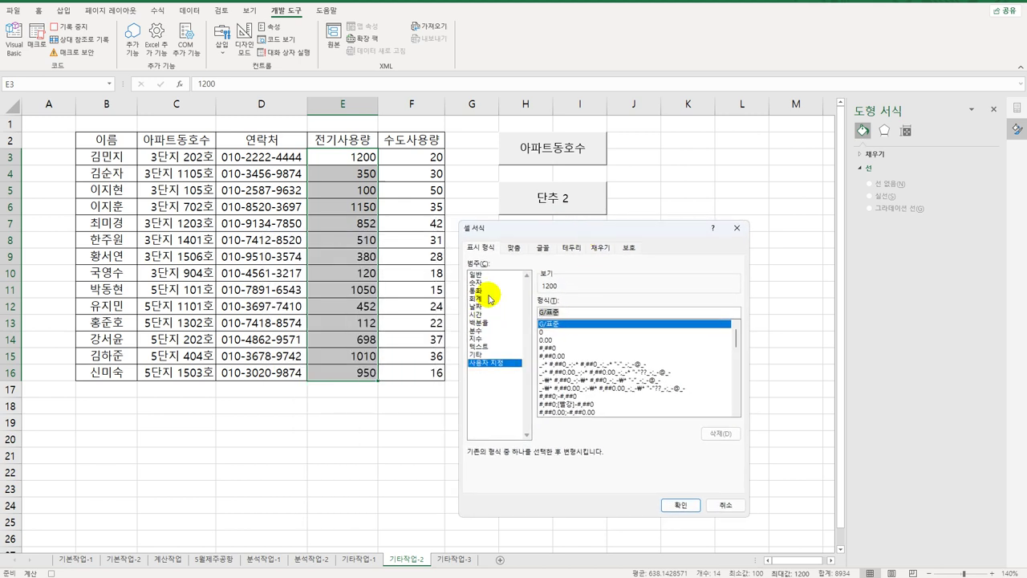
{"action": "key", "text": "BackSpace"}
{"action": "type", "text": "빨강]"}
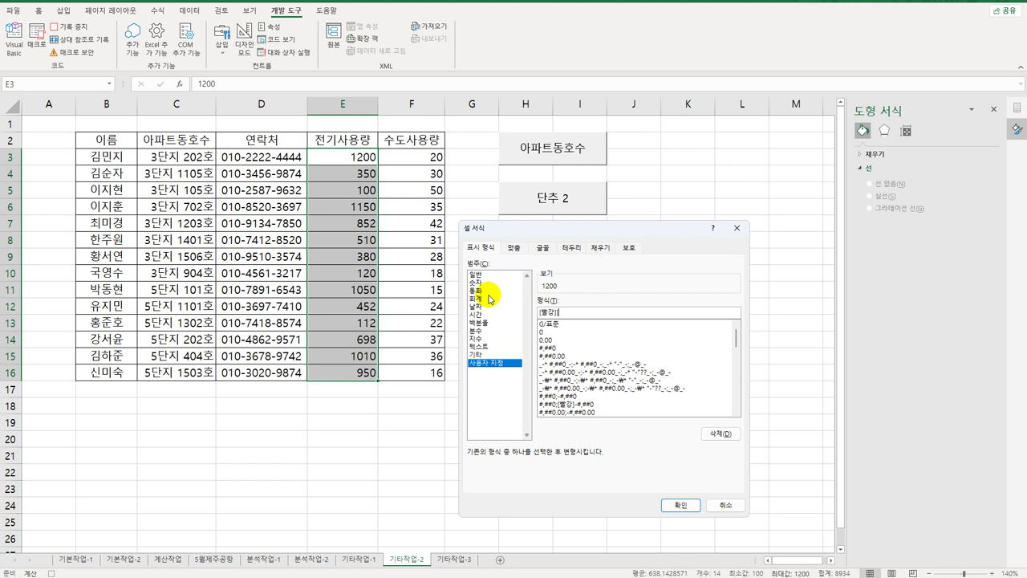
{"action": "type", "text": "[>=1000"}
{"action": "type", "text": "\"ㅁ"}
{"action": "key", "text": "Hangul_Hanja"}
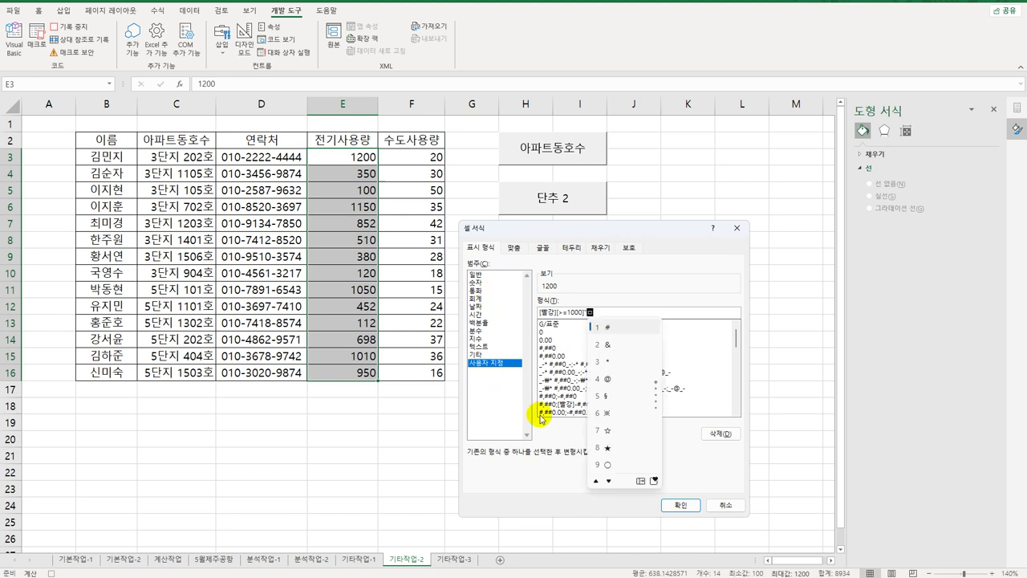
{"action": "left_click", "coordinate": [610, 436]}
{"action": "type", "text": "\""}
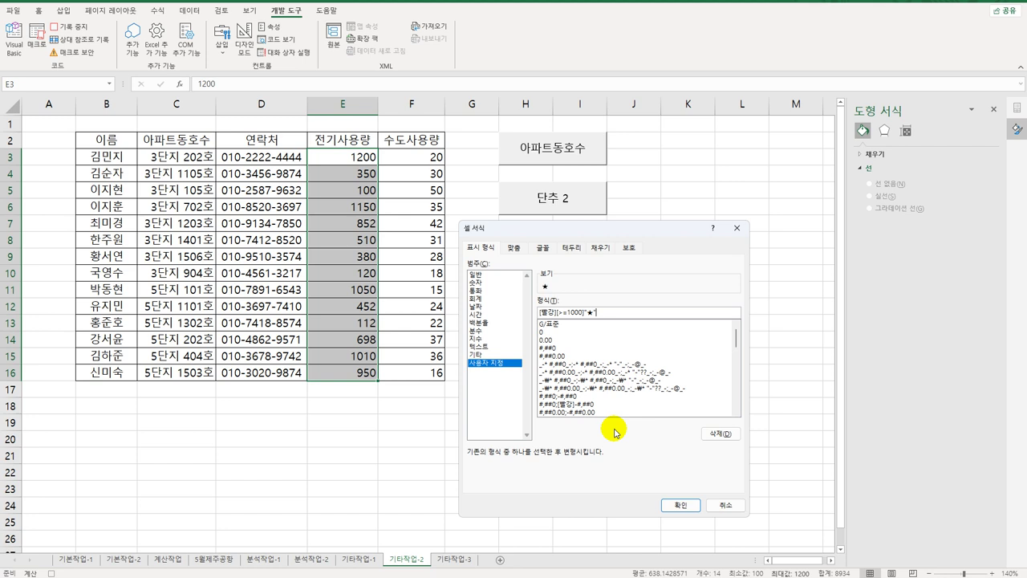
{"action": "type", "text": "#,##0"}
Step: Complete the format with ;[파랑][<150]"☆"0;0 and apply it
{"action": "type", "text": ";[파랑]"}
{"action": "type", "text": "[<150]\"ㅁ"}
{"action": "key", "text": "Hangul_Hanja"}
{"action": "left_click", "coordinate": [688, 435]}
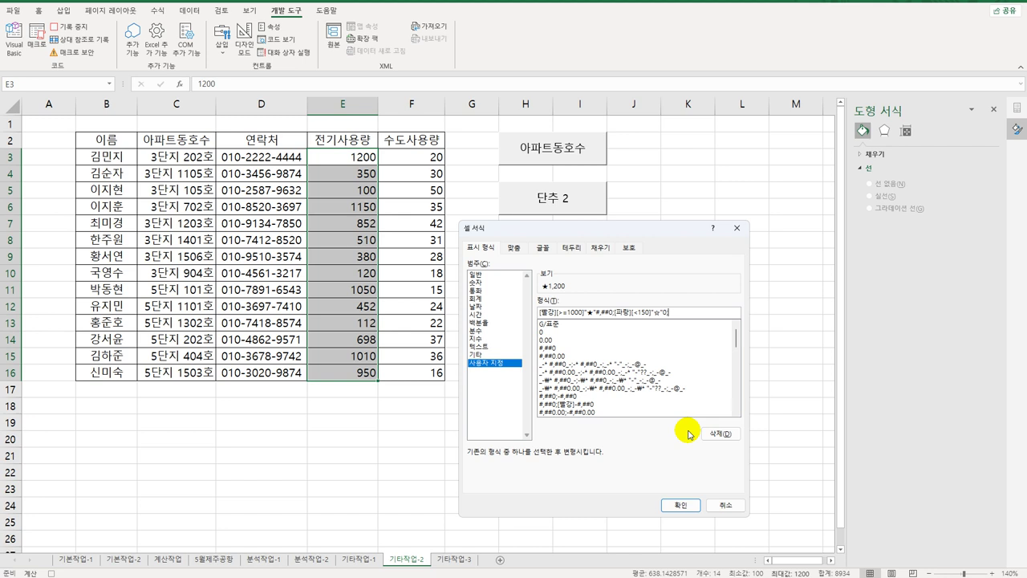
{"action": "type", "text": "\"0;0"}
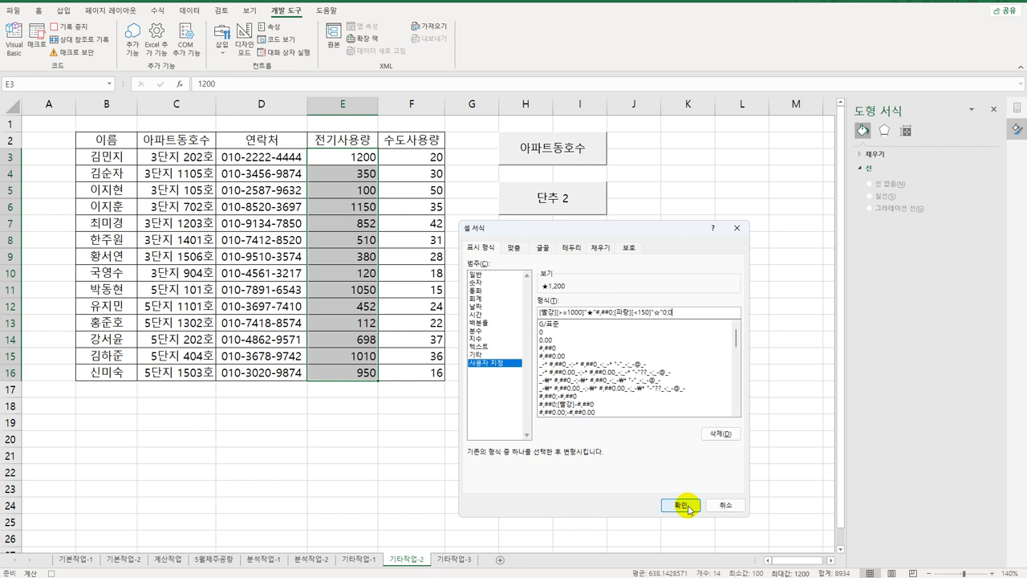
{"action": "left_click", "coordinate": [689, 506]}
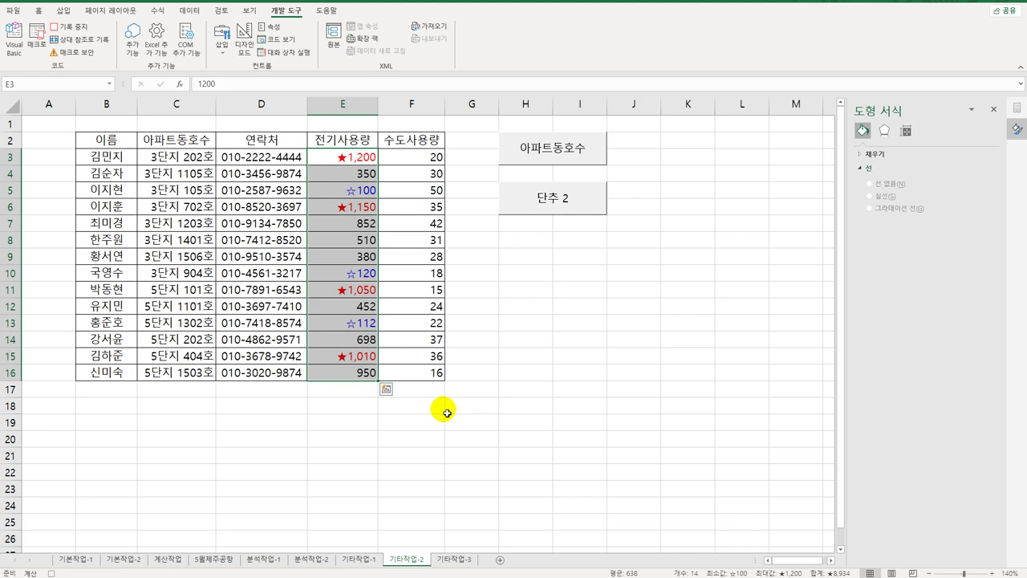
Step: Stop recording, caption the second button 전기사용량, and go to the 기타작업-3 sheet
{"action": "left_click", "coordinate": [339, 374]}
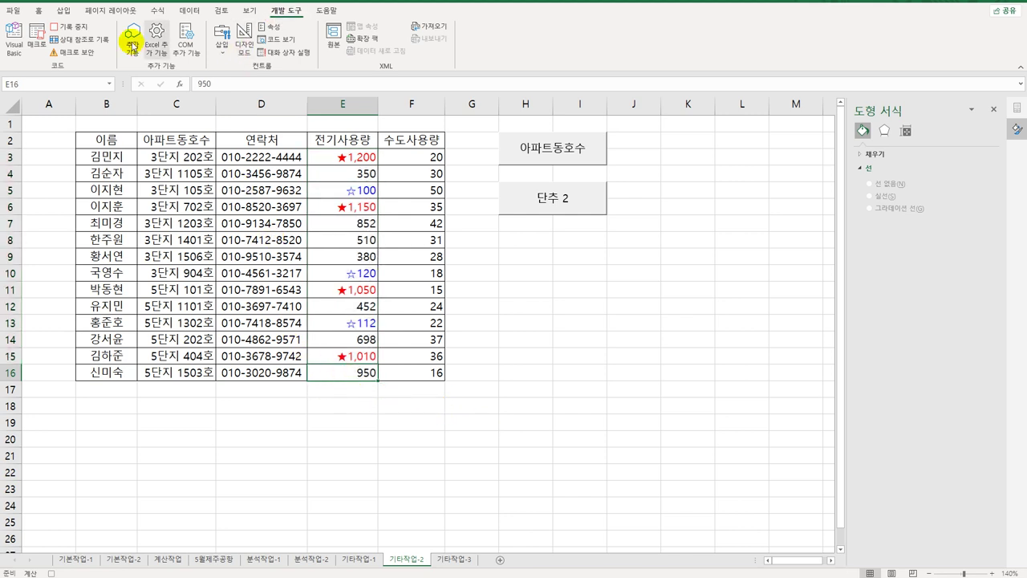
{"action": "left_click", "coordinate": [75, 26]}
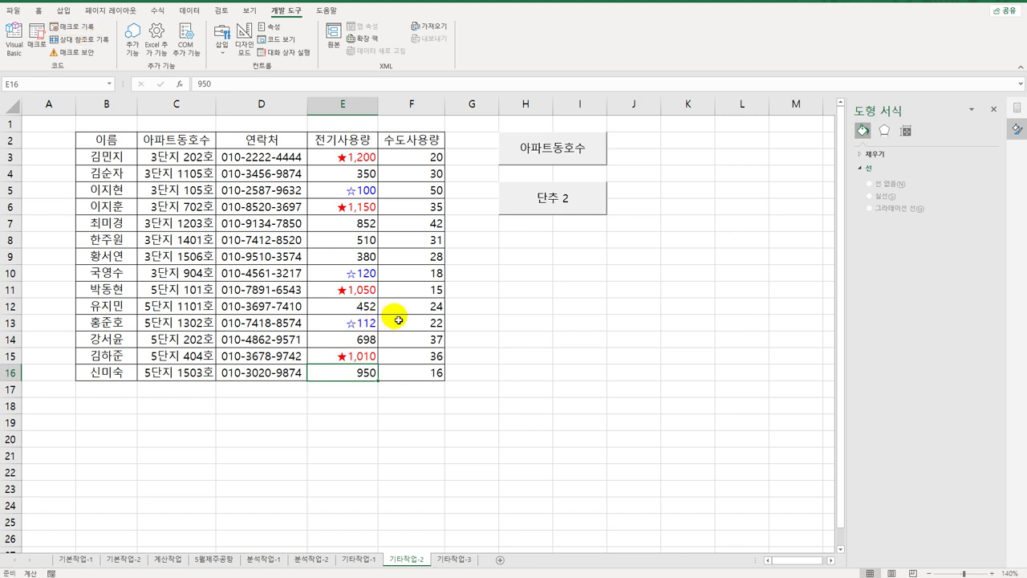
{"action": "right_click", "coordinate": [546, 204]}
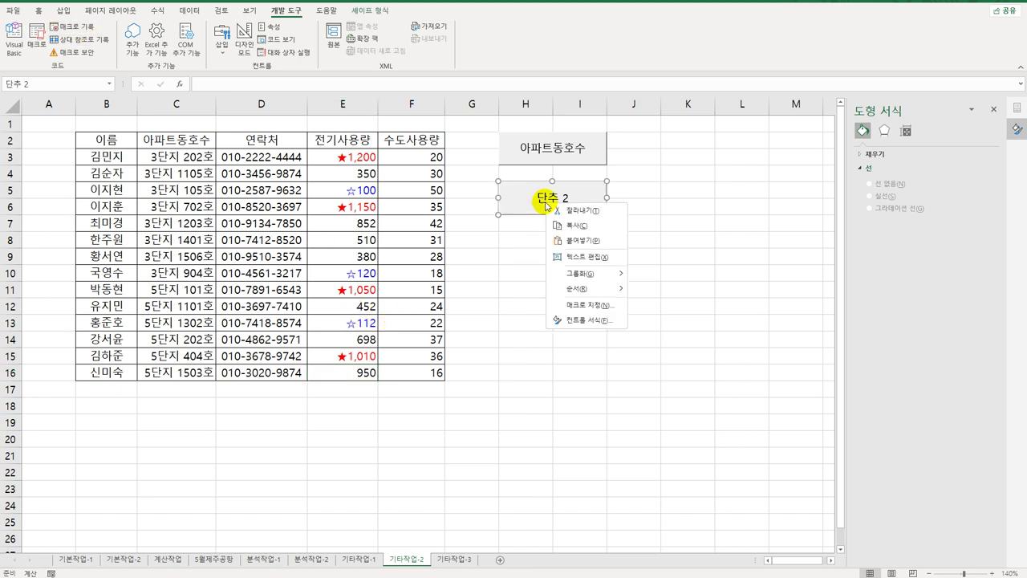
{"action": "left_click", "coordinate": [585, 258]}
{"action": "key", "text": "ctrl+a"}
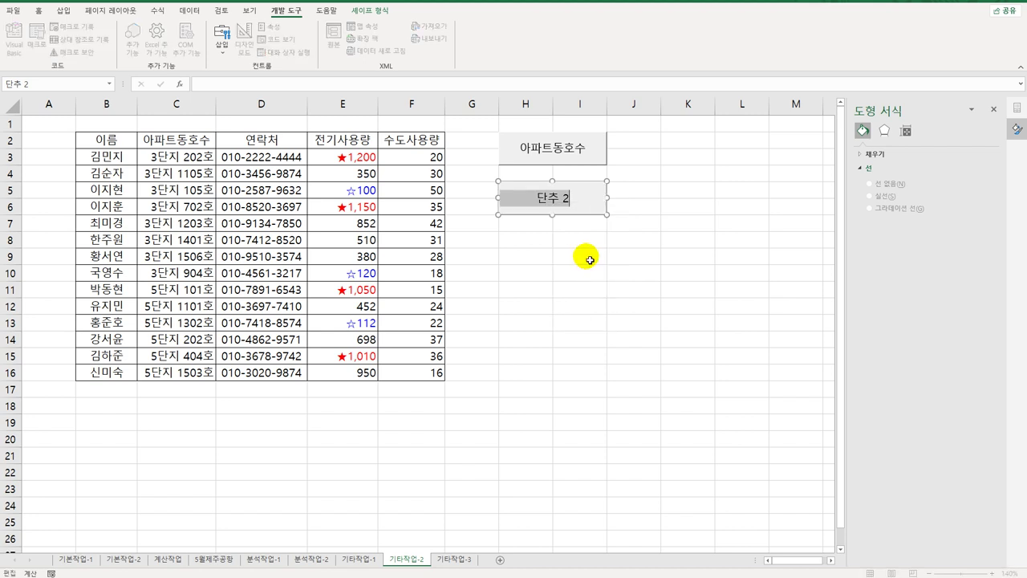
{"action": "type", "text": "전기사용랴"}
{"action": "type", "text": "ㅇ"}
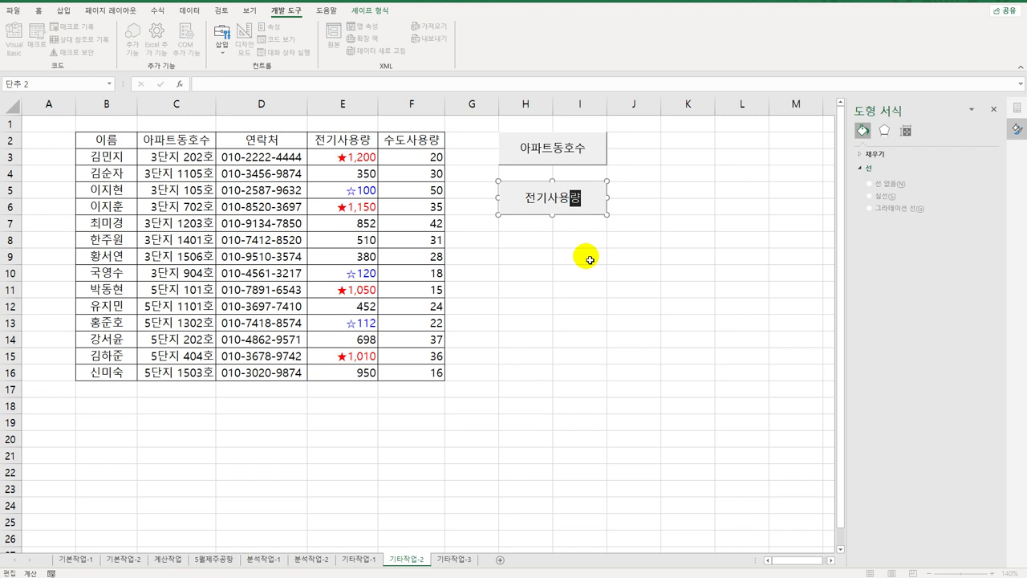
{"action": "left_click", "coordinate": [590, 260]}
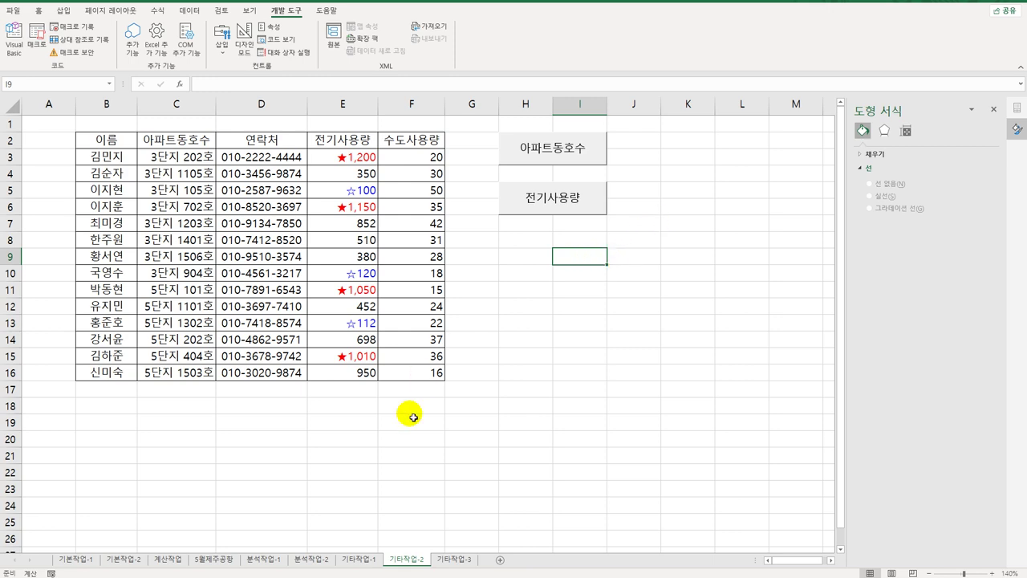
{"action": "left_click", "coordinate": [453, 559]}
Step: Autofit column F to show 1985-04-09, then open the 비엠아이등록 button's code in design mode
{"action": "left_click", "coordinate": [463, 322]}
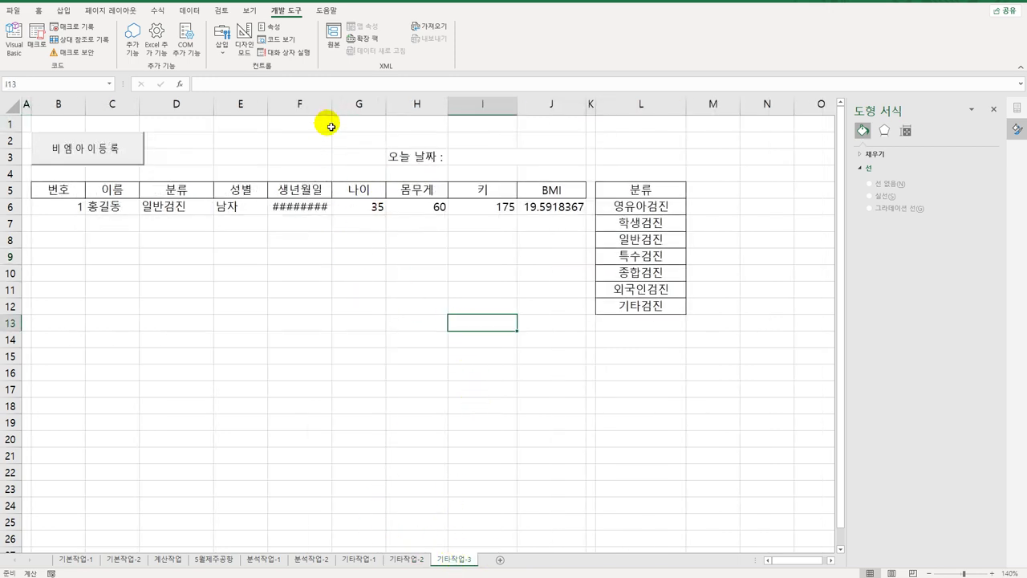
{"action": "double_click", "coordinate": [332, 104]}
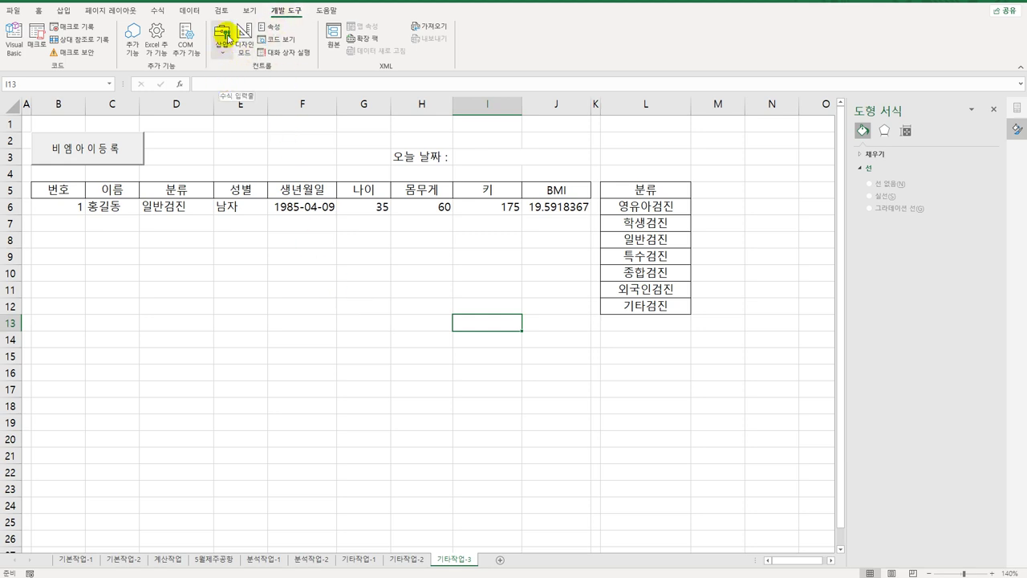
{"action": "left_click", "coordinate": [244, 40]}
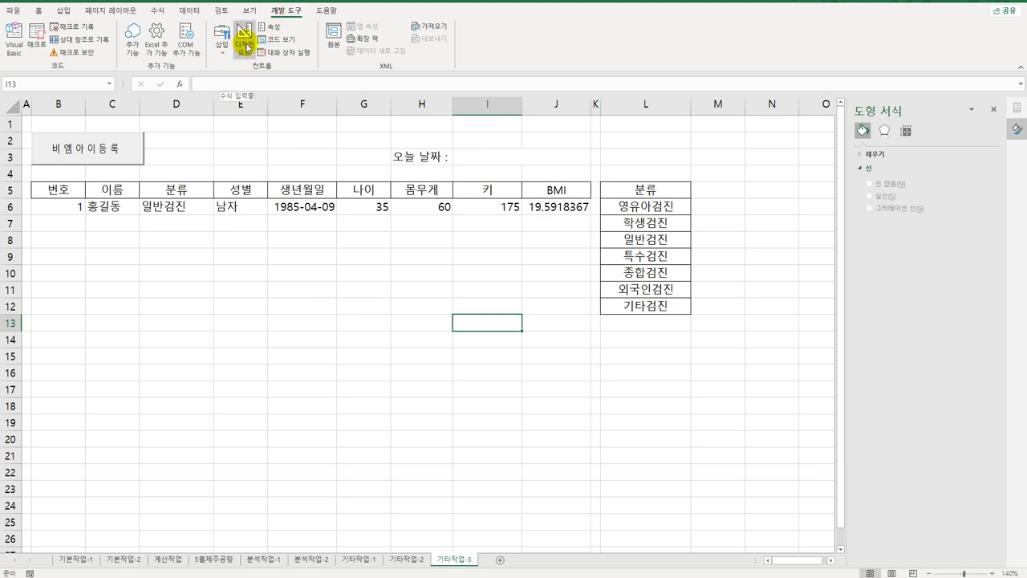
{"action": "left_click", "coordinate": [115, 163]}
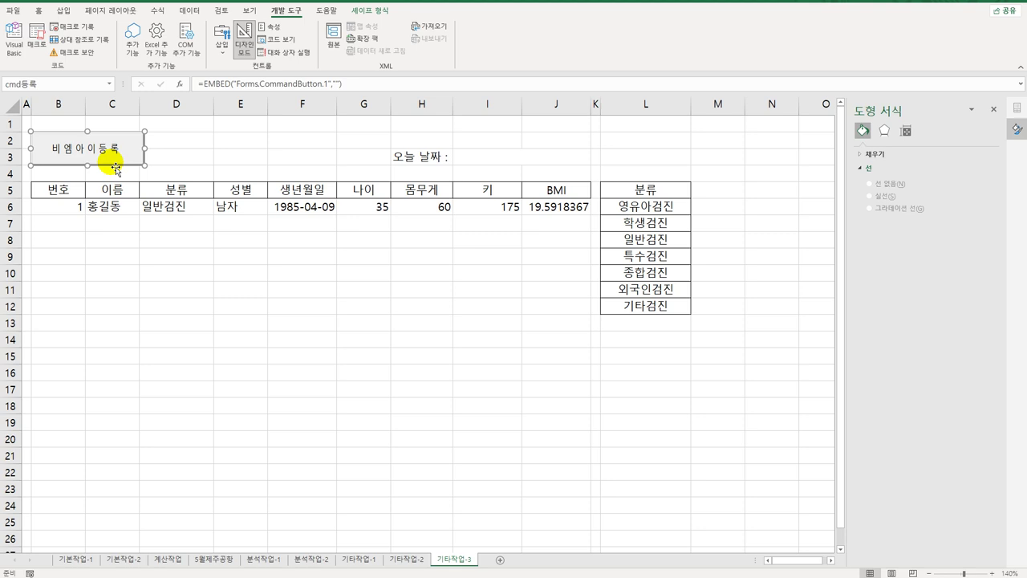
{"action": "double_click", "coordinate": [115, 166]}
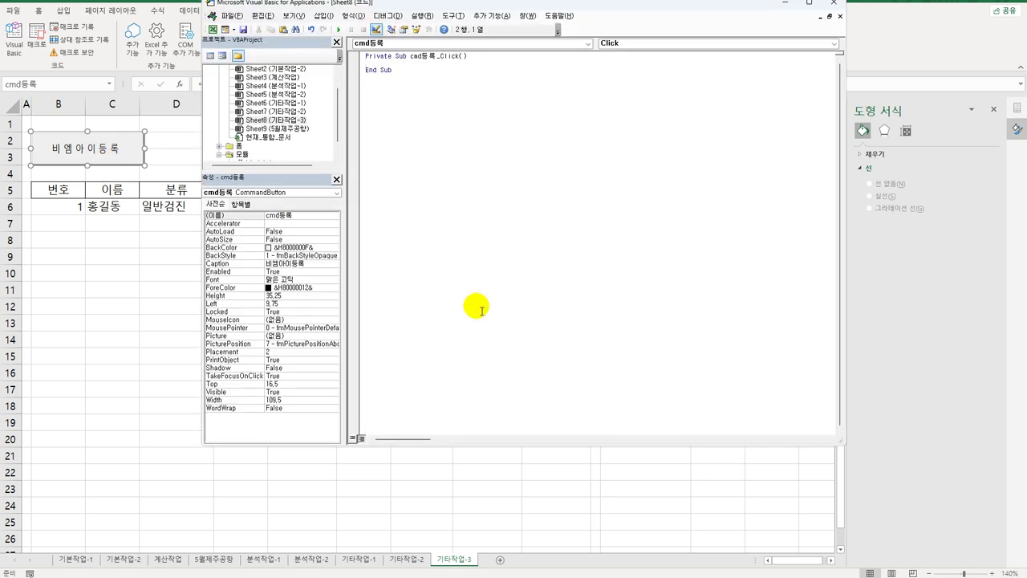
Step: Write 비엠아이등록.Show inside the cmd등록_Click procedure
{"action": "key", "text": "Tab"}
{"action": "type", "text": "이ㅇ에"}
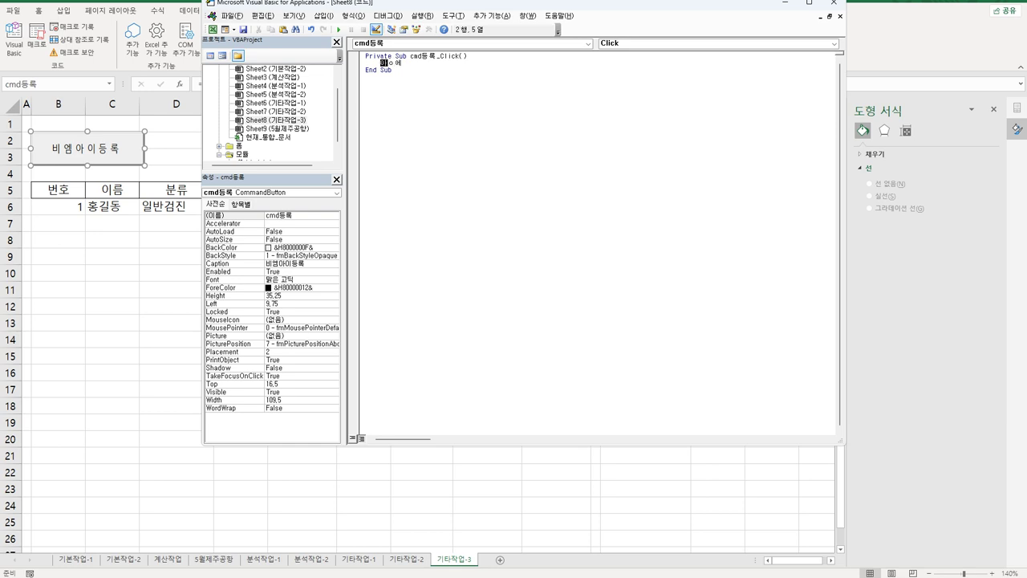
{"action": "key", "text": "BackSpace"}
{"action": "key", "text": "BackSpace"}
{"action": "key", "text": "BackSpace"}
{"action": "type", "text": "에에ㅁ"}
{"action": "key", "text": "Return"}
{"action": "key", "text": "BackSpace"}
{"action": "type", "text": "비"}
{"action": "type", "text": "엠ㅇ"}
{"action": "type", "text": "ㅏ"}
{"action": "type", "text": "이"}
{"action": "left_click", "coordinate": [365, 70]}
{"action": "left_click", "coordinate": [410, 62]}
{"action": "type", "text": "등"}
{"action": "type", "text": "ㄹ록"}
{"action": "type", "text": "."}
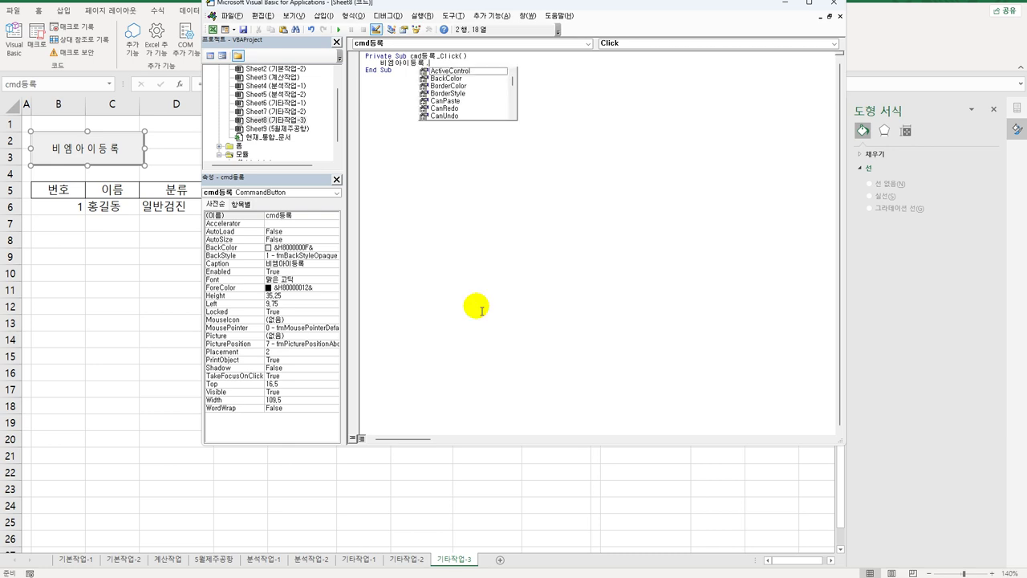
{"action": "type", "text": "Show"}
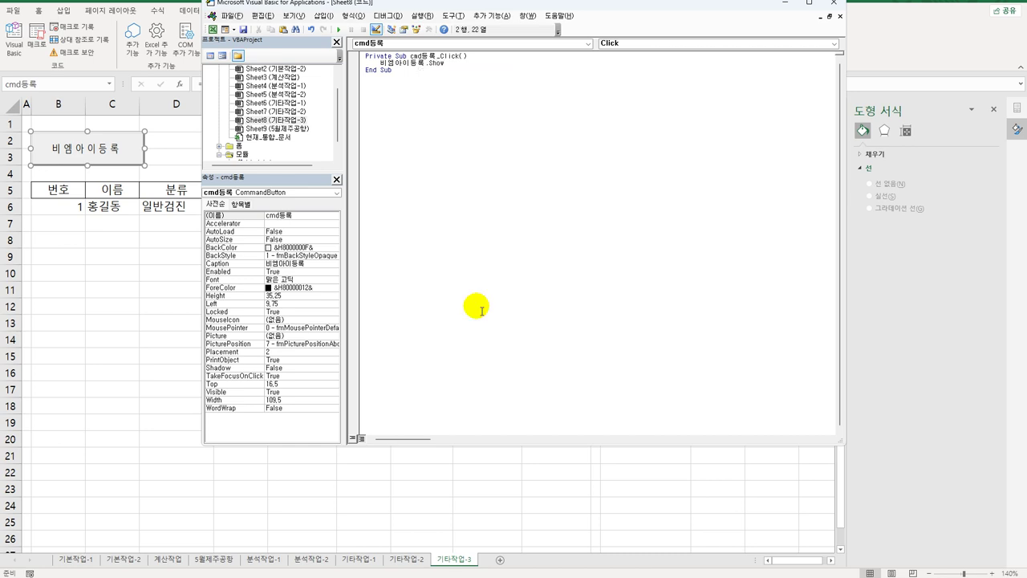
{"action": "left_click", "coordinate": [392, 109]}
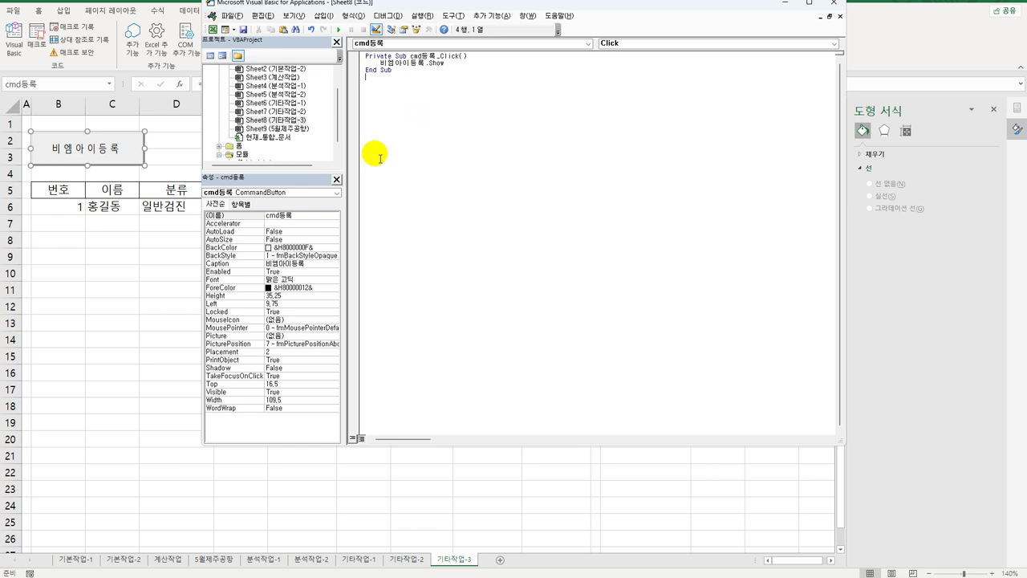
Step: Add a UserForm_Initialize procedure to the 비엠아이등록 form and start typing the RowSource = "L6:L12" line
{"action": "left_click", "coordinate": [238, 148]}
{"action": "double_click", "coordinate": [238, 150]}
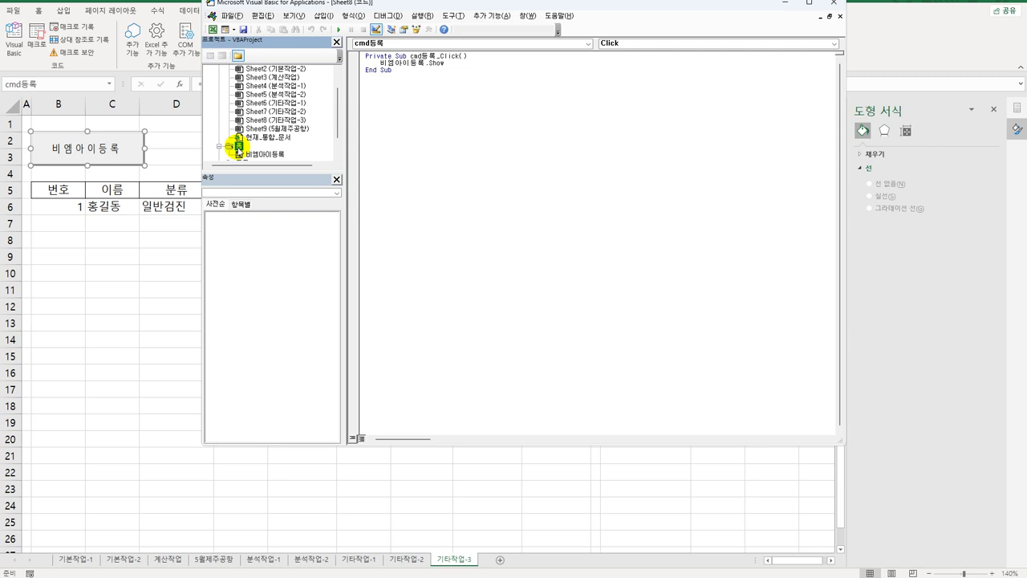
{"action": "left_click", "coordinate": [267, 155]}
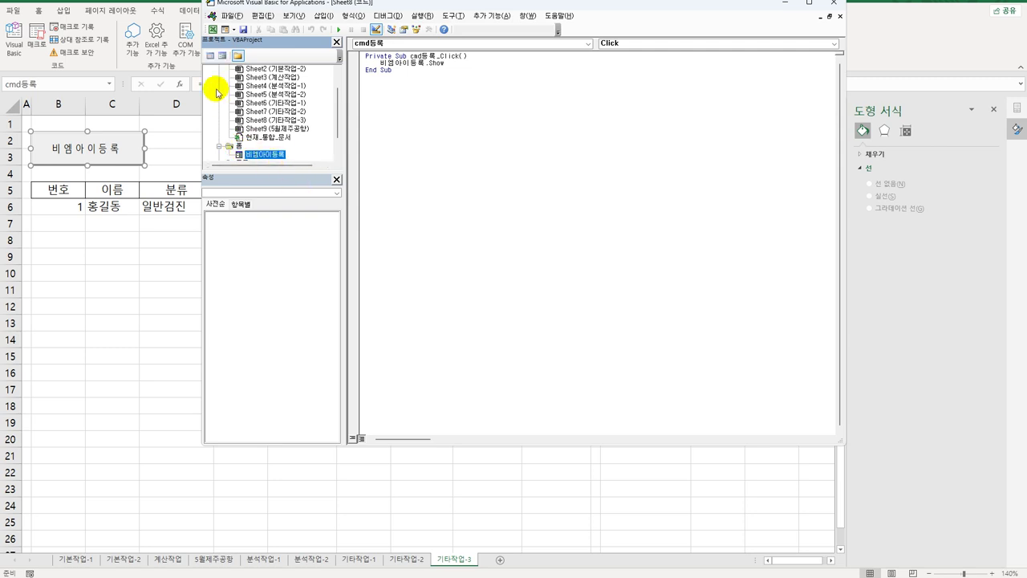
{"action": "left_click", "coordinate": [210, 56]}
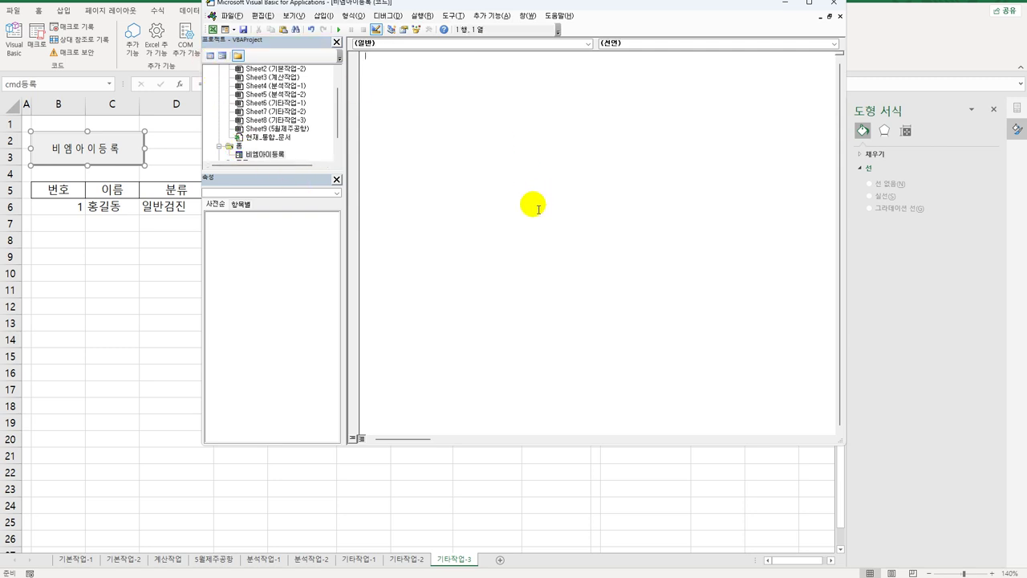
{"action": "left_click", "coordinate": [452, 44]}
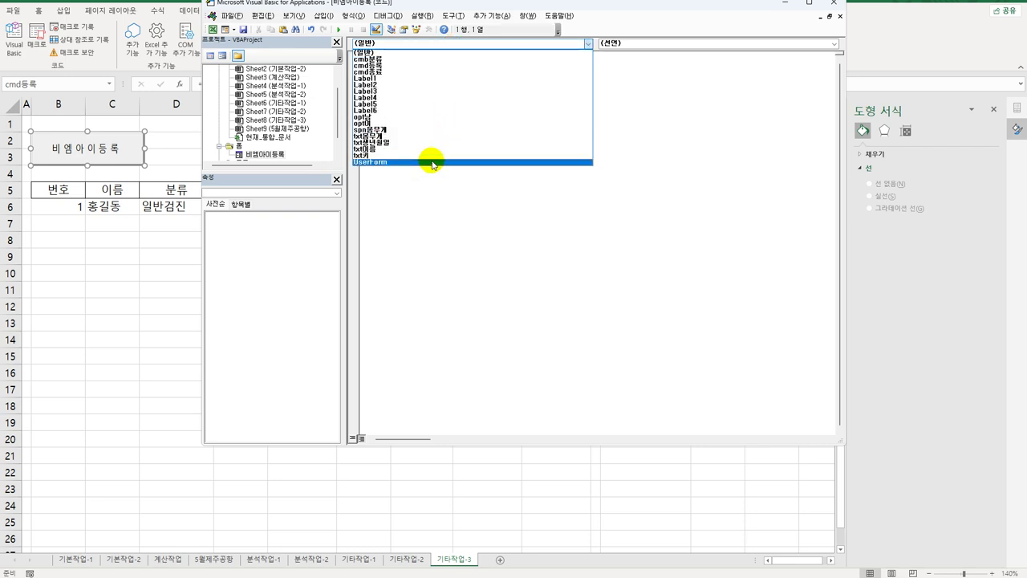
{"action": "left_click", "coordinate": [436, 160]}
{"action": "left_click", "coordinate": [633, 47]}
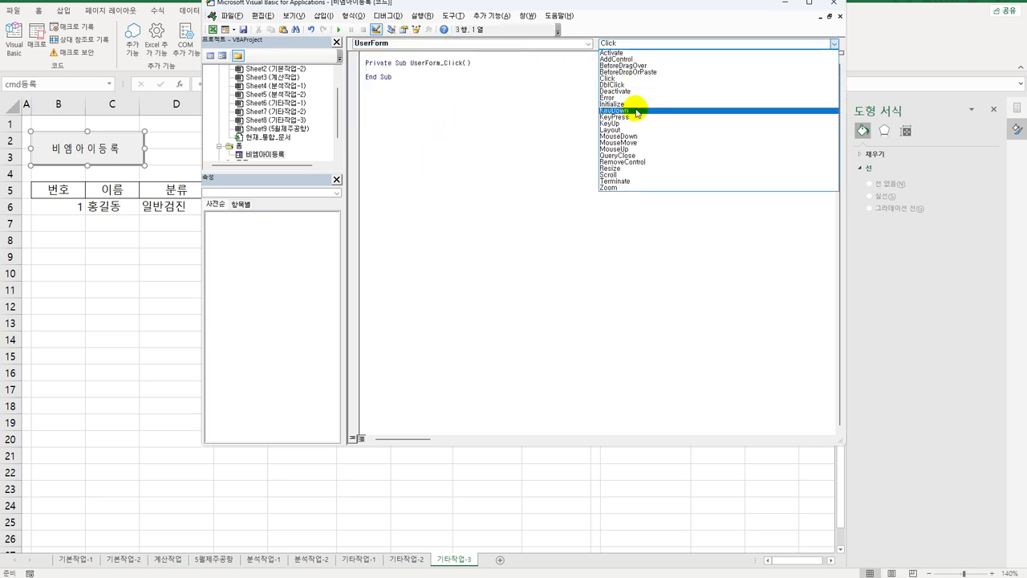
{"action": "left_click", "coordinate": [644, 112]}
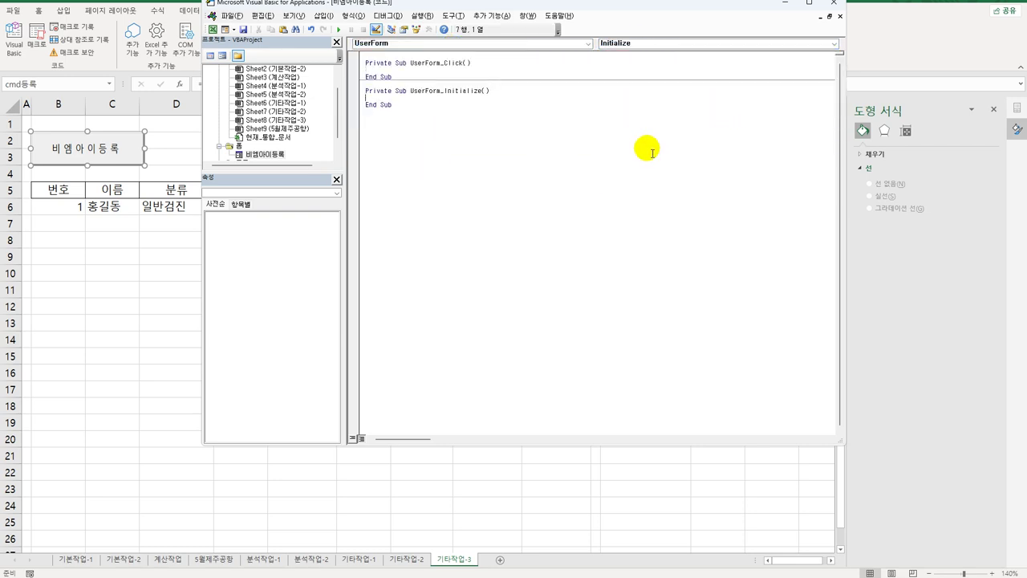
{"action": "key", "text": "Tab"}
{"action": "type", "text": "cmd"}
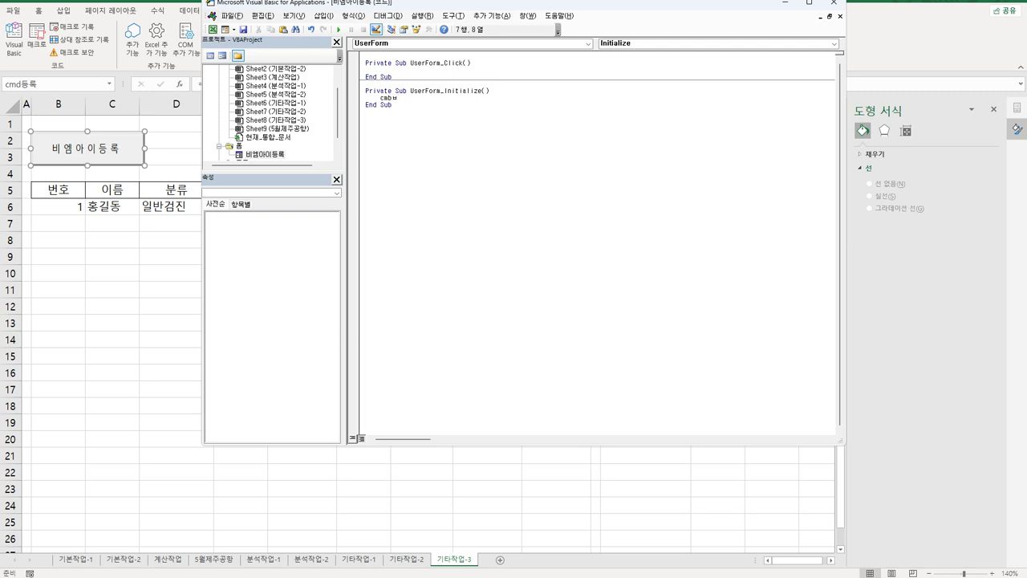
{"action": "type", "text": "등"}
{"action": "type", "text": "류 ="}
{"action": "type", "text": ".ro"}
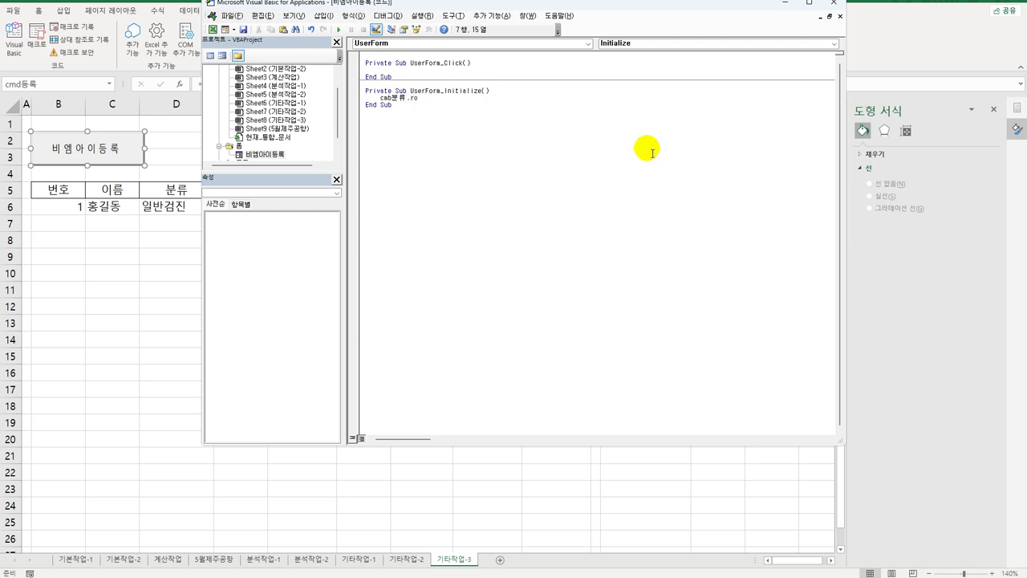
{"action": "type", "text": "wSource = \""}
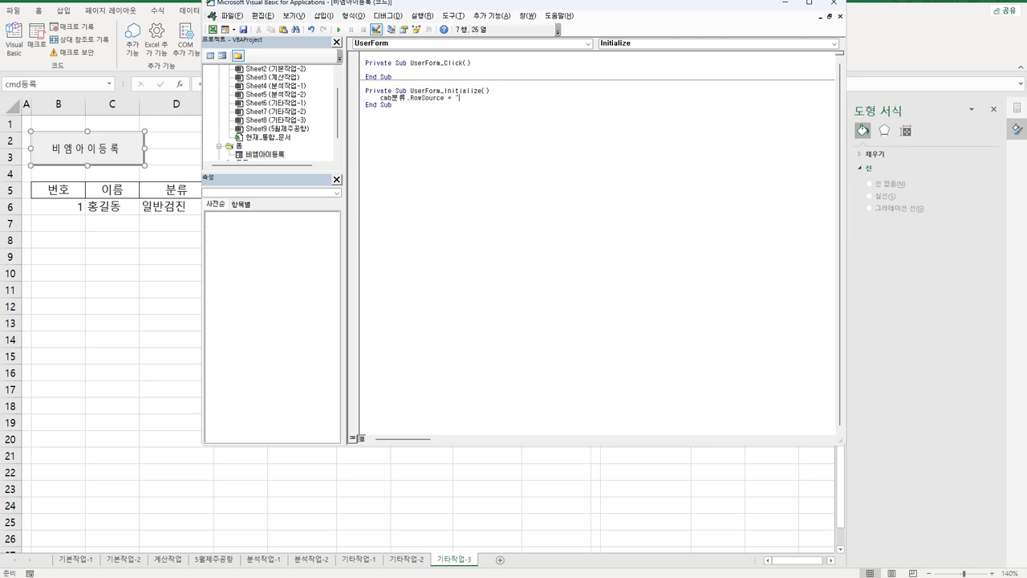
{"action": "type", "text": "L6:L12\""}
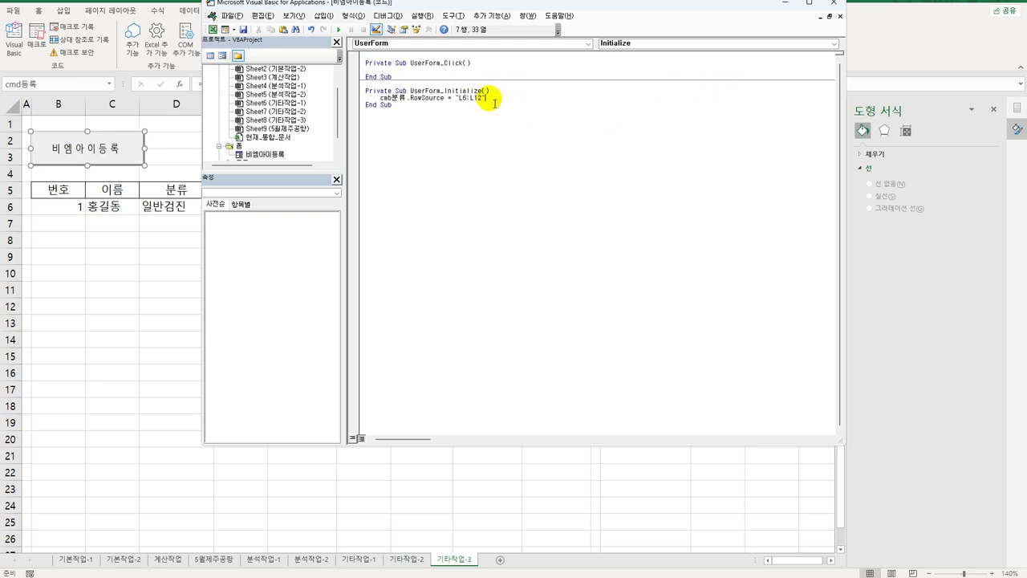
Step: Create the spn몸무게_Change procedure setting txt몸무게 = spn몸무게 + 1
{"action": "left_click", "coordinate": [404, 42]}
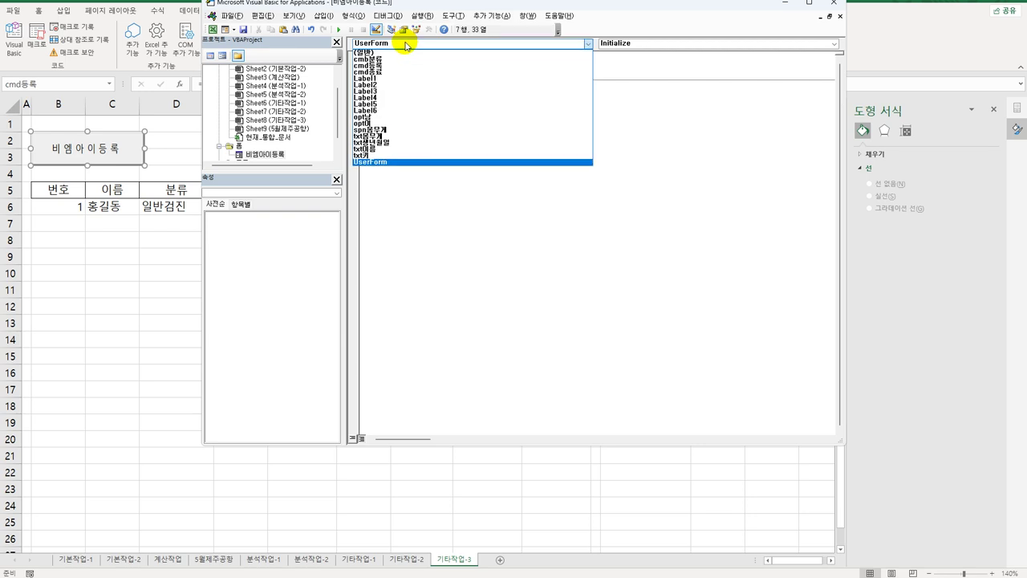
{"action": "left_click", "coordinate": [385, 130]}
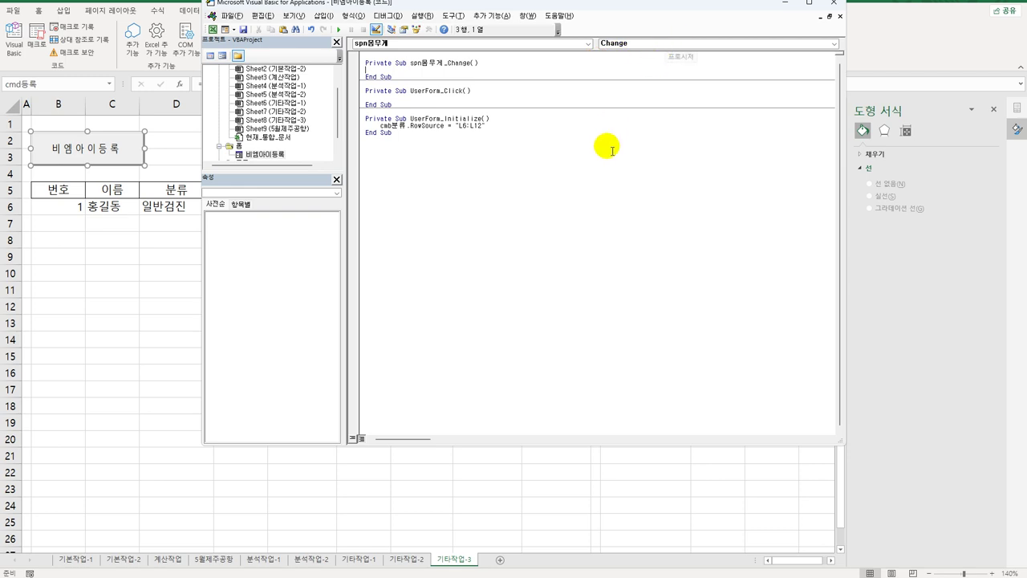
{"action": "key", "text": "Tab"}
{"action": "type", "text": "t"}
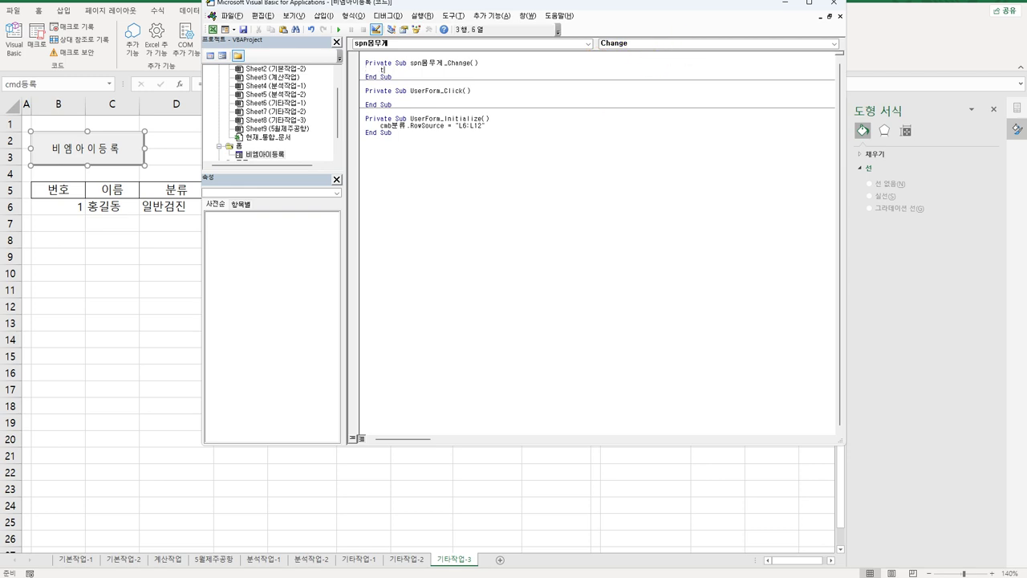
{"action": "type", "text": "xt"}
{"action": "type", "text": "무게"}
{"action": "type", "text": "몸"}
{"action": "key", "text": "BackSpace"}
{"action": "type", "text": "= spn몸무게 + 1"}
{"action": "left_click", "coordinate": [615, 180]}
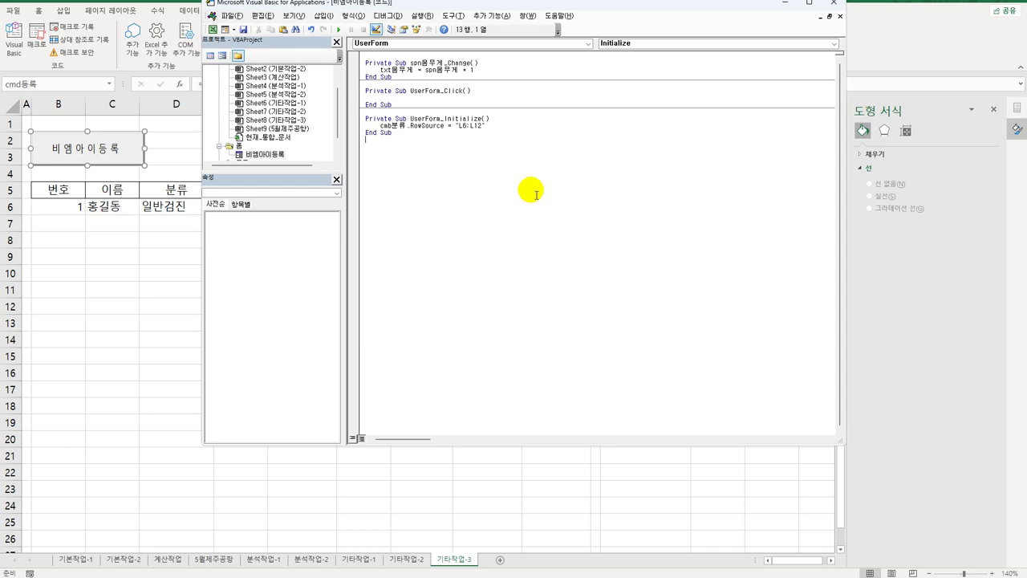
Step: Create the cmd종료_Click procedure from the 종료 button on the 비엠아이등록 form
{"action": "left_click", "coordinate": [443, 45]}
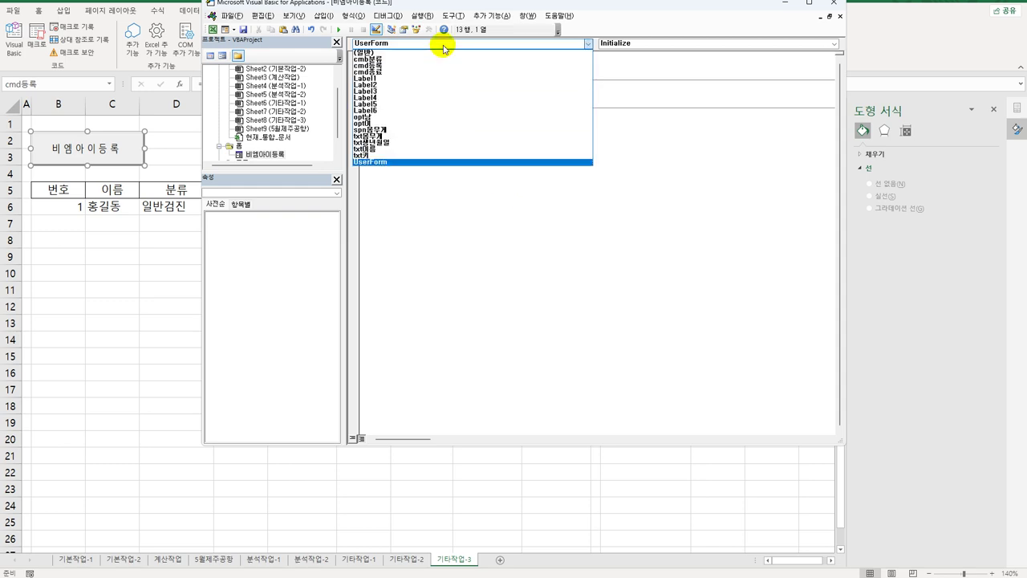
{"action": "left_click", "coordinate": [441, 73]}
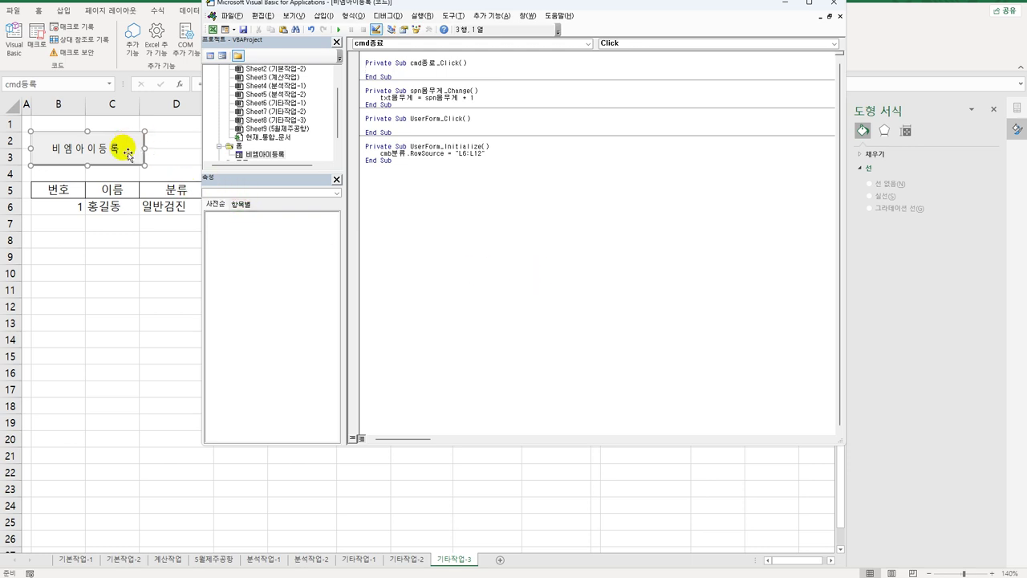
{"action": "double_click", "coordinate": [252, 155]}
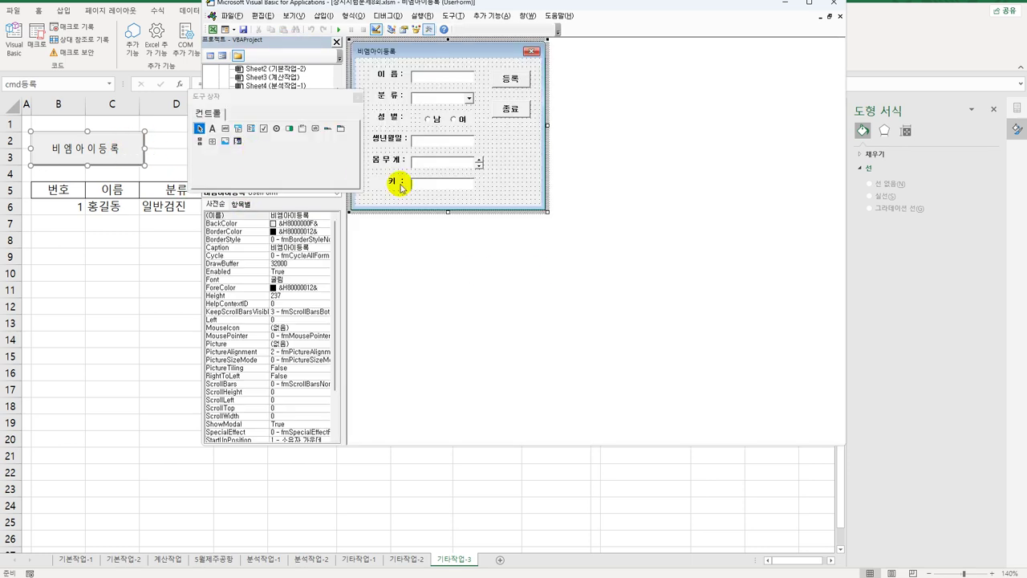
{"action": "left_click", "coordinate": [512, 109]}
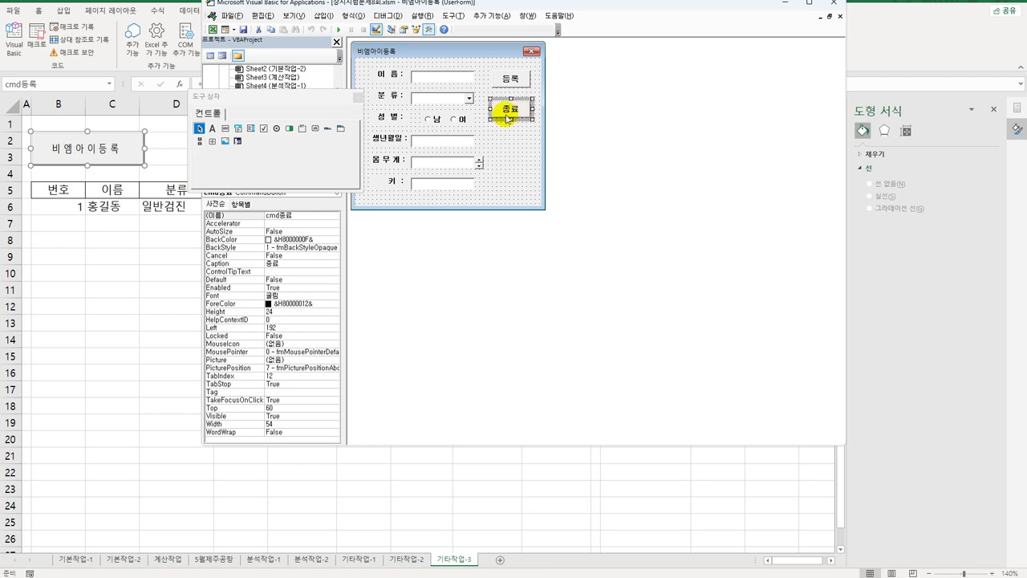
{"action": "left_click", "coordinate": [358, 96]}
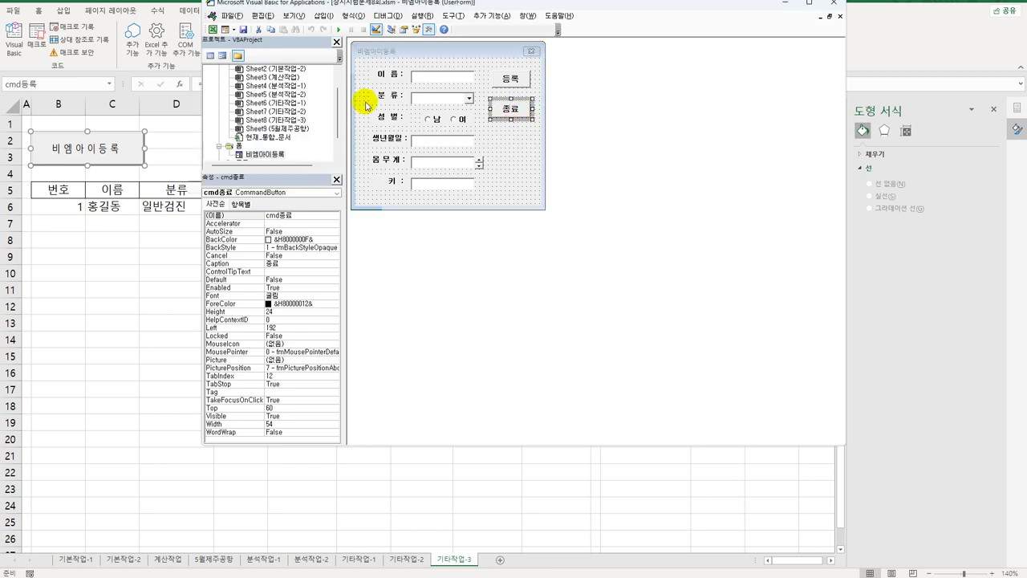
{"action": "double_click", "coordinate": [514, 114]}
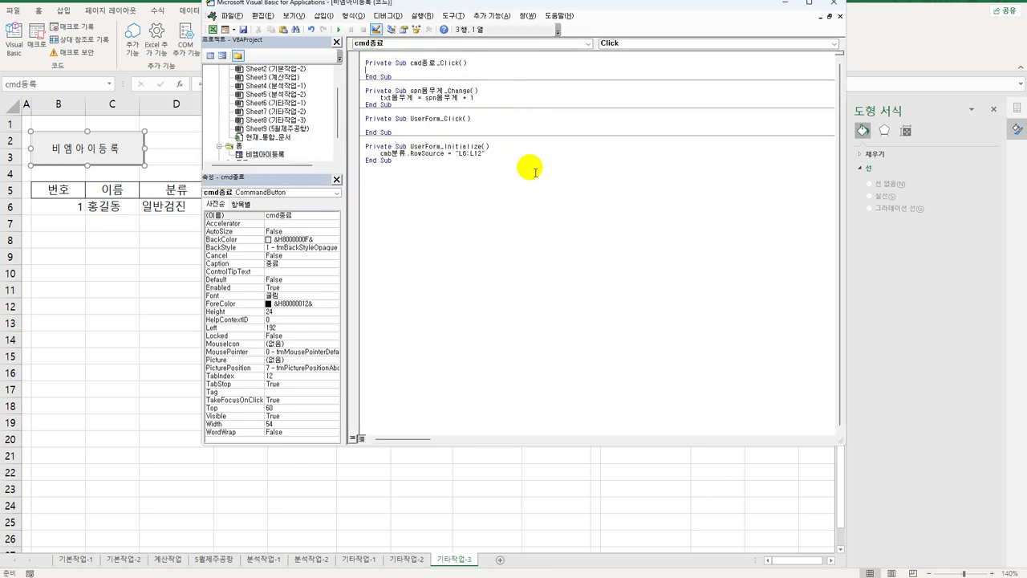
Step: Write [I3] = Now, [I3].Font.Italic = True and Unload Me in cmd종료_Click
{"action": "key", "text": "Tab"}
{"action": "type", "text": "Un"}
{"action": "type", "text": "3] = "}
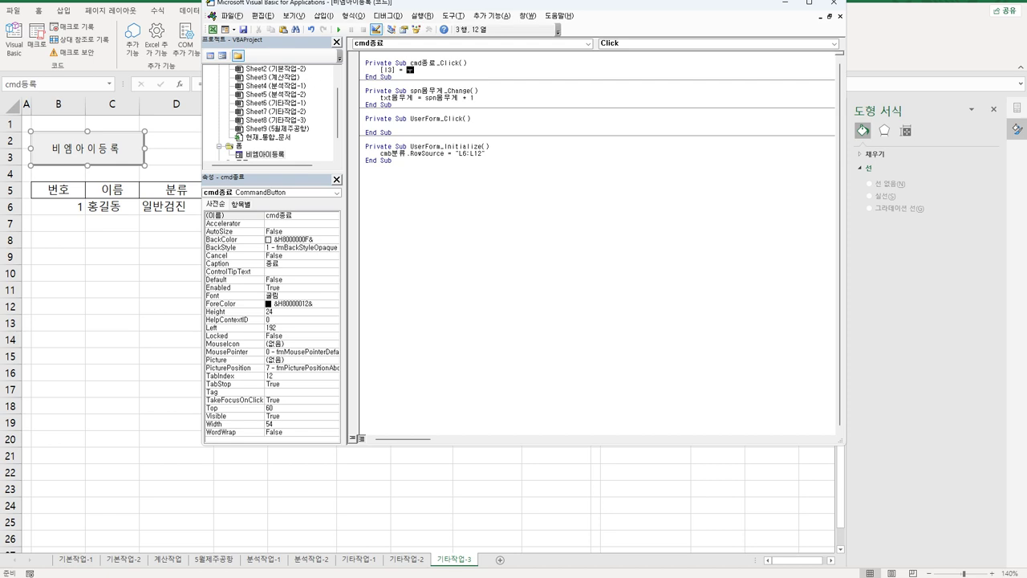
{"action": "type", "text": "Now"}
{"action": "key", "text": "Return"}
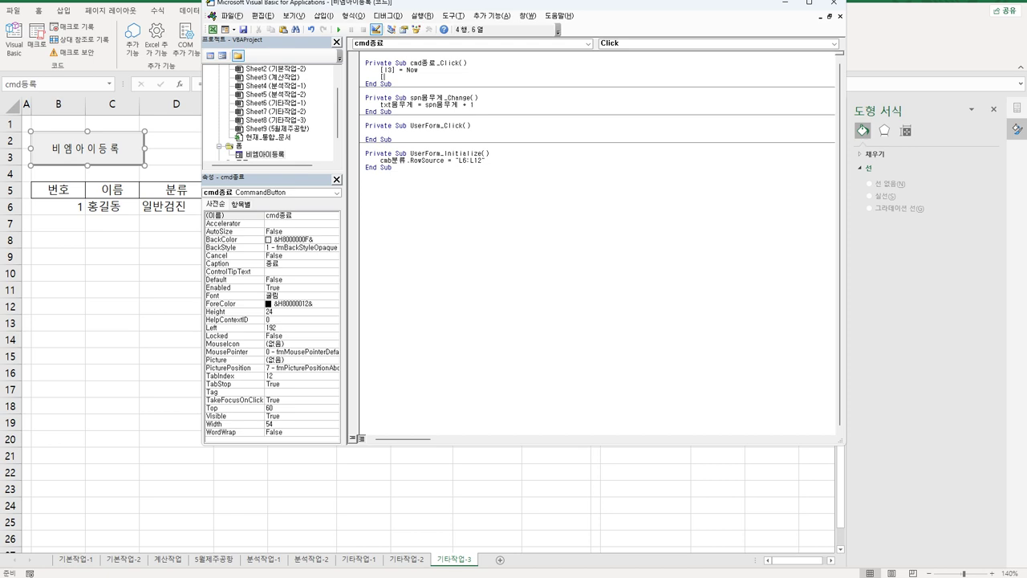
{"action": "type", "text": "I3"}
{"action": "key", "text": "Right"}
{"action": "type", "text": "[I3].font.italic = true"}
{"action": "key", "text": "Return"}
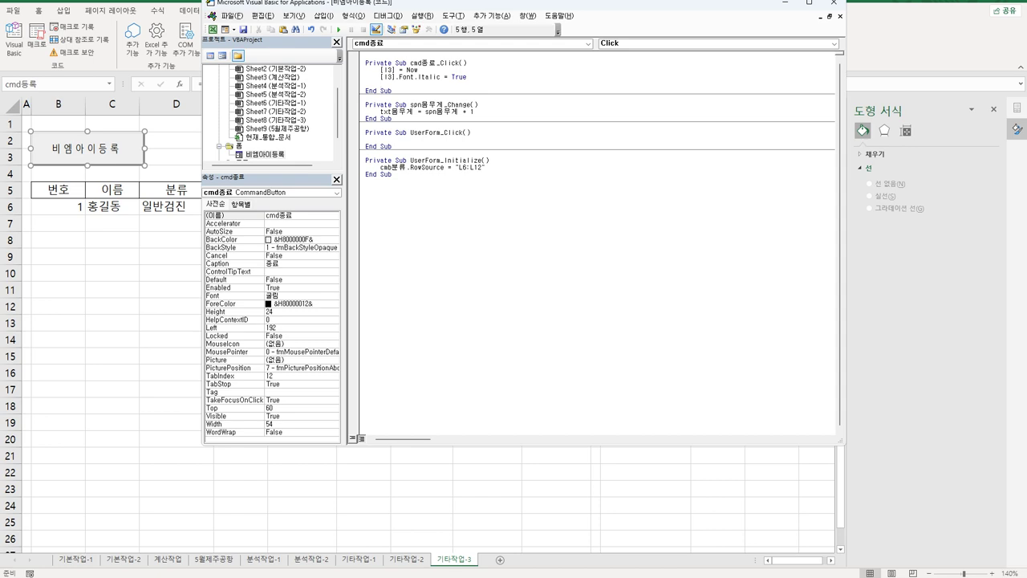
{"action": "type", "text": "unload me"}
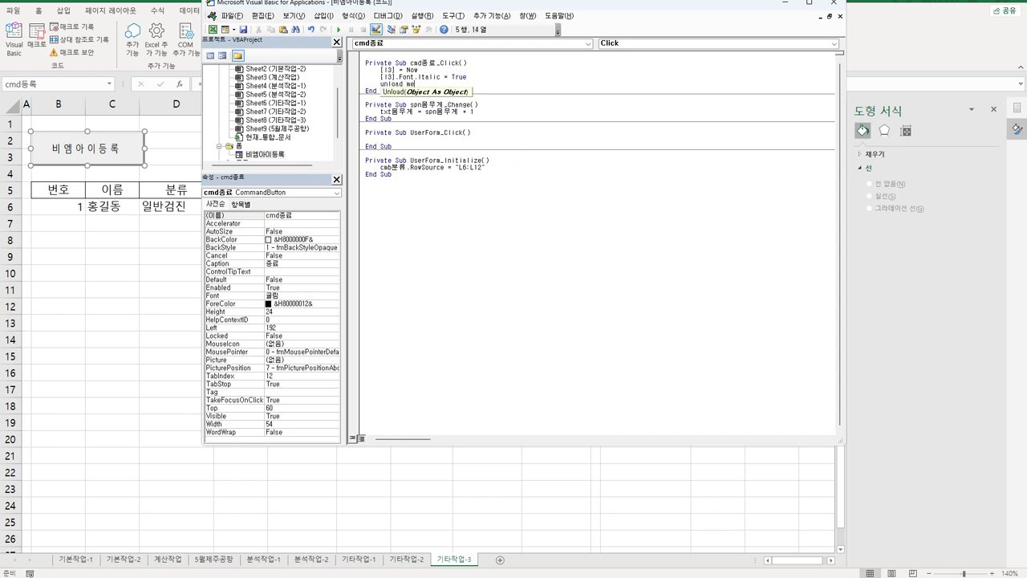
{"action": "key", "text": "Up"}
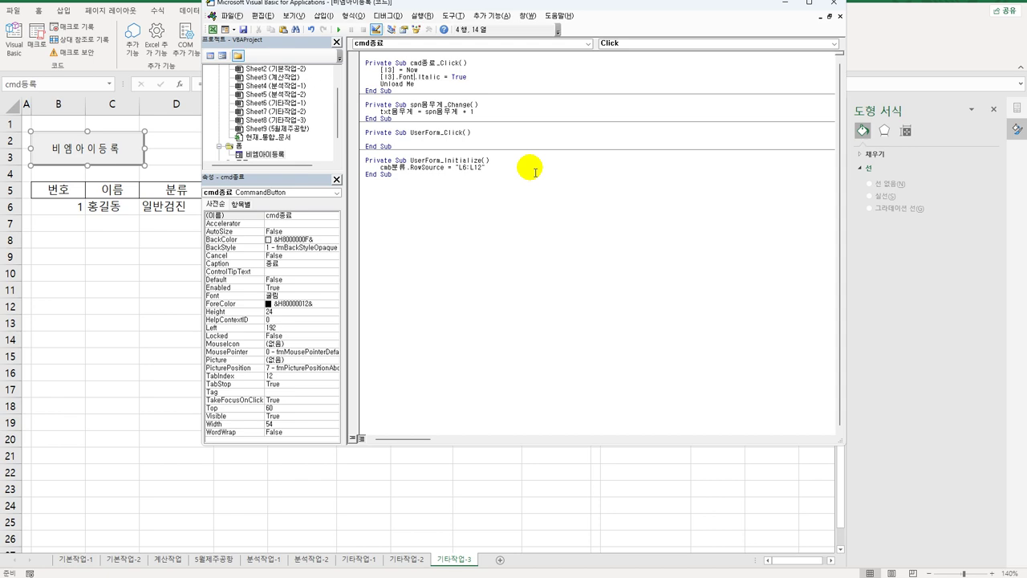
Step: Create the cmd등록_Click procedure from the 등록 button on the form
{"action": "double_click", "coordinate": [273, 155]}
{"action": "double_click", "coordinate": [516, 80]}
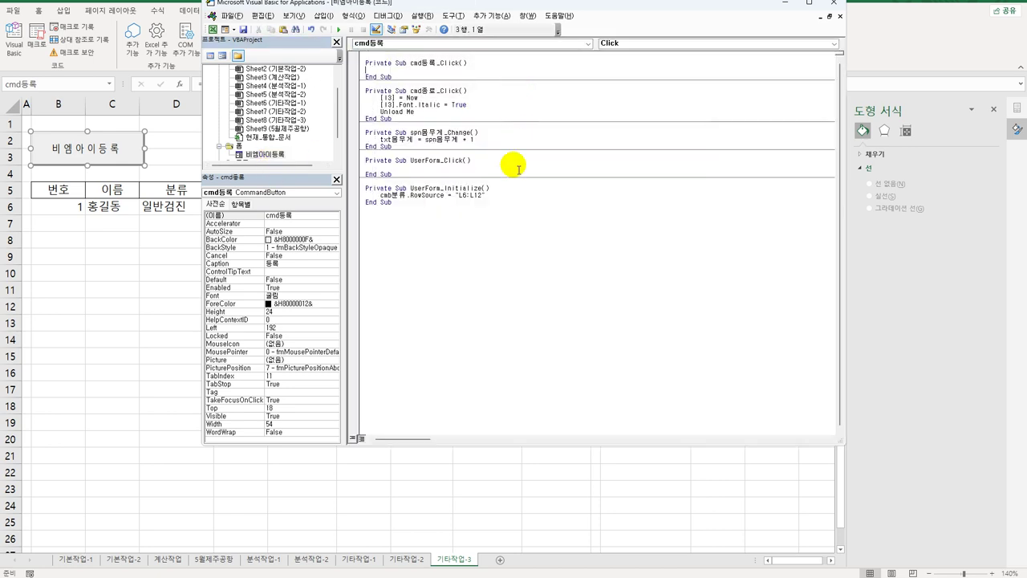
{"action": "left_click", "coordinate": [474, 44]}
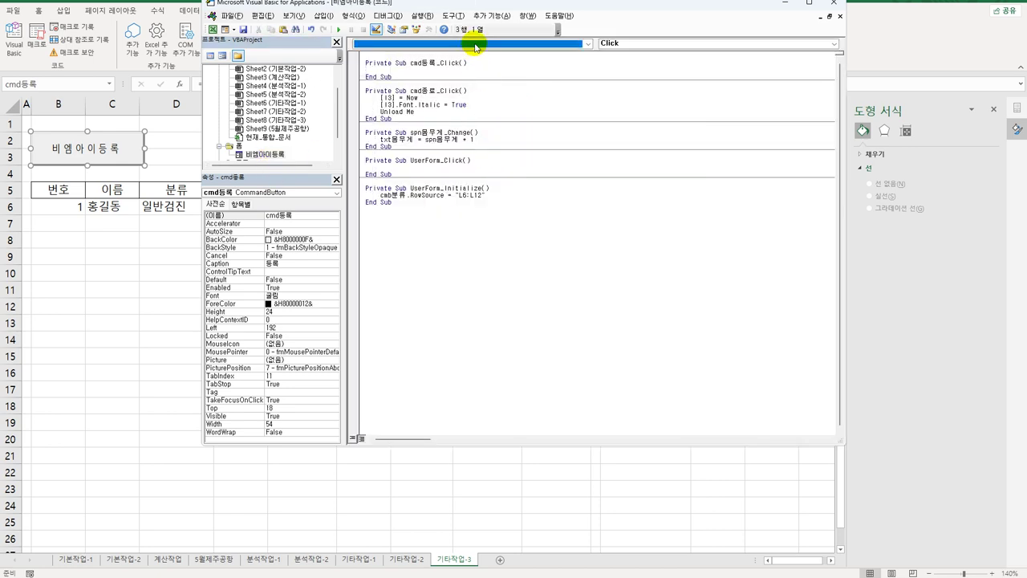
{"action": "left_click", "coordinate": [460, 72]}
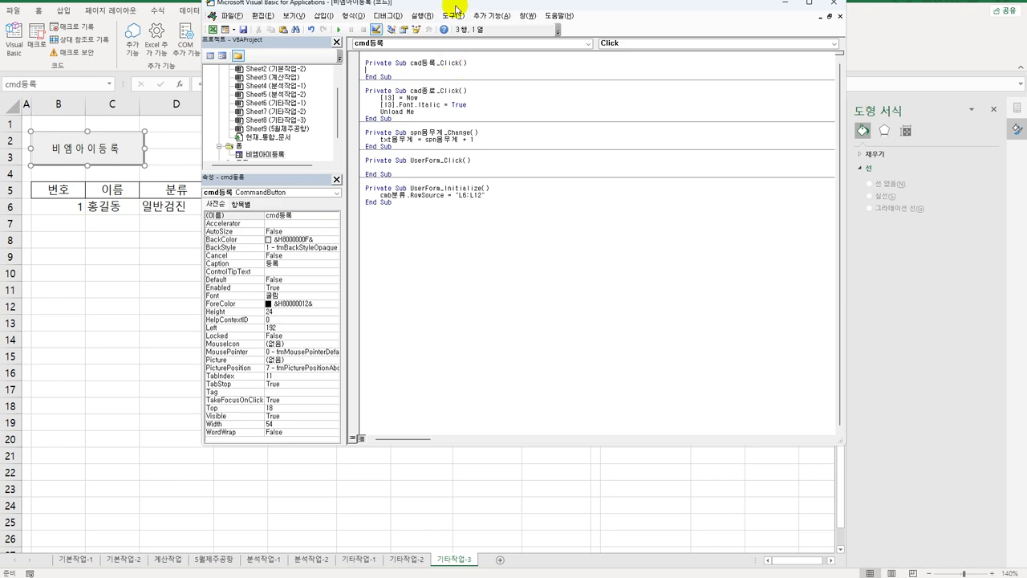
{"action": "left_click_drag", "start_coordinate": [456, 9], "coordinate": [553, 54]}
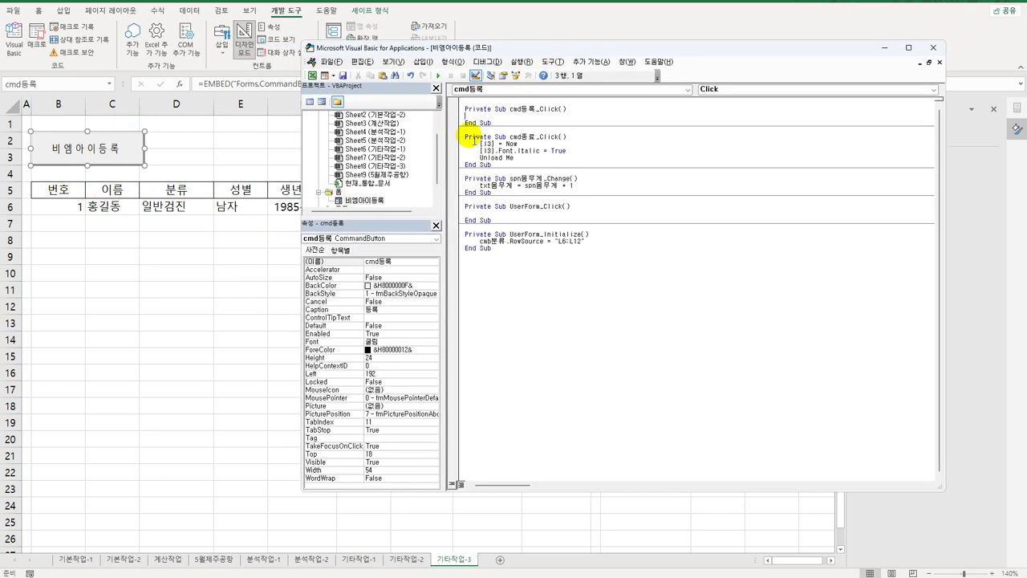
Step: Enter i = Range("B5").CurrentRegion.Rows.Count as the procedure's first line
{"action": "key", "text": "Return"}
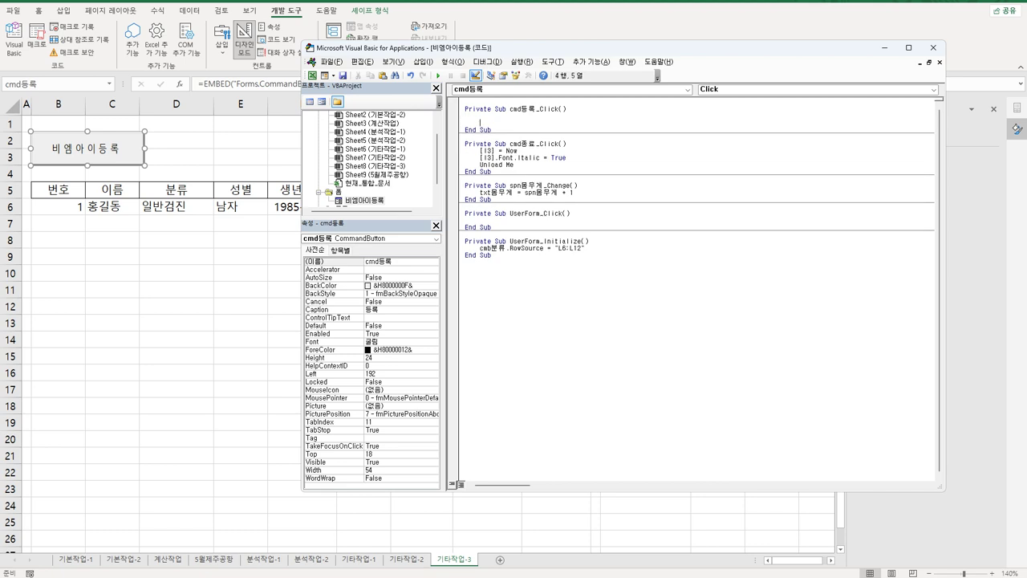
{"action": "type", "text": "i = range(\""}
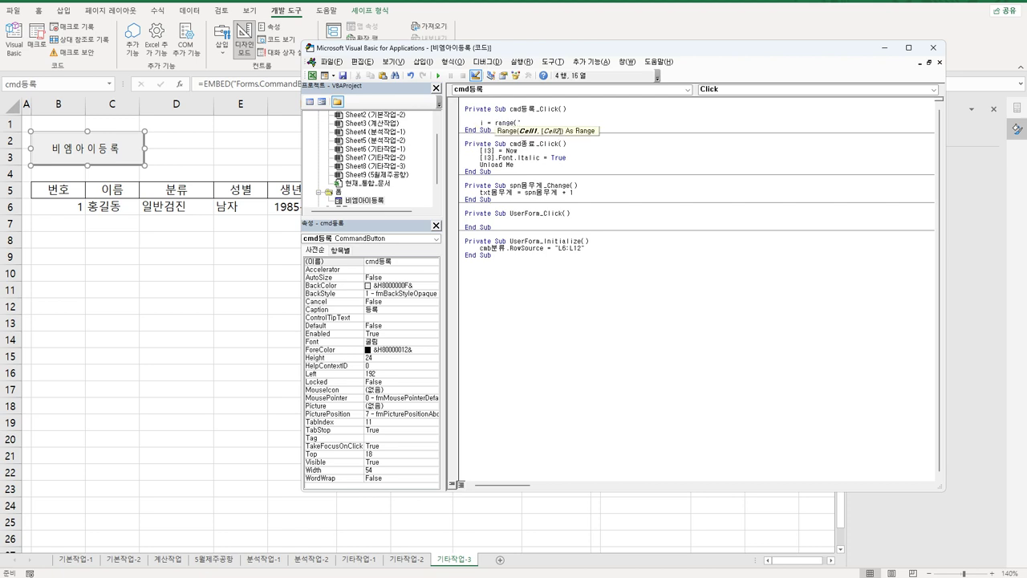
{"action": "type", "text": "ㅂ"}
{"action": "key", "text": "BackSpace"}
{"action": "type", "text": "B5\")."}
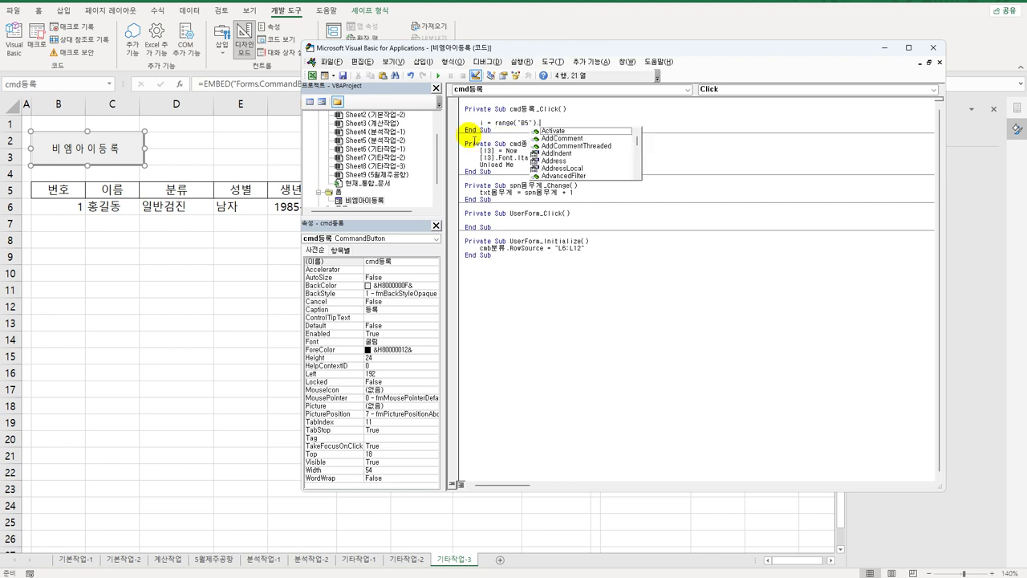
{"action": "type", "text": "CurrentRegion"}
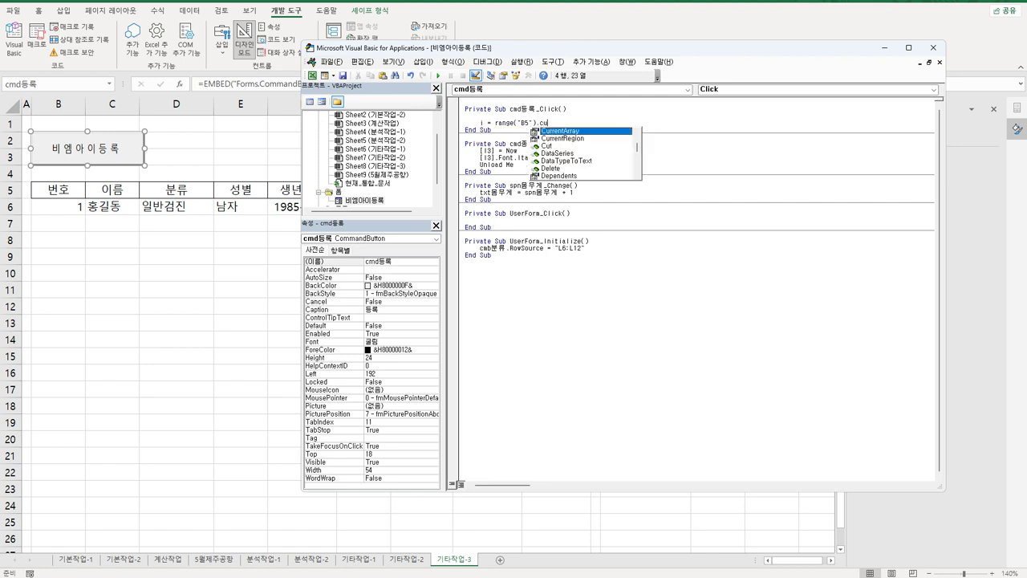
{"action": "type", "text": "."}
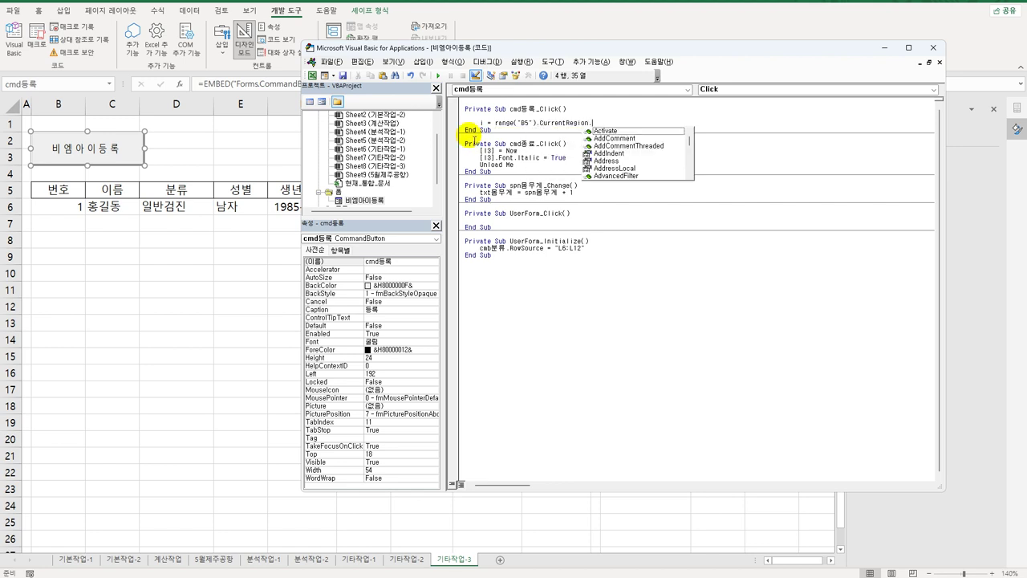
{"action": "type", "text": "rows.count"}
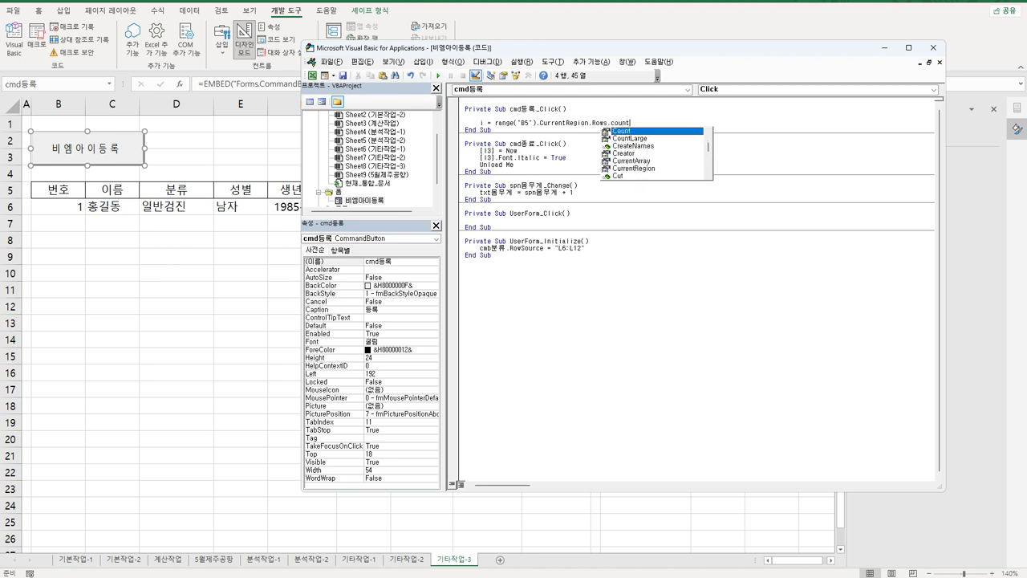
{"action": "key", "text": "Tab"}
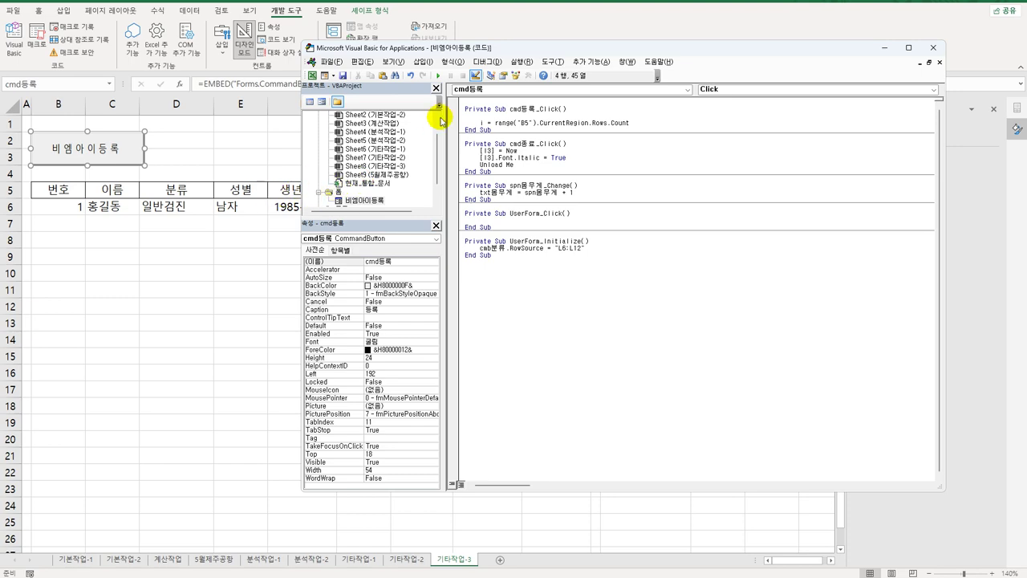
{"action": "left_click_drag", "start_coordinate": [493, 46], "coordinate": [428, 268]}
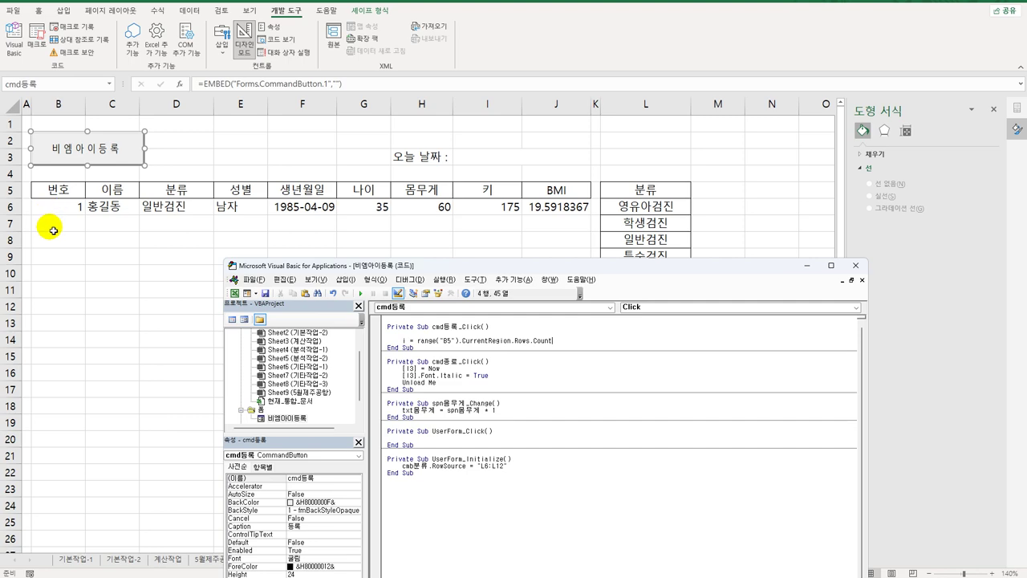
Step: Add + 5 to i and write Cells(i, 2) = Range("B5").CurrentRegion.Rows.Count
{"action": "left_click_drag", "start_coordinate": [536, 266], "coordinate": [533, 71]}
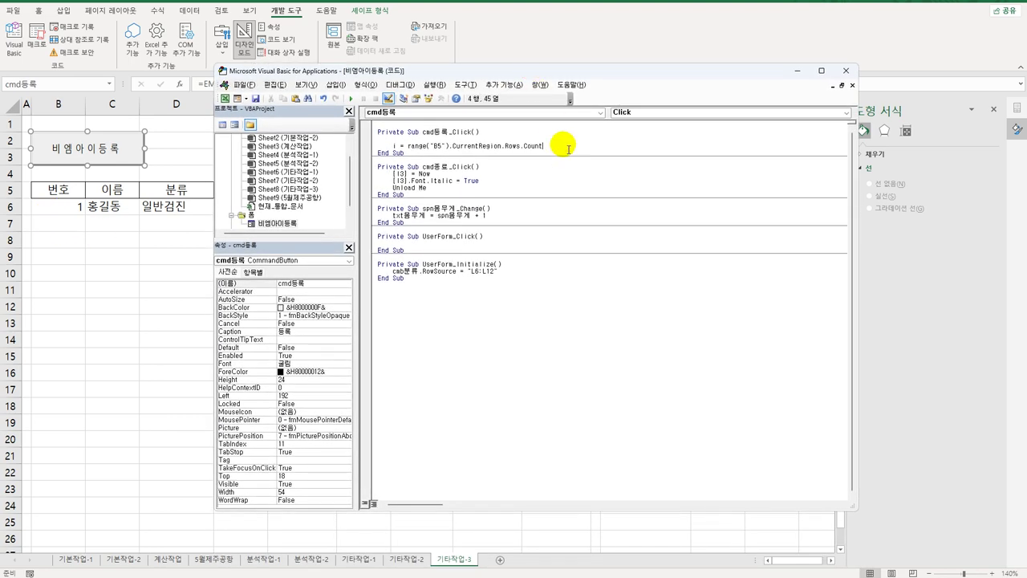
{"action": "type", "text": "+ 5"}
{"action": "key", "text": "Return"}
{"action": "key", "text": "Return"}
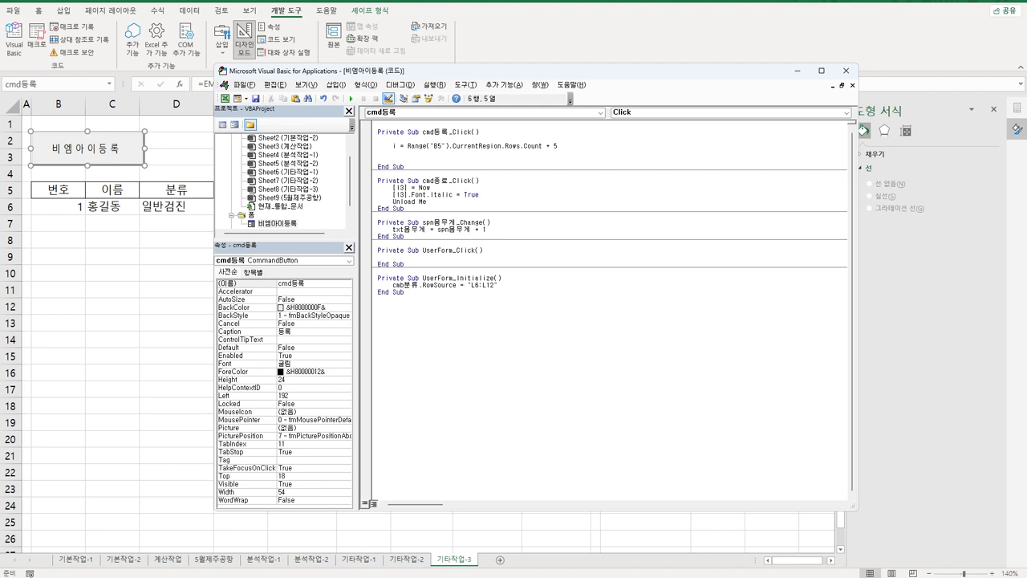
{"action": "type", "text": "cells(i"}
{"action": "type", "text": ") ="}
{"action": "type", "text": "range"}
{"action": "key", "text": "BackSpace"}
{"action": "key", "text": "BackSpace"}
{"action": "key", "text": "BackSpace"}
{"action": "key", "text": "BackSpace"}
{"action": "left_click", "coordinate": [490, 180]}
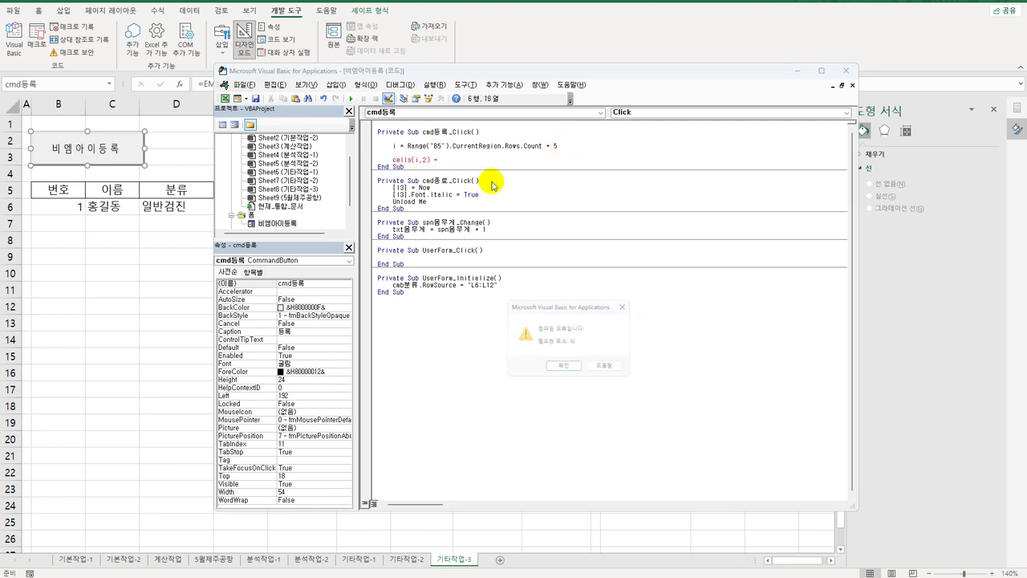
{"action": "left_click", "coordinate": [579, 371]}
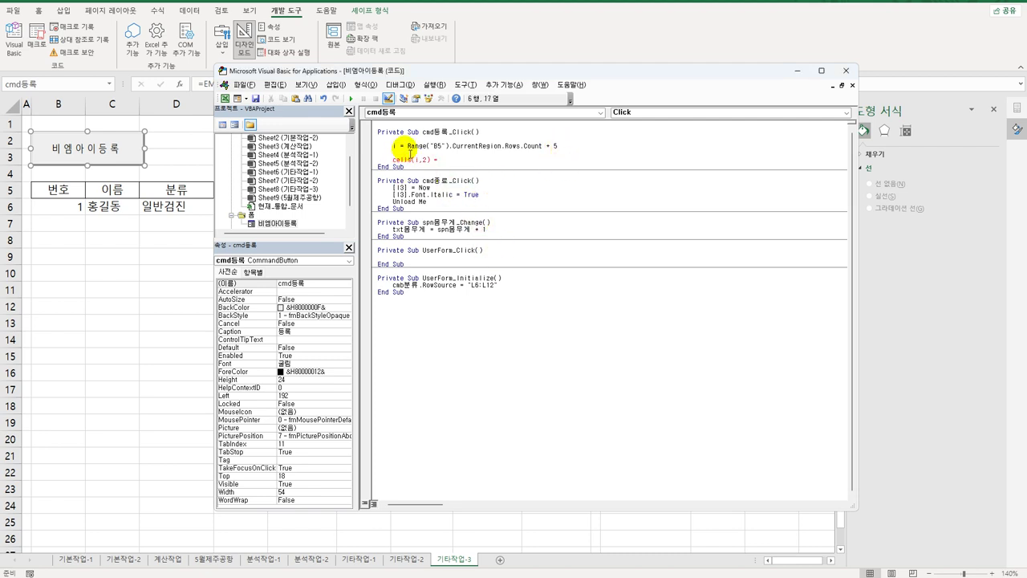
{"action": "left_click", "coordinate": [410, 147]}
{"action": "left_click_drag", "start_coordinate": [410, 147], "coordinate": [547, 150]}
{"action": "key", "text": "ctrl+c"}
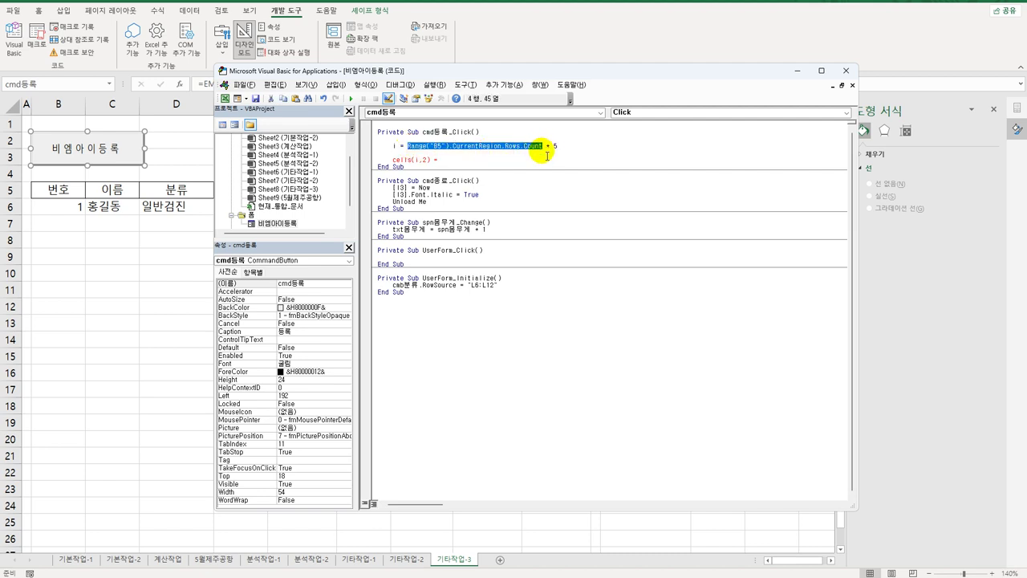
{"action": "left_click", "coordinate": [454, 160]}
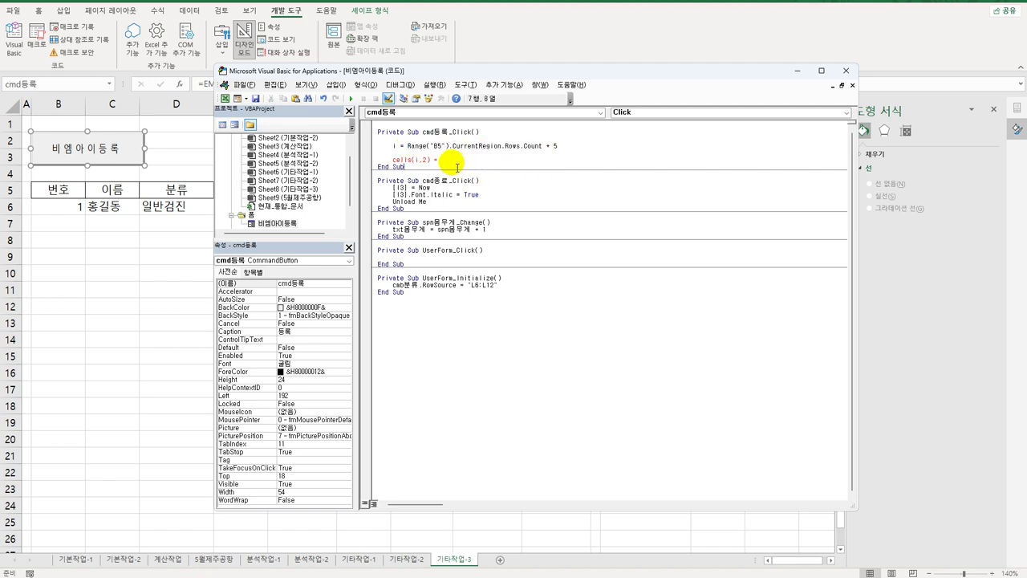
{"action": "key", "text": "ctrl+v"}
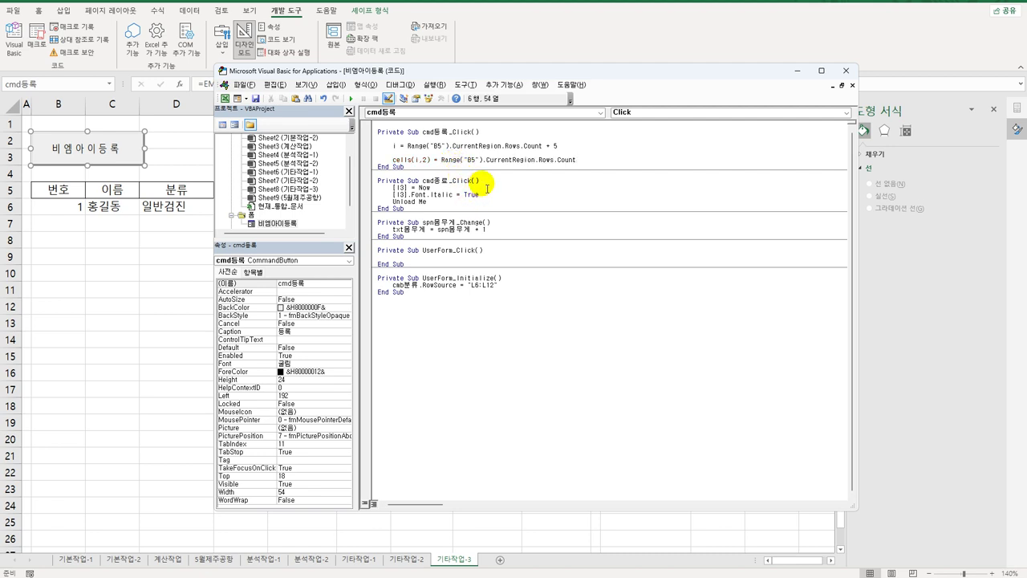
{"action": "key", "text": "Return"}
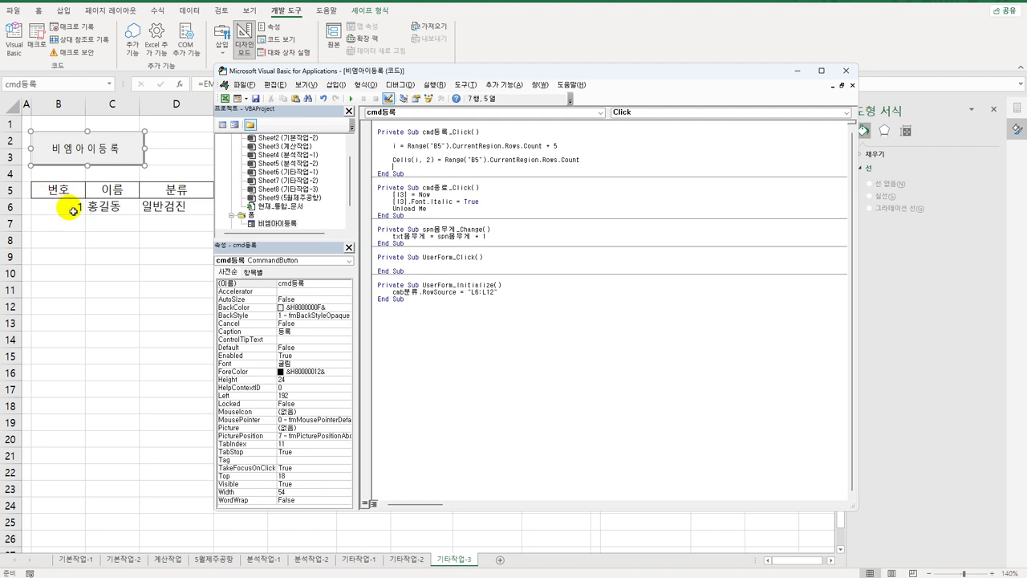
Step: Add Cells(i, 3) = txt이름.Value after checking the name text box's name
{"action": "left_click", "coordinate": [619, 161]}
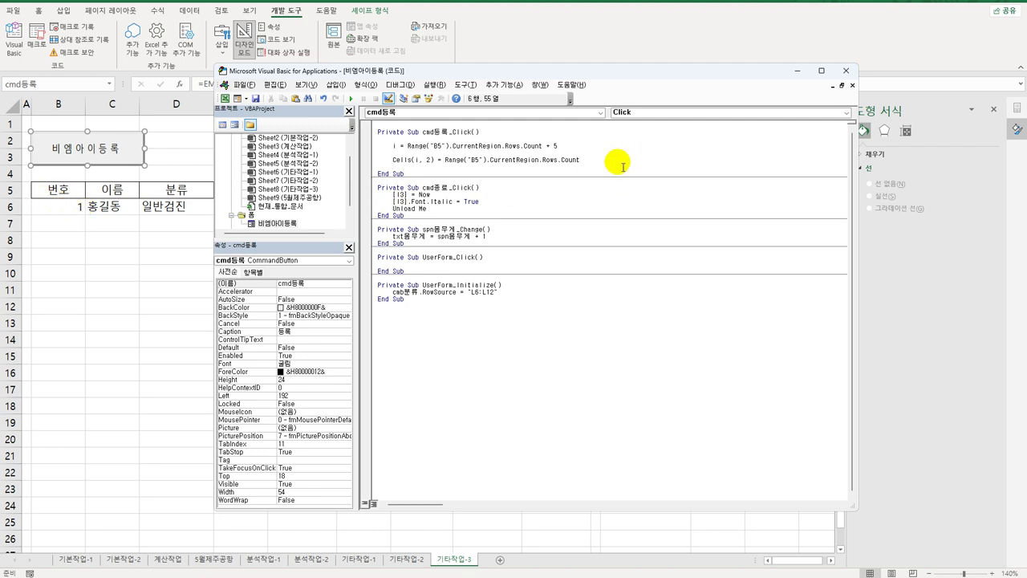
{"action": "key", "text": "Return"}
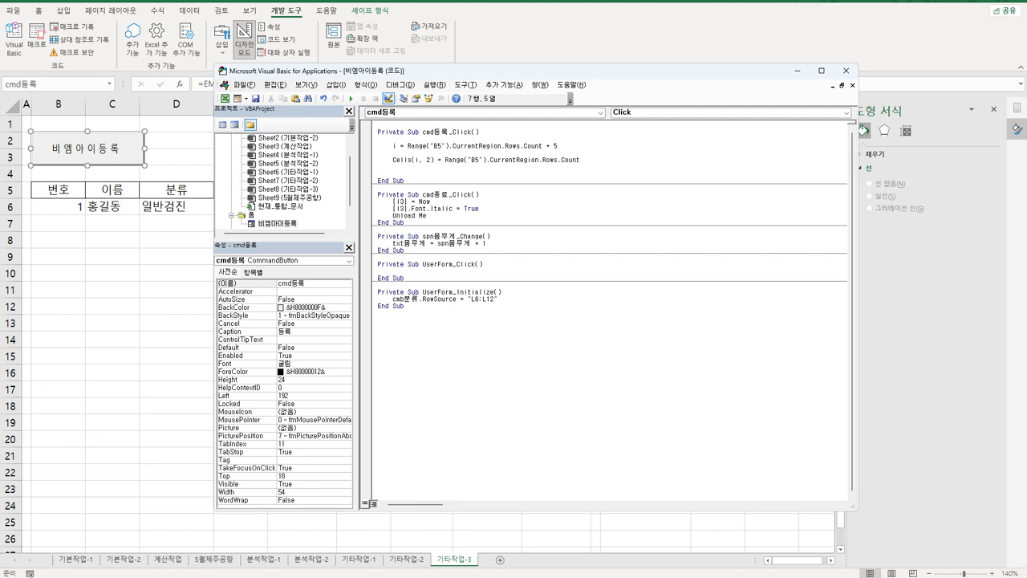
{"action": "type", "text": "cells("}
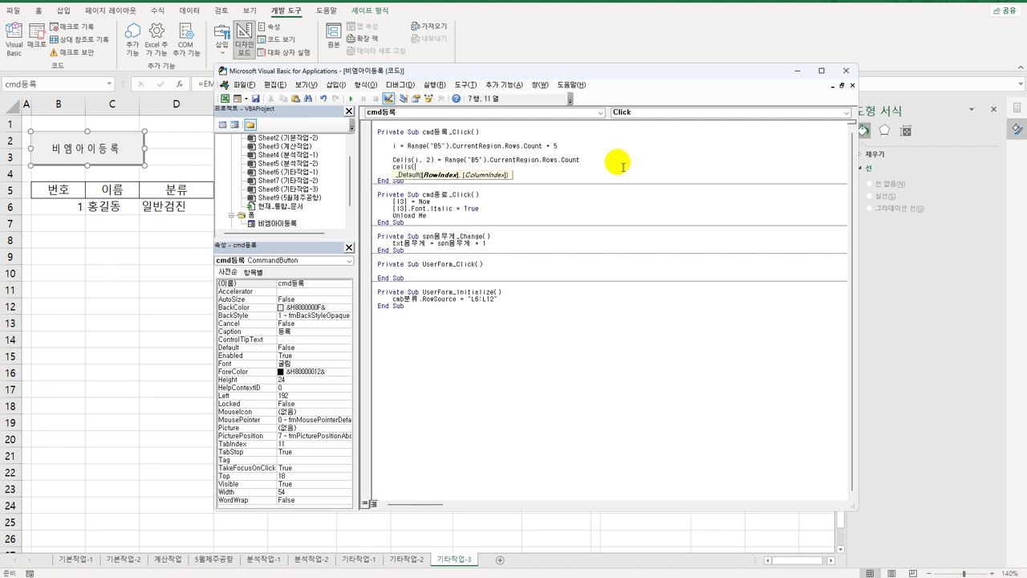
{"action": "type", "text": "i,3) ="}
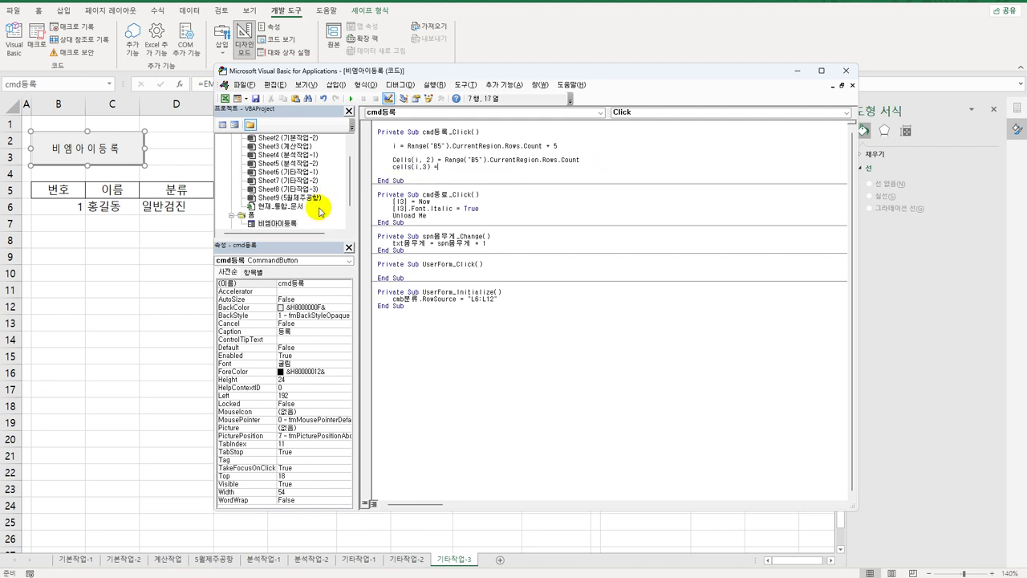
{"action": "double_click", "coordinate": [277, 223]}
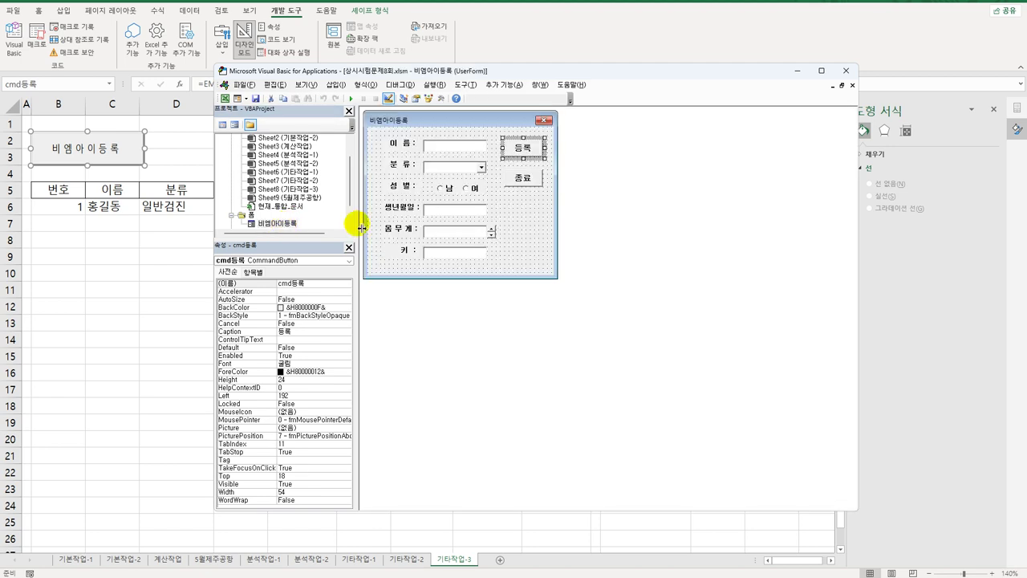
{"action": "left_click", "coordinate": [455, 151]}
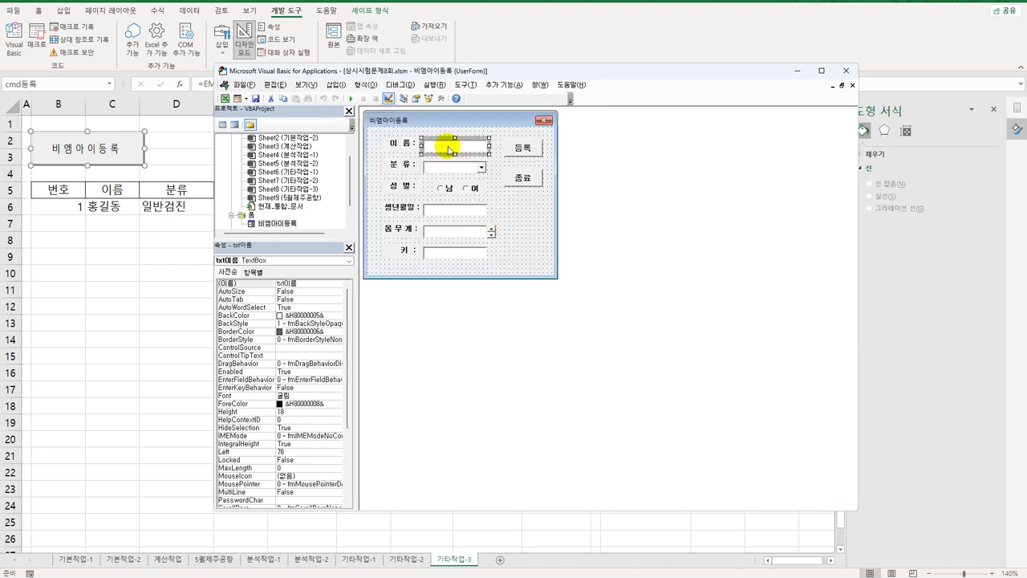
{"action": "double_click", "coordinate": [521, 148]}
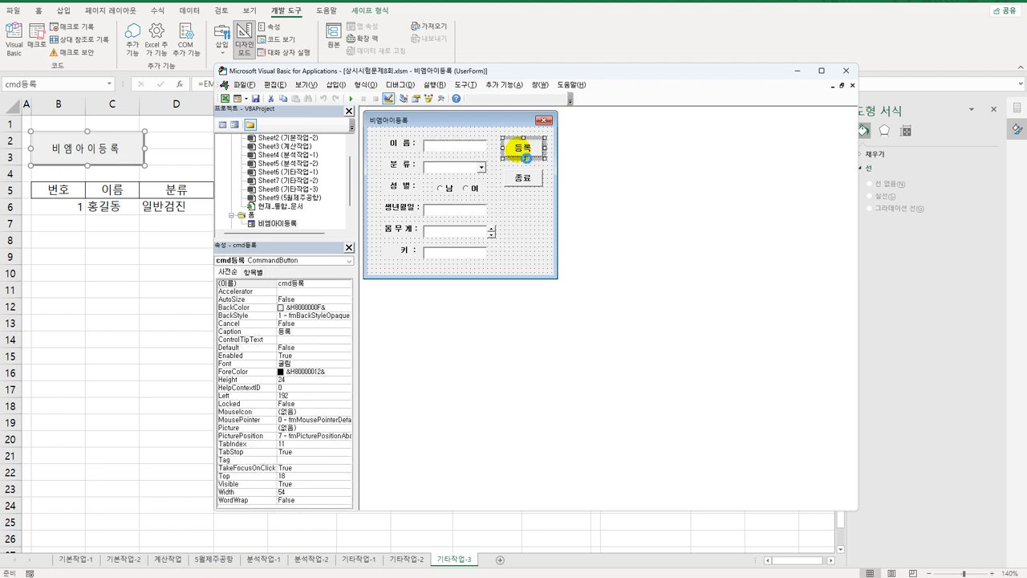
{"action": "left_click", "coordinate": [437, 167]}
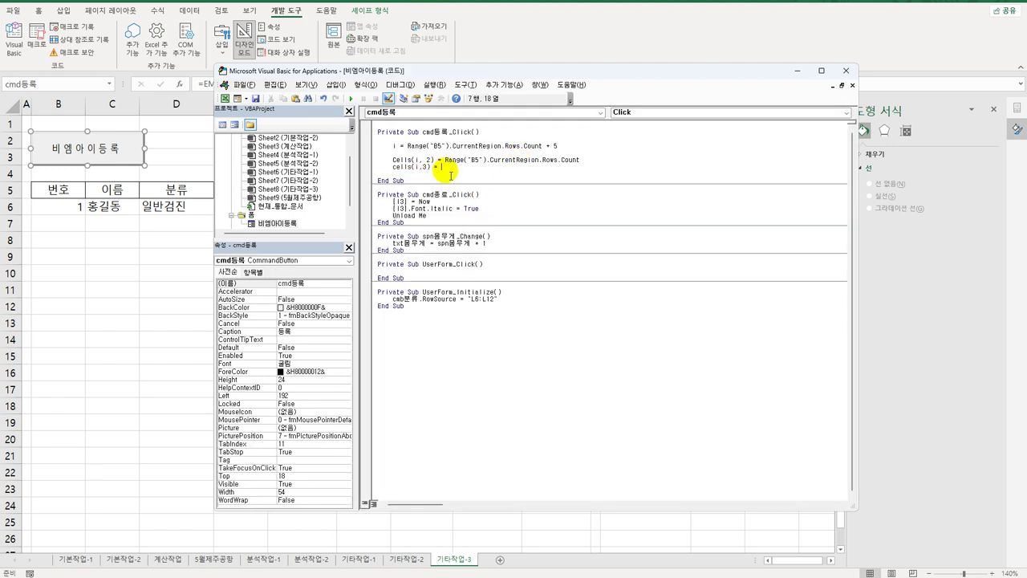
{"action": "type", "text": "txtㅇ"}
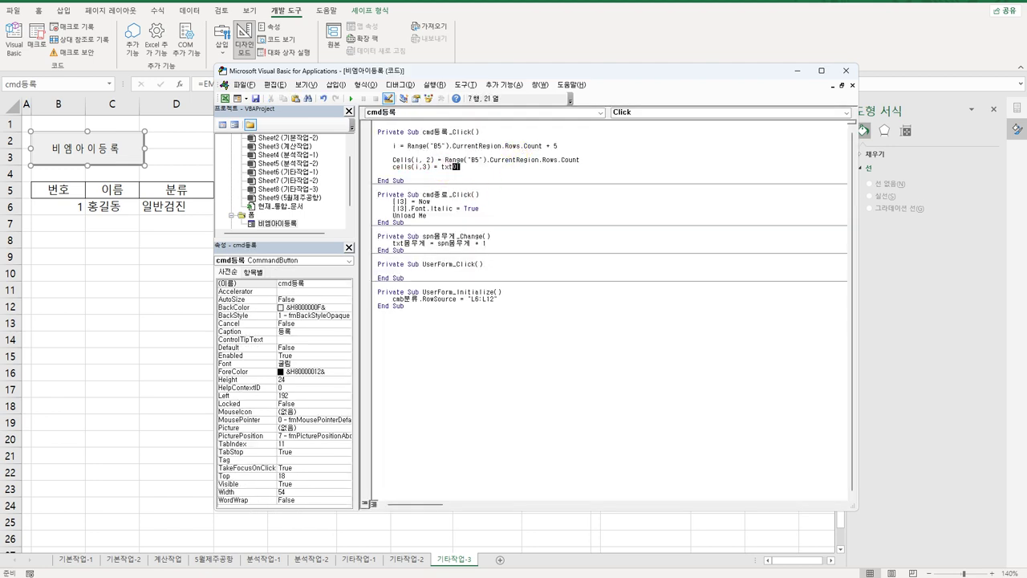
{"action": "type", "text": "름.Value"}
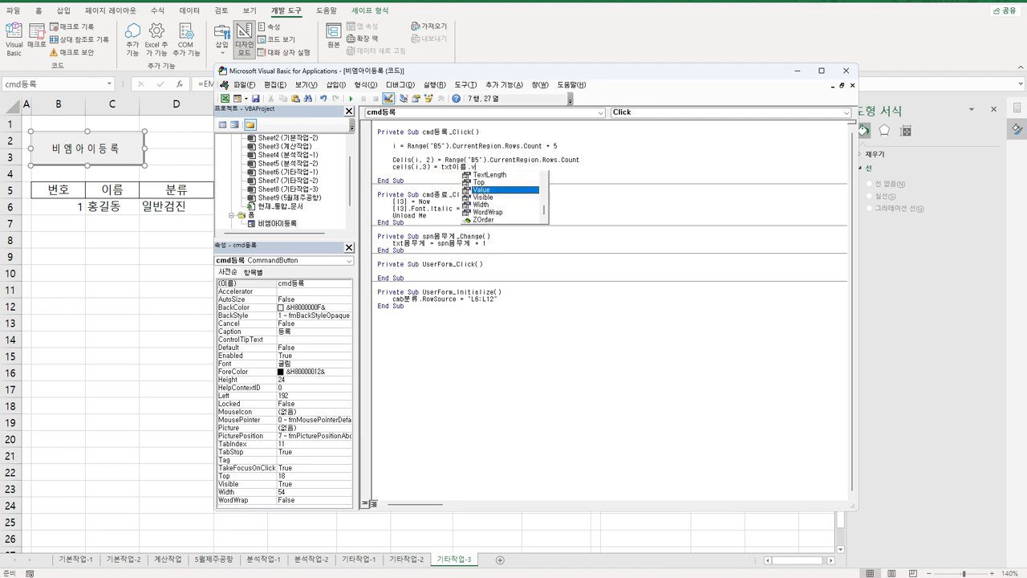
{"action": "key", "text": "Return"}
Step: Copy the line into Cells(i, 4) = cmb분류.Value and paste another copy below
{"action": "key", "text": "Up"}
{"action": "key", "text": "shift+End"}
{"action": "key", "text": "ctrl+c"}
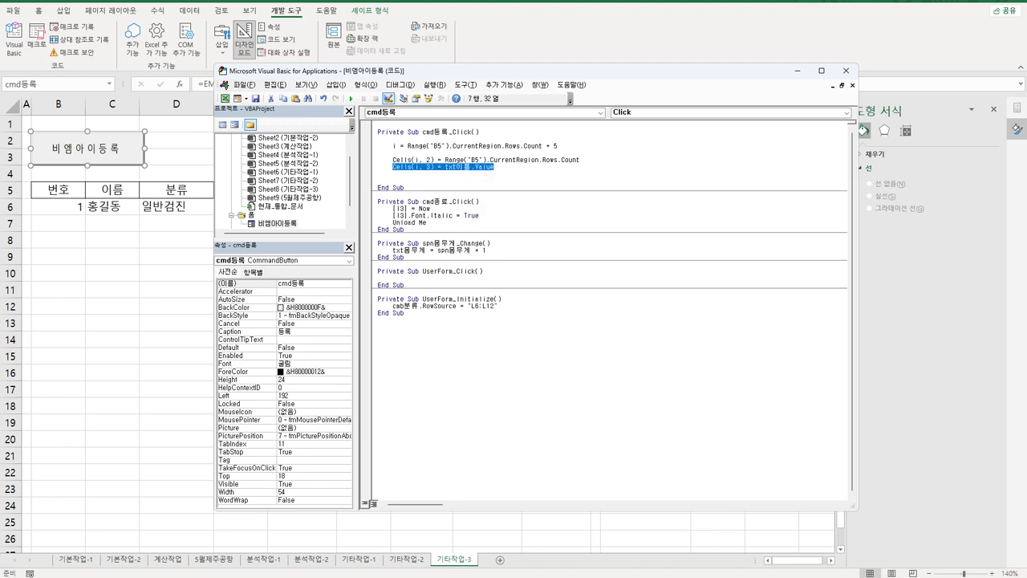
{"action": "key", "text": "Down"}
{"action": "key", "text": "ctrl+v"}
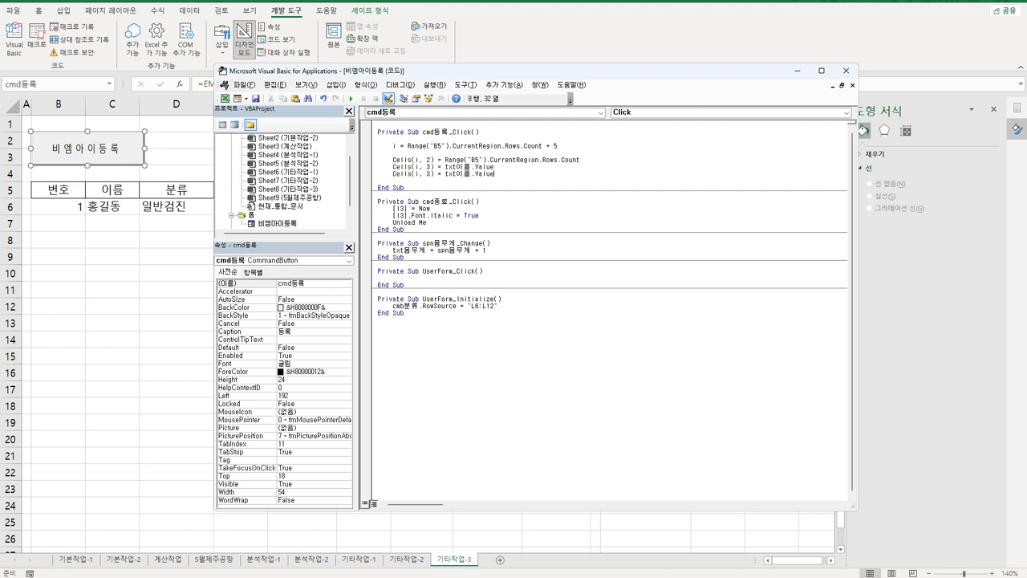
{"action": "key", "text": "Return"}
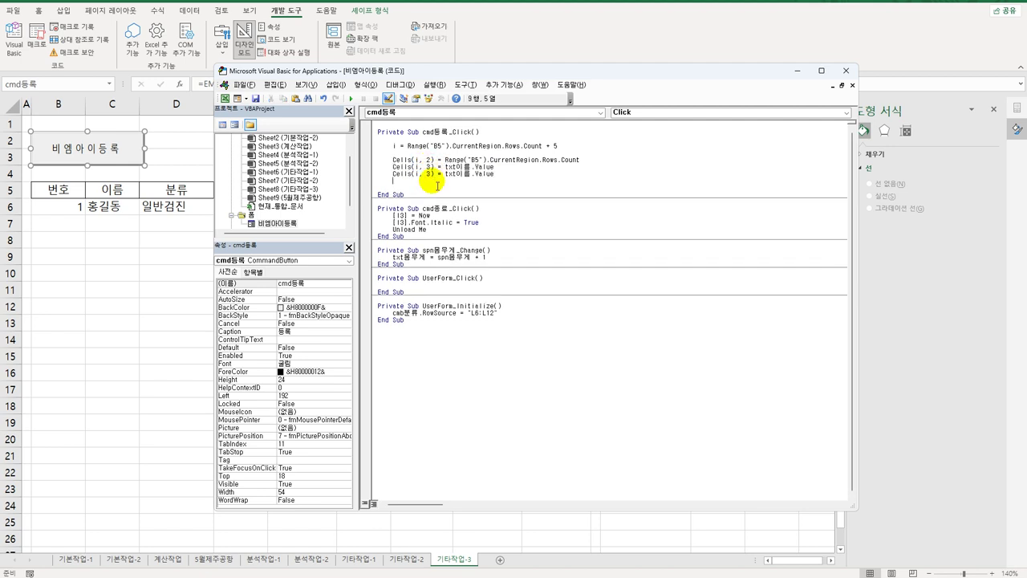
{"action": "left_click", "coordinate": [433, 174]}
{"action": "double_click", "coordinate": [430, 175]}
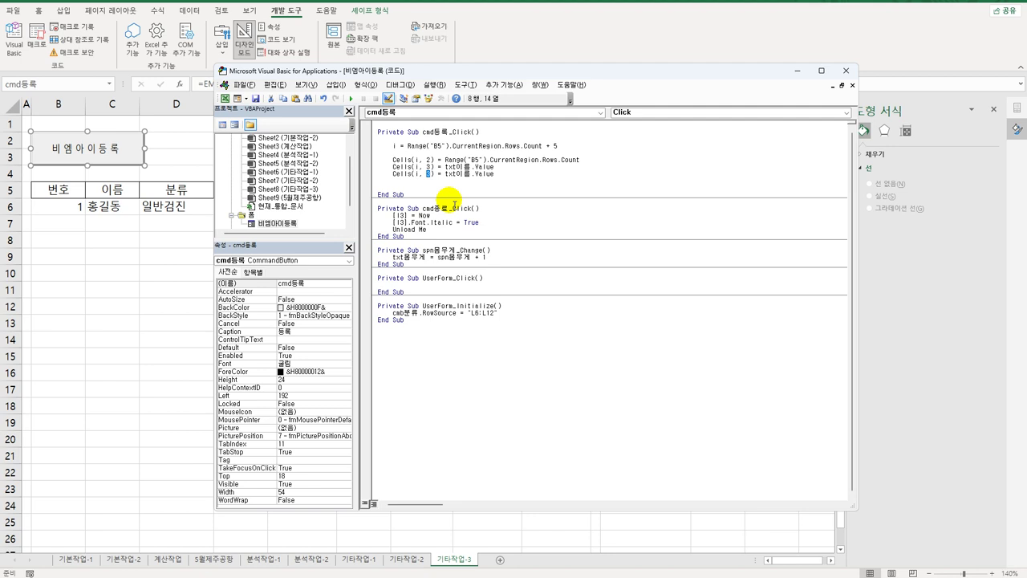
{"action": "type", "text": "4"}
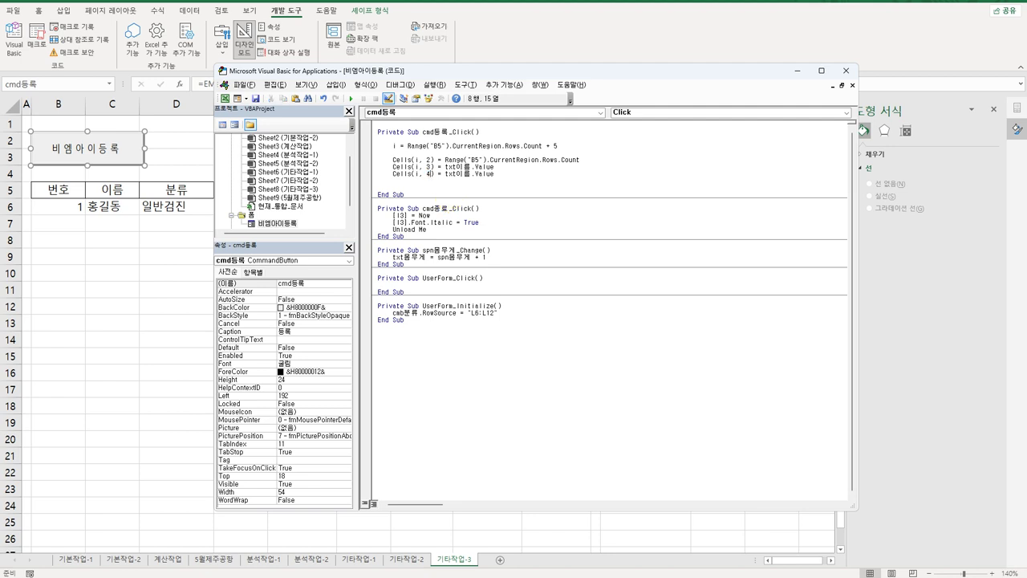
{"action": "left_click", "coordinate": [445, 173]}
{"action": "type", "text": "ㅊ"}
{"action": "key", "text": "BackSpace"}
{"action": "key", "text": "Hangul"}
{"action": "type", "text": "cmb"}
{"action": "key", "text": "Hangul"}
{"action": "type", "text": "ㅂㅜㄴ"}
{"action": "key", "text": "shift+ctrl+Right"}
{"action": "key", "text": "Delete"}
{"action": "type", "text": "류"}
{"action": "key", "text": "End"}
{"action": "key", "text": "Return"}
{"action": "key", "text": "Return"}
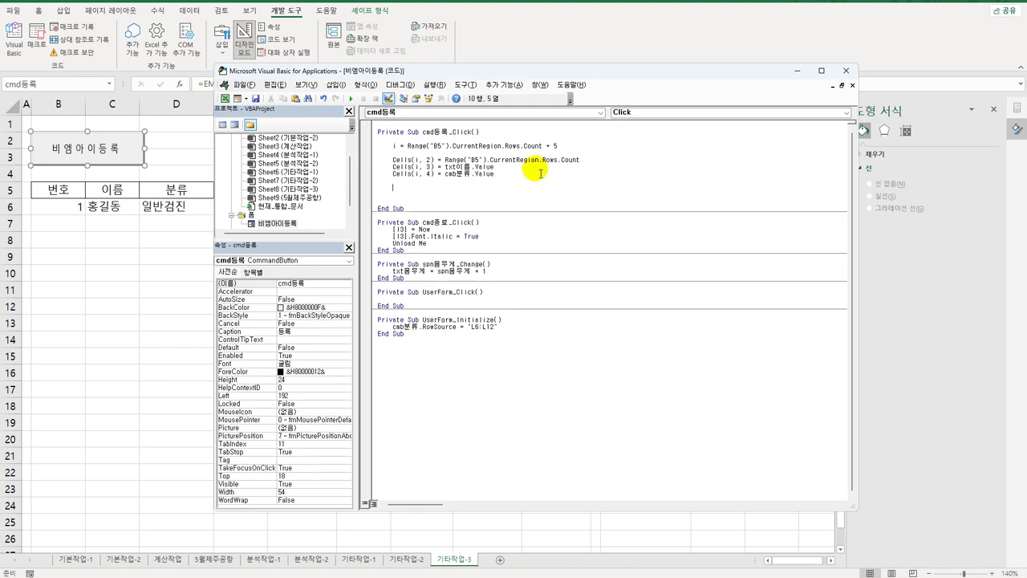
{"action": "key", "text": "ctrl+v"}
Step: Look up the 남 and 여 option button names on the 비엠아이등록 form
{"action": "left_click_drag", "start_coordinate": [486, 71], "coordinate": [546, 70]}
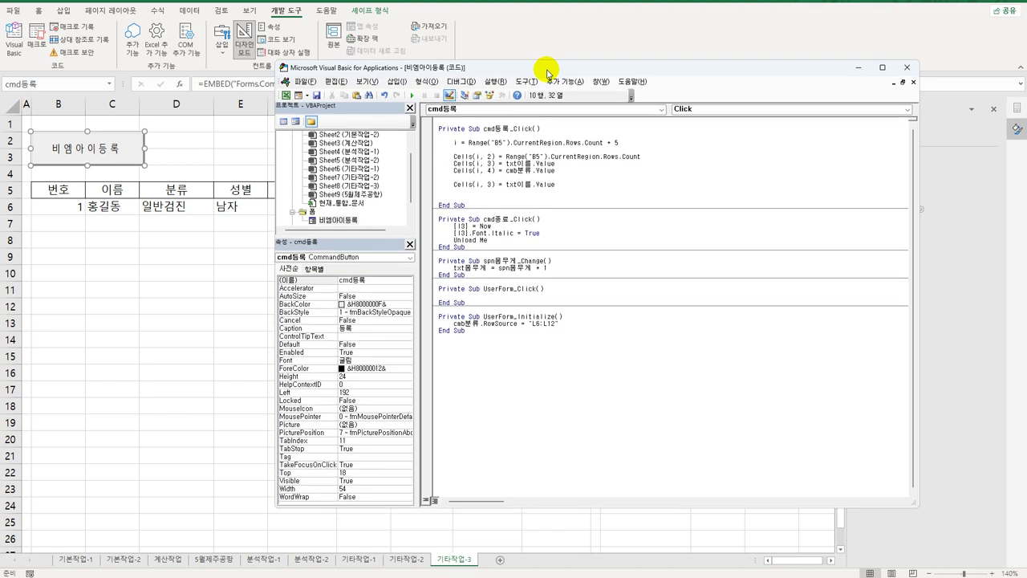
{"action": "double_click", "coordinate": [490, 184]}
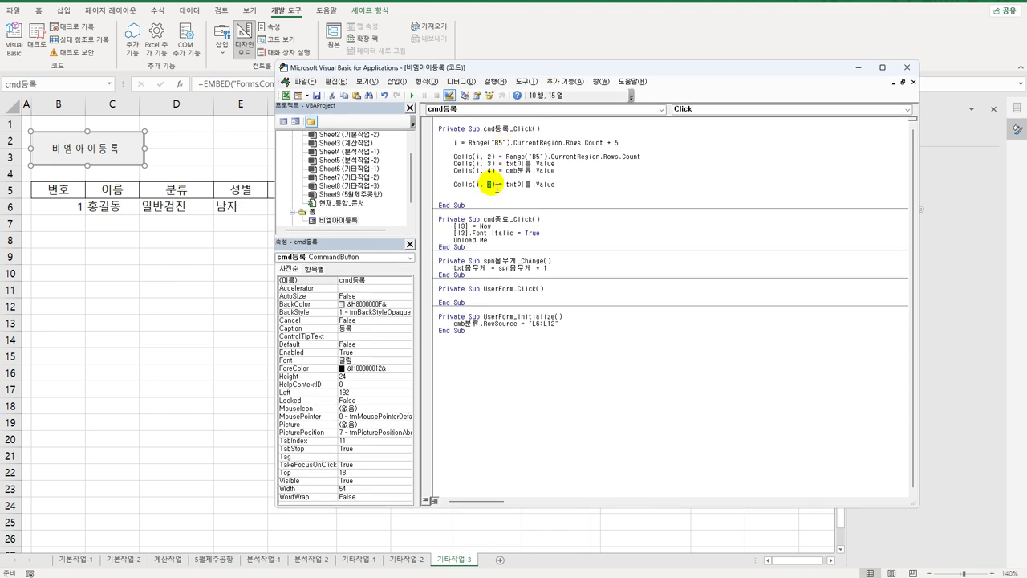
{"action": "double_click", "coordinate": [356, 220]}
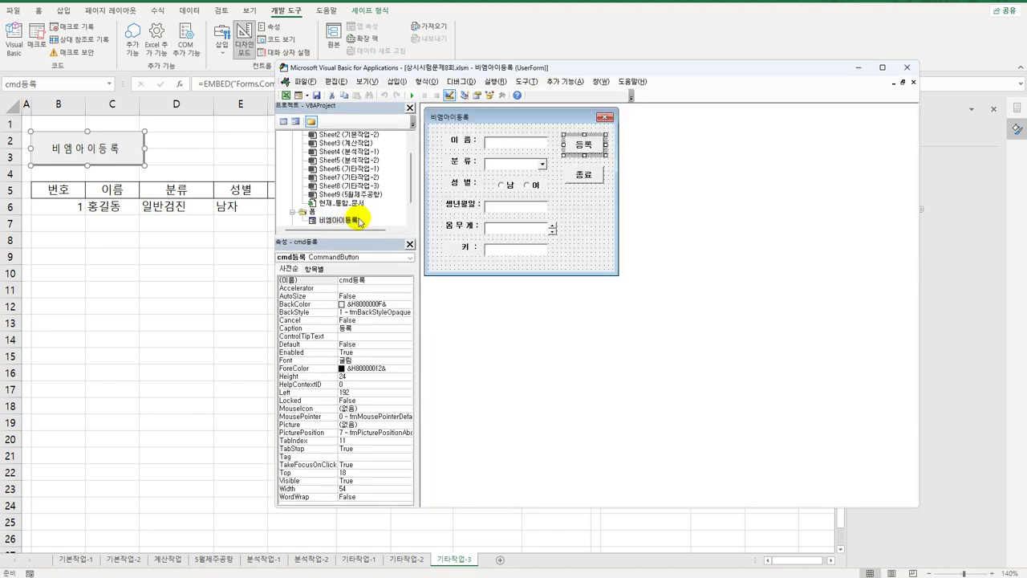
{"action": "left_click", "coordinate": [502, 186]}
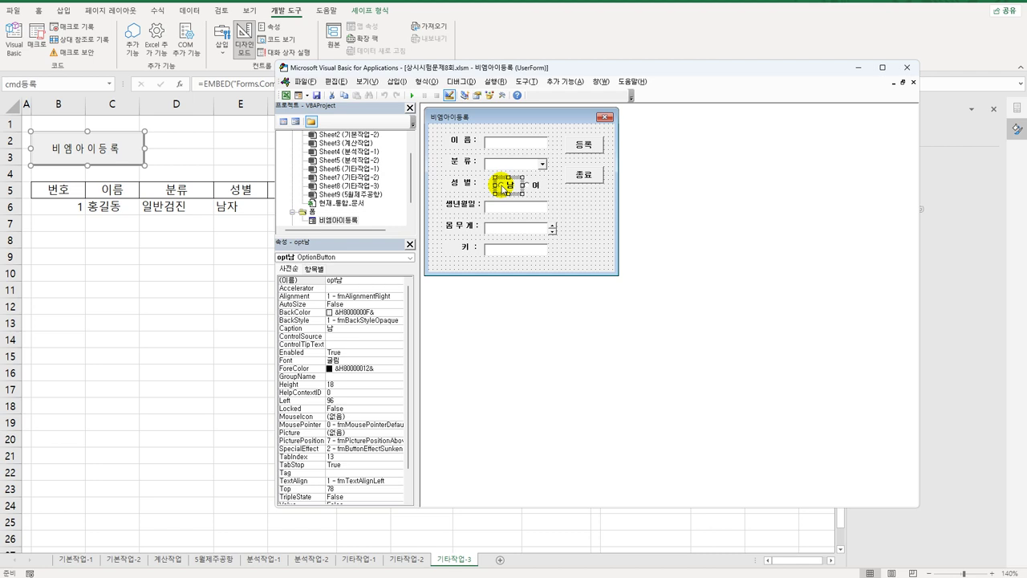
{"action": "left_click", "coordinate": [536, 186]}
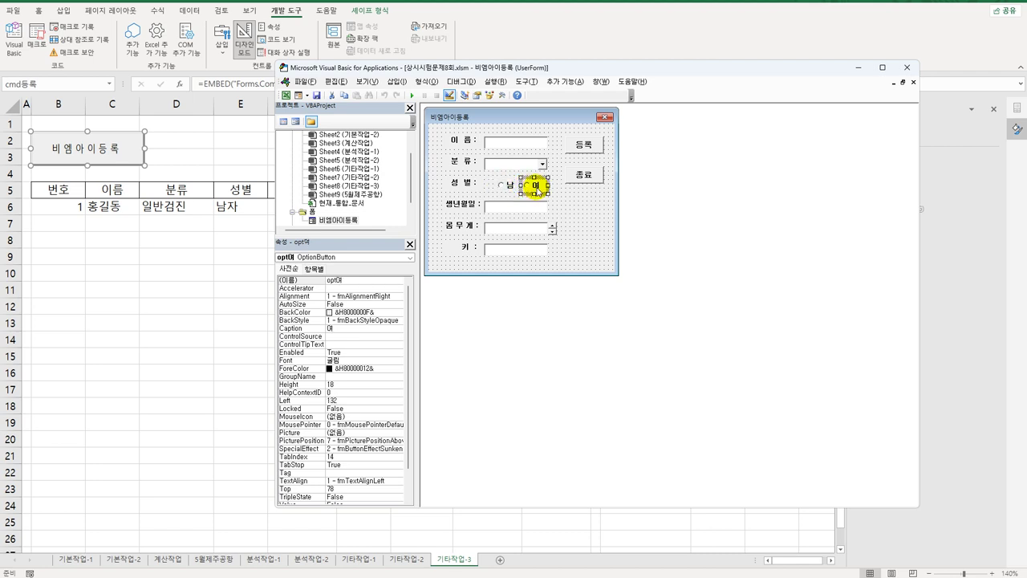
{"action": "double_click", "coordinate": [590, 146]}
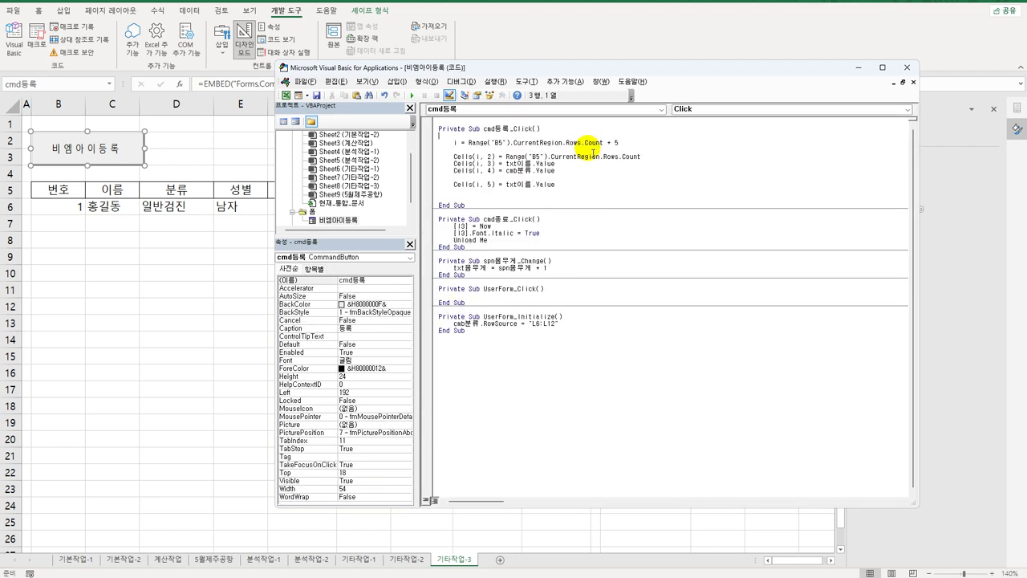
Step: Add If opt남 = True Then with Cells(i, 5) = "남", followed by Else
{"action": "left_click", "coordinate": [464, 177]}
{"action": "key", "text": "Return"}
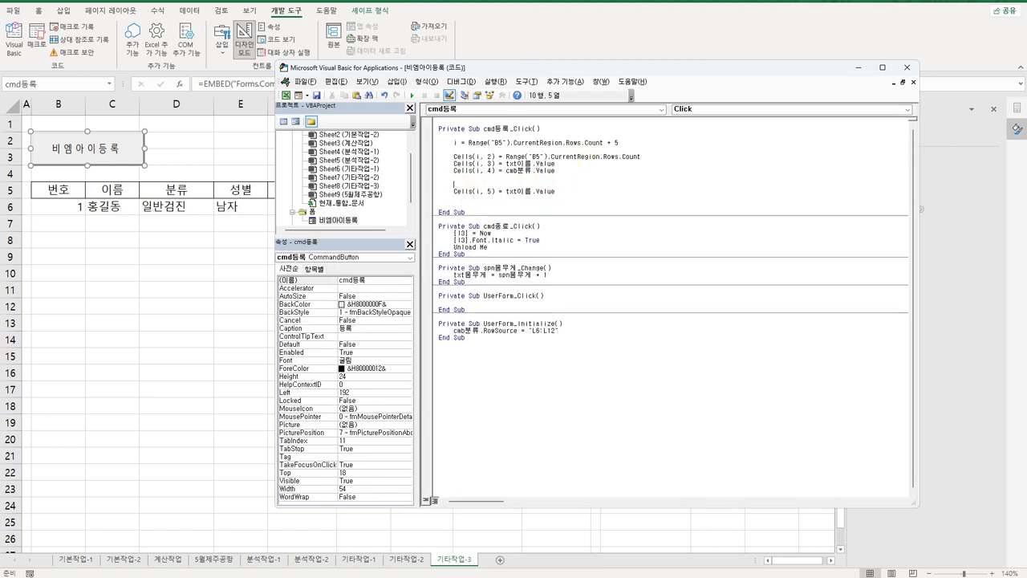
{"action": "type", "text": "If opt남 = true then"}
{"action": "key", "text": "Home"}
{"action": "key", "text": "Tab"}
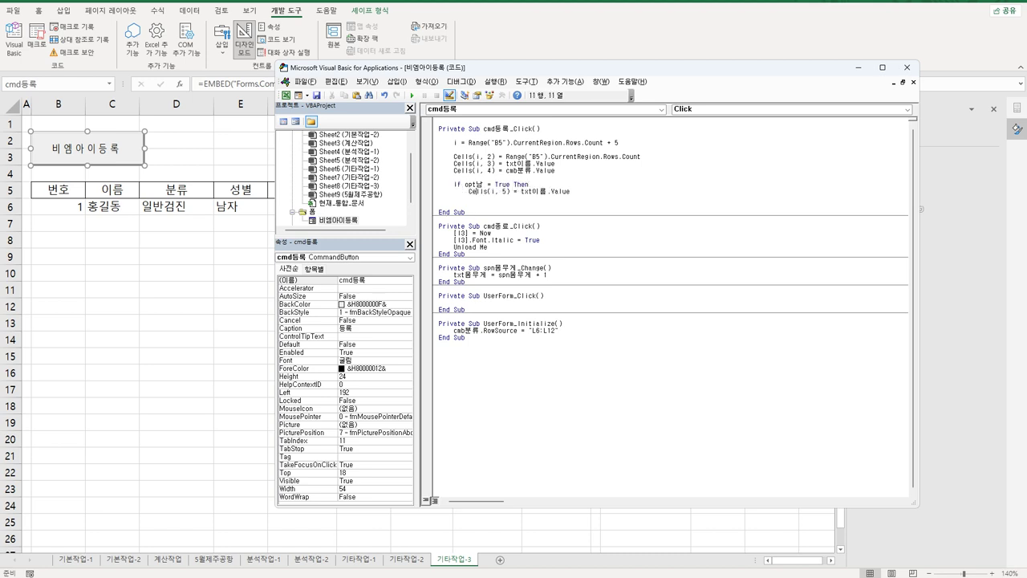
{"action": "left_click", "coordinate": [508, 191]}
{"action": "left_click_drag", "start_coordinate": [521, 191], "coordinate": [570, 191]}
{"action": "type", "text": "\"남\""}
{"action": "key", "text": "Return"}
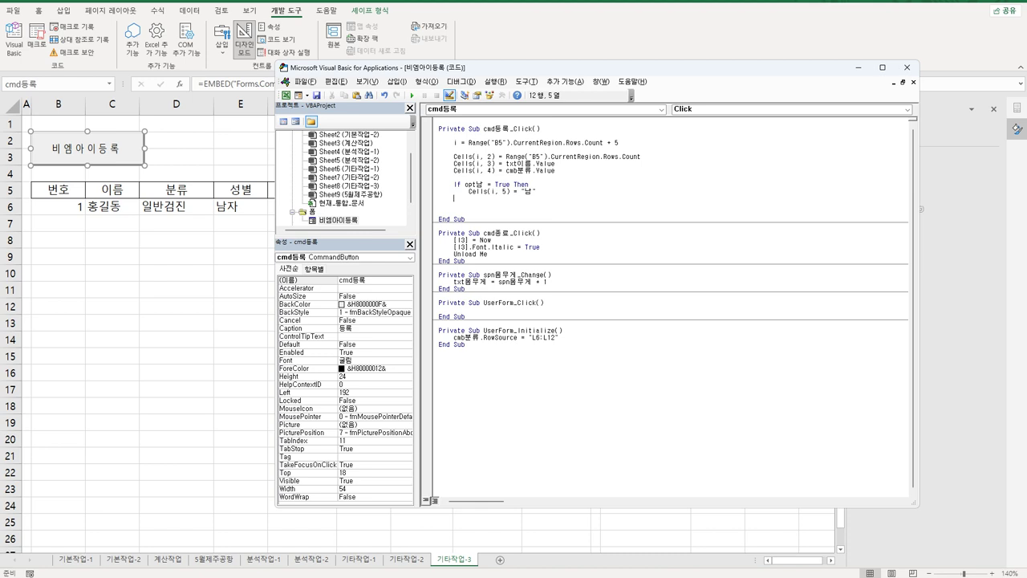
{"action": "type", "text": "Else"}
Step: Put Cells(i, 5) = "여" under Else, close with End If, and paste the line below
{"action": "left_click_drag", "start_coordinate": [470, 190], "coordinate": [536, 191]}
{"action": "key", "text": "ctrl+c"}
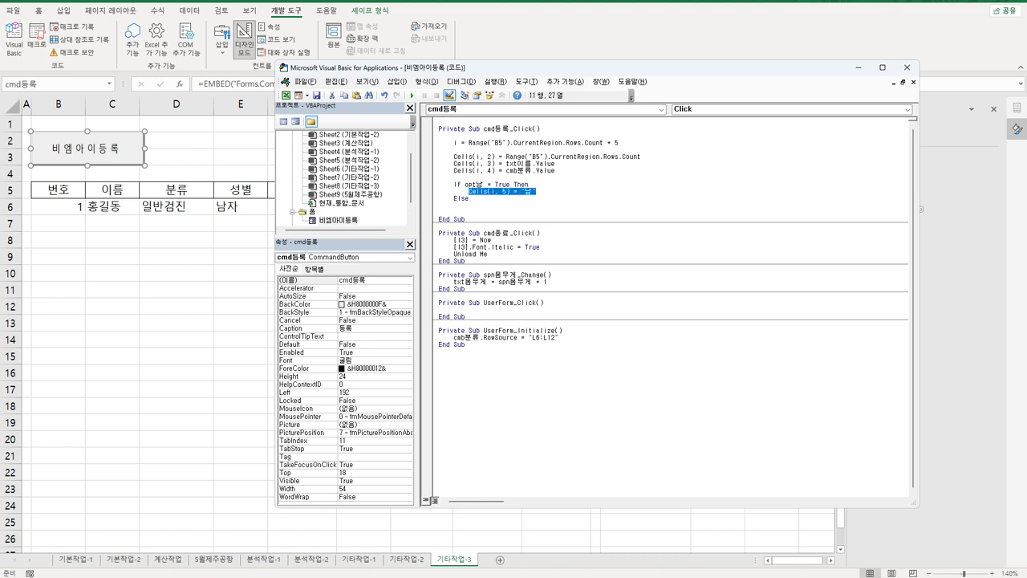
{"action": "left_click", "coordinate": [469, 197]}
{"action": "key", "text": "ctrl+v"}
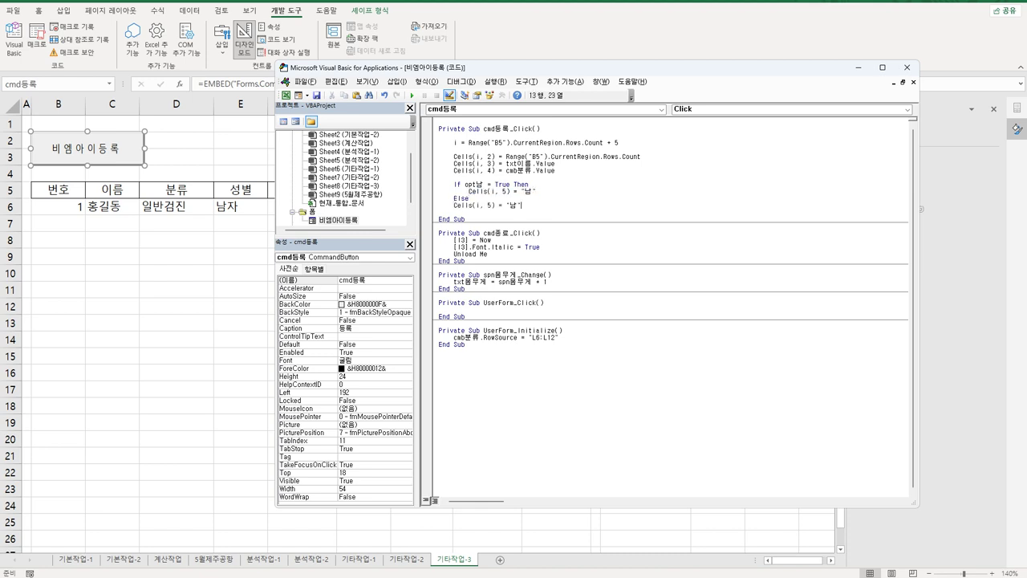
{"action": "key", "text": "Home"}
{"action": "key", "text": "Tab"}
{"action": "key", "text": "End"}
{"action": "key", "text": "Left"}
{"action": "key", "text": "shift+Left"}
{"action": "type", "text": "여"}
{"action": "key", "text": "End"}
{"action": "key", "text": "Return"}
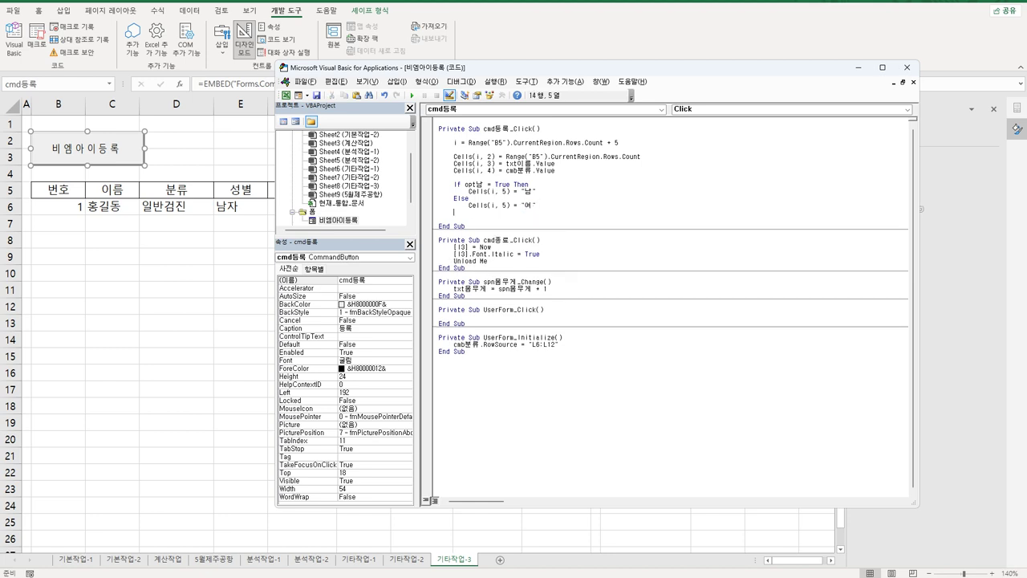
{"action": "type", "text": "End If"}
{"action": "key", "text": "Return"}
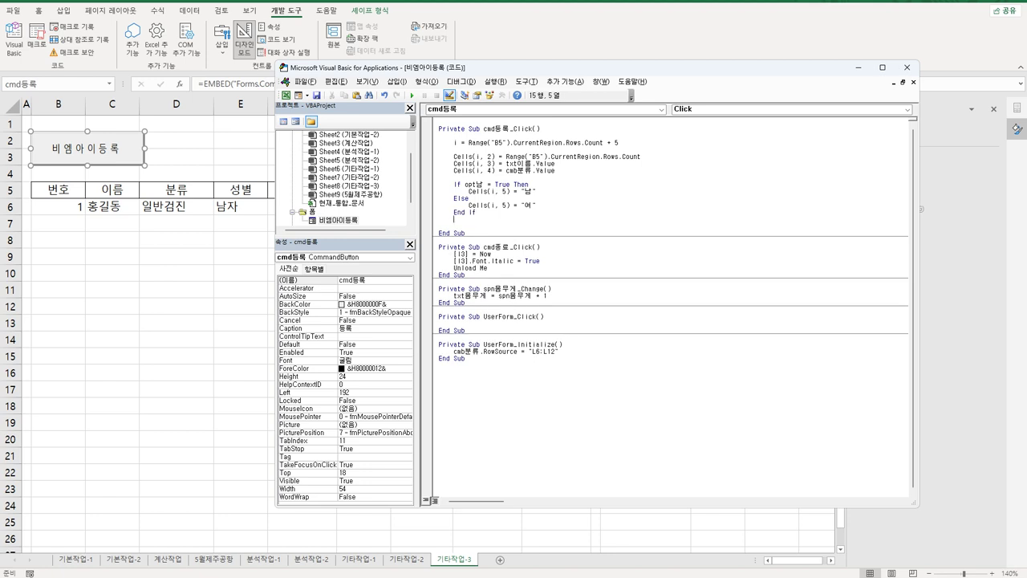
{"action": "key", "text": "Return"}
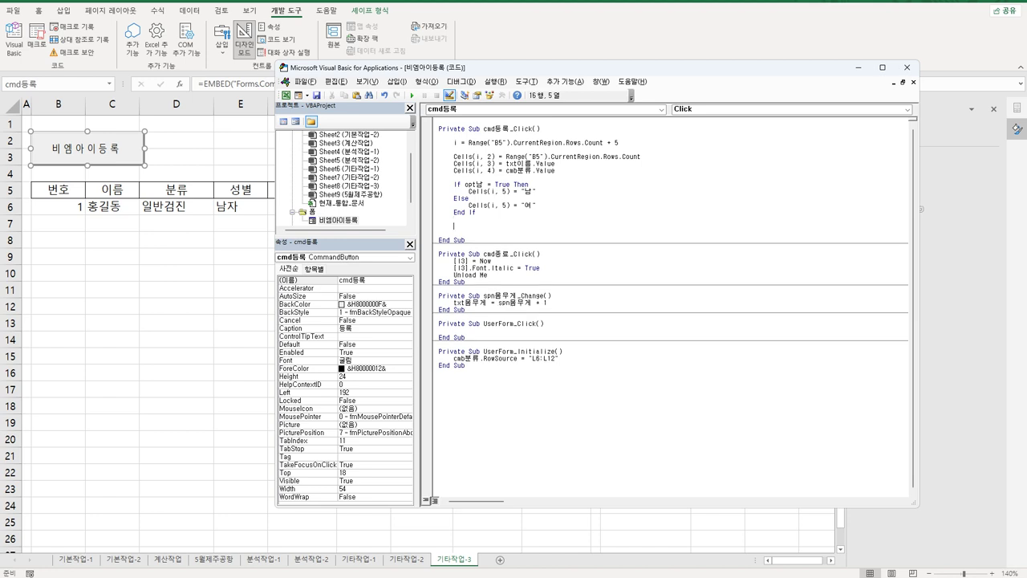
{"action": "key", "text": "ctrl+v"}
Step: Change the pasted line to Cells(i, 6) = txt생년월일.Value
{"action": "left_click", "coordinate": [503, 226]}
{"action": "double_click", "coordinate": [490, 226]}
{"action": "type", "text": "6"}
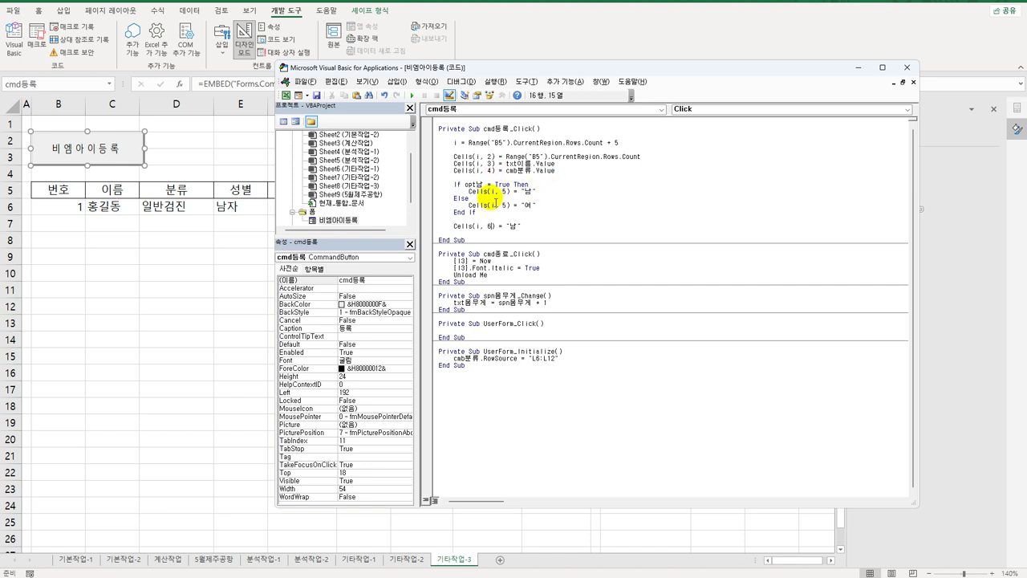
{"action": "double_click", "coordinate": [339, 221]}
{"action": "left_click", "coordinate": [523, 206]}
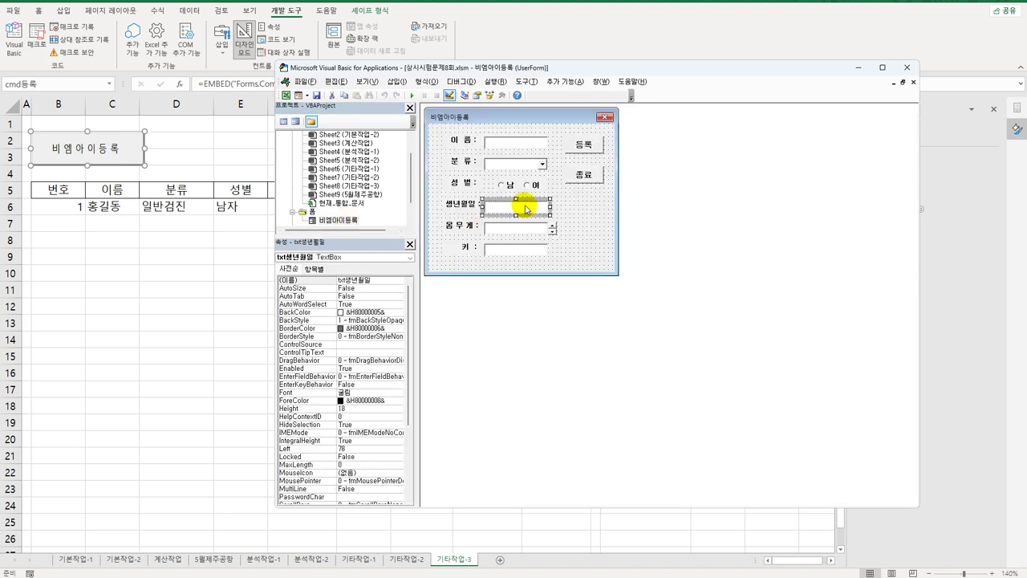
{"action": "left_click", "coordinate": [385, 281]}
{"action": "key", "text": "ctrl+c"}
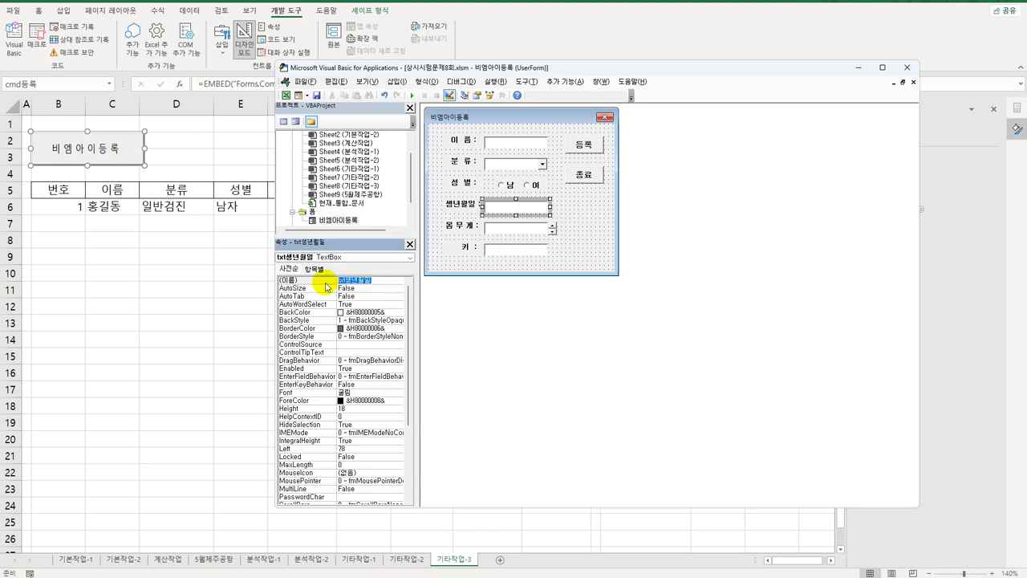
{"action": "double_click", "coordinate": [586, 146]}
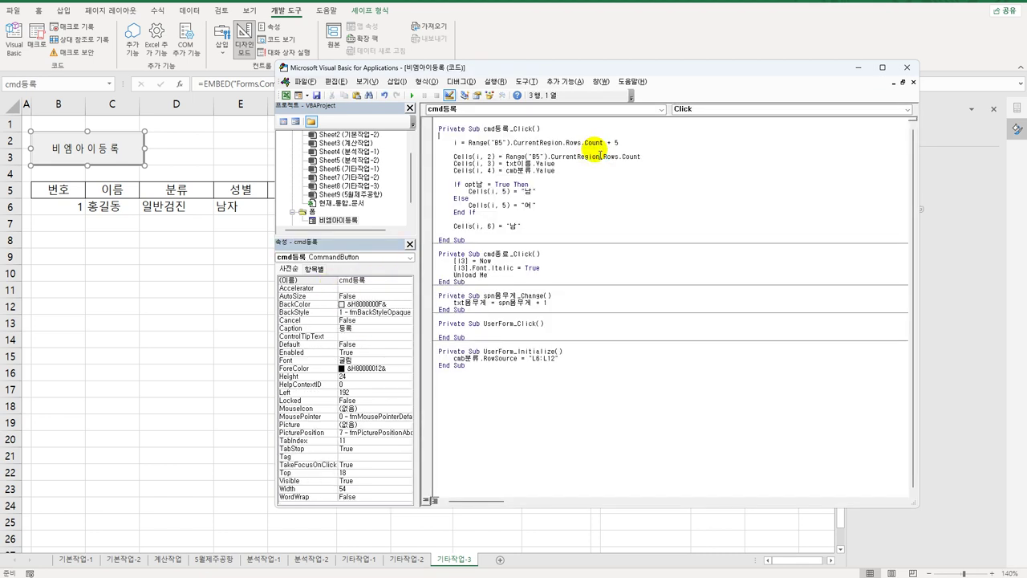
{"action": "left_click_drag", "start_coordinate": [506, 227], "coordinate": [522, 226]}
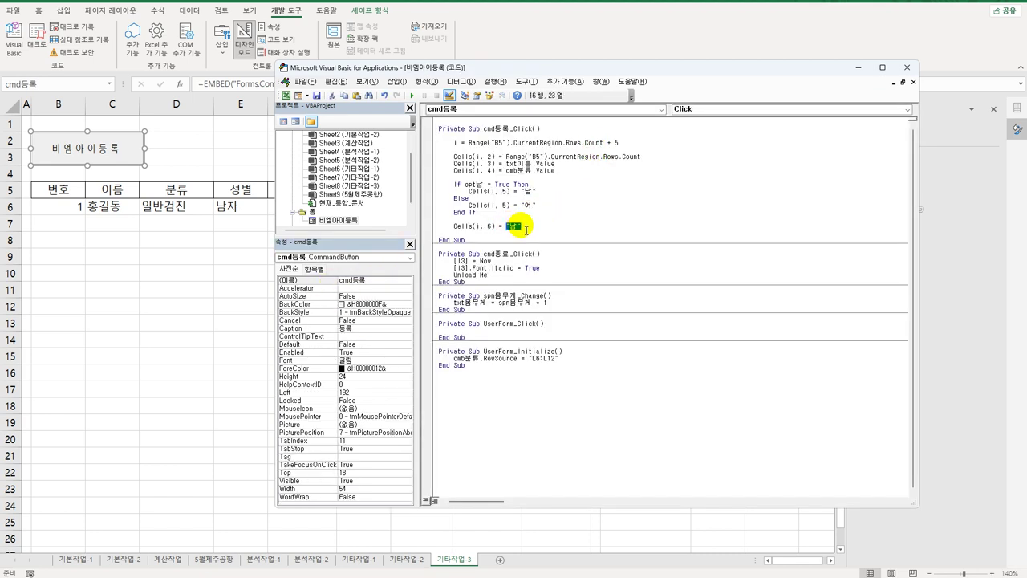
{"action": "key", "text": "ctrl+v"}
{"action": "type", "text": "."}
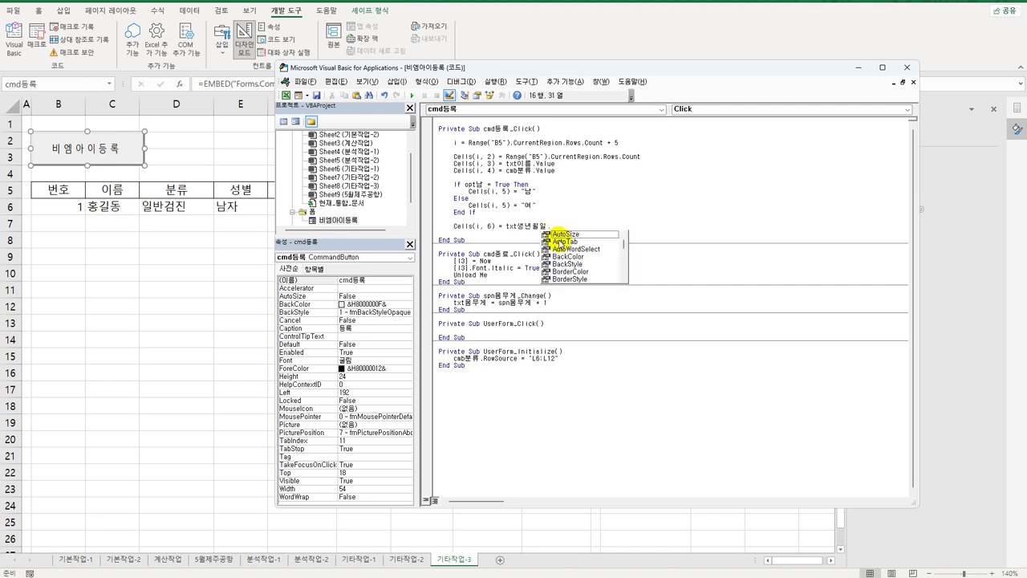
{"action": "type", "text": "va"}
{"action": "key", "text": "Tab"}
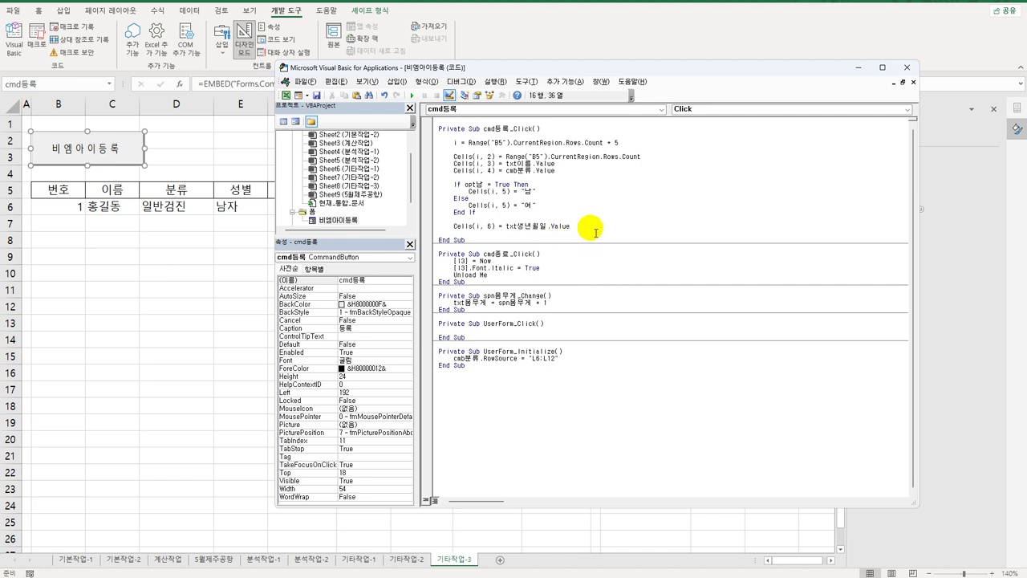
Step: Duplicate the Cells(i, 6) line on the line beneath it
{"action": "key", "text": "Return"}
{"action": "left_click_drag", "start_coordinate": [452, 227], "coordinate": [597, 230]}
{"action": "key", "text": "ctrl+c"}
{"action": "left_click", "coordinate": [461, 234]}
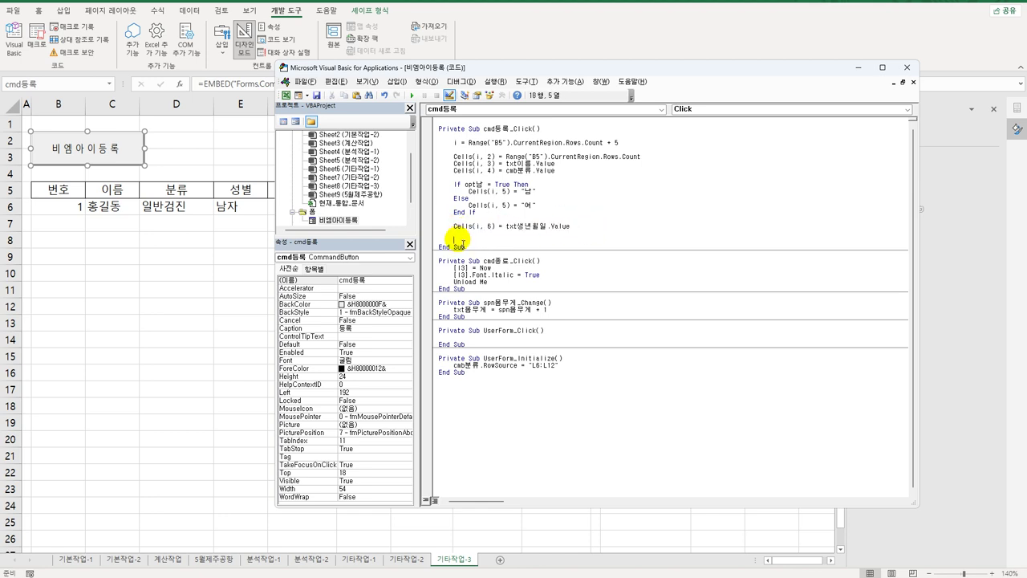
{"action": "key", "text": "ctrl+v"}
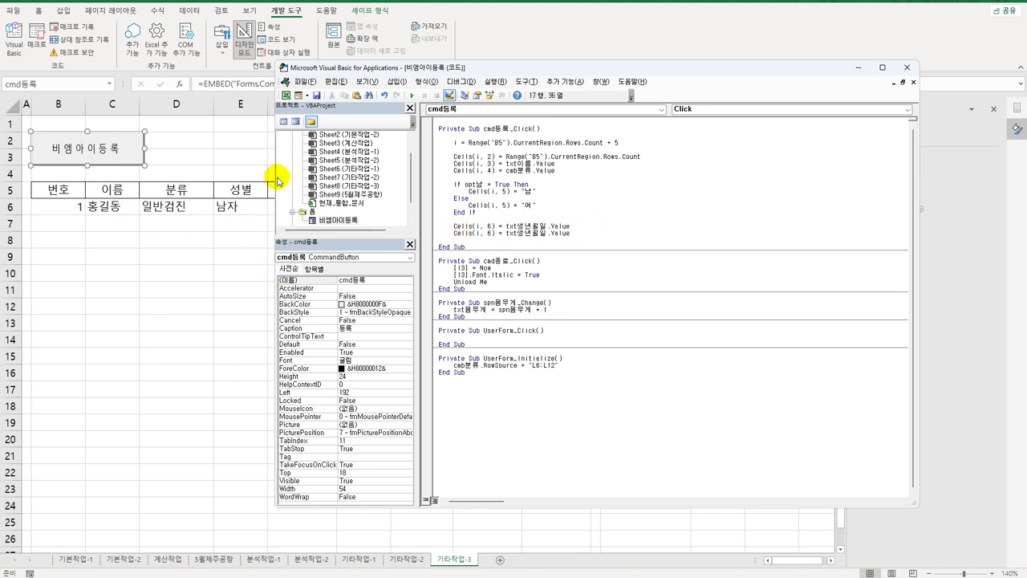
Step: Edit the duplicate to Cells(i, 7) = txt몸무게.Value using the weight textbox's name
{"action": "double_click", "coordinate": [337, 220]}
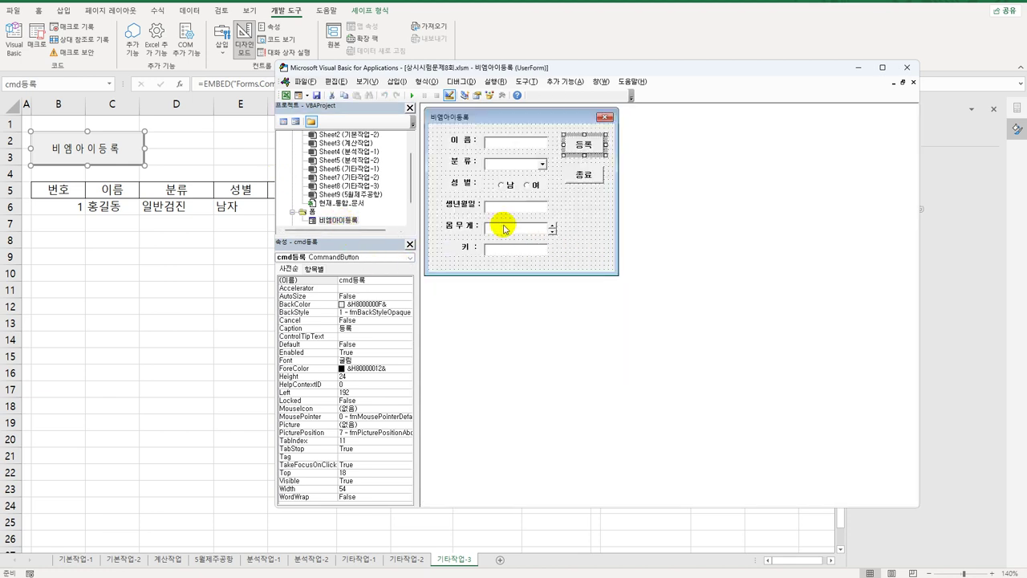
{"action": "left_click", "coordinate": [503, 230]}
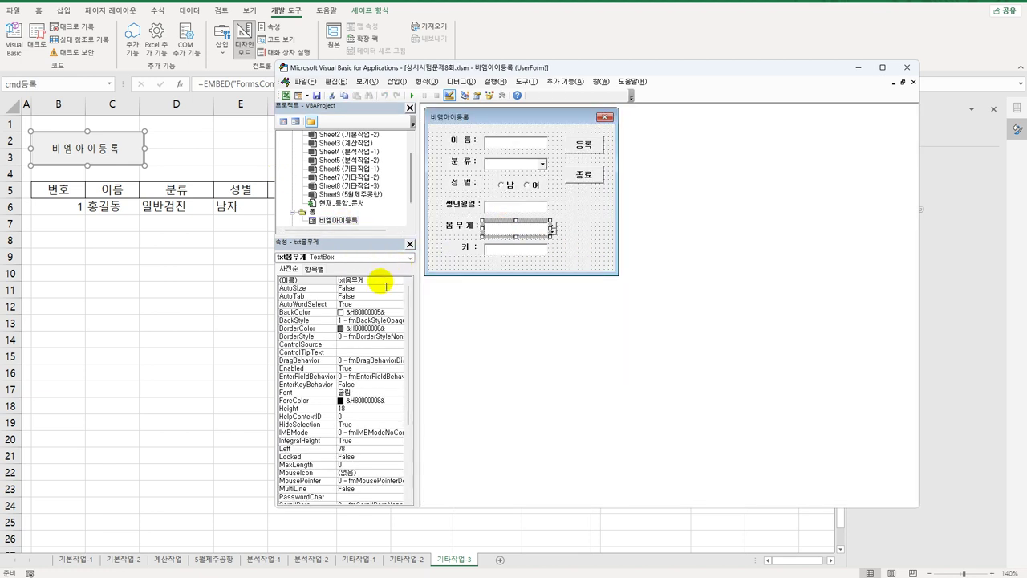
{"action": "left_click", "coordinate": [380, 287]}
{"action": "left_click", "coordinate": [306, 281]}
{"action": "key", "text": "ctrl+c"}
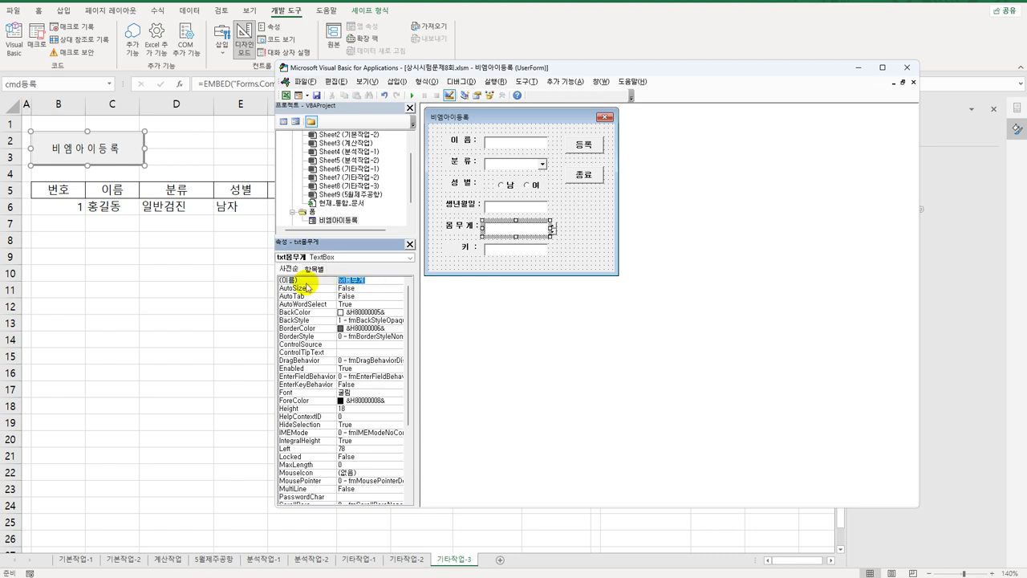
{"action": "double_click", "coordinate": [590, 146]}
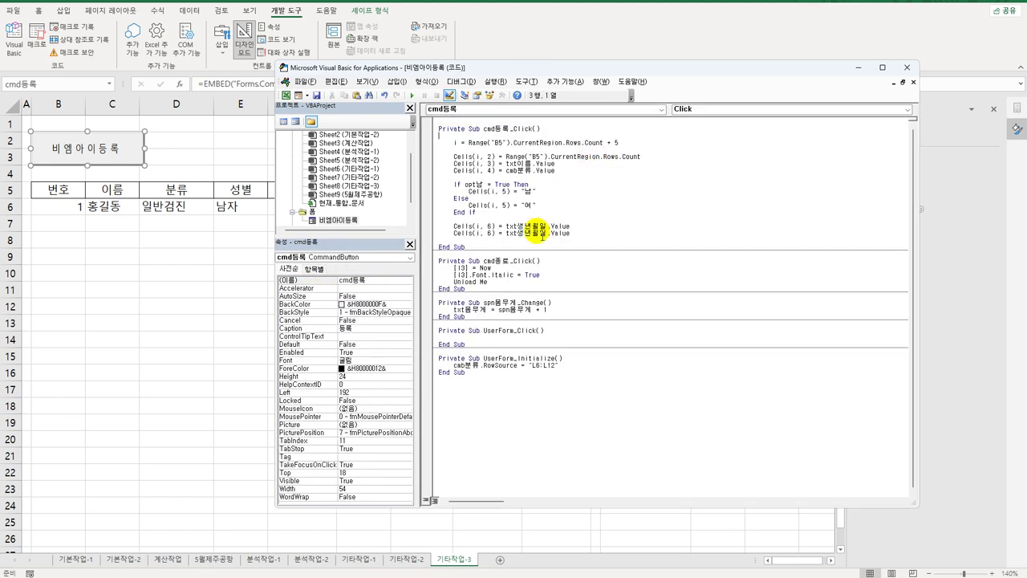
{"action": "left_click_drag", "start_coordinate": [506, 234], "coordinate": [563, 235]}
{"action": "key", "text": "ctrl+v"}
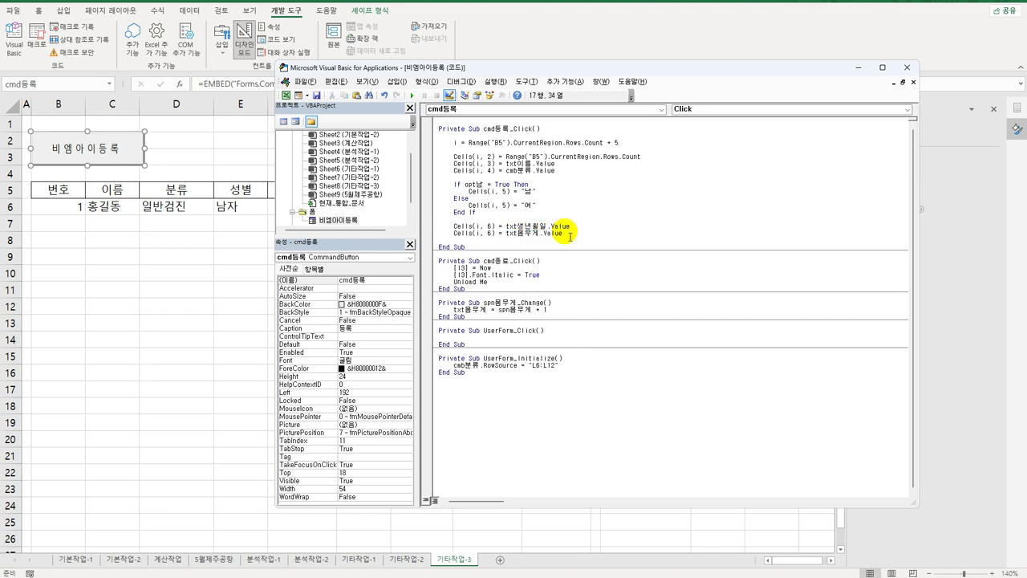
{"action": "left_click", "coordinate": [495, 234]}
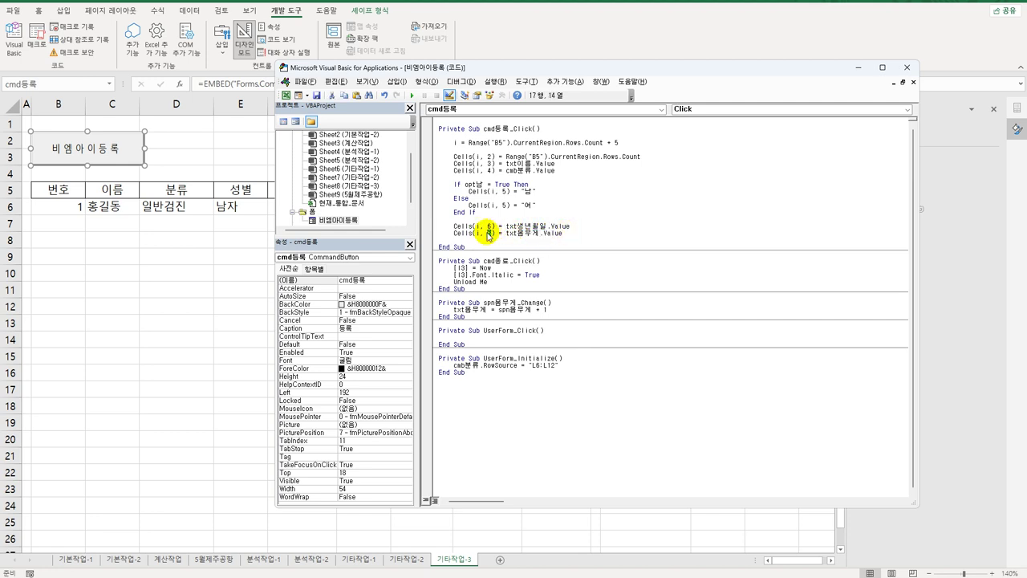
{"action": "key", "text": "BackSpace"}
{"action": "type", "text": "7"}
{"action": "key", "text": "Return"}
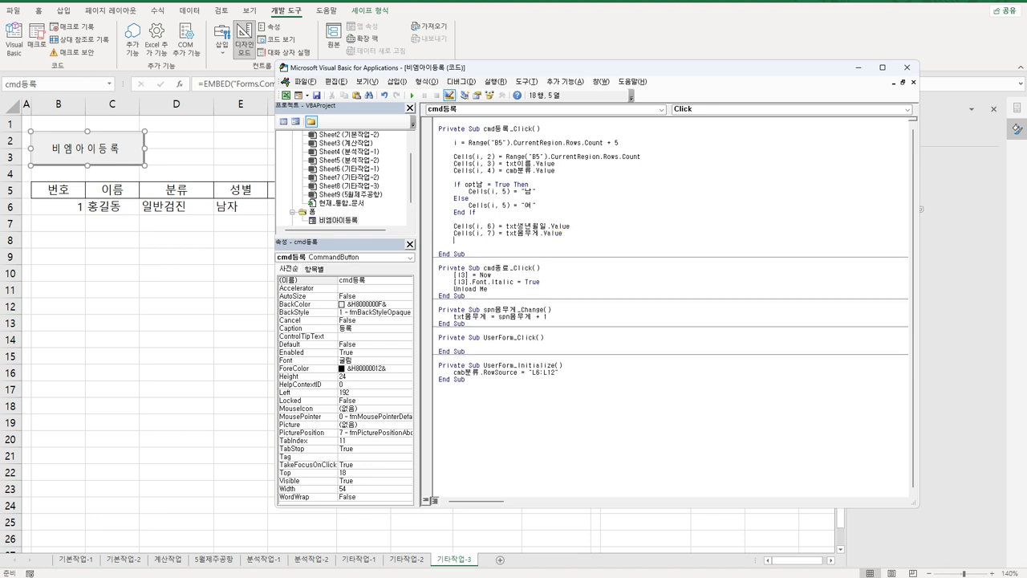
{"action": "left_click", "coordinate": [575, 236]}
Step: Renumber the old column-7 line to column 8 and duplicate the birth-date line as Cells(i, 7)
{"action": "left_click", "coordinate": [488, 234]}
{"action": "key", "text": "Delete"}
{"action": "type", "text": "8"}
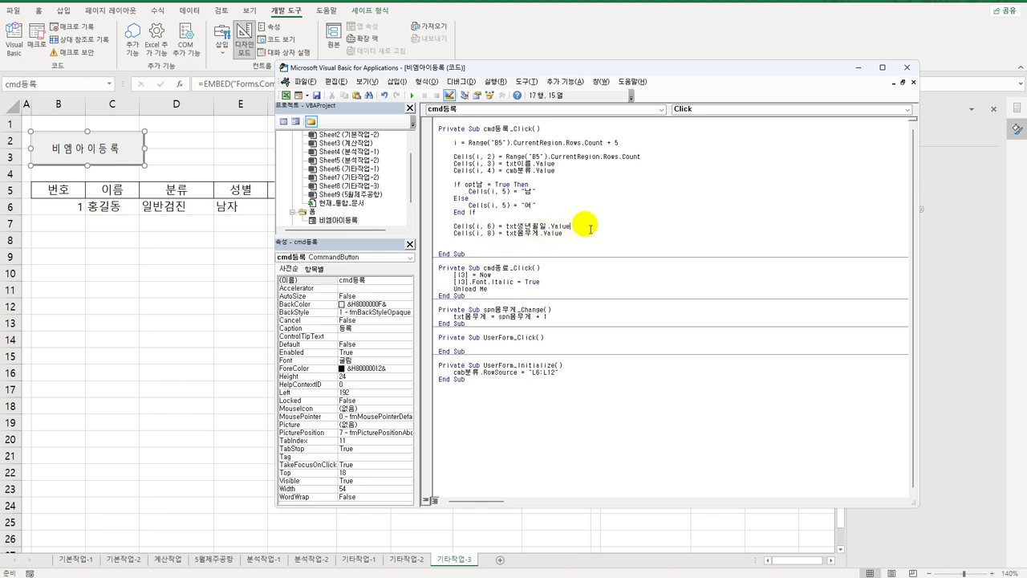
{"action": "key", "text": "Return"}
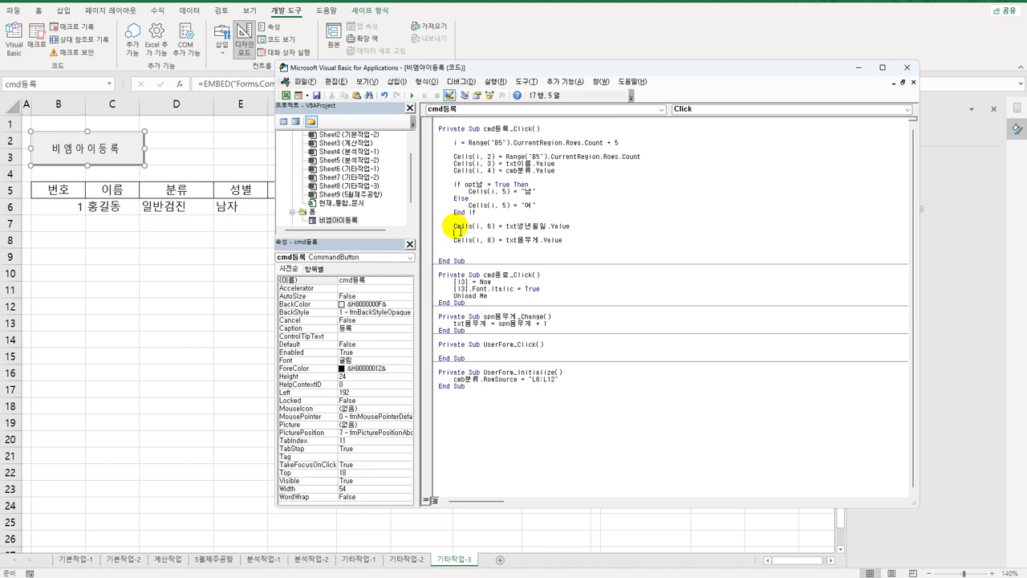
{"action": "left_click_drag", "start_coordinate": [454, 226], "coordinate": [584, 227]}
{"action": "key", "text": "ctrl+c"}
{"action": "left_click", "coordinate": [471, 233]}
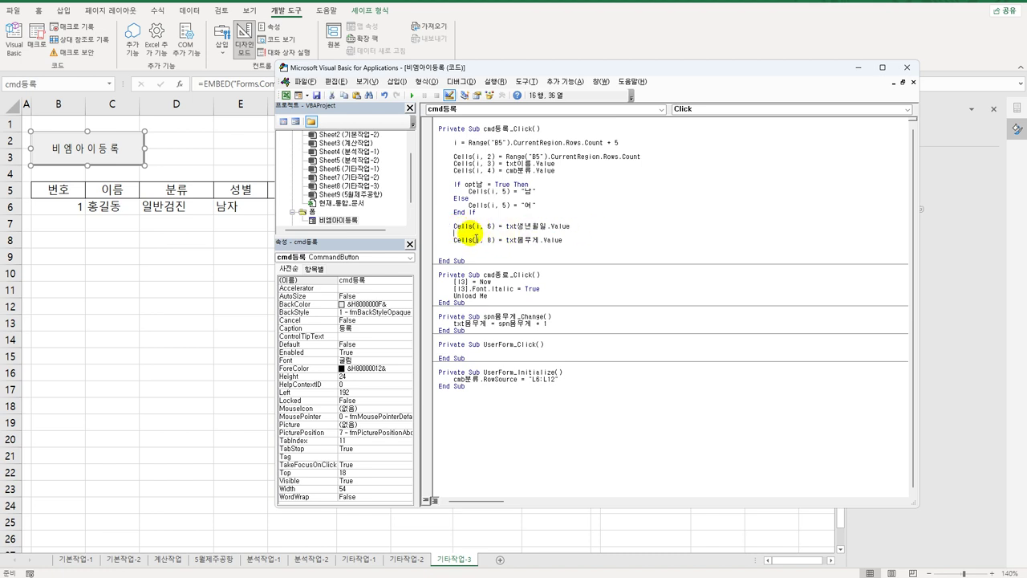
{"action": "key", "text": "ctrl+v"}
{"action": "left_click", "coordinate": [491, 233]}
{"action": "key", "text": "Delete"}
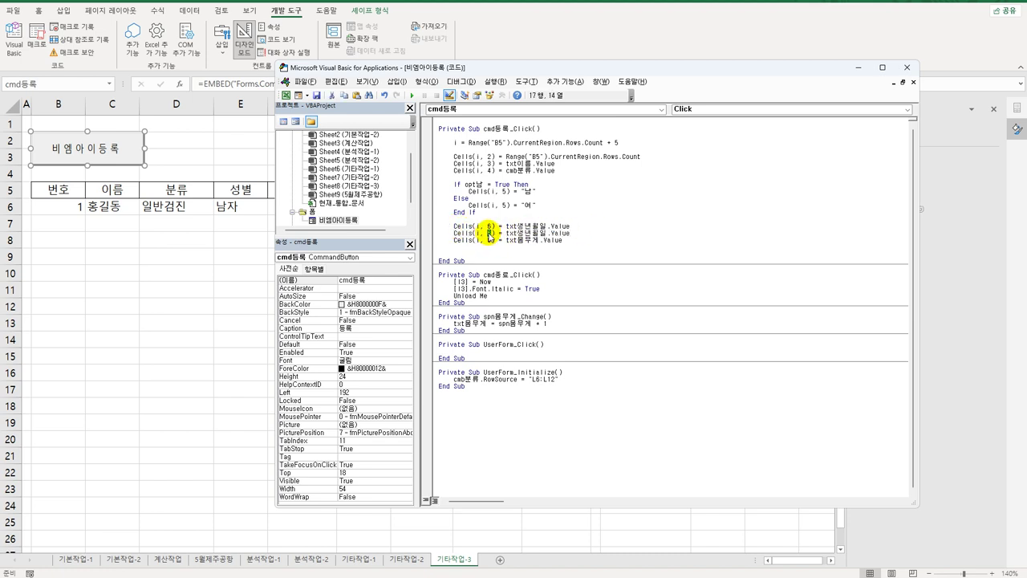
{"action": "type", "text": "7"}
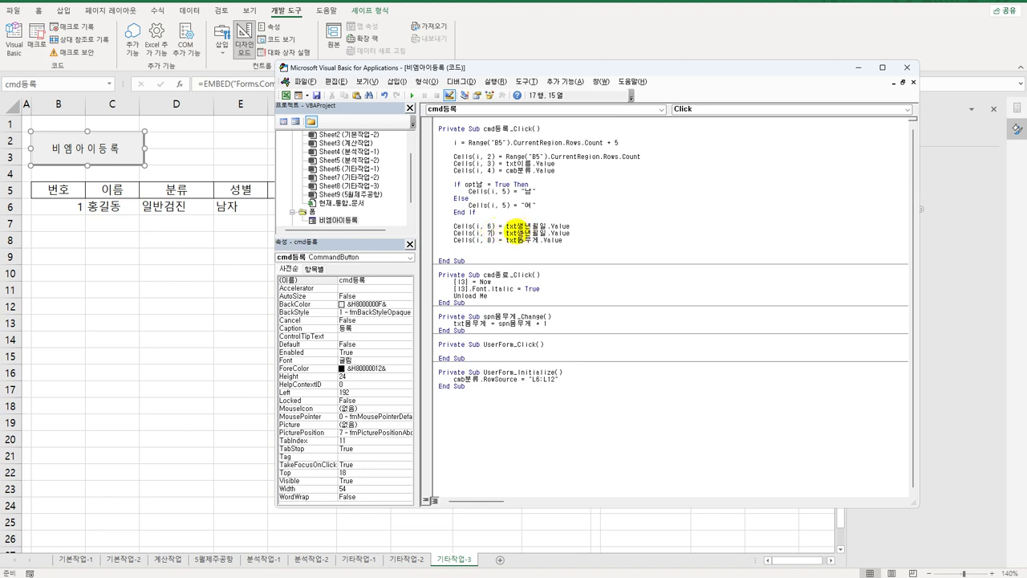
Step: Rewrite Cells(i, 7) as Year(Date) - Left(txt생년월일, 4) to compute the age
{"action": "left_click", "coordinate": [506, 233]}
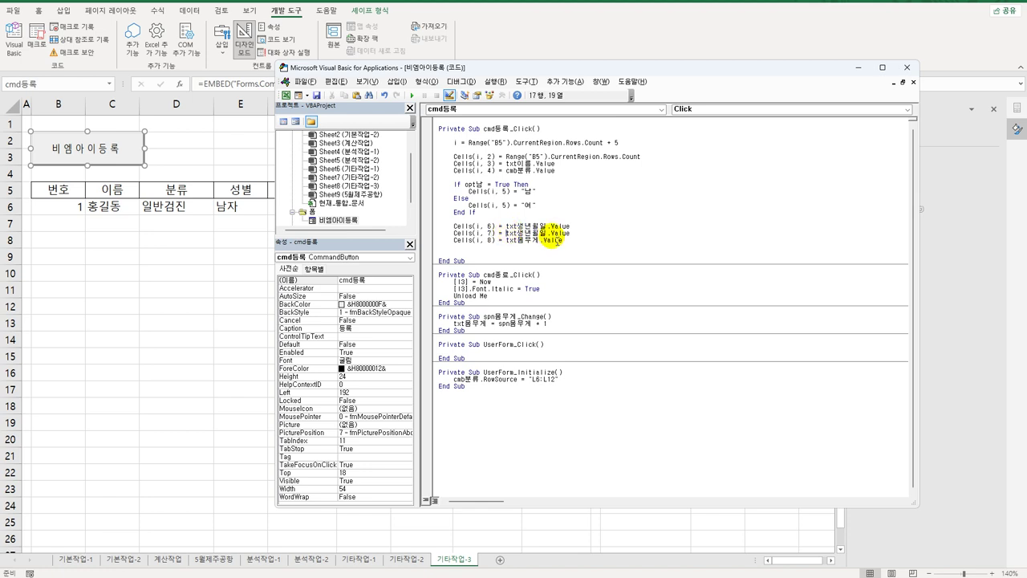
{"action": "key", "text": "shift+End"}
{"action": "type", "text": "ㅂ"}
{"action": "type", "text": "ear"}
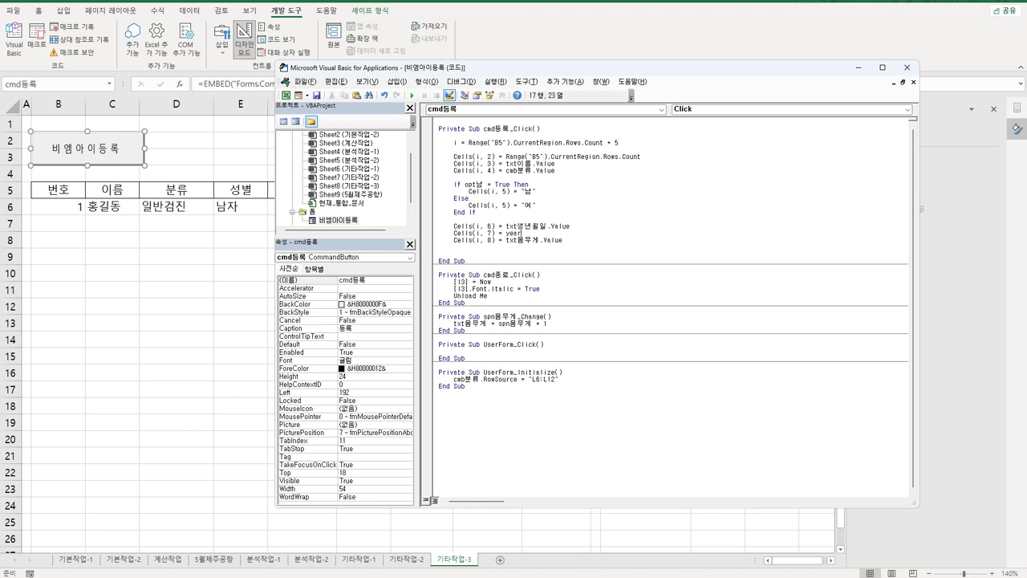
{"action": "type", "text": "(date) - left("}
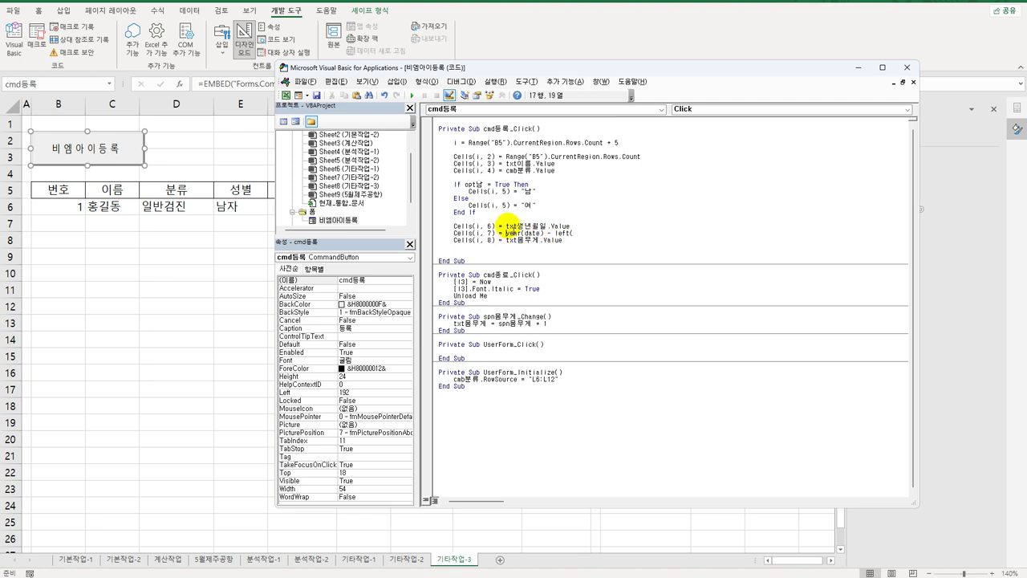
{"action": "left_click", "coordinate": [507, 226]}
{"action": "left_click", "coordinate": [561, 368]}
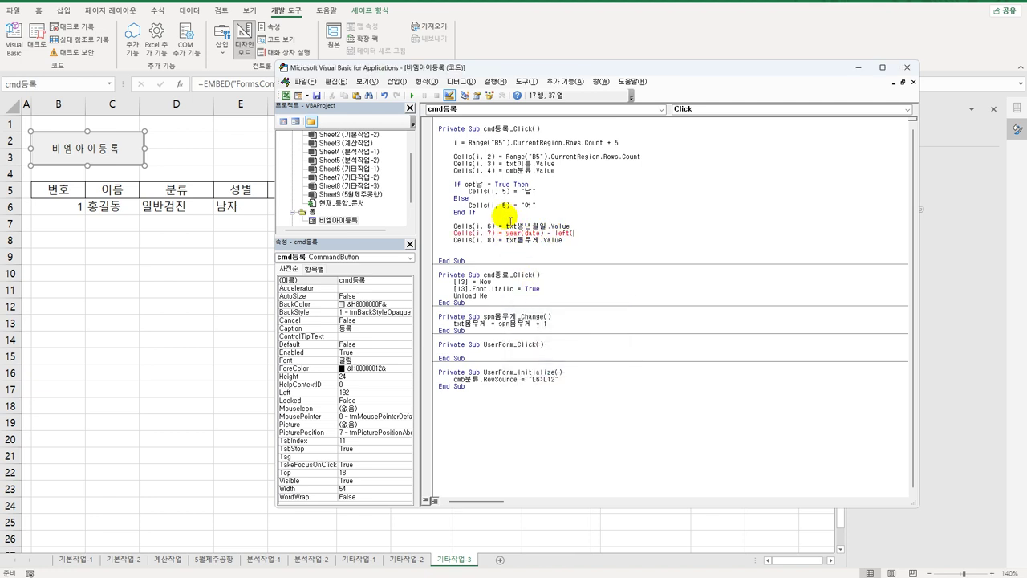
{"action": "left_click_drag", "start_coordinate": [506, 226], "coordinate": [548, 228]}
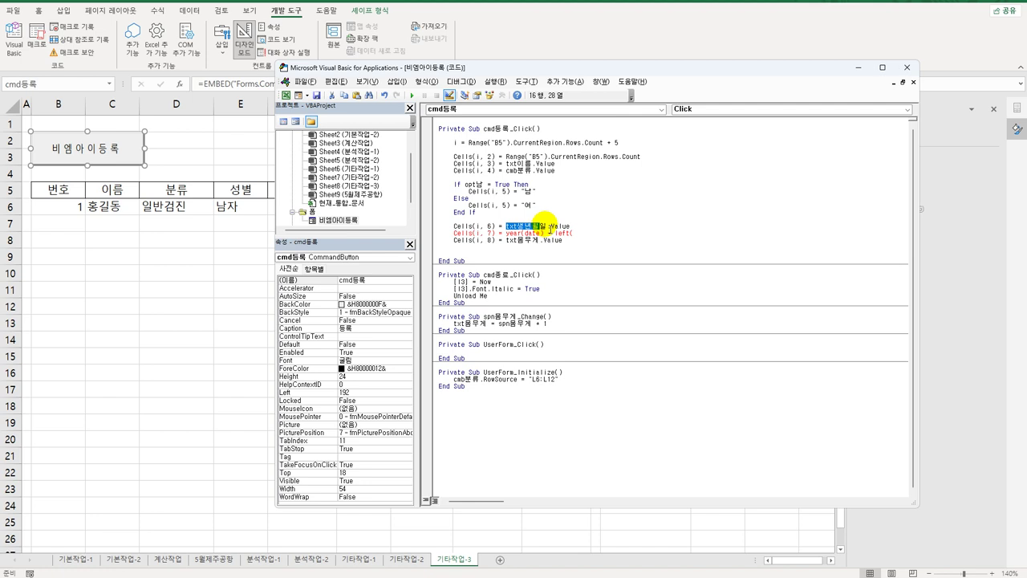
{"action": "left_click", "coordinate": [589, 233]}
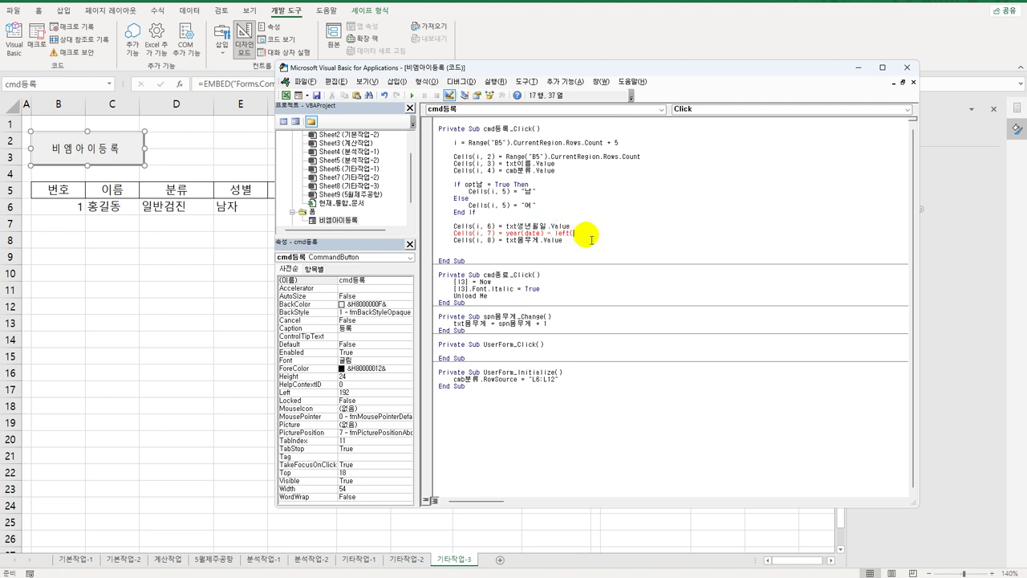
{"action": "type", "text": "txt생년월일"}
{"action": "type", "text": ",4"}
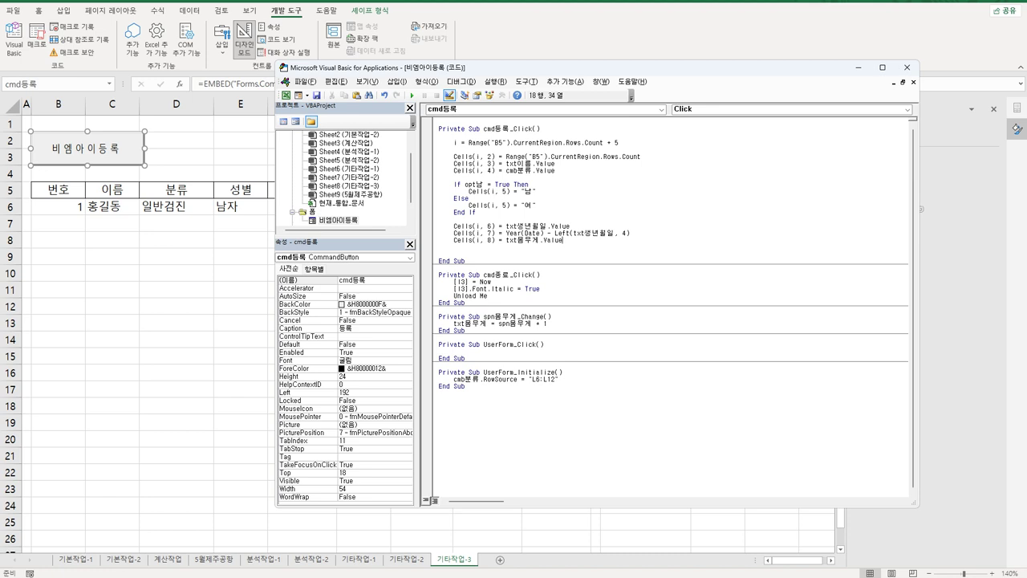
Step: Duplicate the Cells(i, 8) weight line and change its column to 9
{"action": "key", "text": "Return"}
{"action": "key", "text": "Up"}
{"action": "key", "text": "shift+End"}
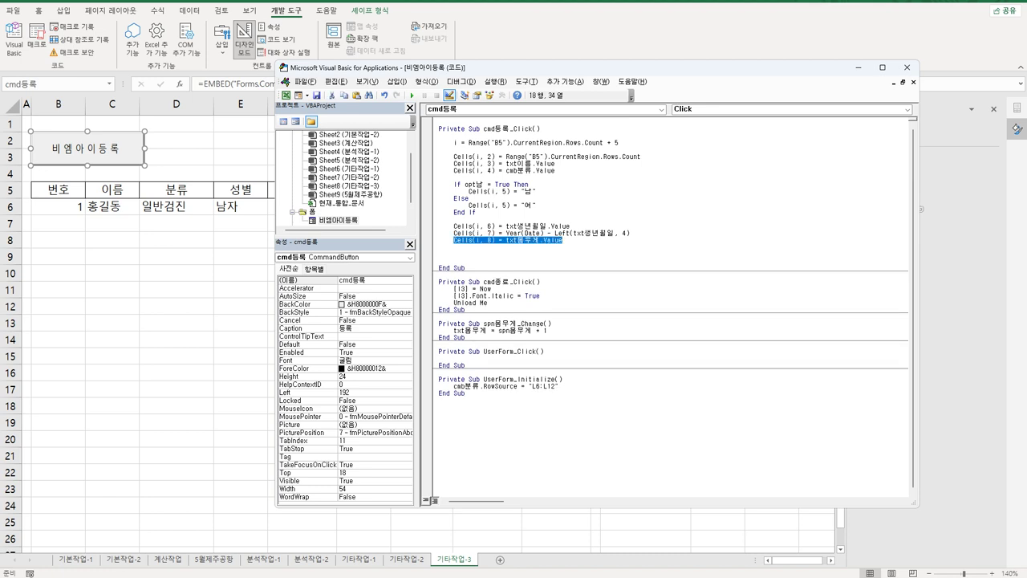
{"action": "key", "text": "ctrl+c"}
{"action": "key", "text": "Down"}
{"action": "key", "text": "ctrl+v"}
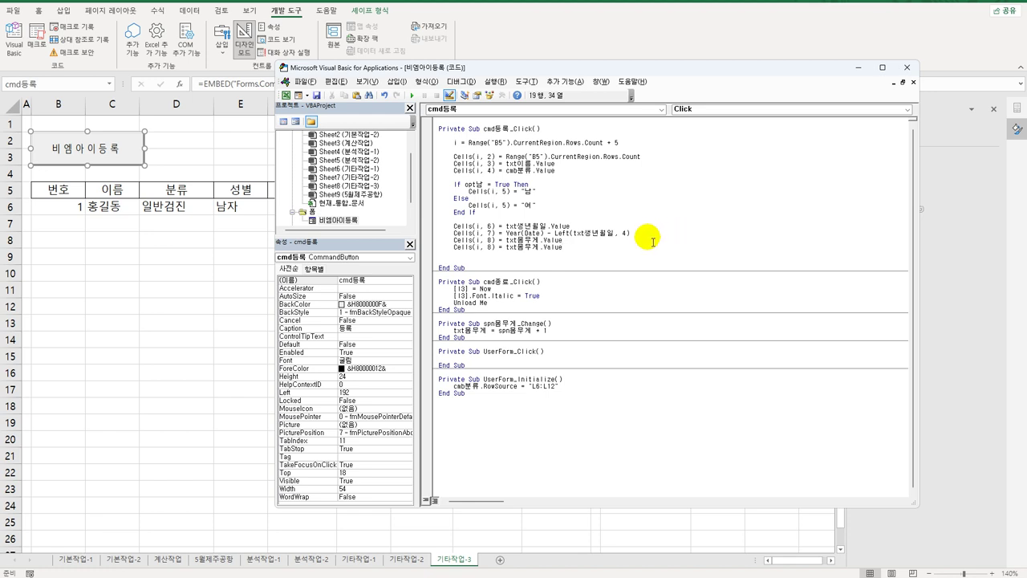
{"action": "double_click", "coordinate": [490, 247]}
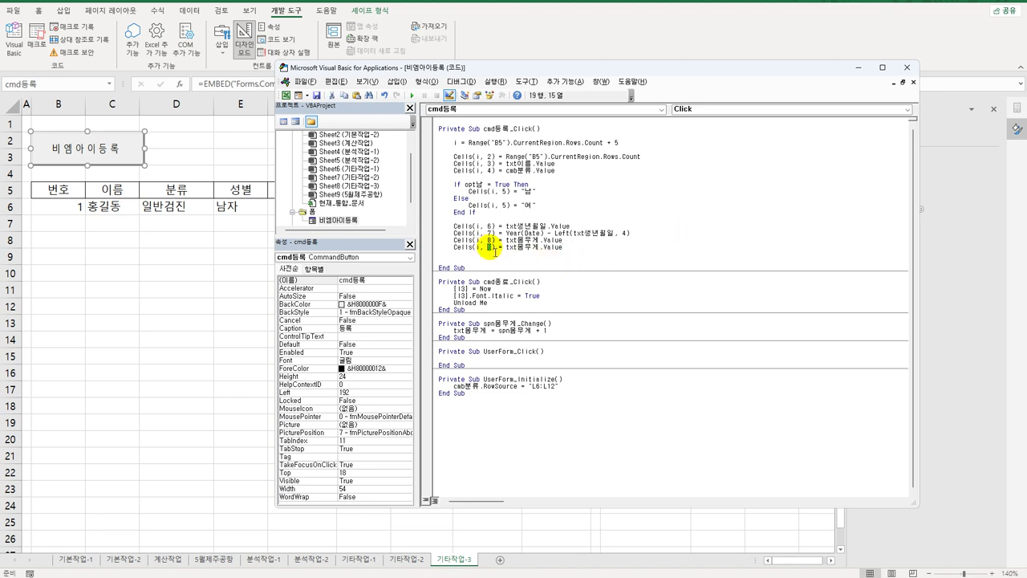
{"action": "type", "text": "9"}
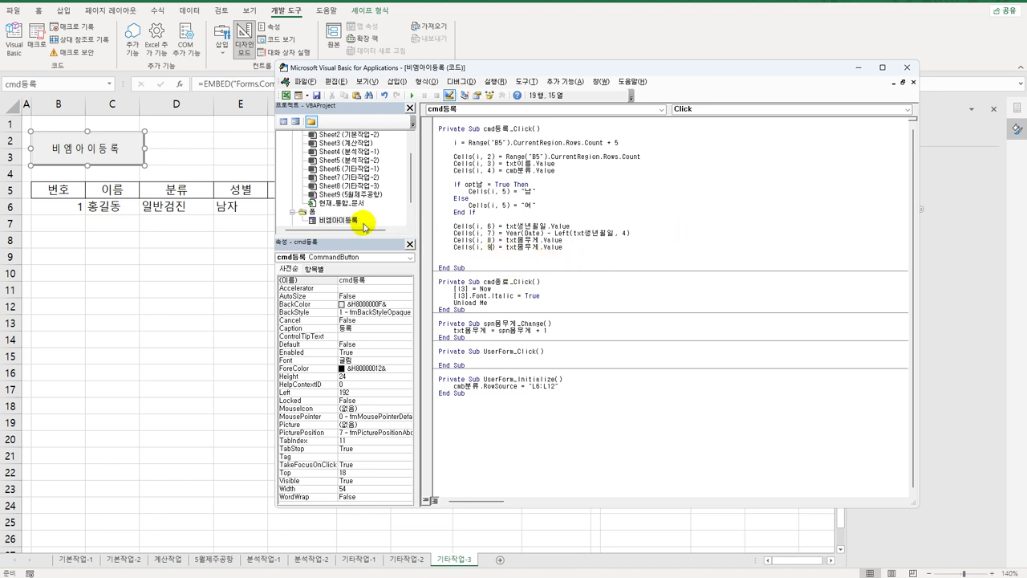
Step: Check the height TextBox name in the form designer and change txt몸무게 to txt키
{"action": "left_click", "coordinate": [348, 223]}
{"action": "double_click", "coordinate": [349, 223]}
{"action": "left_click", "coordinate": [513, 249]}
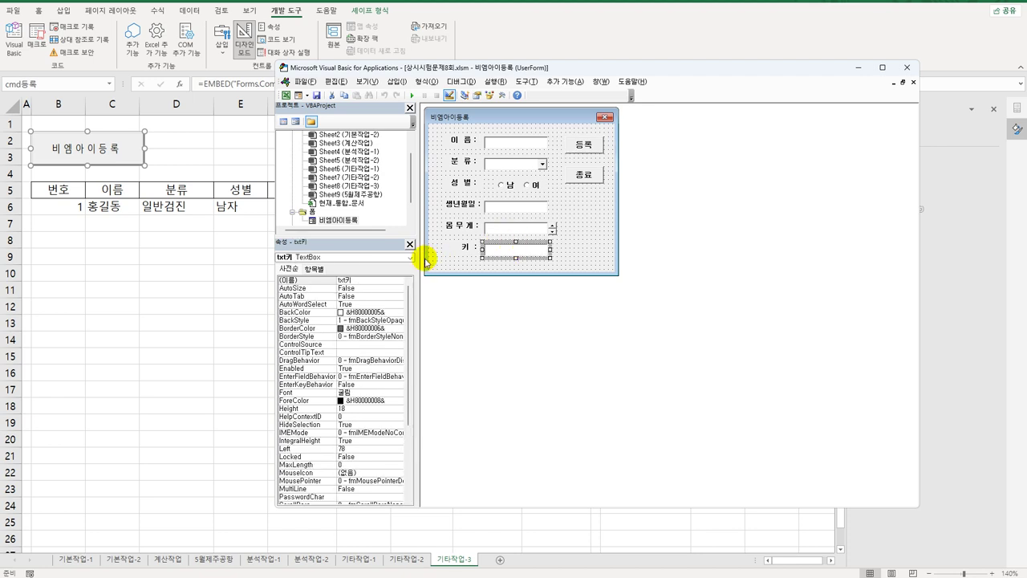
{"action": "double_click", "coordinate": [579, 144]}
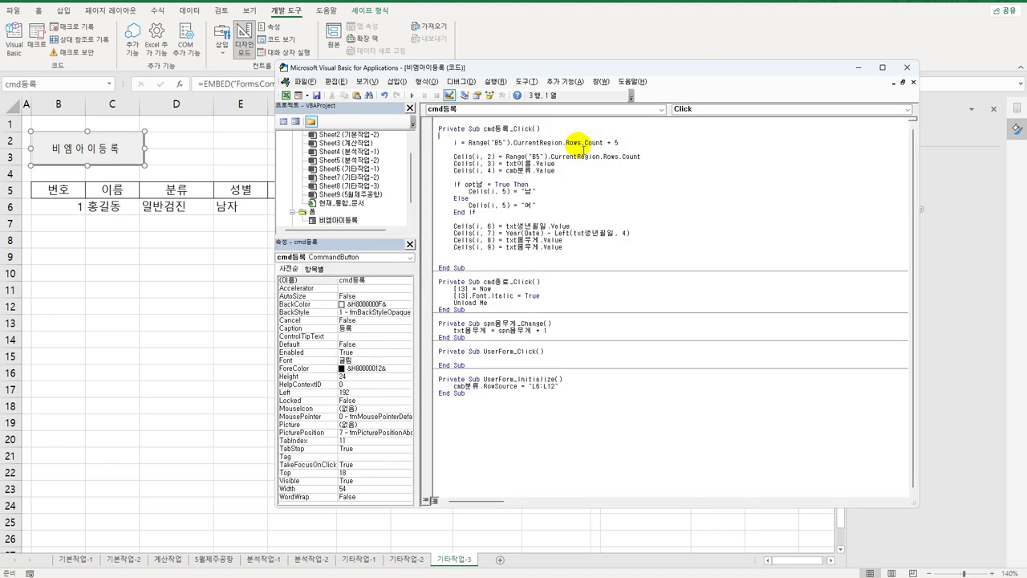
{"action": "left_click", "coordinate": [508, 250]}
{"action": "double_click", "coordinate": [512, 250]}
{"action": "type", "text": "txt키"}
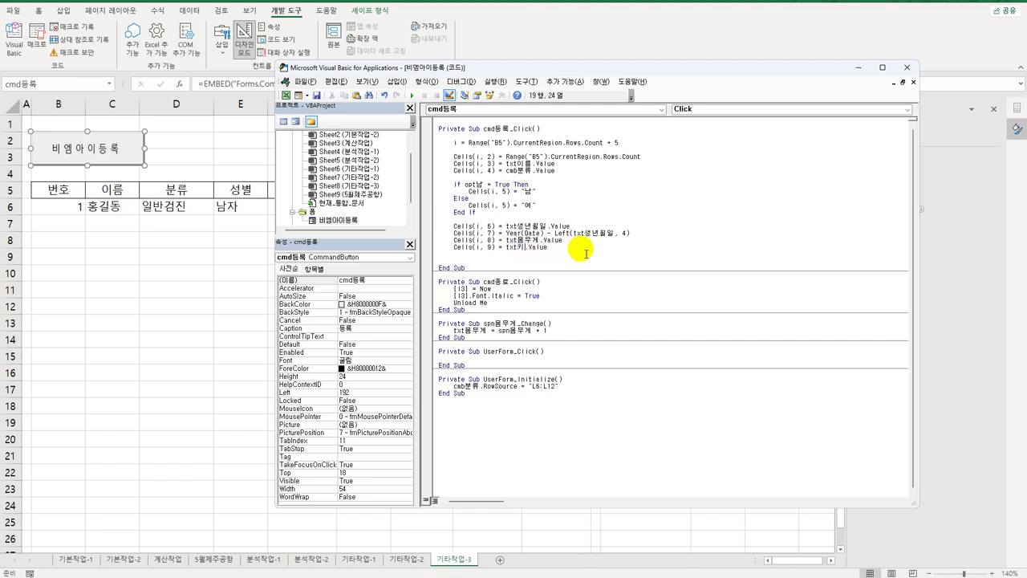
Step: Paste a duplicate of the Cells(i, 9) = txt키.Value line beneath it
{"action": "key", "text": "Return"}
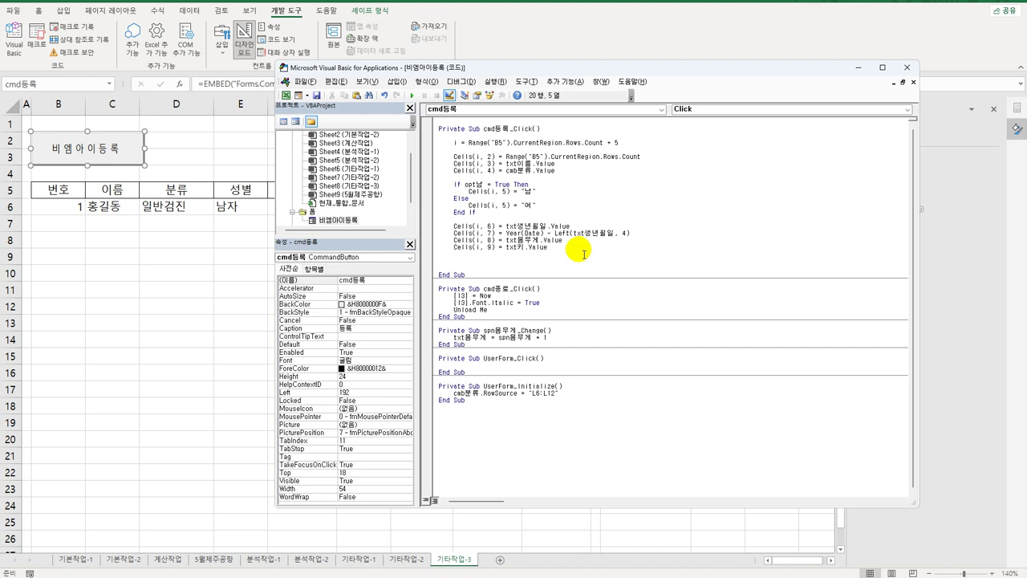
{"action": "left_click_drag", "start_coordinate": [454, 247], "coordinate": [567, 253]}
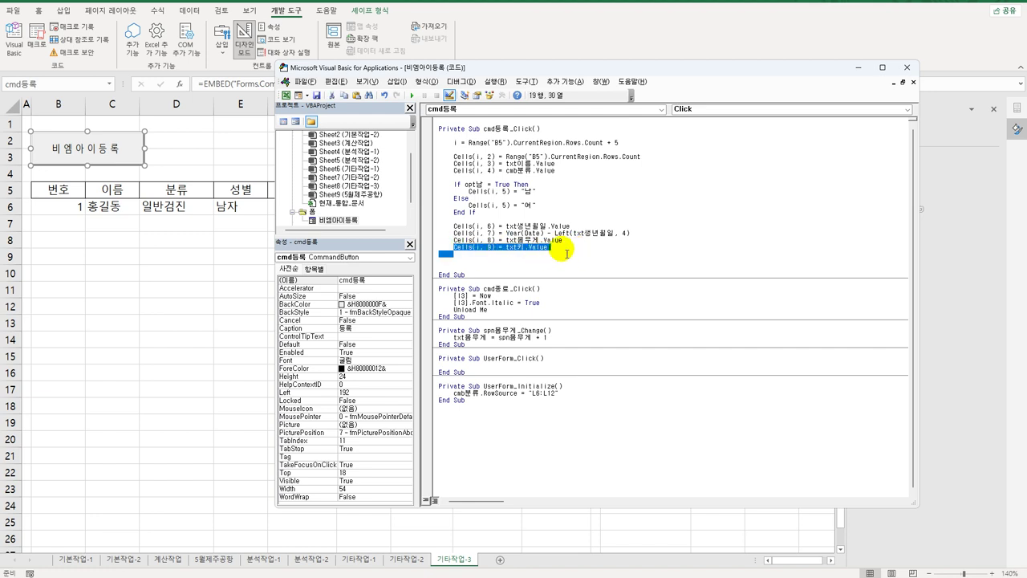
{"action": "left_click", "coordinate": [472, 262]}
{"action": "key", "text": "ctrl+v"}
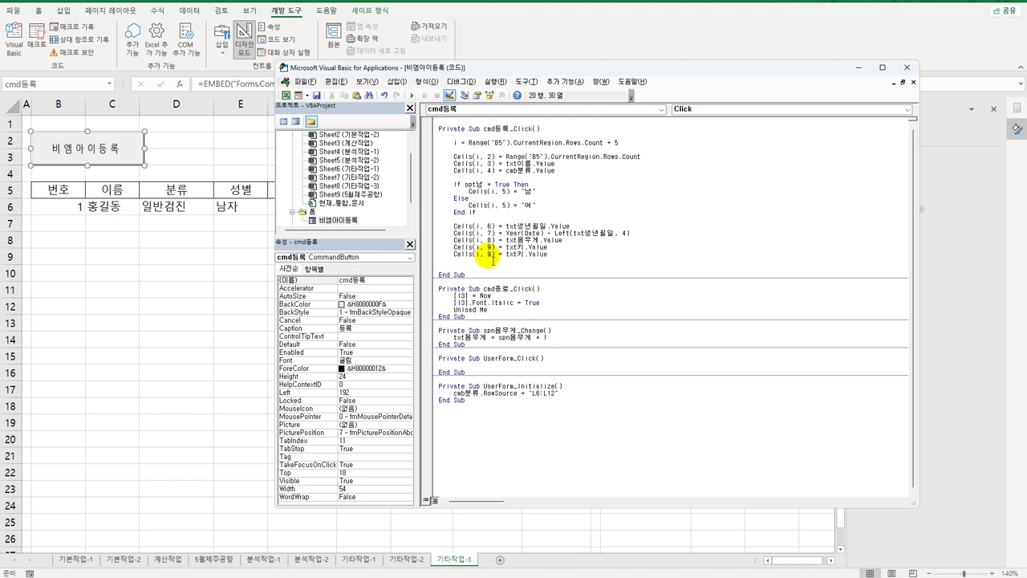
Step: Turn the pasted line into Cells(i, 10) = Cells(i, 8) / to begin the BMI formula
{"action": "double_click", "coordinate": [491, 253]}
{"action": "type", "text": "10"}
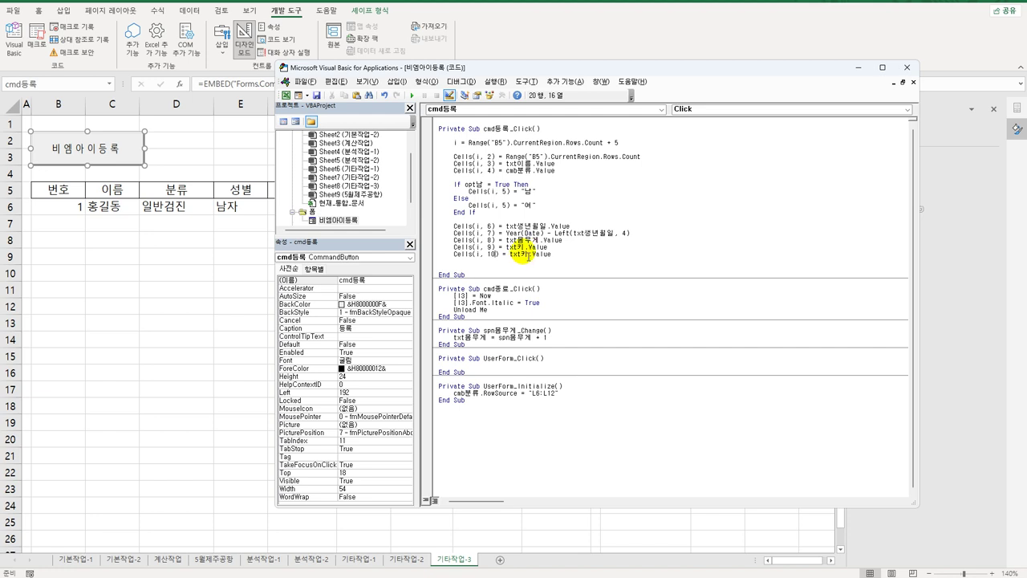
{"action": "left_click_drag", "start_coordinate": [496, 240], "coordinate": [565, 256]}
{"action": "key", "text": "ctrl+v"}
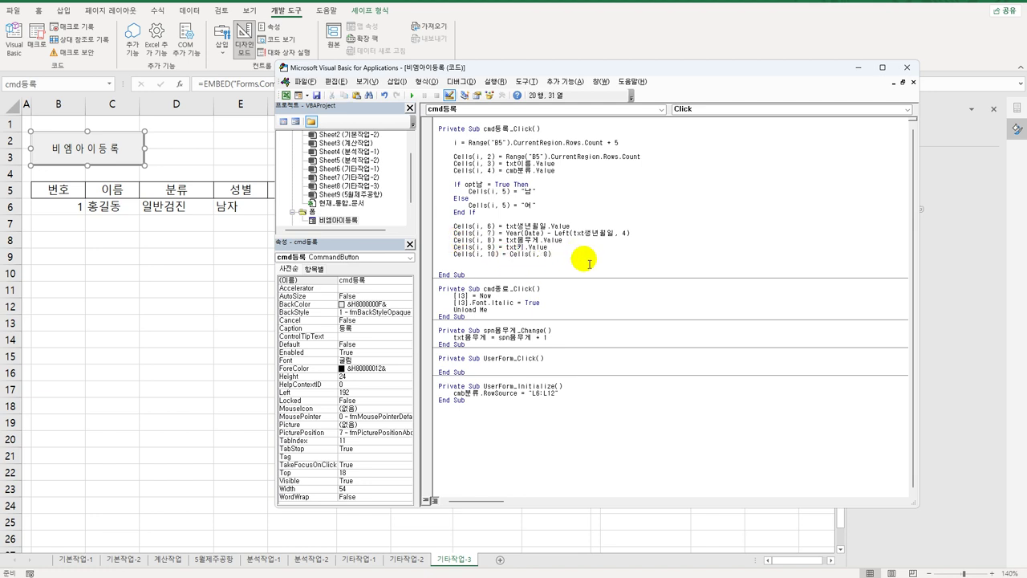
{"action": "type", "text": "/("}
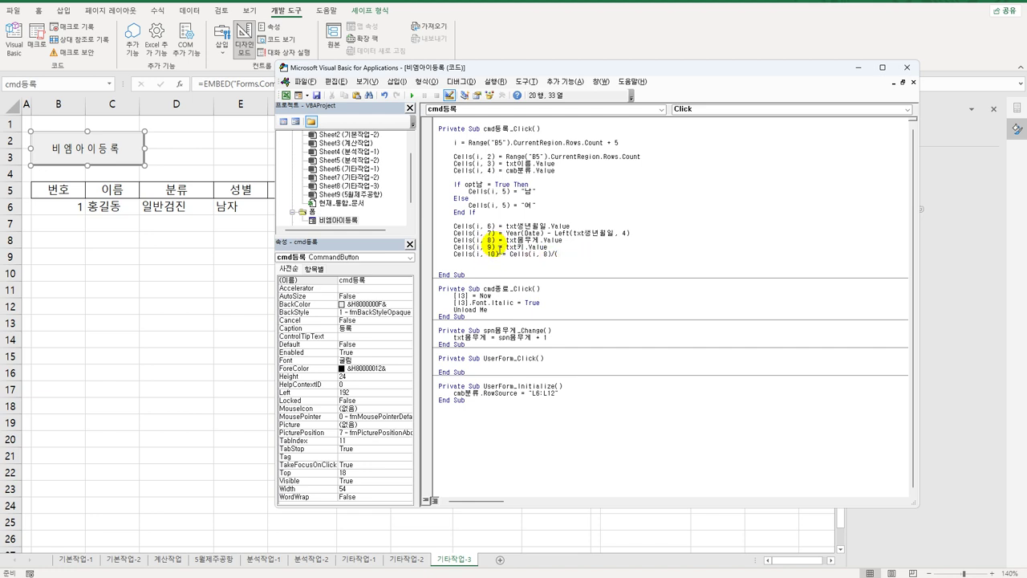
{"action": "left_click", "coordinate": [493, 249]}
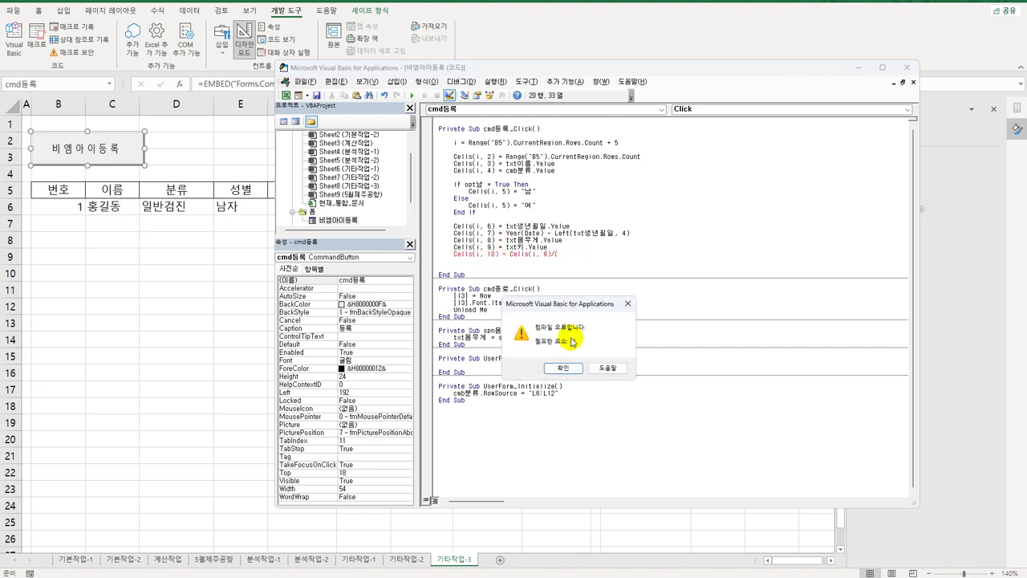
{"action": "left_click", "coordinate": [565, 364]}
Step: Complete the BMI formula with (Cells(i, 9) / 100) ^ 2
{"action": "left_click_drag", "start_coordinate": [495, 247], "coordinate": [453, 247]}
{"action": "key", "text": "ctrl+c"}
{"action": "left_click", "coordinate": [578, 254]}
{"action": "key", "text": "ctrl+v"}
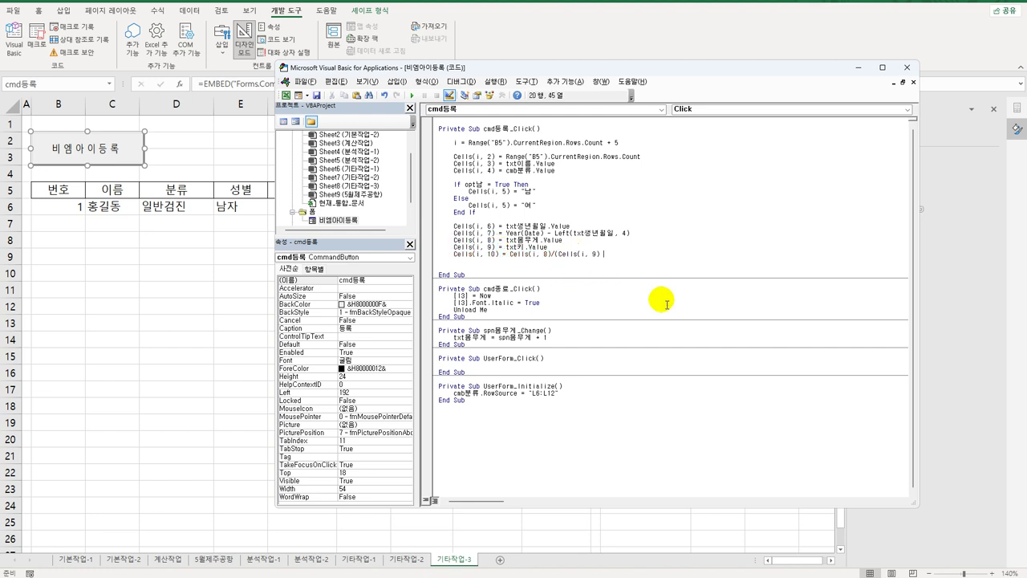
{"action": "type", "text": "/100)^2"}
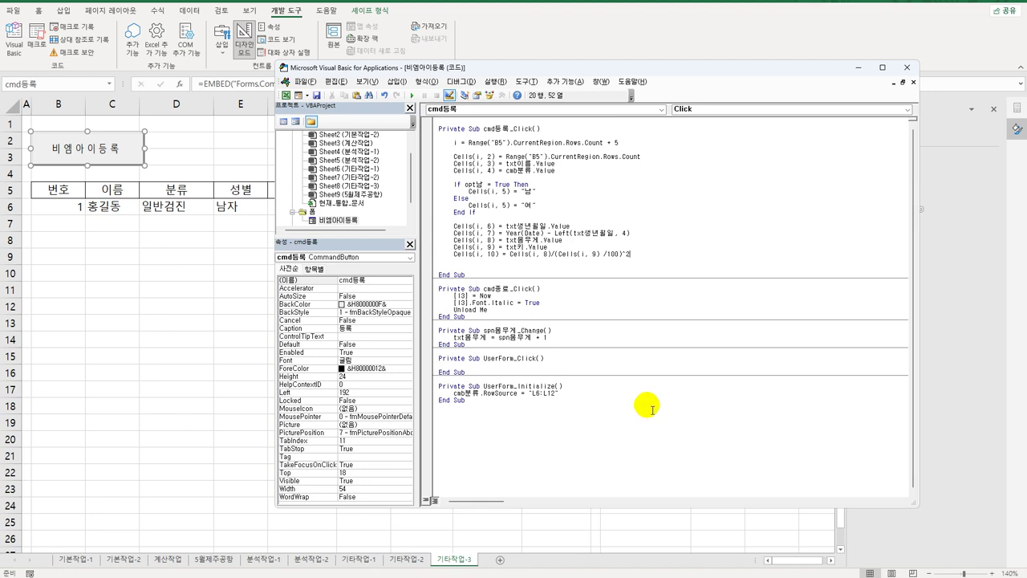
{"action": "left_click", "coordinate": [635, 377]}
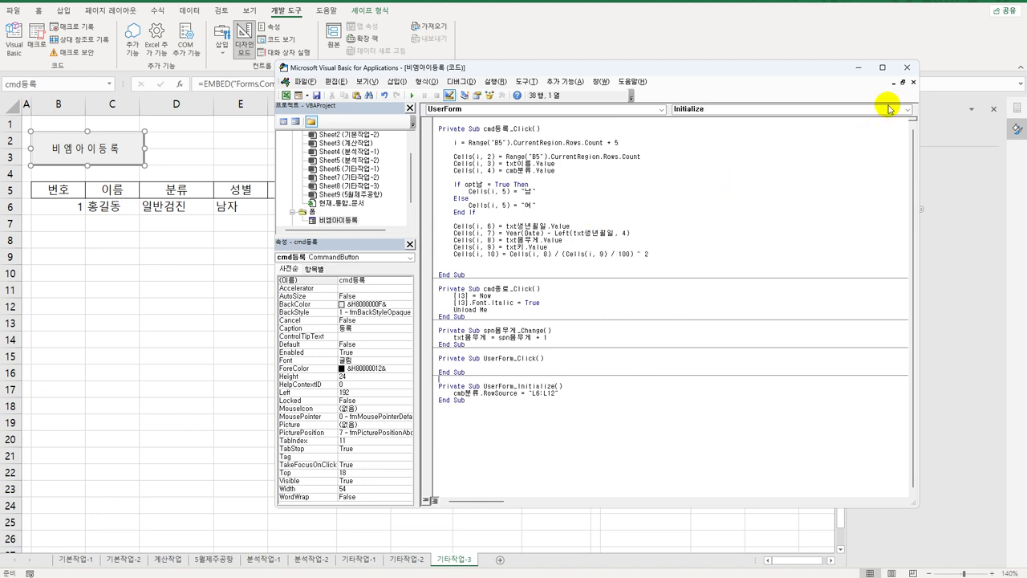
{"action": "left_click", "coordinate": [907, 68]}
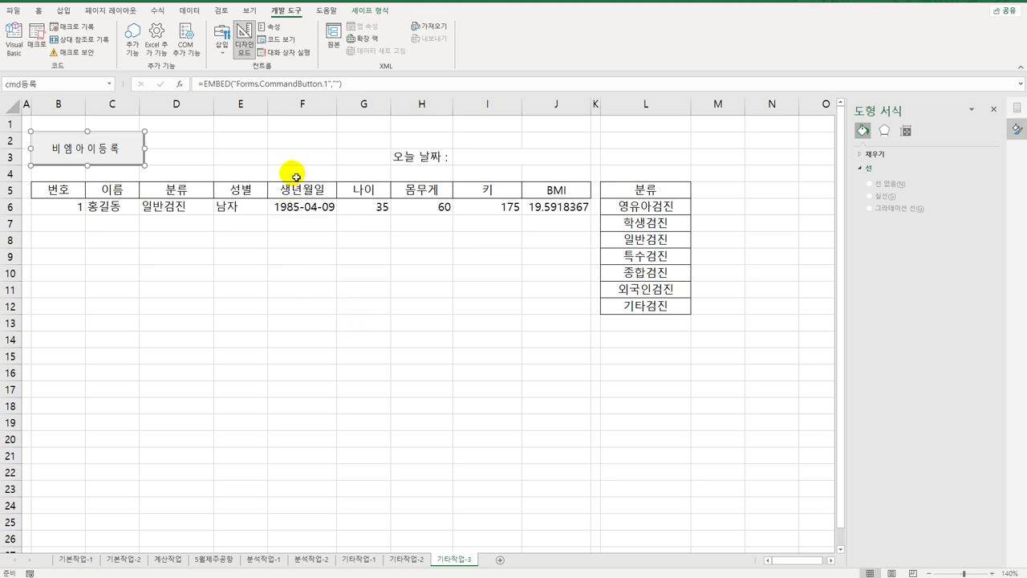
Step: Exit design mode, open the BMI registration form, and raise the weight value
{"action": "left_click", "coordinate": [245, 40]}
{"action": "left_click", "coordinate": [313, 291]}
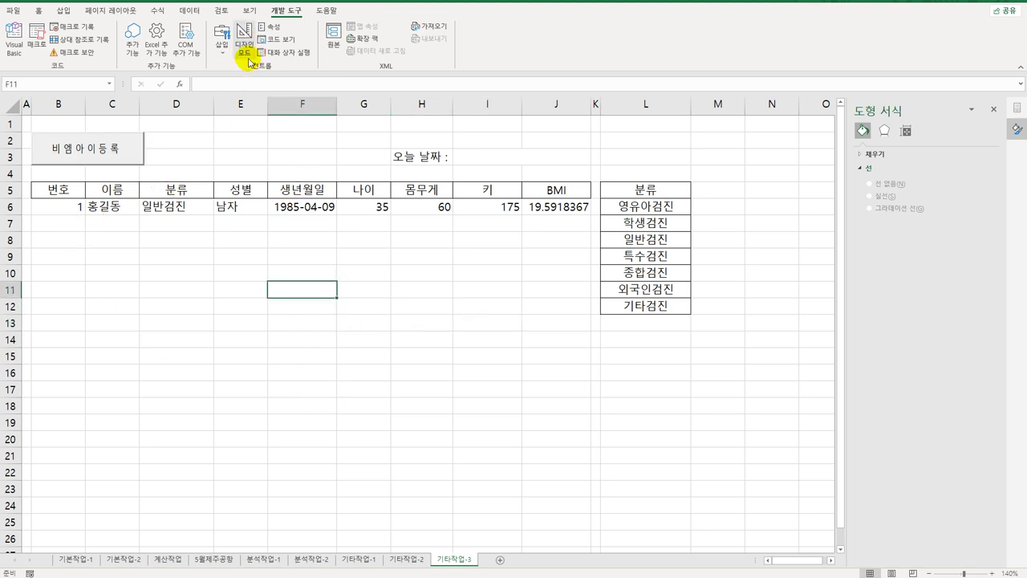
{"action": "left_click", "coordinate": [130, 146]}
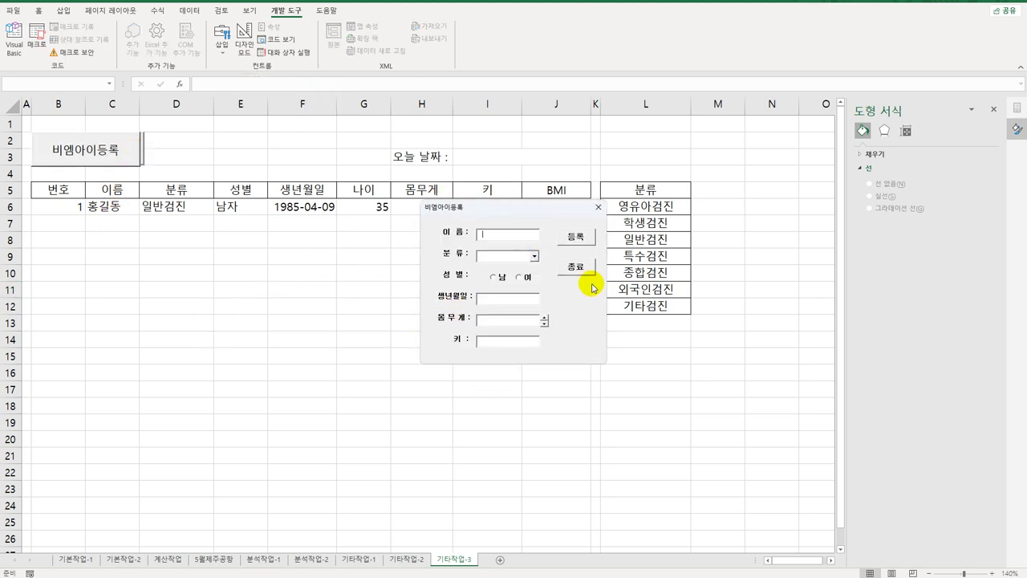
{"action": "left_click", "coordinate": [533, 257]}
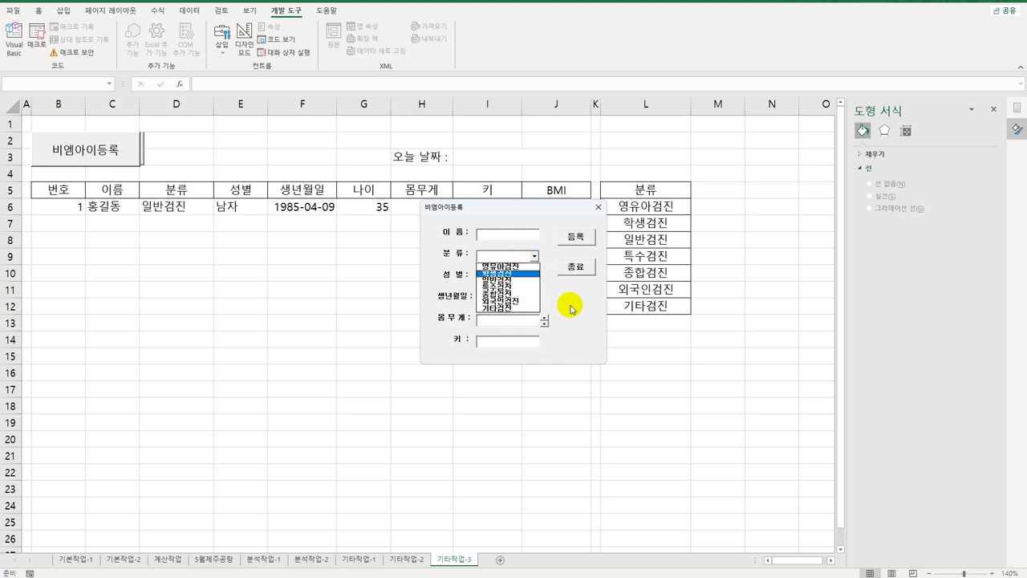
{"action": "left_click", "coordinate": [571, 309]}
{"action": "left_click", "coordinate": [545, 317]}
{"action": "left_click", "coordinate": [545, 318]}
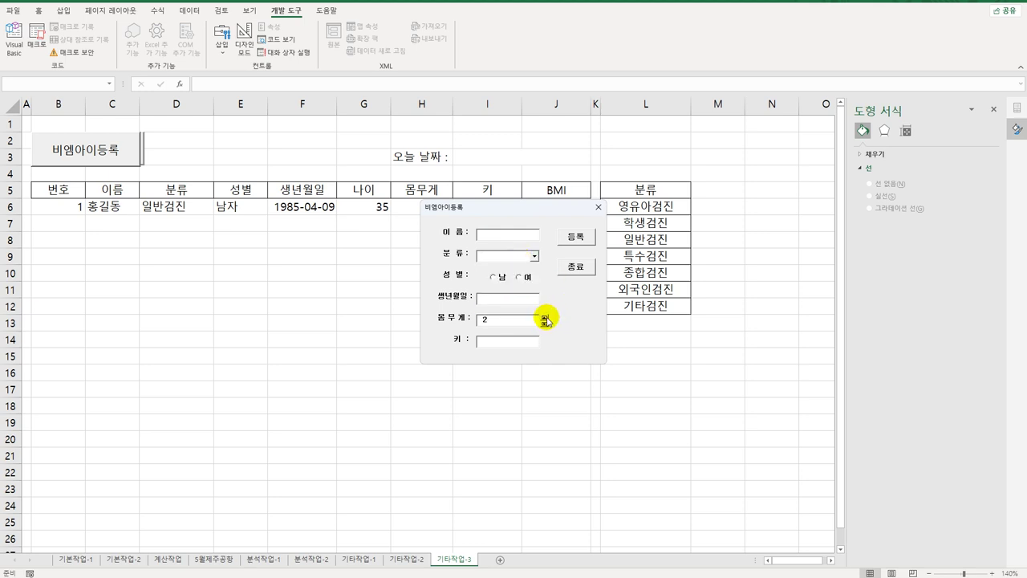
{"action": "left_click", "coordinate": [545, 318]}
{"action": "left_click", "coordinate": [545, 319]}
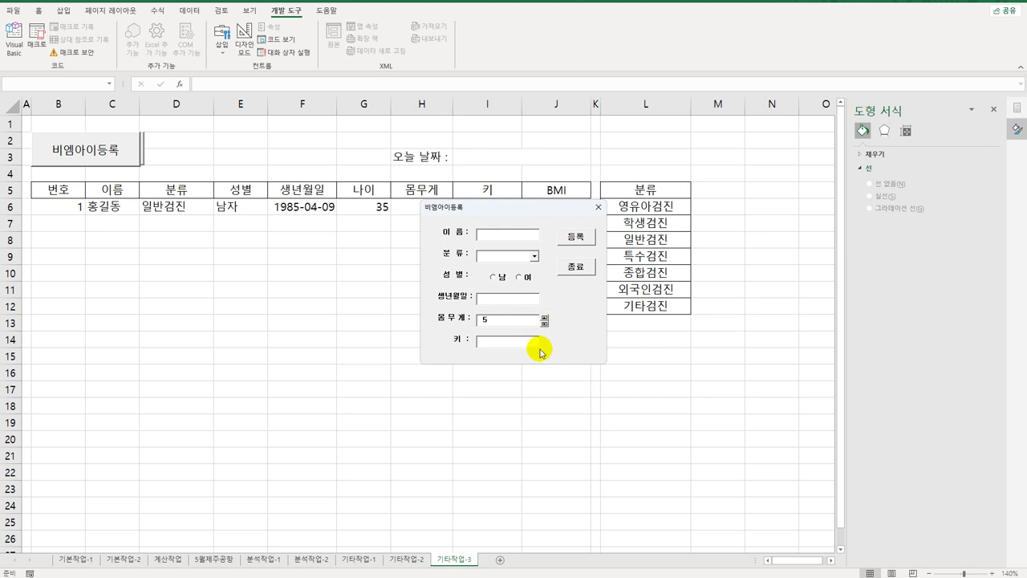
Step: Close the registration form and check the date in I3 and the value in B6
{"action": "left_click", "coordinate": [498, 240]}
{"action": "left_click", "coordinate": [489, 254]}
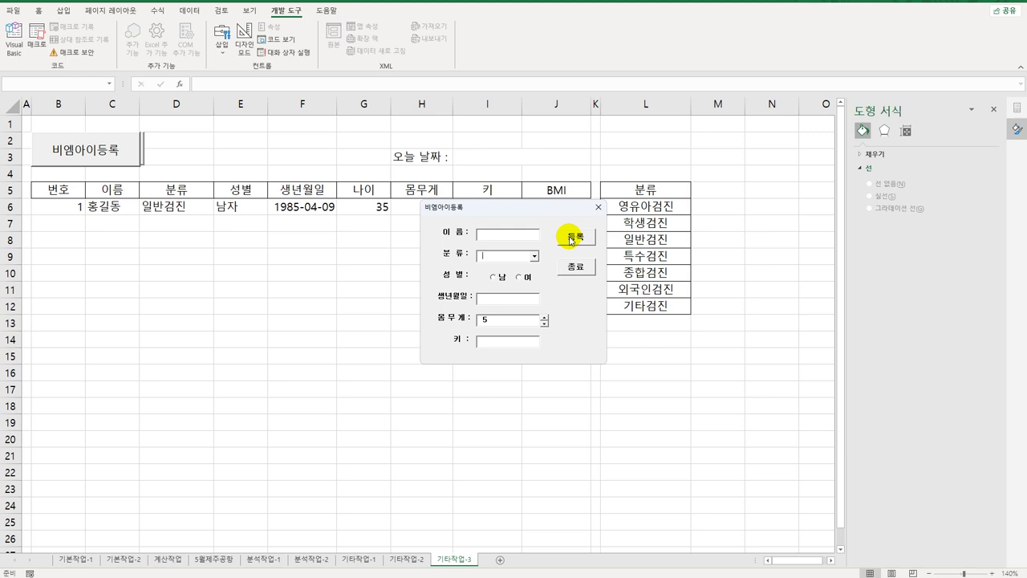
{"action": "left_click", "coordinate": [576, 271]}
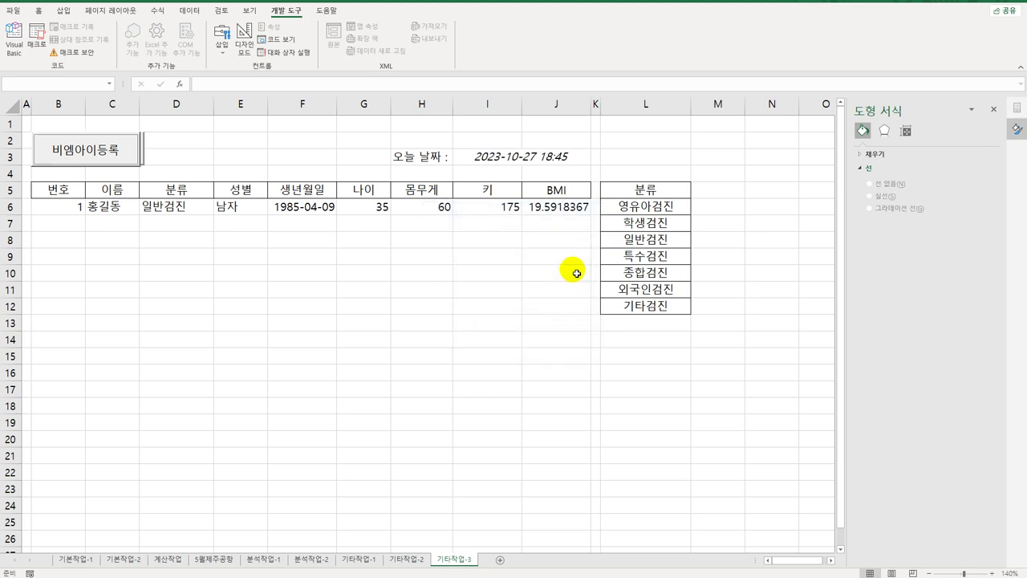
{"action": "left_click", "coordinate": [509, 164]}
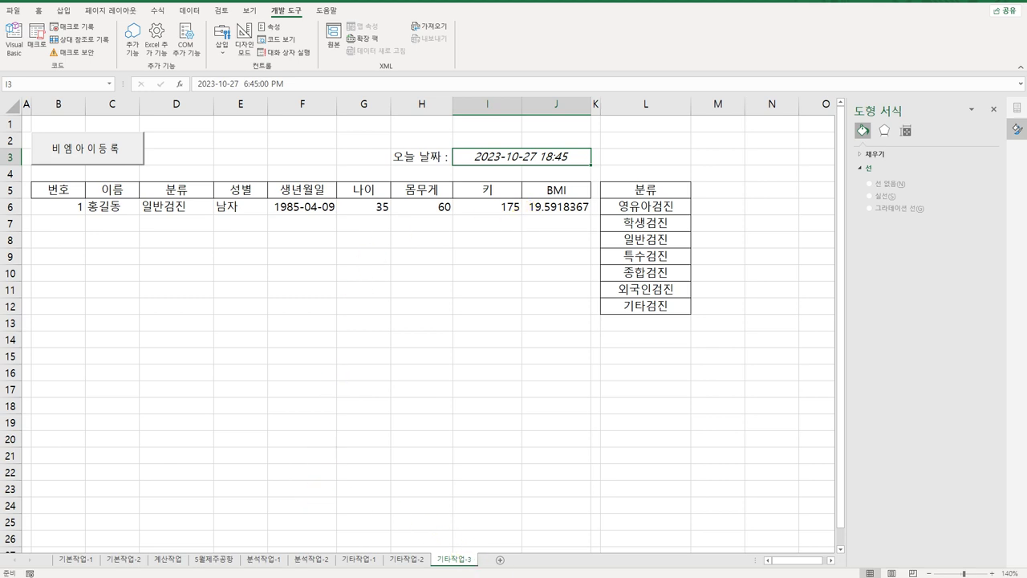
{"action": "left_click", "coordinate": [58, 207]}
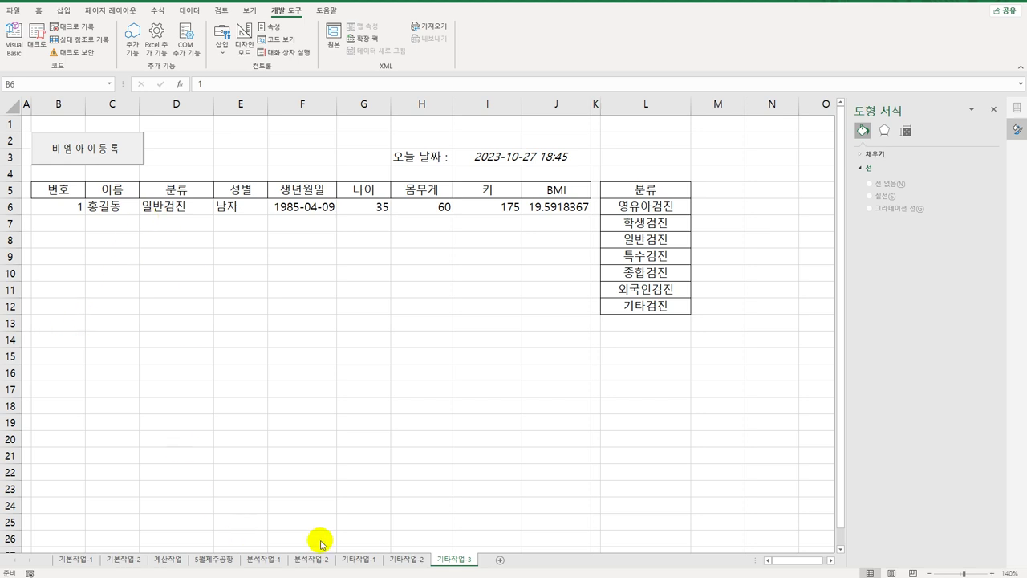
Step: Open the BMI form, enter the person's name, choose 일반검진 and select 남
{"action": "left_click", "coordinate": [94, 149]}
{"action": "left_click", "coordinate": [94, 149]}
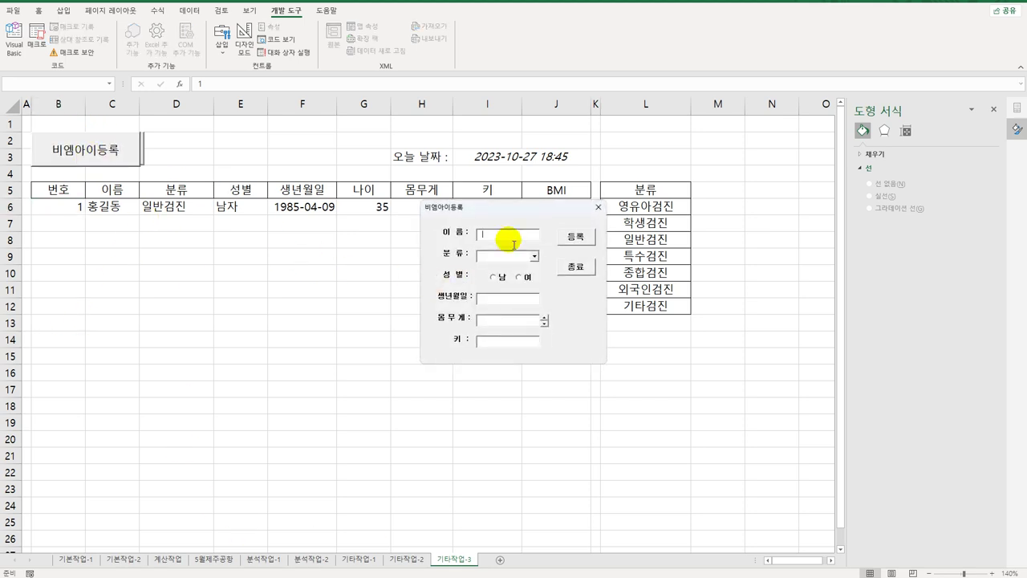
{"action": "type", "text": "ㄹ"}
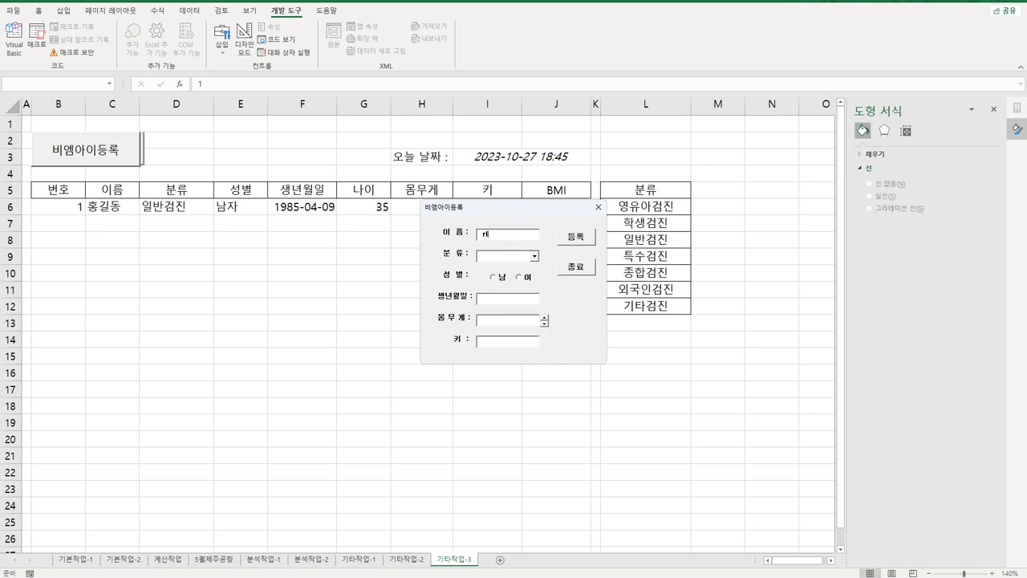
{"action": "left_click", "coordinate": [534, 257]}
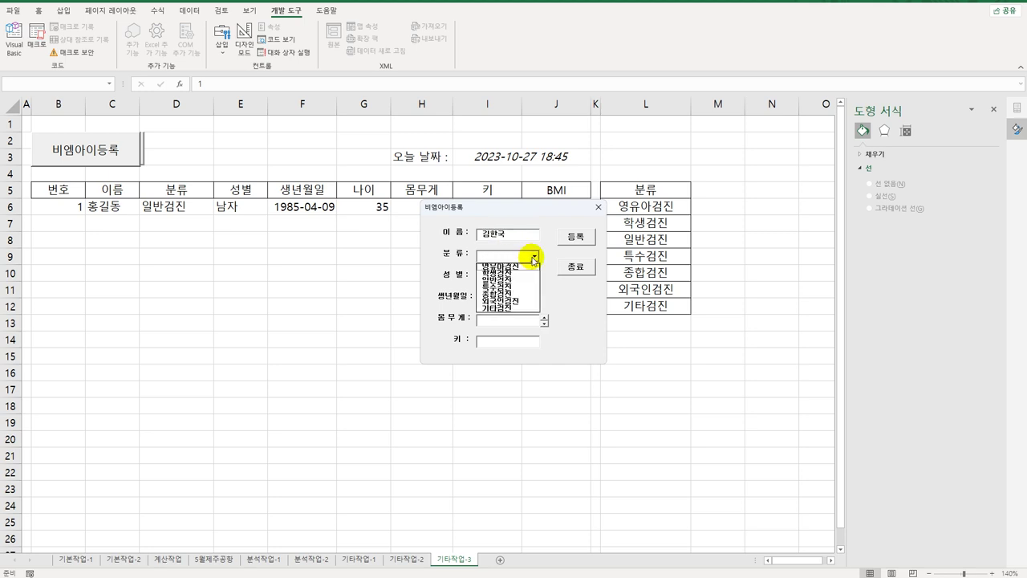
{"action": "left_click", "coordinate": [521, 279]}
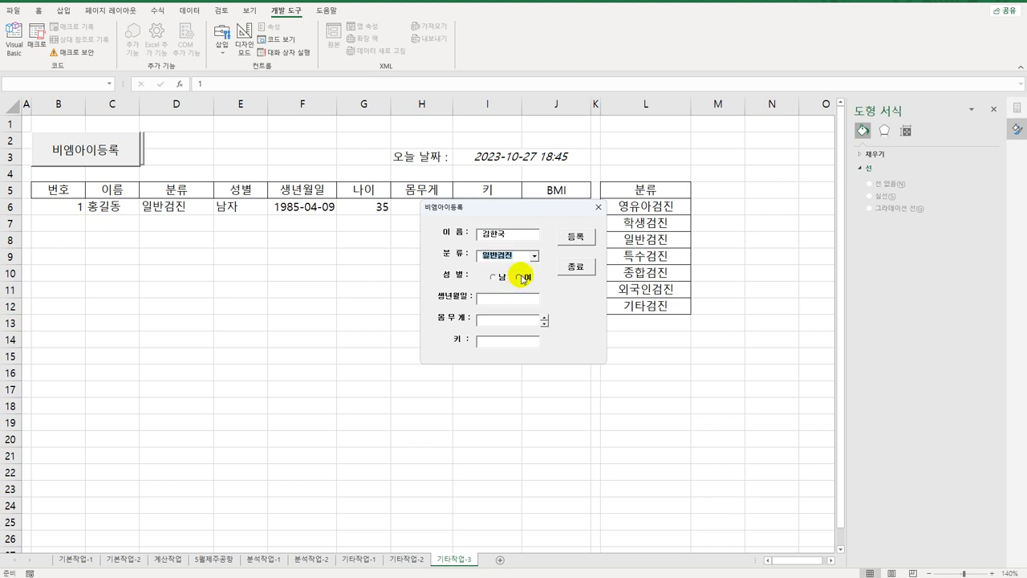
{"action": "left_click", "coordinate": [494, 278]}
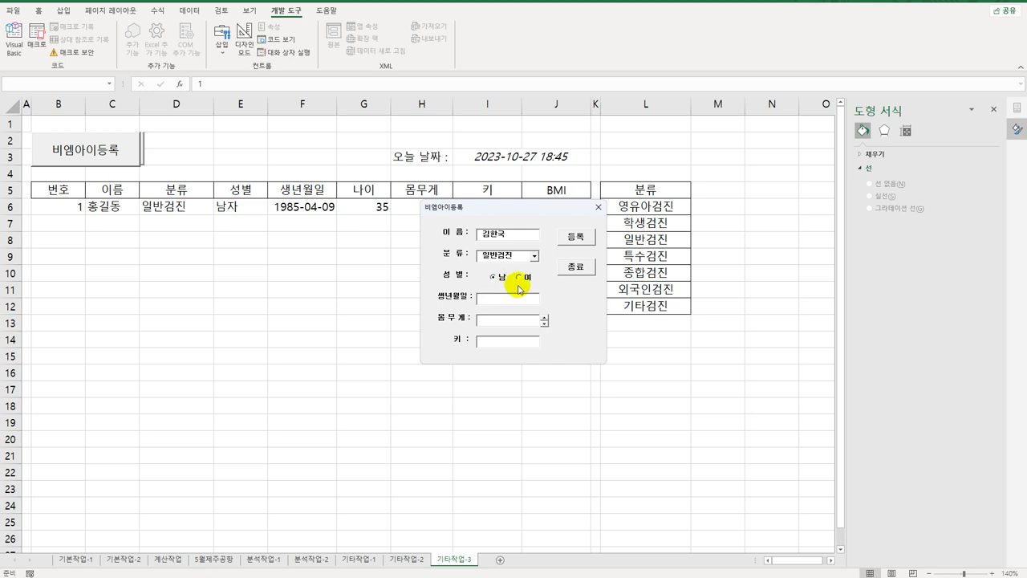
Step: Enter birth date 1999-10-10, weight 75 and height 180, and register the entry
{"action": "key", "text": "Tab"}
{"action": "type", "text": "1999"}
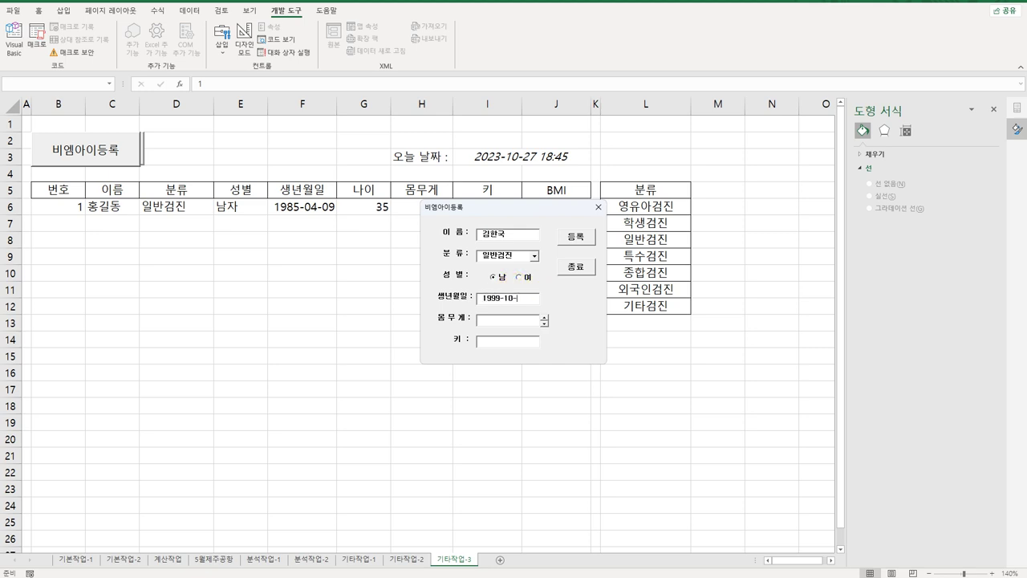
{"action": "left_click", "coordinate": [484, 319]}
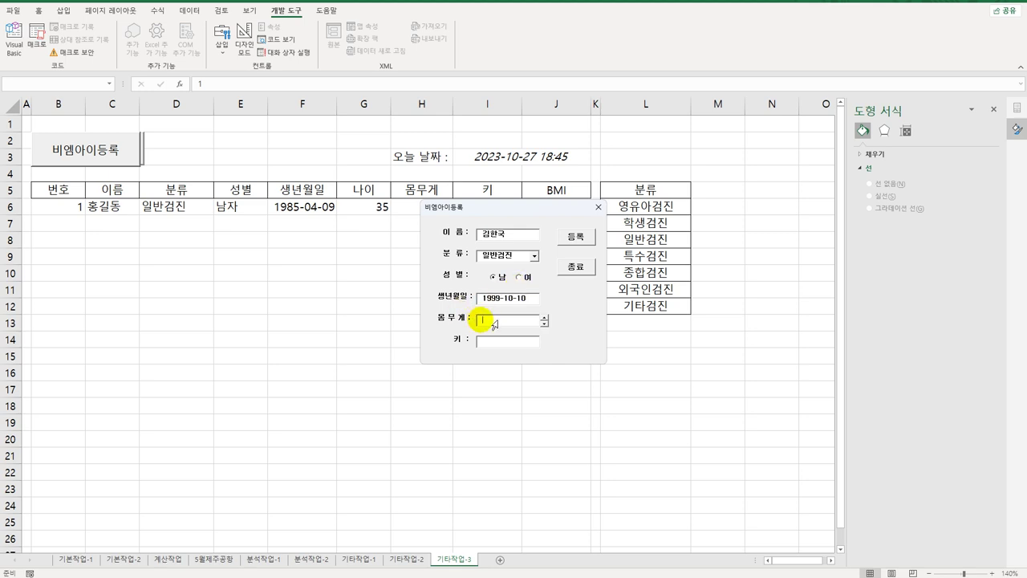
{"action": "type", "text": "75"}
{"action": "left_click", "coordinate": [484, 341]}
{"action": "type", "text": "180"}
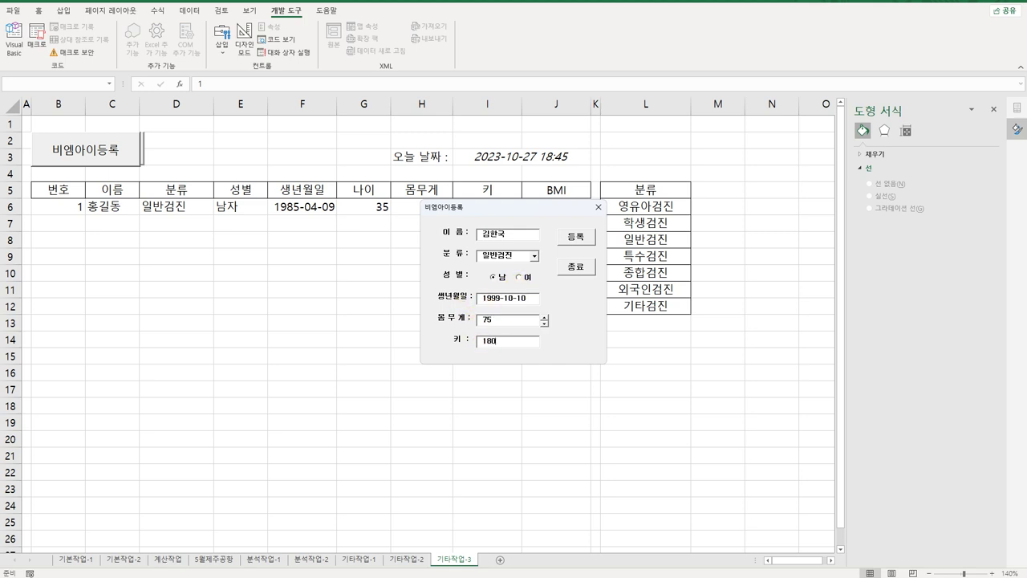
{"action": "left_click", "coordinate": [578, 238]}
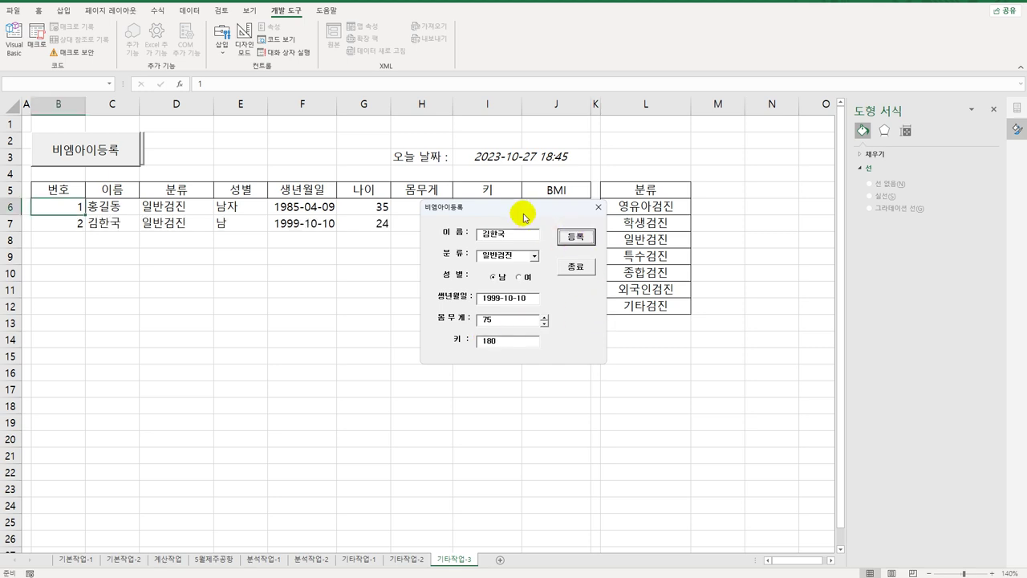
Step: Move the form aside to inspect row 7, then close the form
{"action": "left_click_drag", "start_coordinate": [522, 211], "coordinate": [341, 288]}
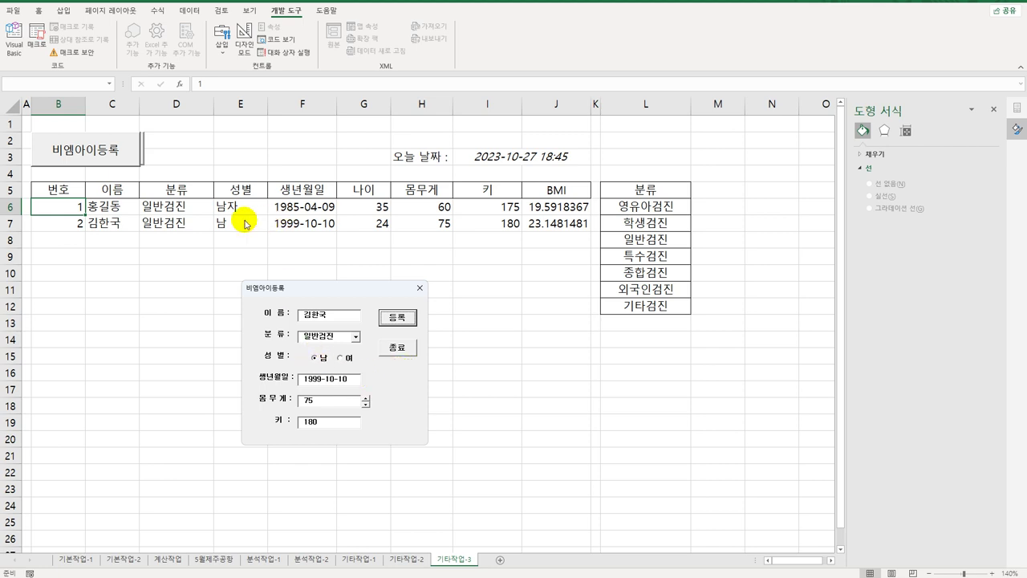
{"action": "left_click", "coordinate": [397, 353]}
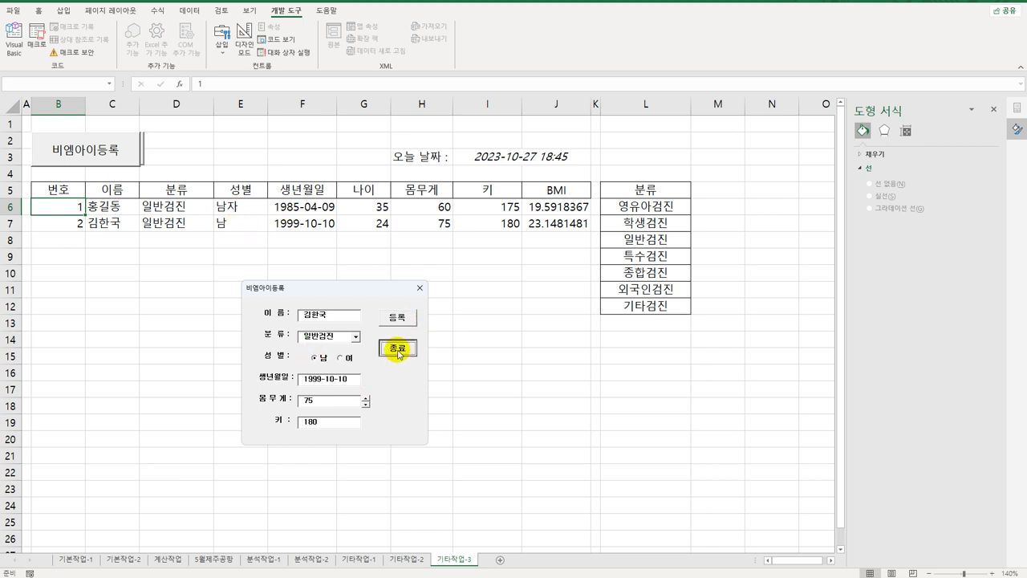
{"action": "left_click", "coordinate": [409, 346]}
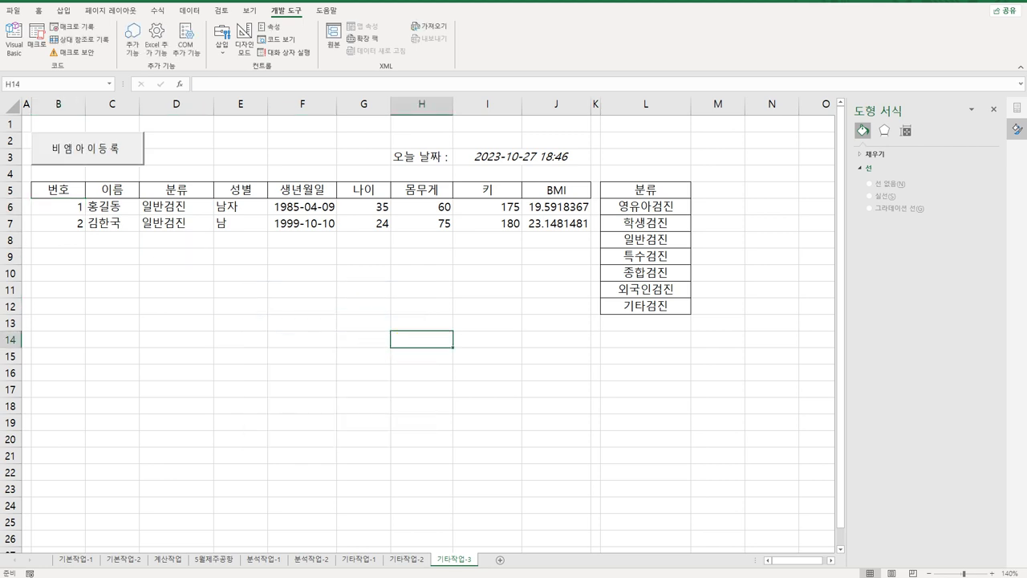
{"action": "left_click", "coordinate": [14, 38]}
Step: Make the Cells(i, 5) gender lines write "남자" and "여자" and change Else to ElseIf
{"action": "left_click", "coordinate": [533, 191]}
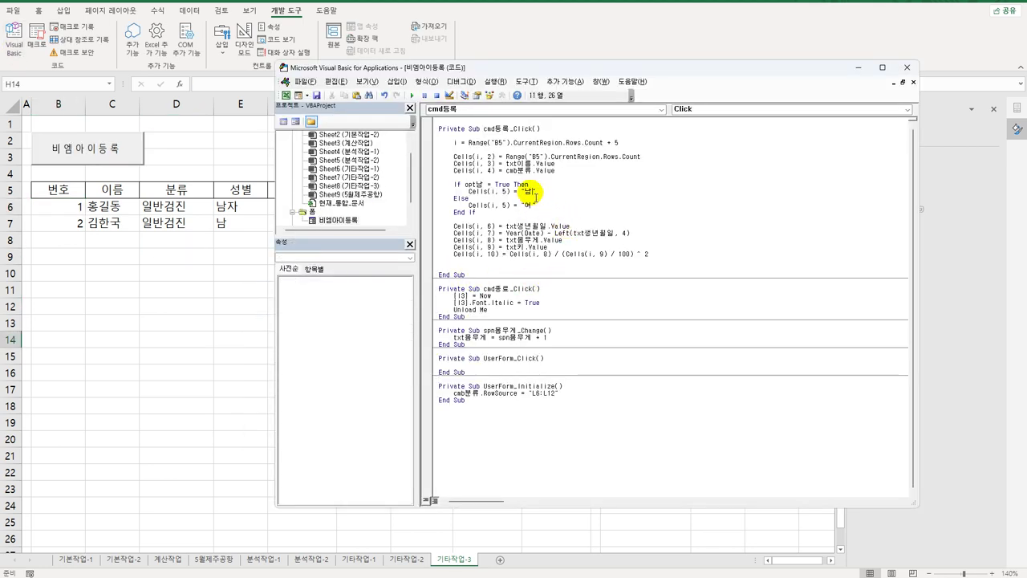
{"action": "type", "text": "ㅈ"}
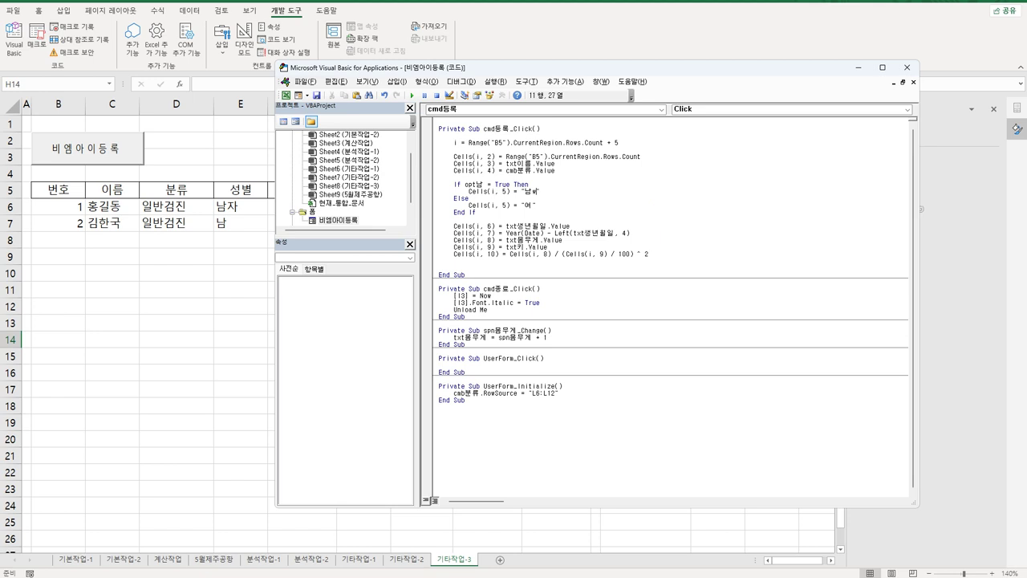
{"action": "key", "text": "Down"}
{"action": "left_click", "coordinate": [534, 206]}
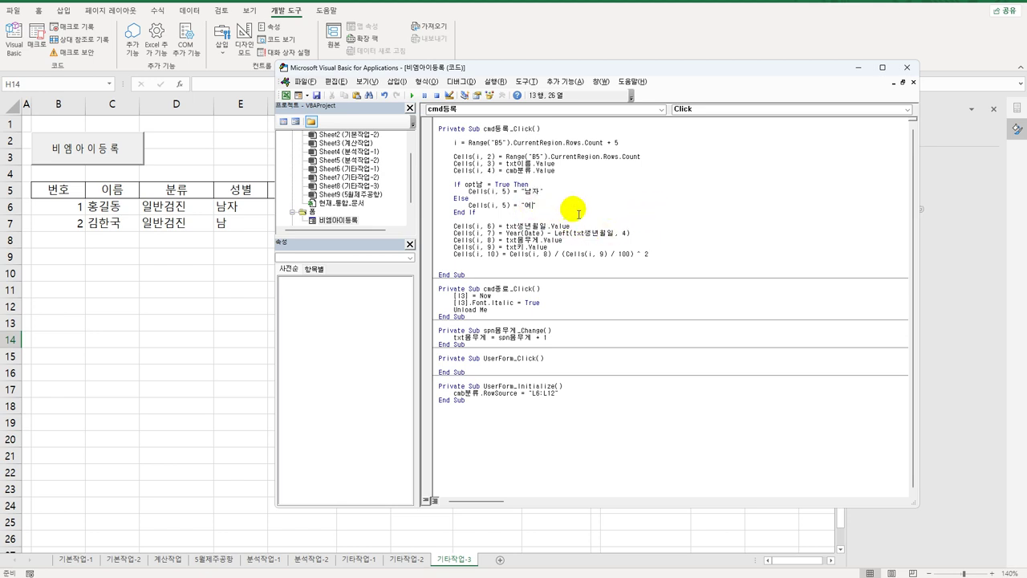
{"action": "type", "text": "ㅈ"}
{"action": "key", "text": "Right"}
{"action": "key", "text": "BackSpace"}
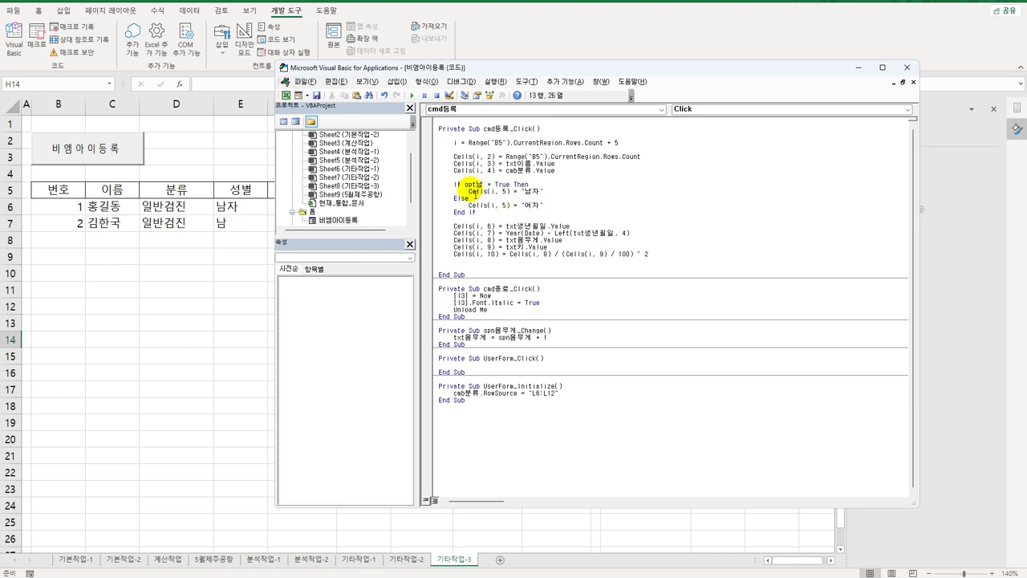
{"action": "type", "text": "자"}
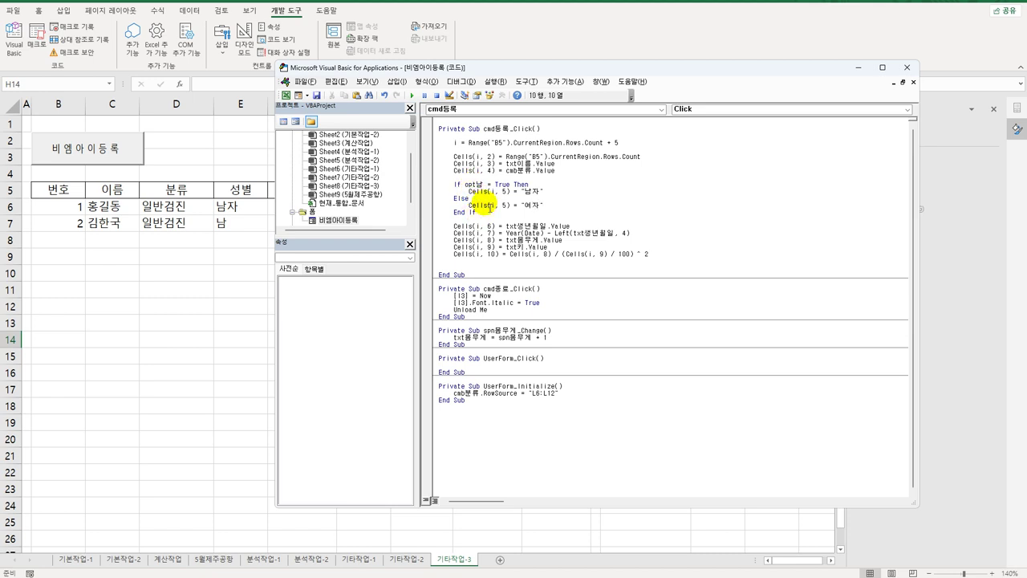
{"action": "left_click", "coordinate": [472, 199]}
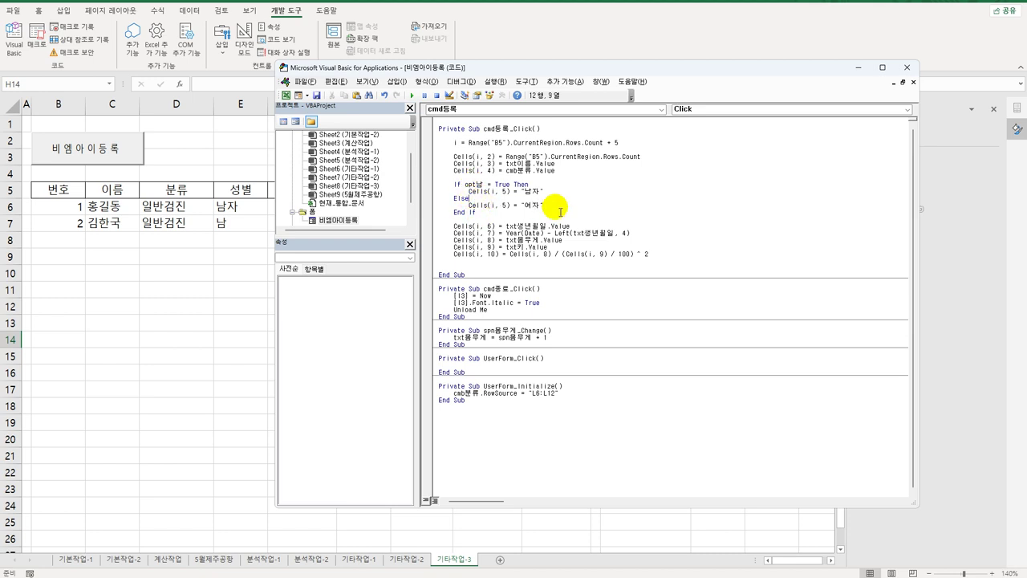
{"action": "type", "text": "if"}
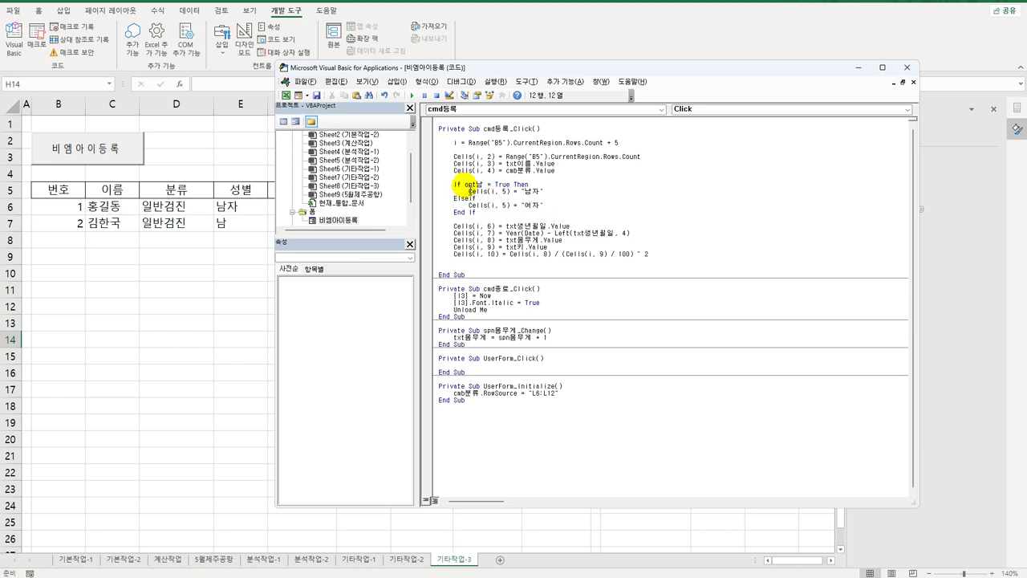
Step: Dismiss the compile error and finish the line as ElseIf opt여 = True Then
{"action": "key", "text": "Return"}
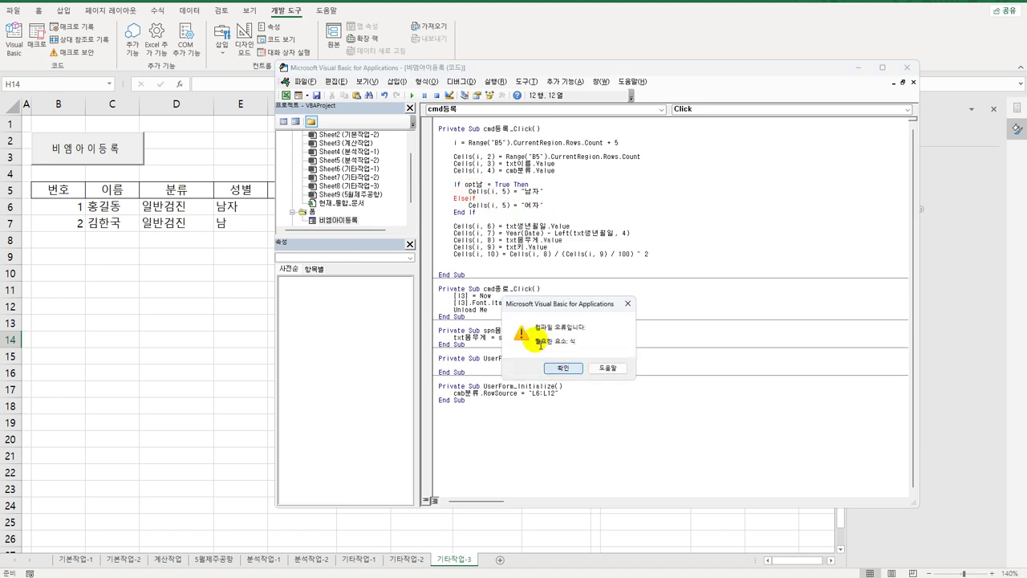
{"action": "key", "text": "Return"}
{"action": "left_click_drag", "start_coordinate": [466, 185], "coordinate": [546, 187]}
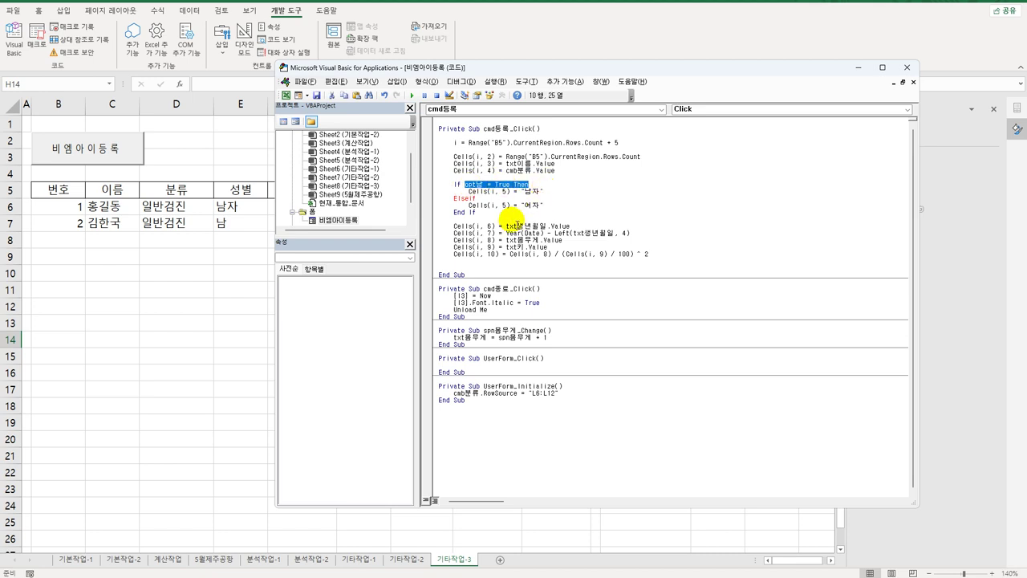
{"action": "key", "text": "ctrl+c"}
{"action": "key", "text": "Down"}
{"action": "key", "text": "Down"}
{"action": "key", "text": "End"}
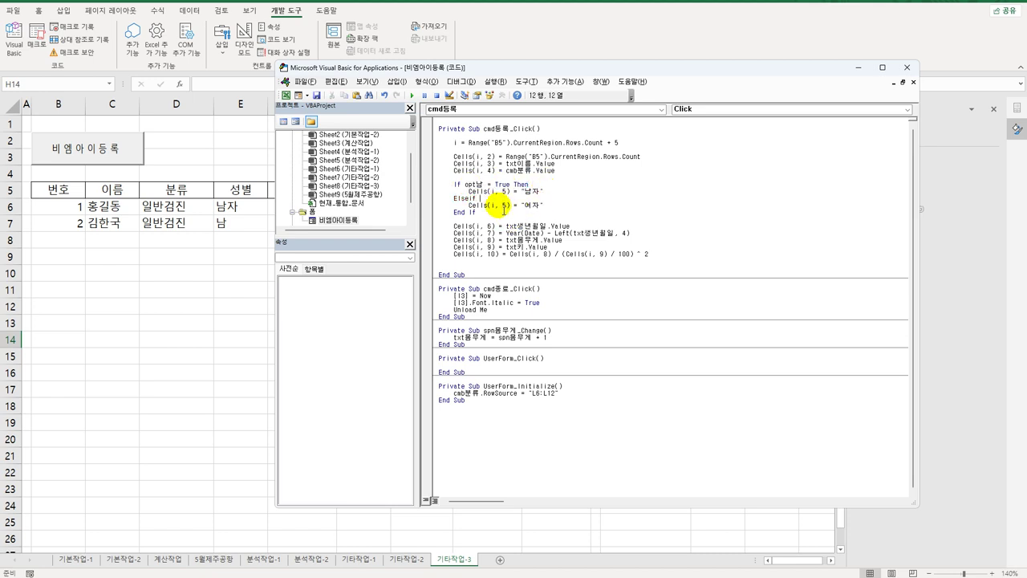
{"action": "key", "text": "ctrl+v"}
{"action": "left_click", "coordinate": [498, 199]}
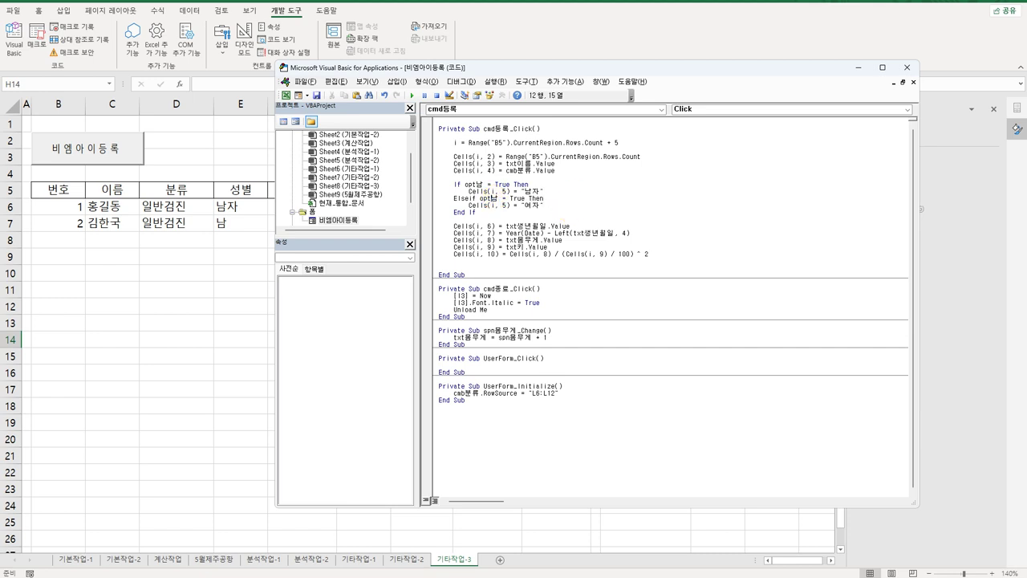
{"action": "key", "text": "Delete"}
{"action": "type", "text": "여"}
{"action": "left_click", "coordinate": [557, 207]}
{"action": "left_click", "coordinate": [554, 214]}
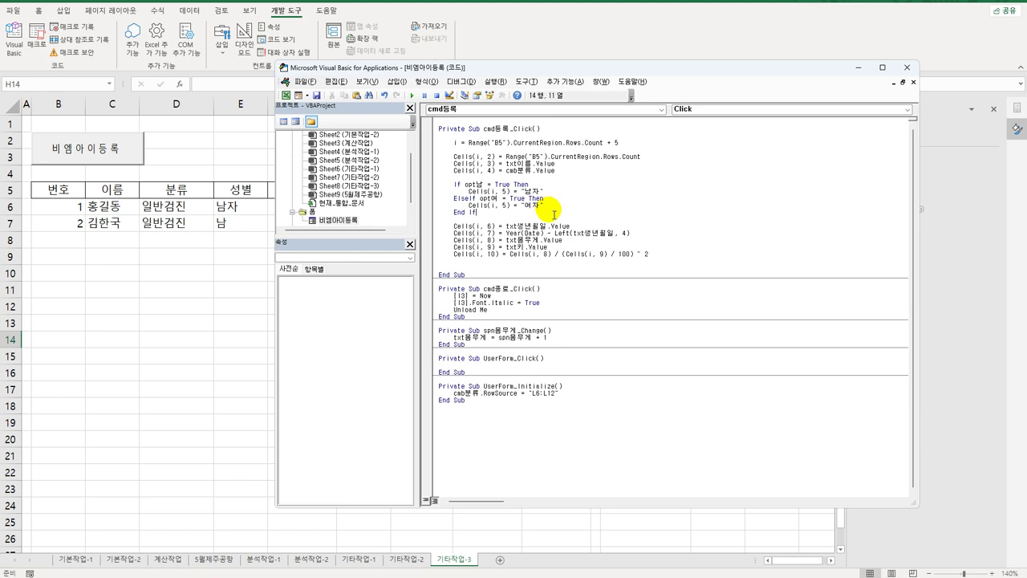